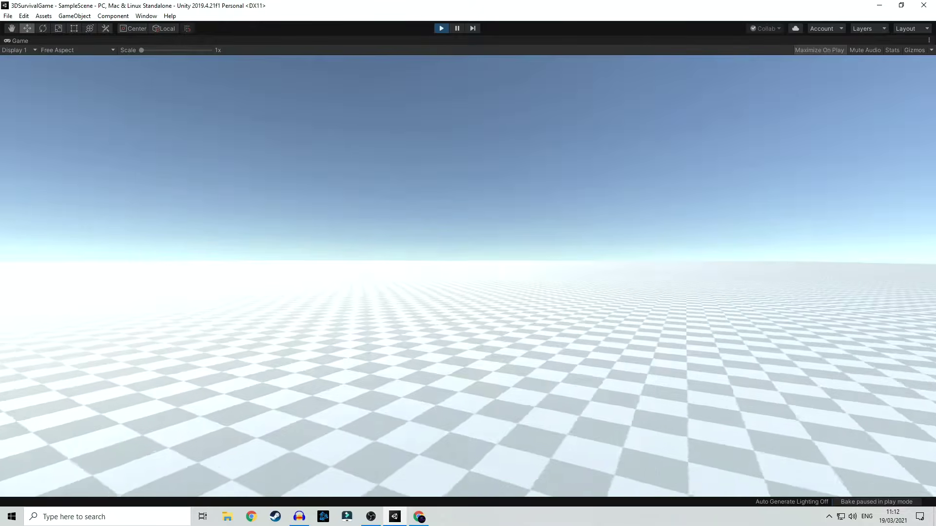
Step: Walk the player forward across the terrain in the running game and exit play mode
{"action": "key", "text": "w"}
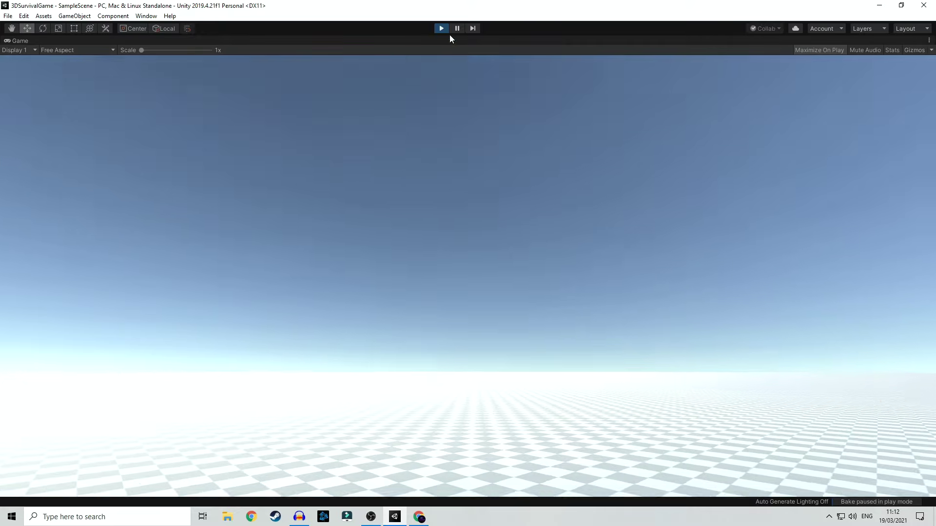
{"action": "left_click", "coordinate": [441, 28]}
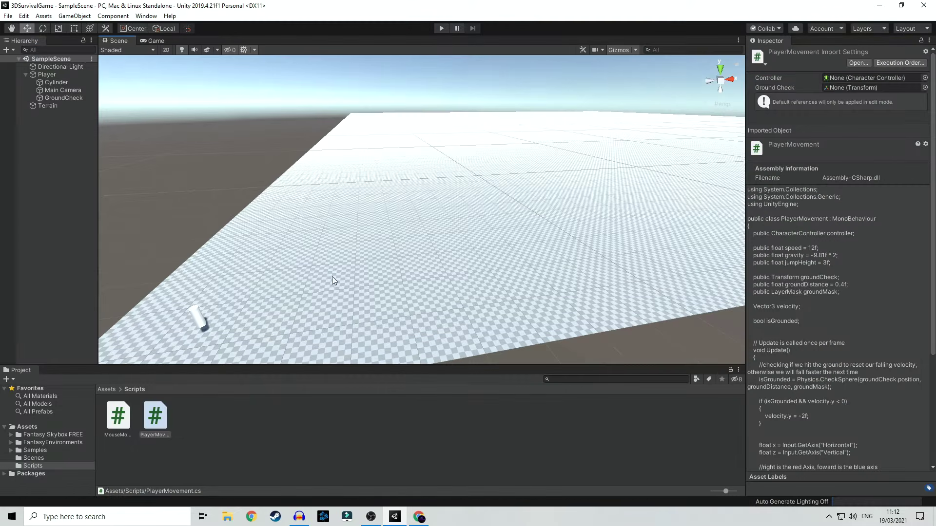
Step: Examine the blank terrain and the player's position on it from several angles and distances in the scene
{"action": "right_click_drag", "start_coordinate": [335, 280], "coordinate": [291, 297]}
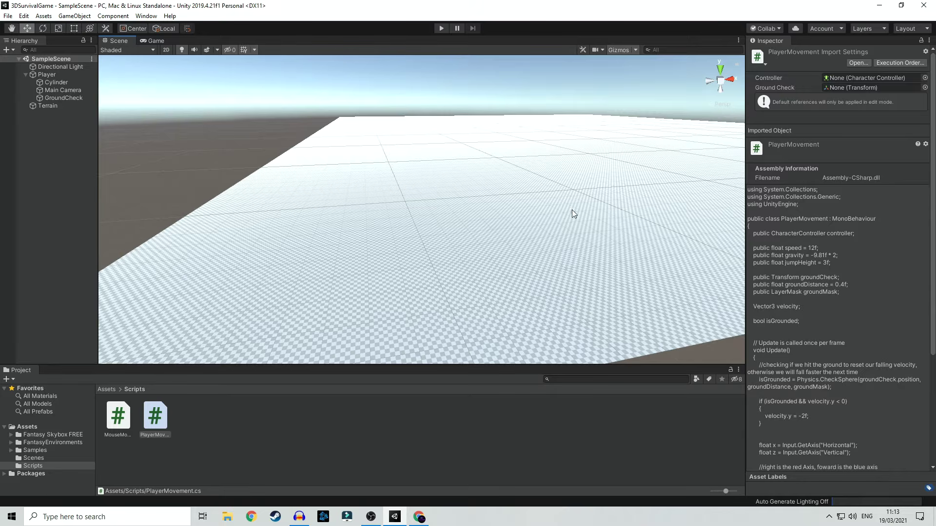
{"action": "right_click_drag", "start_coordinate": [434, 235], "coordinate": [426, 260]}
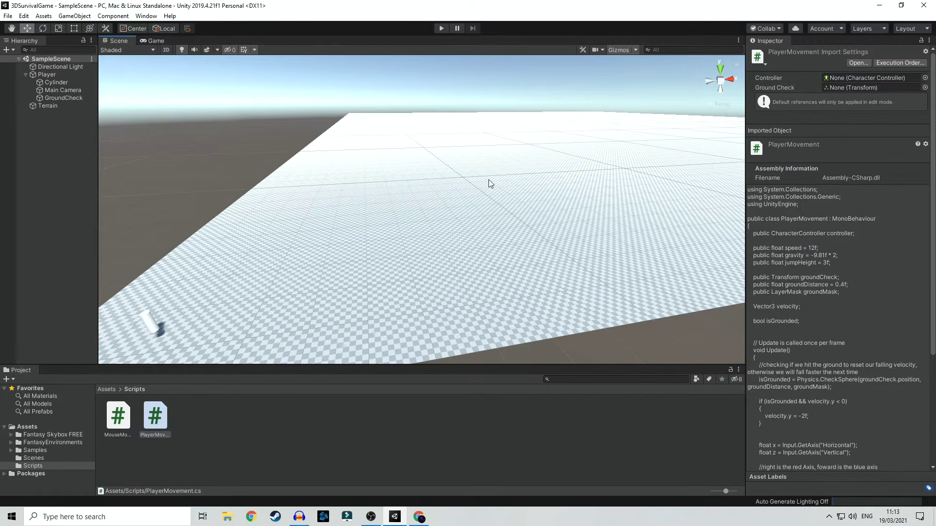
{"action": "right_click_drag", "start_coordinate": [486, 195], "coordinate": [235, 289]}
{"action": "right_click_drag", "start_coordinate": [350, 204], "coordinate": [390, 269]}
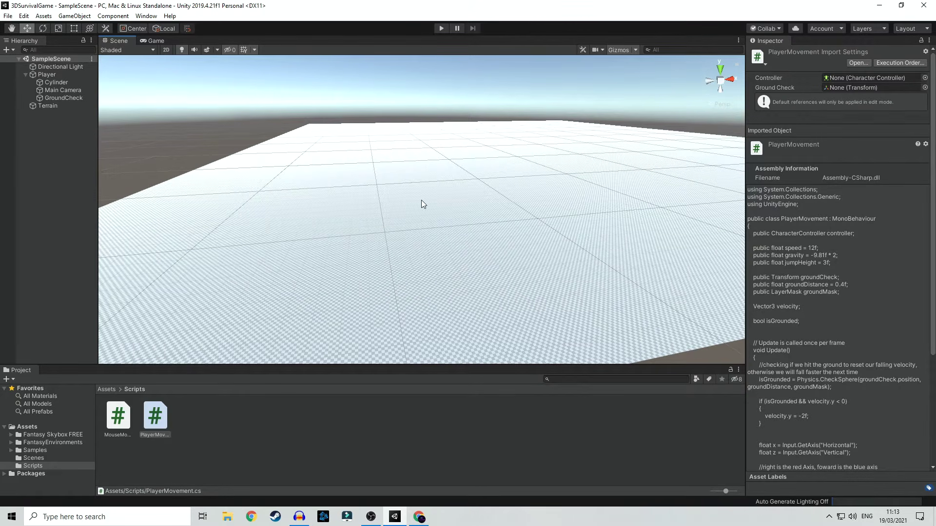
{"action": "right_click_drag", "start_coordinate": [546, 237], "coordinate": [503, 201]}
{"action": "middle_click_drag", "start_coordinate": [503, 201], "coordinate": [477, 227]}
{"action": "right_click_drag", "start_coordinate": [417, 223], "coordinate": [399, 243]}
{"action": "middle_click_drag", "start_coordinate": [391, 282], "coordinate": [399, 122]}
{"action": "middle_click_drag", "start_coordinate": [370, 271], "coordinate": [342, 313]}
{"action": "right_click_drag", "start_coordinate": [344, 314], "coordinate": [412, 210]}
{"action": "middle_click_drag", "start_coordinate": [517, 189], "coordinate": [307, 263]}
{"action": "middle_click_drag", "start_coordinate": [381, 162], "coordinate": [525, 306]}
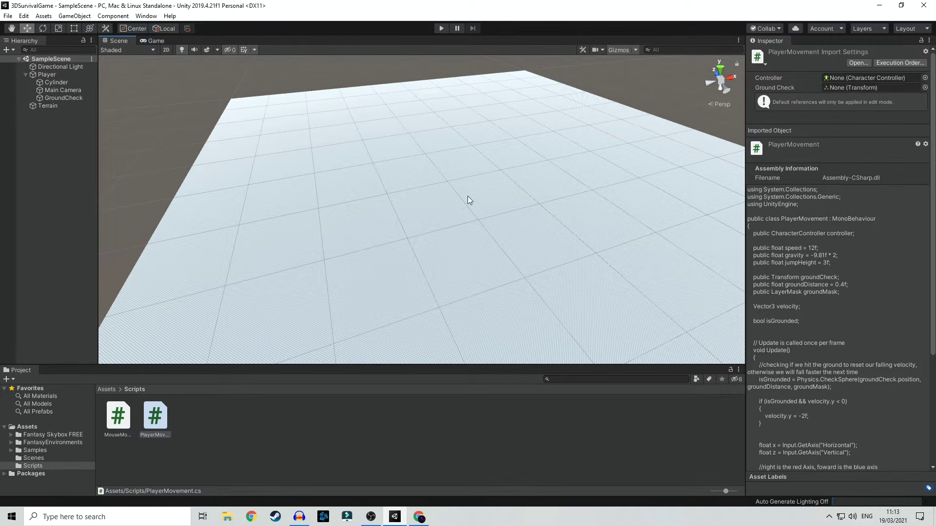
{"action": "middle_click_drag", "start_coordinate": [409, 172], "coordinate": [299, 260]}
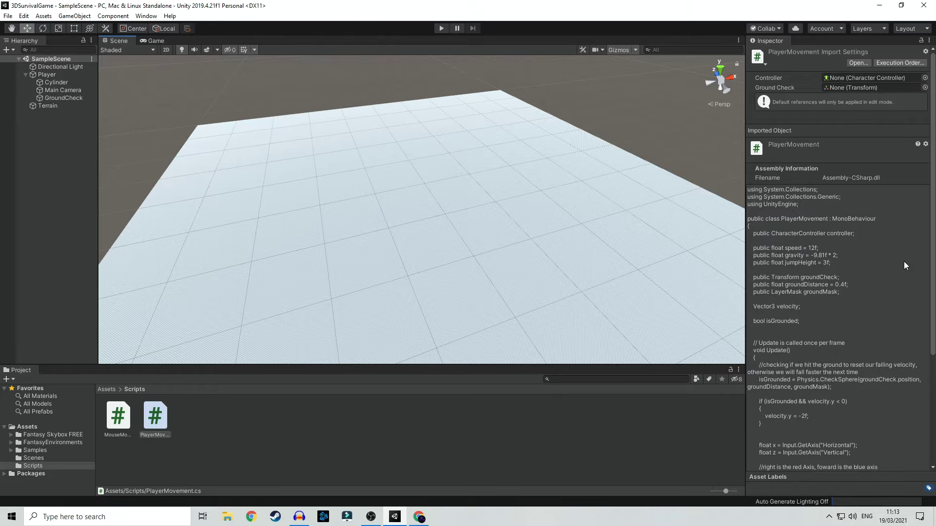
{"action": "middle_click_drag", "start_coordinate": [377, 269], "coordinate": [414, 222]}
{"action": "scroll", "coordinate": [328, 253], "scroll_direction": "down", "scroll_amount": 3}
{"action": "right_click_drag", "start_coordinate": [543, 205], "coordinate": [464, 188]}
{"action": "middle_click_drag", "start_coordinate": [463, 187], "coordinate": [601, 223]}
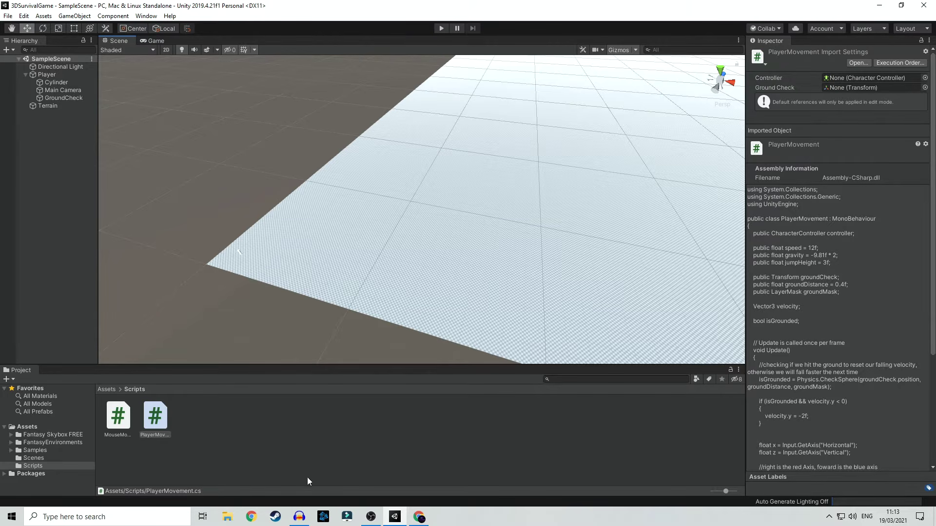
Step: Switch to Chrome and review the Terrain Tools Sample Asset Pack, including its third preview image, and the Fantasy landscape page
{"action": "left_click", "coordinate": [419, 516]}
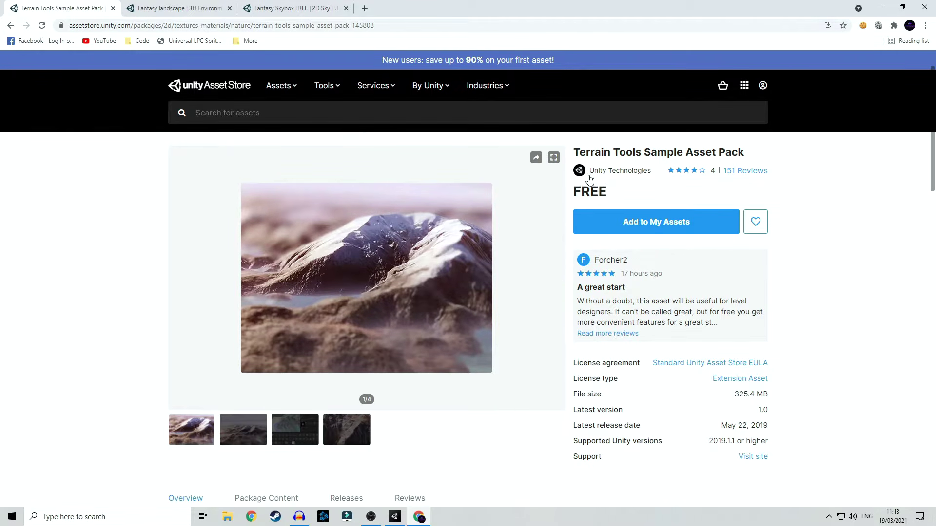
{"action": "scroll", "coordinate": [450, 365], "scroll_direction": "down", "scroll_amount": 2}
{"action": "scroll", "coordinate": [512, 403], "scroll_direction": "up", "scroll_amount": 3}
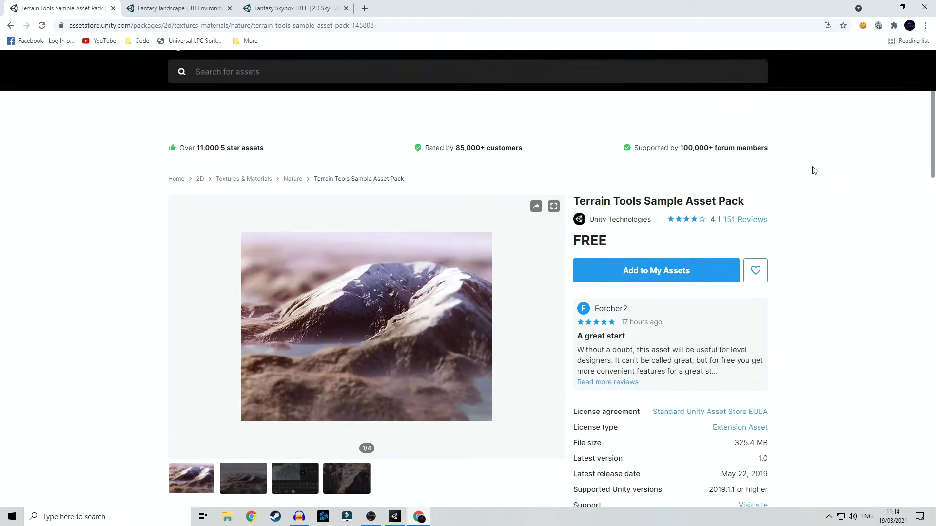
{"action": "scroll", "coordinate": [468, 440], "scroll_direction": "down", "scroll_amount": 2}
{"action": "left_click", "coordinate": [304, 384]}
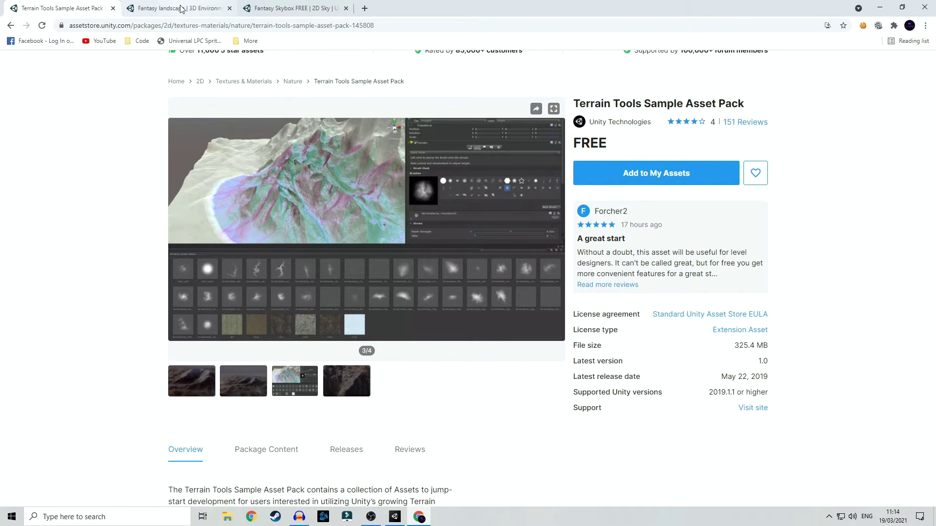
{"action": "left_click", "coordinate": [195, 8]}
{"action": "scroll", "coordinate": [641, 337], "scroll_direction": "down", "scroll_amount": 2}
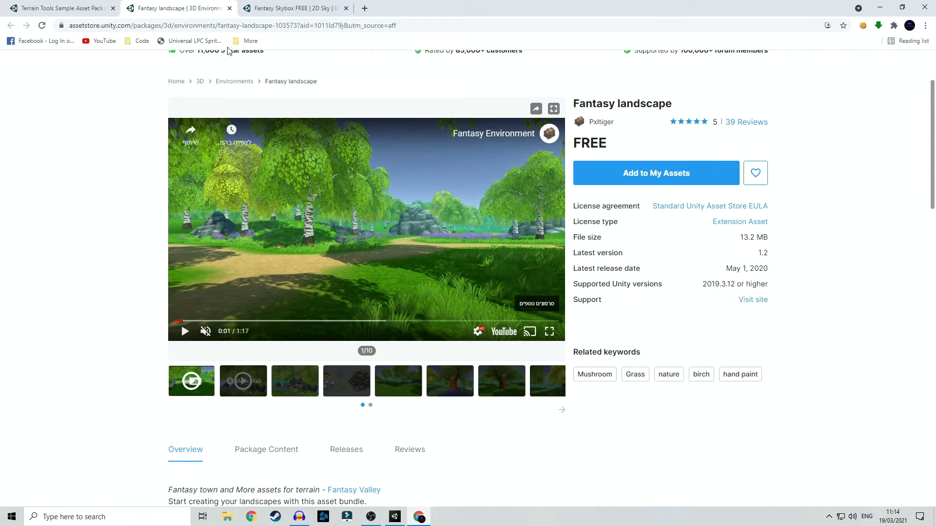
Step: Open the Fantasy Skybox FREE page, briefly play its preview video and pause it
{"action": "left_click", "coordinate": [279, 10]}
{"action": "scroll", "coordinate": [493, 323], "scroll_direction": "down", "scroll_amount": 1}
{"action": "scroll", "coordinate": [493, 322], "scroll_direction": "up", "scroll_amount": 1}
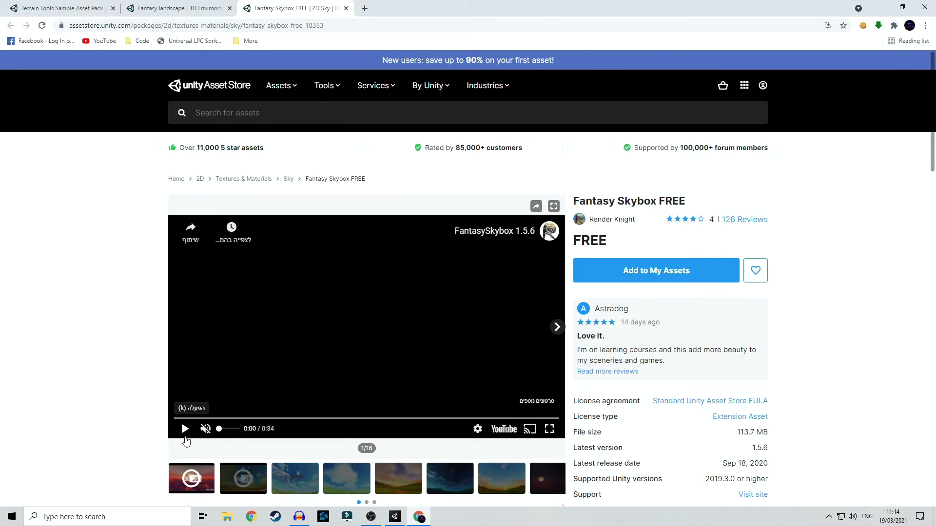
{"action": "left_click", "coordinate": [184, 428]}
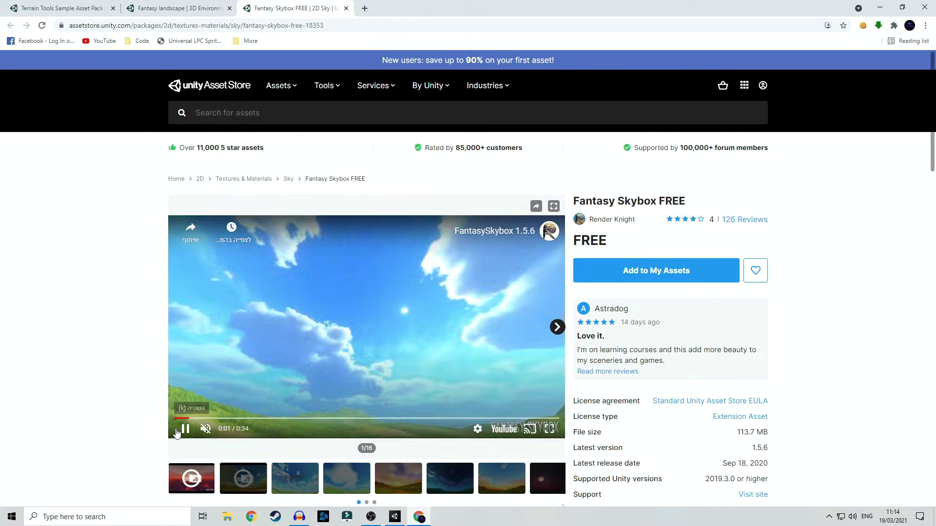
{"action": "left_click", "coordinate": [181, 428]}
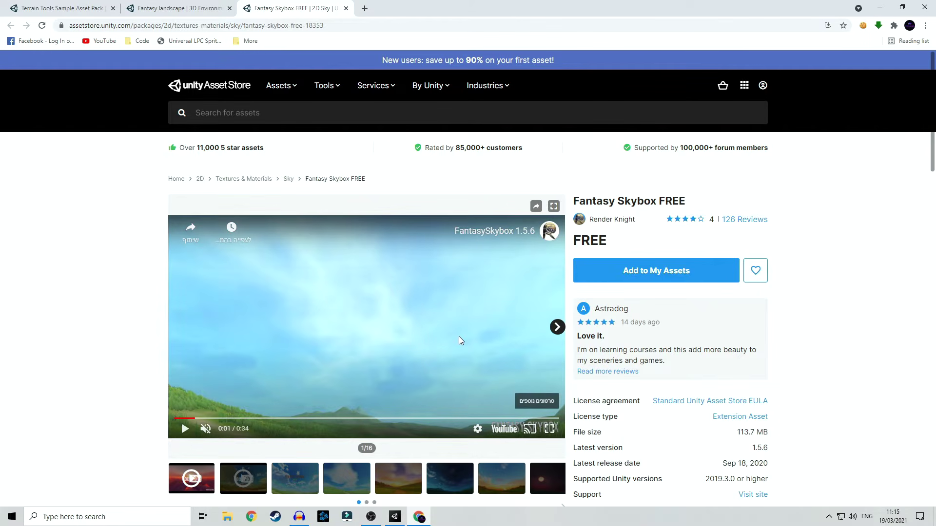
Step: Browse the sky preview images of Fantasy Skybox FREE through to the seventh one
{"action": "scroll", "coordinate": [380, 351], "scroll_direction": "down", "scroll_amount": 3}
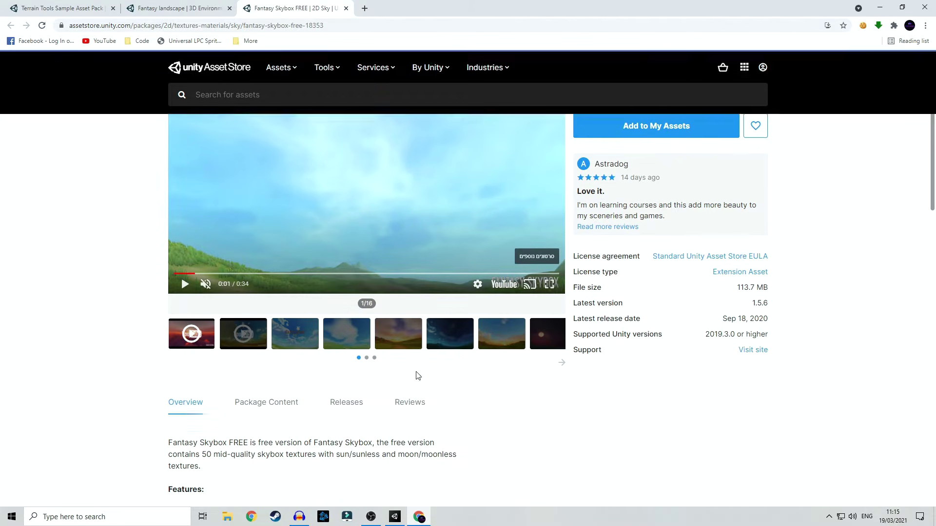
{"action": "left_click", "coordinate": [363, 336]}
{"action": "left_click", "coordinate": [405, 332]}
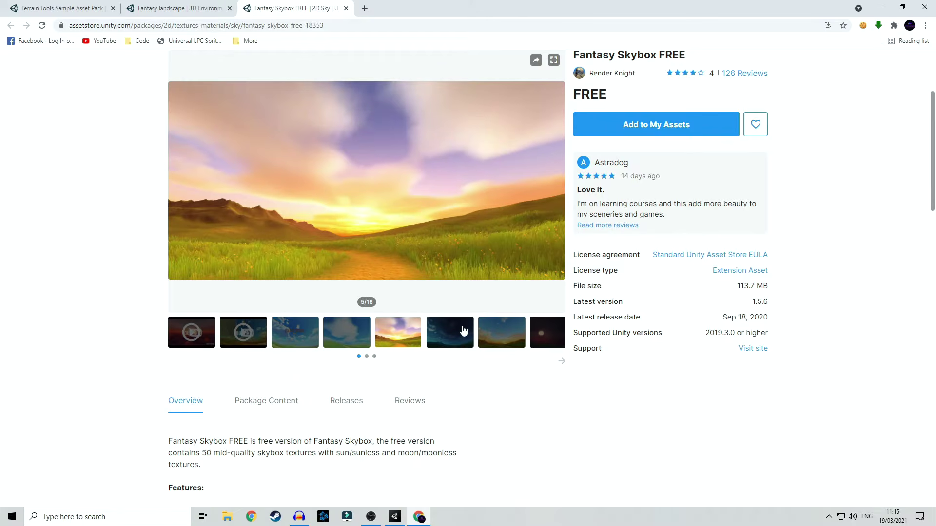
{"action": "left_click", "coordinate": [449, 332]}
{"action": "left_click", "coordinate": [487, 332]}
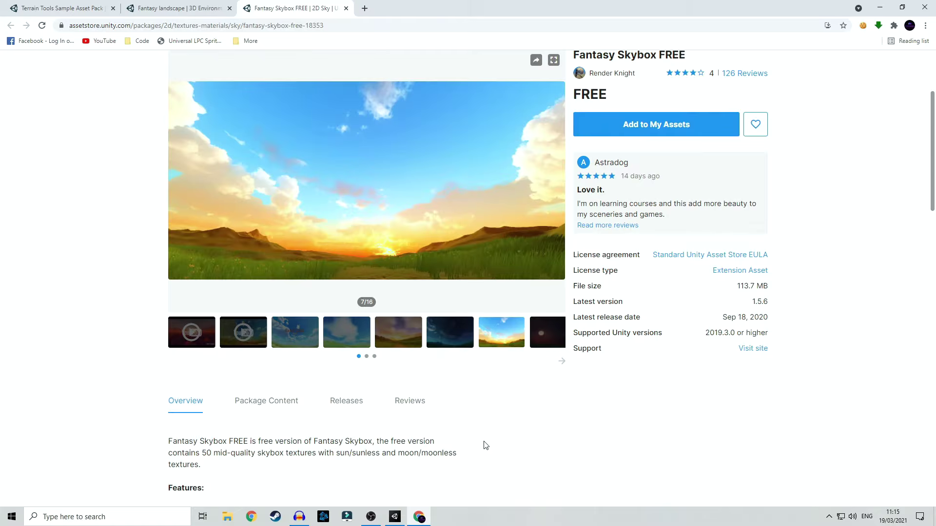
{"action": "scroll", "coordinate": [428, 271], "scroll_direction": "up", "scroll_amount": 2}
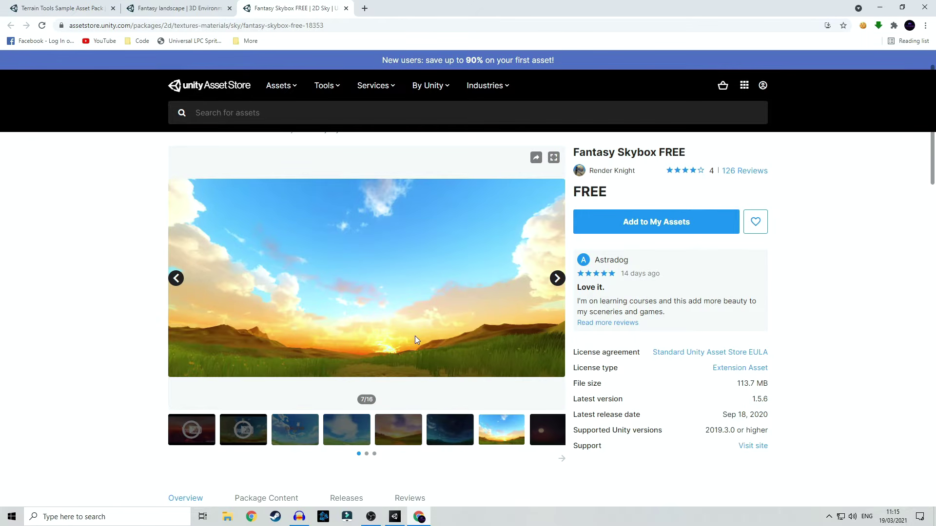
{"action": "scroll", "coordinate": [414, 335], "scroll_direction": "down", "scroll_amount": 1}
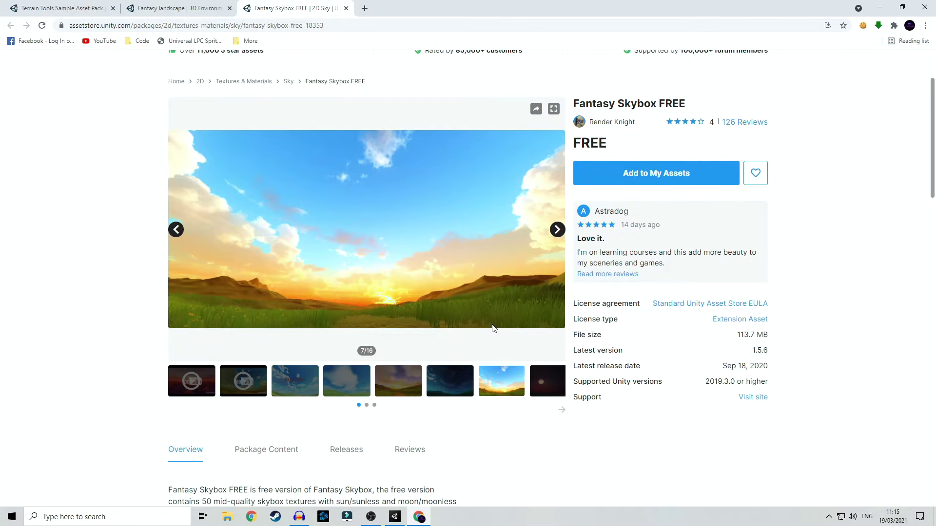
{"action": "scroll", "coordinate": [494, 329], "scroll_direction": "up", "scroll_amount": 2}
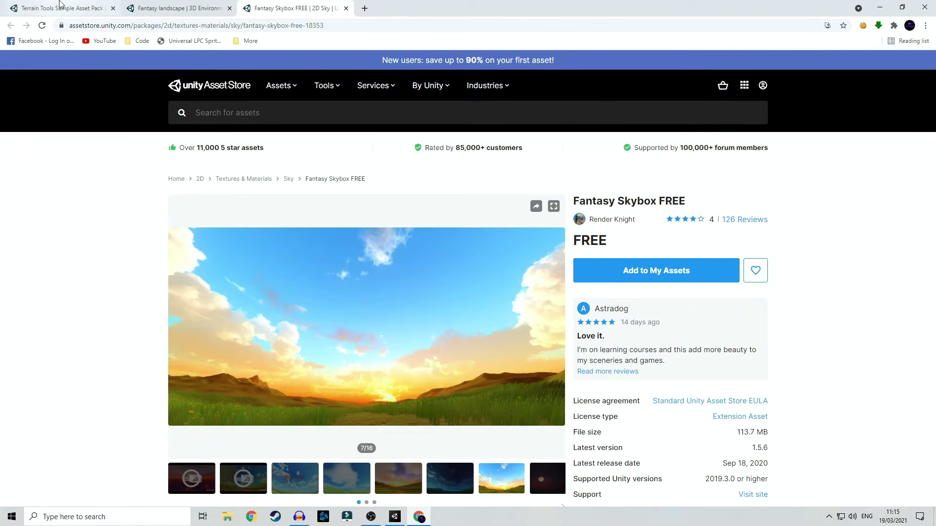
Step: Go through the three asset pack pages again, finishing on the Terrain Tools Sample Asset Pack
{"action": "left_click", "coordinate": [73, 7]}
{"action": "left_click", "coordinate": [178, 8]}
{"action": "left_click", "coordinate": [293, 8]}
{"action": "left_click", "coordinate": [175, 8]}
{"action": "left_click", "coordinate": [64, 8]}
Step: Switch back to the Unity editor and open the Asset Store from there
{"action": "mouse_move", "coordinate": [396, 521]}
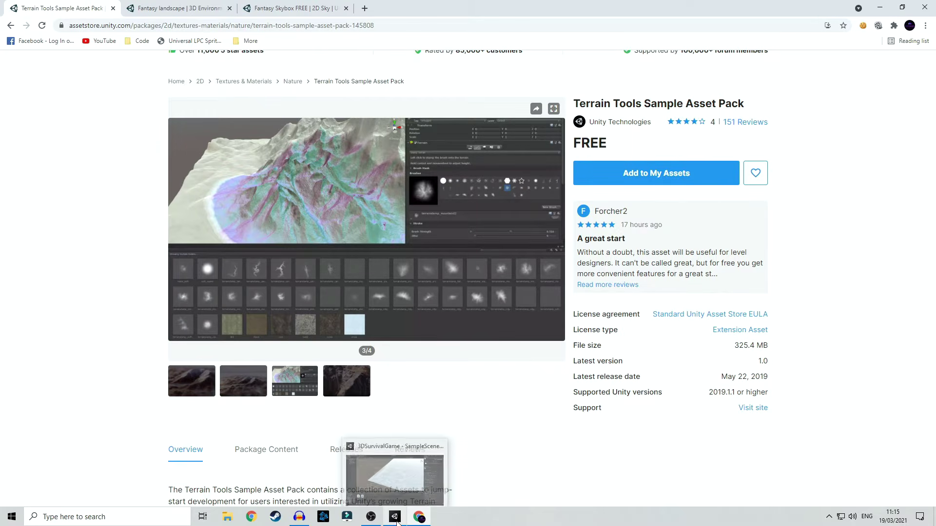
{"action": "left_click", "coordinate": [395, 519]}
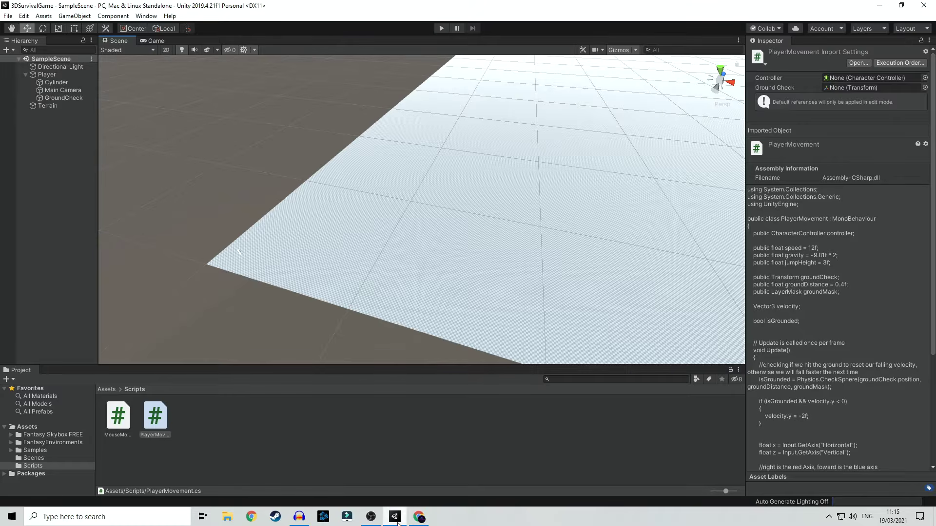
{"action": "left_click", "coordinate": [146, 16]}
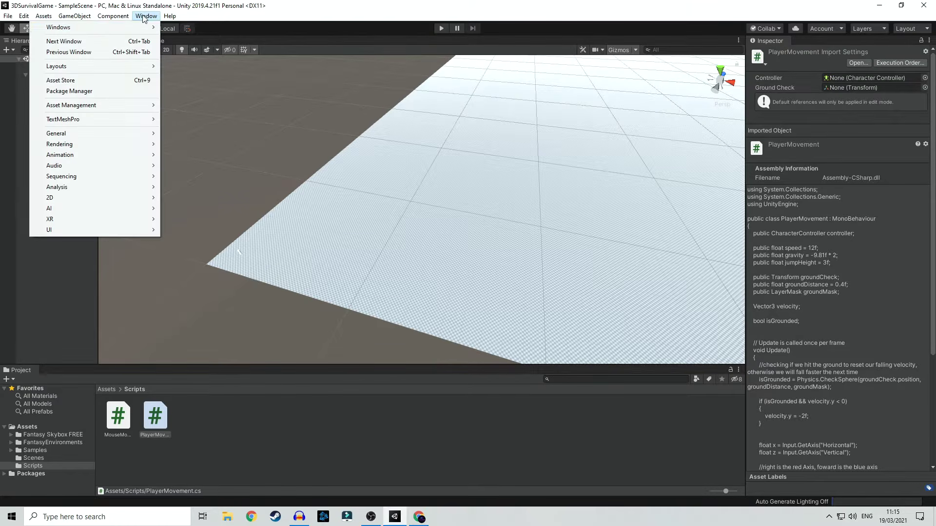
{"action": "left_click", "coordinate": [116, 80]}
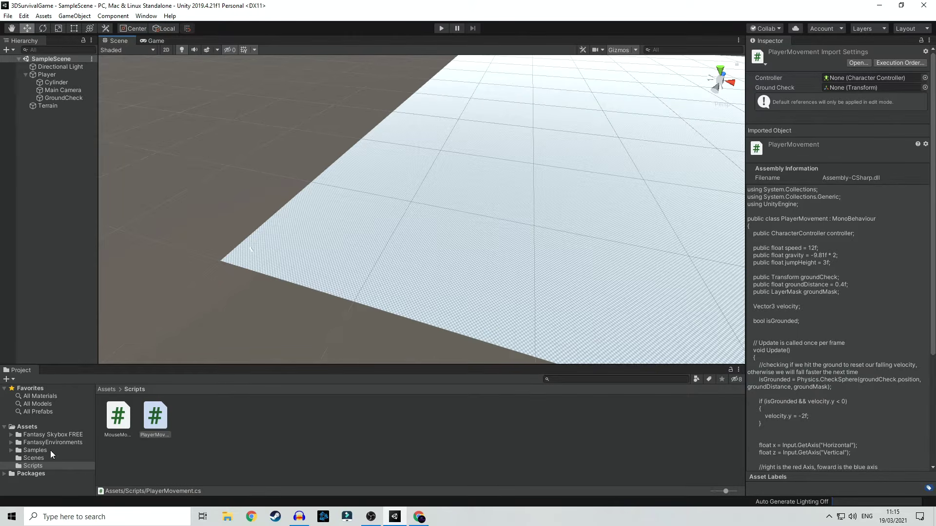
Step: Look into the imported Fantasy Skybox FREE and FantasyEnvironments folders in the project's assets
{"action": "left_click", "coordinate": [32, 435]}
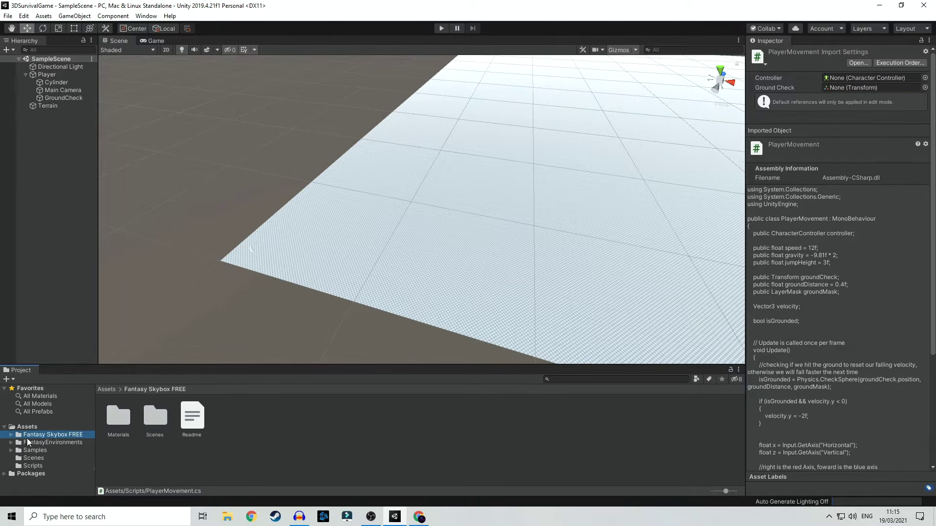
{"action": "left_click", "coordinate": [56, 445]}
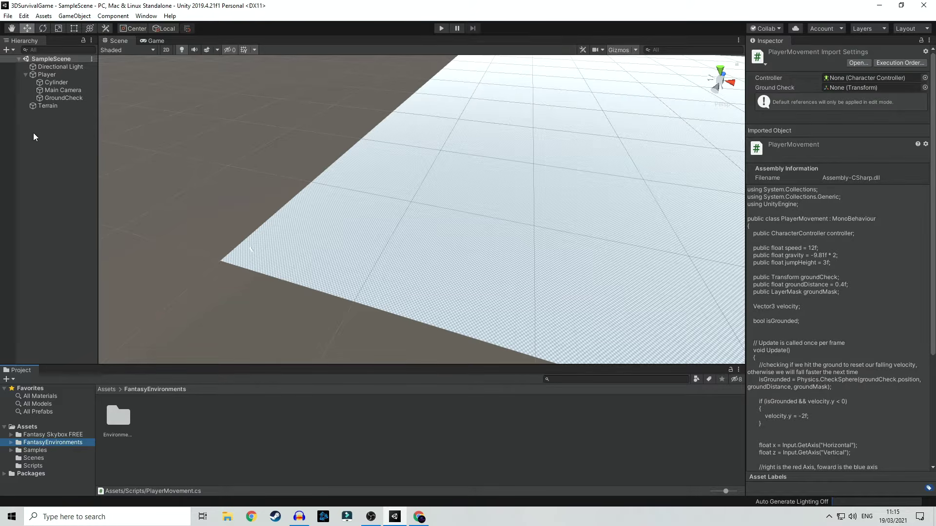
Step: Select the Terrain object, activate terrain painting in Paint Texture mode and look through its available brushes
{"action": "scroll", "coordinate": [442, 230], "scroll_direction": "down", "scroll_amount": 2}
{"action": "mouse_move", "coordinate": [457, 246]}
{"action": "middle_mouse_down"}
{"action": "mouse_move", "coordinate": [241, 234]}
{"action": "mouse_move", "coordinate": [323, 253]}
{"action": "mouse_move", "coordinate": [411, 230]}
{"action": "mouse_move", "coordinate": [457, 231]}
{"action": "middle_mouse_up"}
{"action": "scroll", "coordinate": [323, 254], "scroll_direction": "down", "scroll_amount": 3}
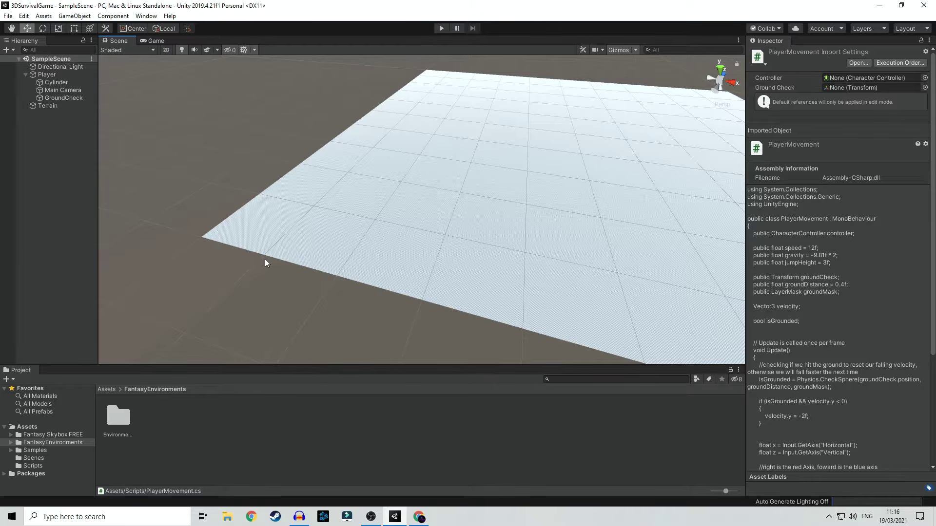
{"action": "scroll", "coordinate": [266, 259], "scroll_direction": "up", "scroll_amount": 2}
{"action": "middle_click_drag", "start_coordinate": [268, 259], "coordinate": [371, 273]}
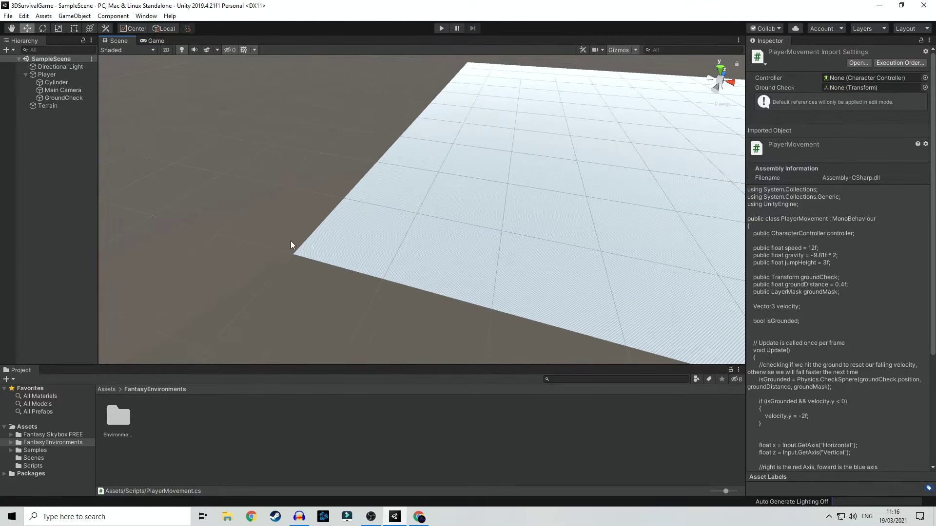
{"action": "left_click", "coordinate": [51, 104]}
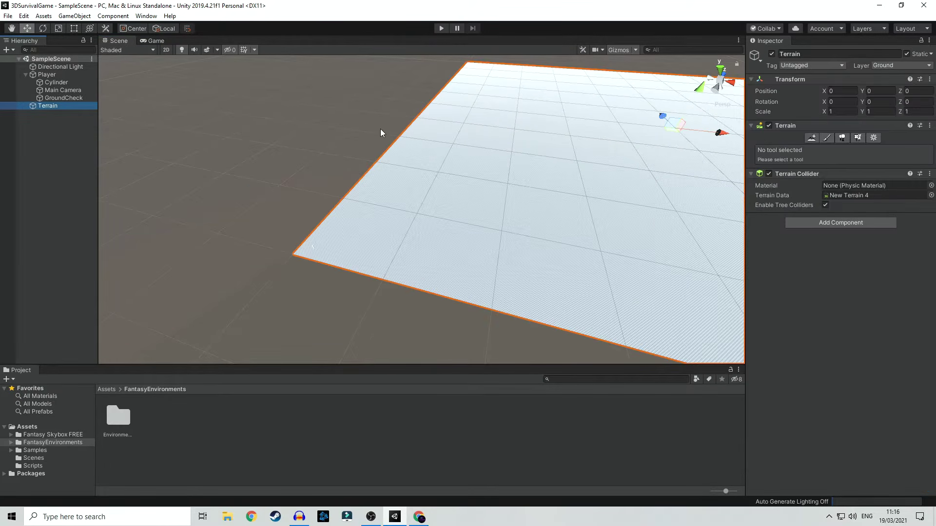
{"action": "left_click", "coordinate": [827, 138]}
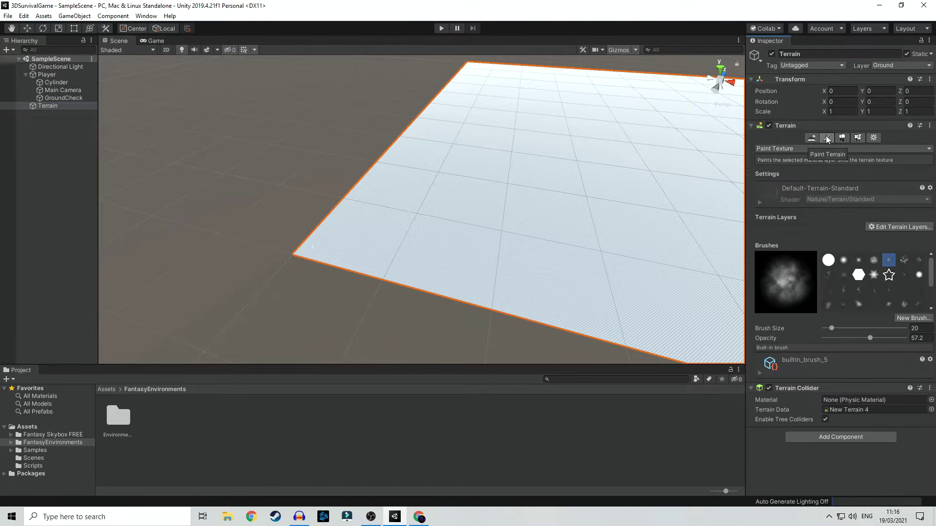
{"action": "scroll", "coordinate": [826, 282], "scroll_direction": "down", "scroll_amount": 2}
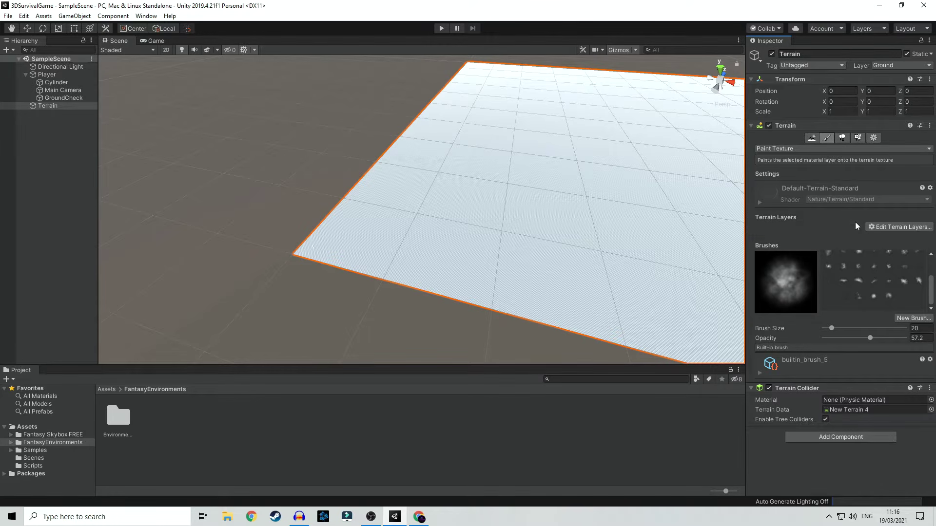
Step: Add the TerrainGrass layer to the terrain as its first texture layer
{"action": "left_click", "coordinate": [897, 225]}
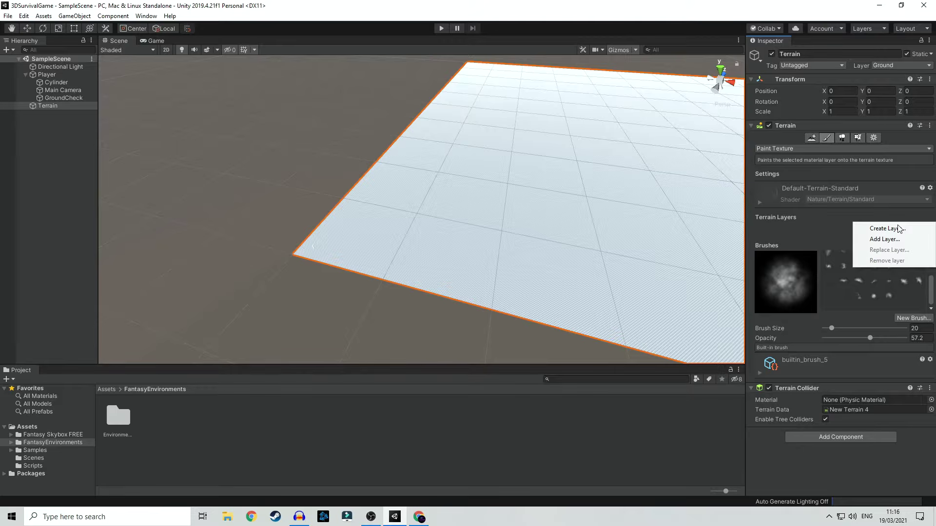
{"action": "left_click", "coordinate": [885, 239]}
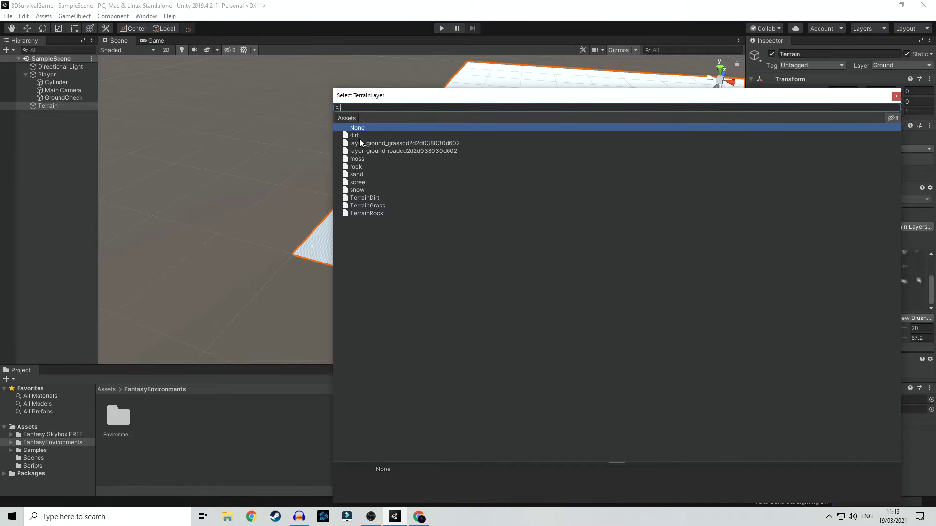
{"action": "left_click", "coordinate": [367, 198]}
{"action": "left_click", "coordinate": [370, 206]}
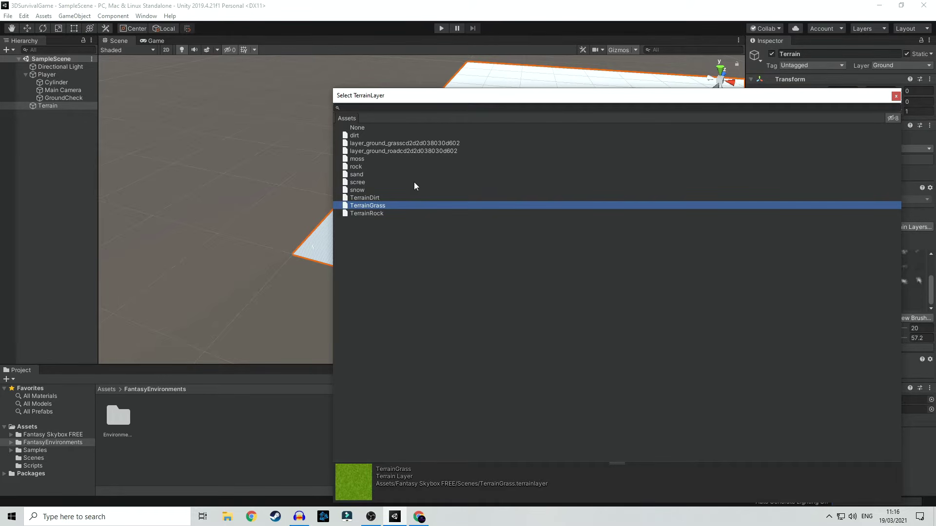
{"action": "double_click", "coordinate": [373, 208]}
Step: Examine the grass texture near the player in the scene, run the game to check it in play, and stop it
{"action": "middle_click_drag", "start_coordinate": [639, 227], "coordinate": [483, 225]}
{"action": "middle_click_drag", "start_coordinate": [327, 223], "coordinate": [432, 242]}
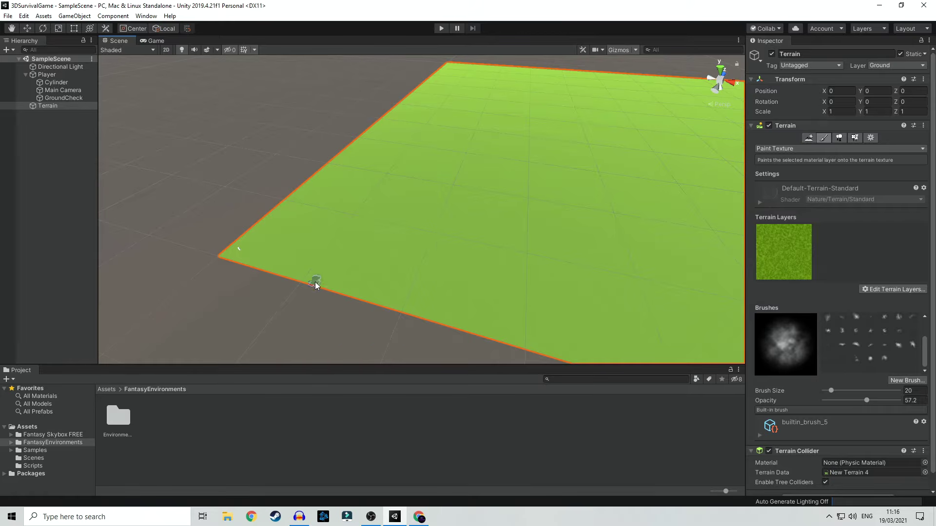
{"action": "scroll", "coordinate": [342, 266], "scroll_direction": "up", "scroll_amount": 10}
{"action": "middle_click_drag", "start_coordinate": [286, 281], "coordinate": [508, 239]}
{"action": "scroll", "coordinate": [394, 269], "scroll_direction": "up", "scroll_amount": 8}
{"action": "middle_click_drag", "start_coordinate": [407, 283], "coordinate": [456, 234]}
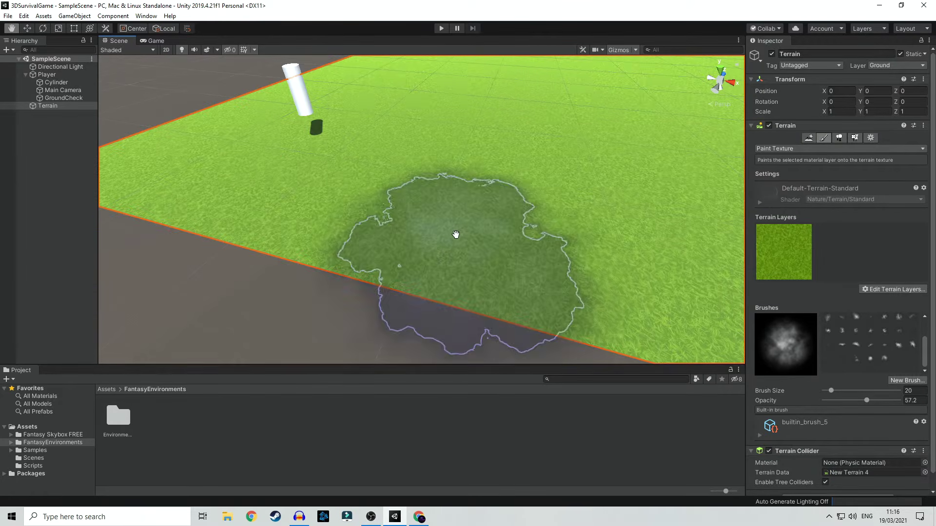
{"action": "left_click", "coordinate": [441, 30]}
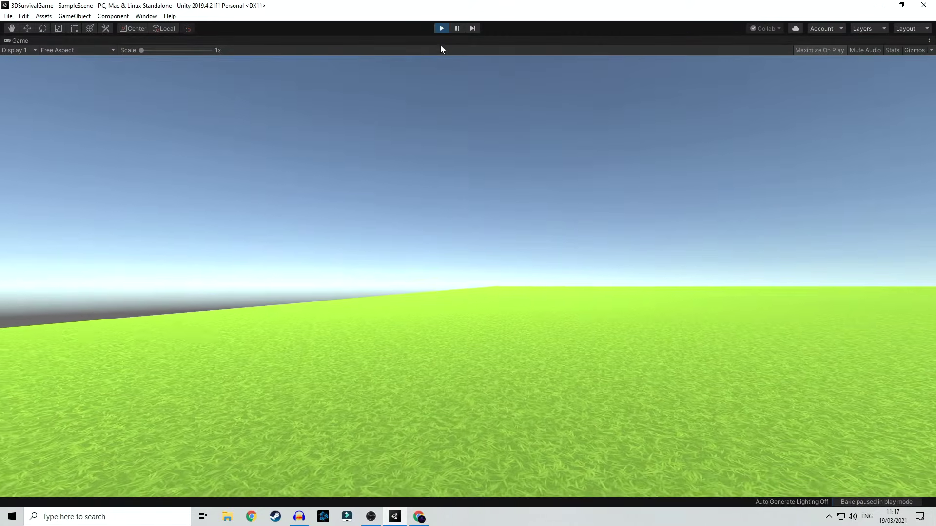
{"action": "left_click", "coordinate": [441, 29]}
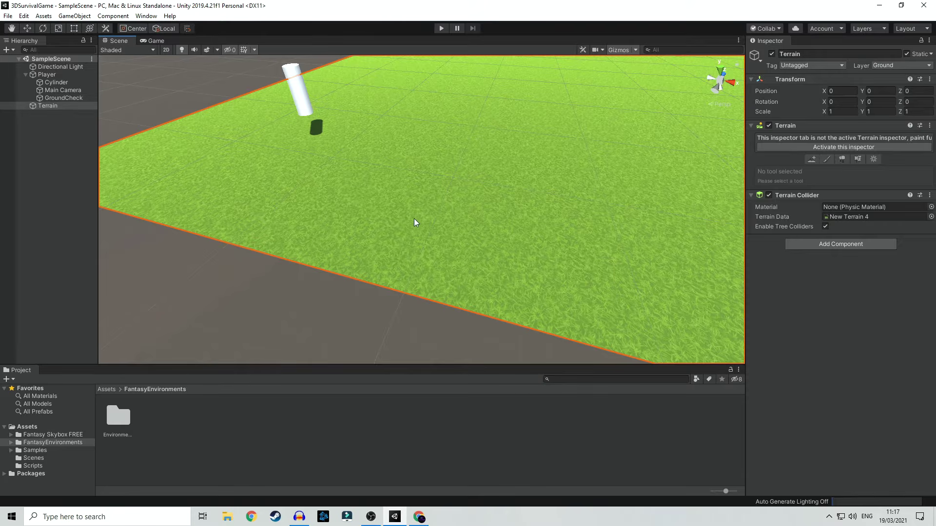
Step: Reactivate the terrain inspector, preview the available layers and add layer_ground_roadcd2d2d038030d602 as a second terrain layer
{"action": "scroll", "coordinate": [440, 241], "scroll_direction": "down", "scroll_amount": 7}
{"action": "middle_click_drag", "start_coordinate": [491, 201], "coordinate": [450, 217]}
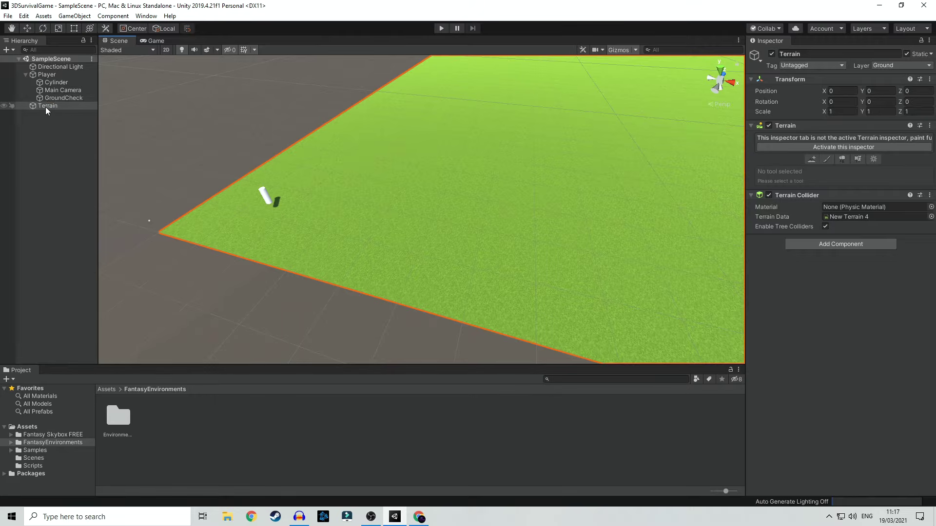
{"action": "left_click", "coordinate": [861, 146]}
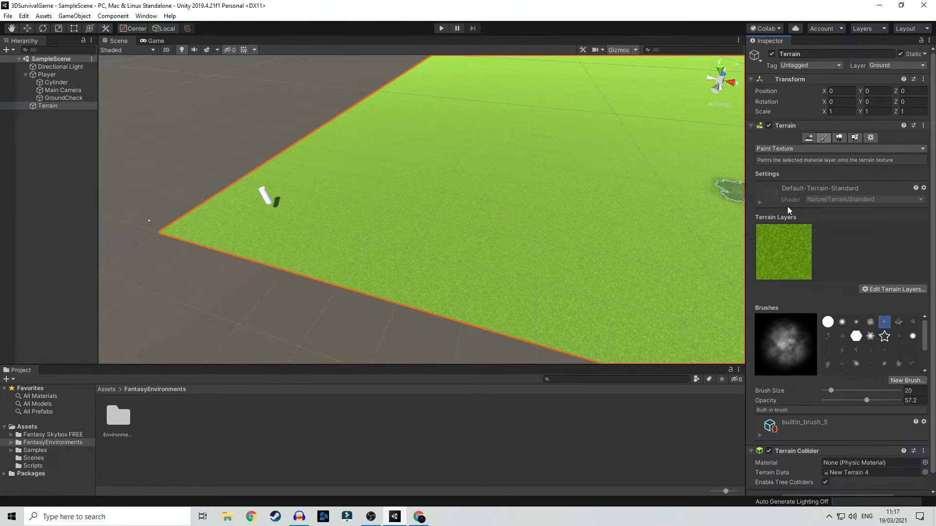
{"action": "left_click", "coordinate": [888, 292]}
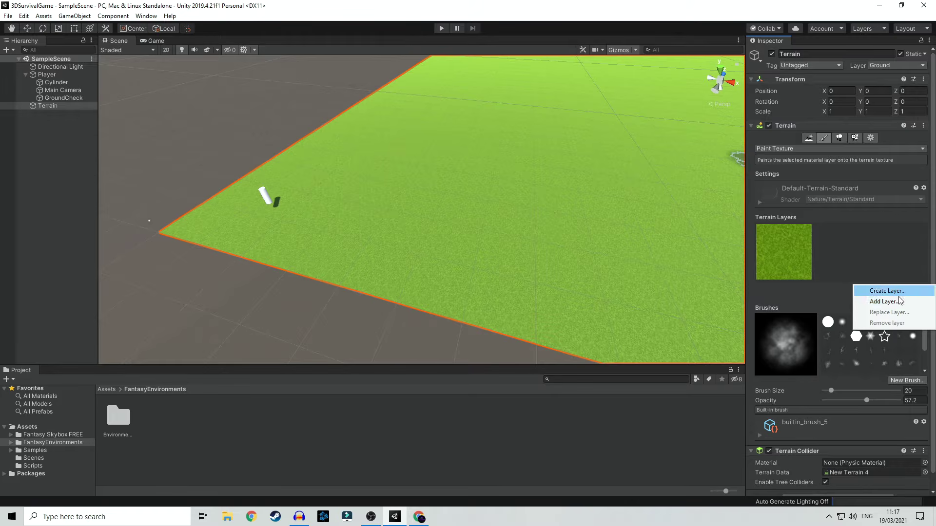
{"action": "left_click", "coordinate": [899, 302]}
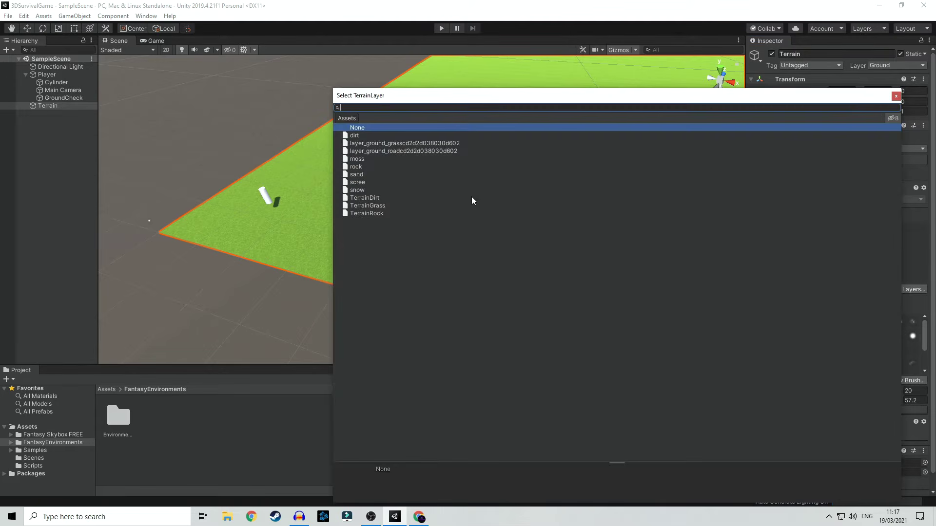
{"action": "left_click", "coordinate": [357, 183]}
{"action": "left_click", "coordinate": [366, 198]}
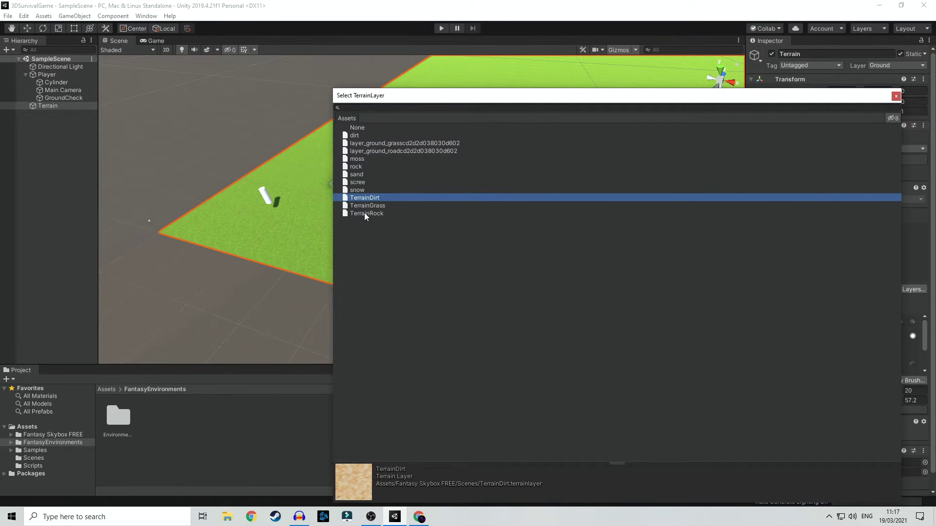
{"action": "left_click", "coordinate": [364, 213]}
{"action": "left_click", "coordinate": [366, 205]}
{"action": "left_click", "coordinate": [365, 166]}
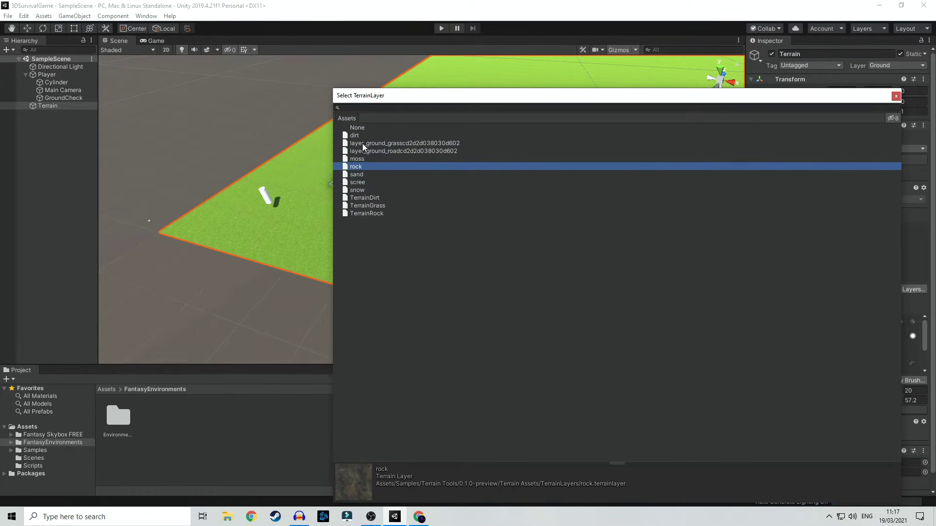
{"action": "left_click", "coordinate": [363, 143]}
{"action": "left_click", "coordinate": [355, 136]}
{"action": "left_click", "coordinate": [362, 151]}
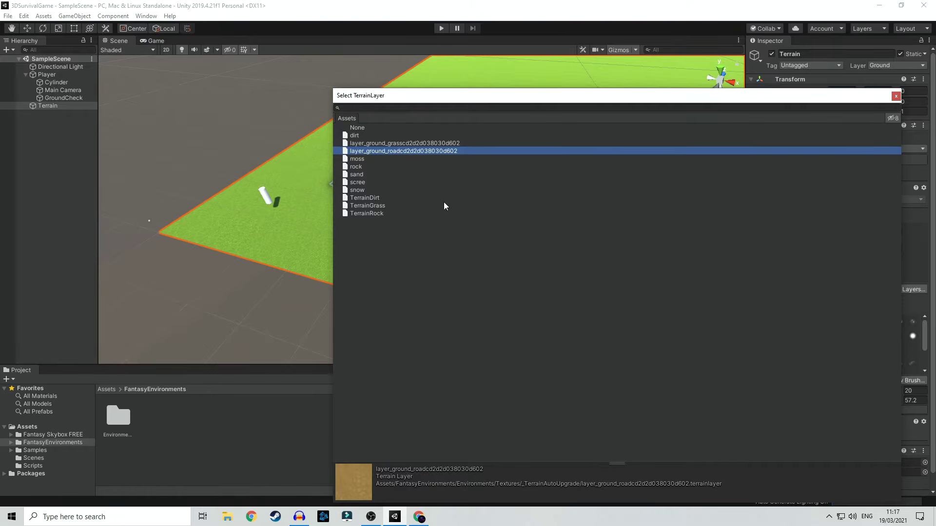
{"action": "double_click", "coordinate": [397, 150]}
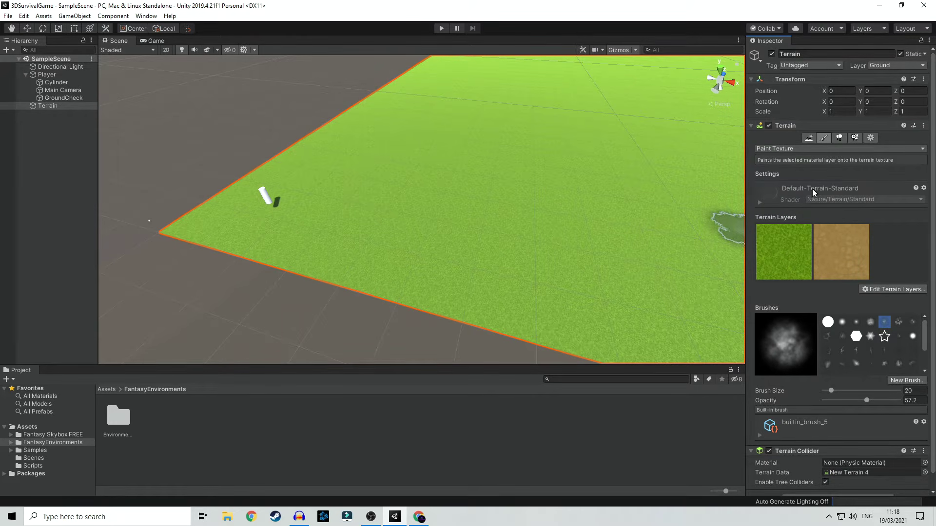
Step: Select the road layer for painting and choose the soft_round brush with an opacity of 50.6
{"action": "left_click", "coordinate": [840, 246]}
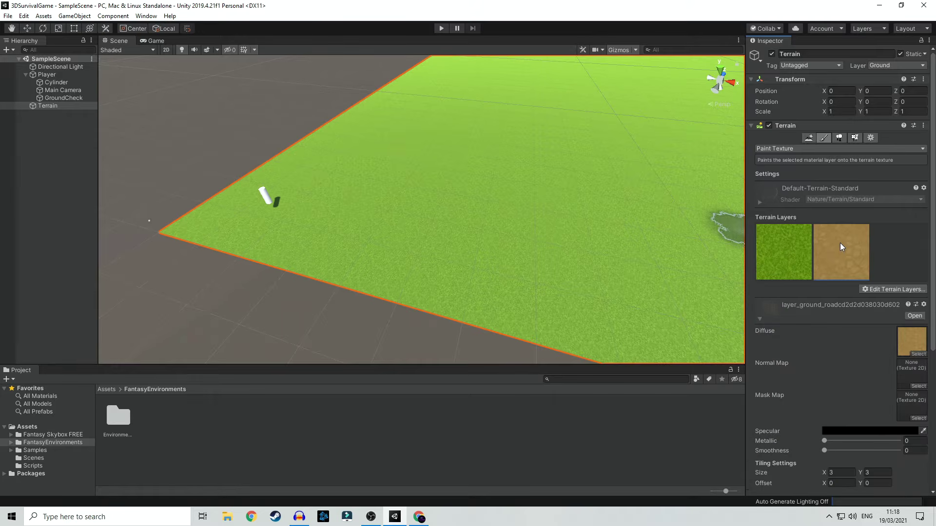
{"action": "scroll", "coordinate": [833, 334], "scroll_direction": "down", "scroll_amount": 3}
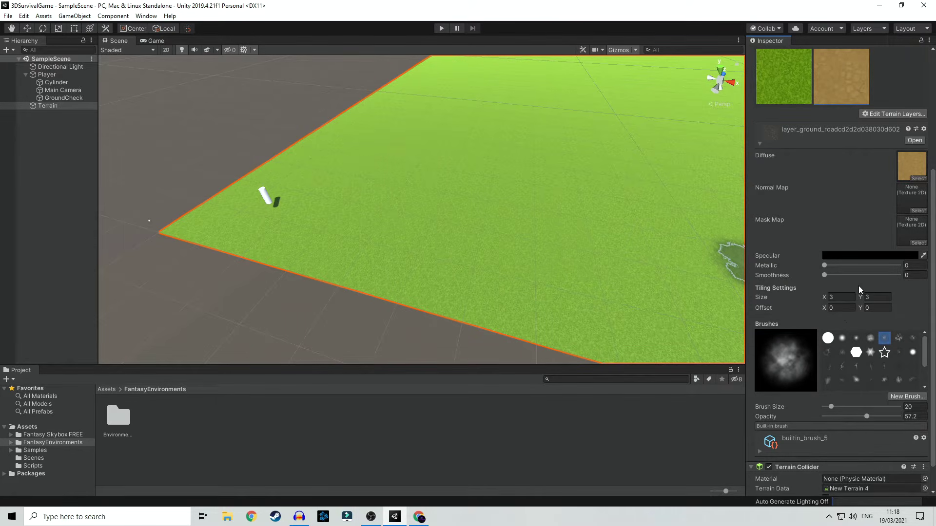
{"action": "scroll", "coordinate": [831, 304], "scroll_direction": "up", "scroll_amount": 5}
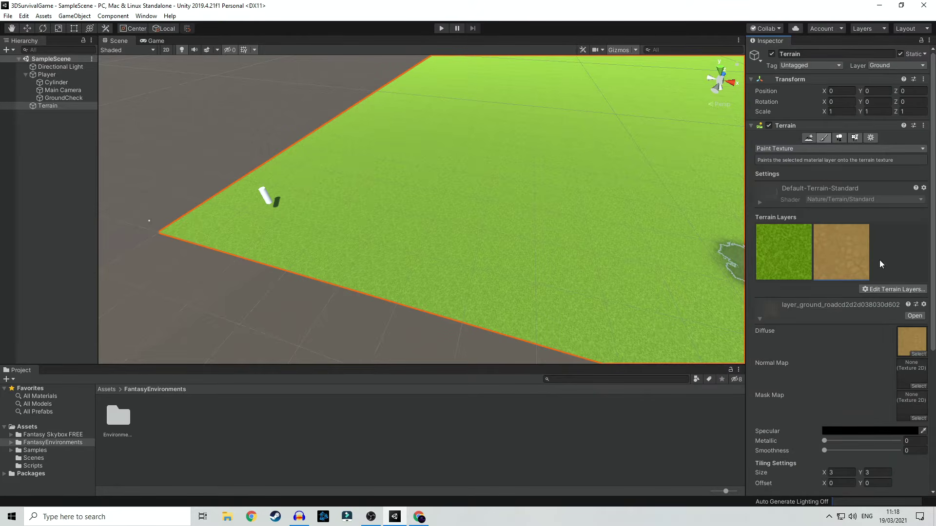
{"action": "scroll", "coordinate": [859, 257], "scroll_direction": "down", "scroll_amount": 5}
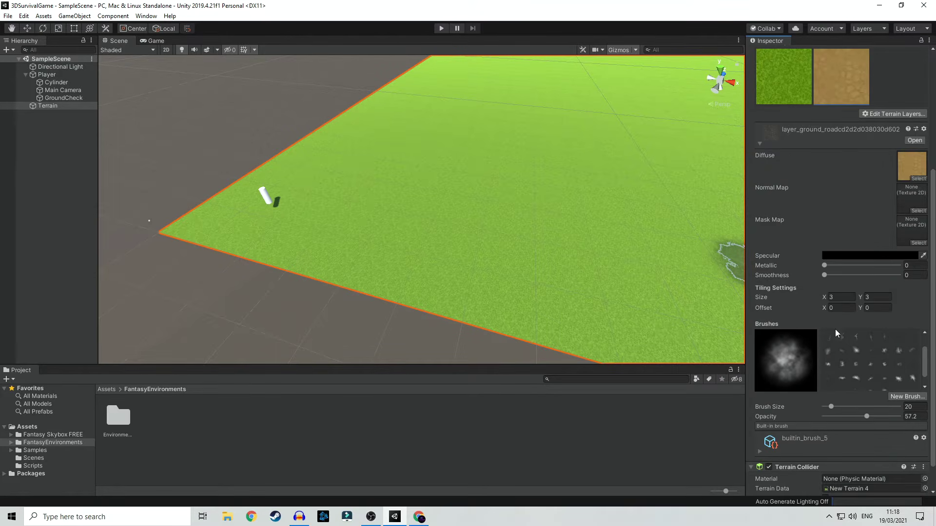
{"action": "scroll", "coordinate": [868, 341], "scroll_direction": "down", "scroll_amount": 1}
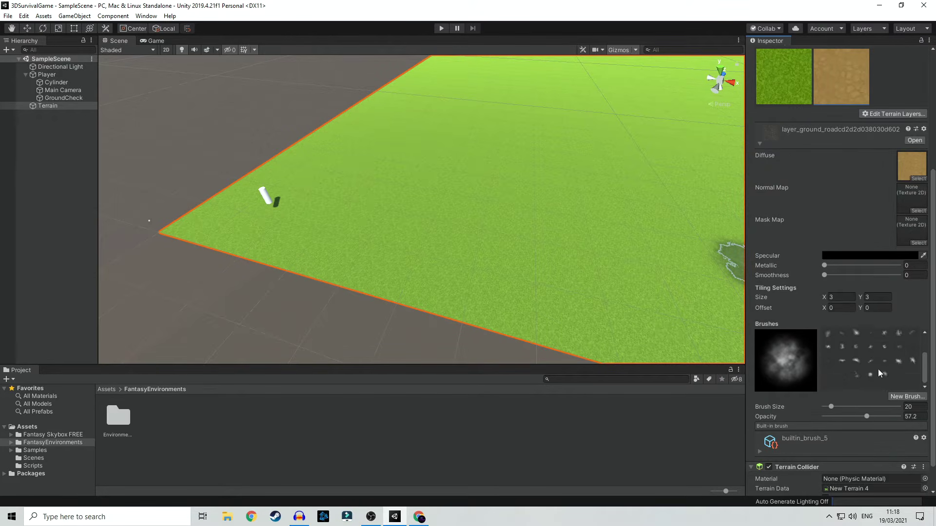
{"action": "scroll", "coordinate": [850, 341], "scroll_direction": "up", "scroll_amount": 3}
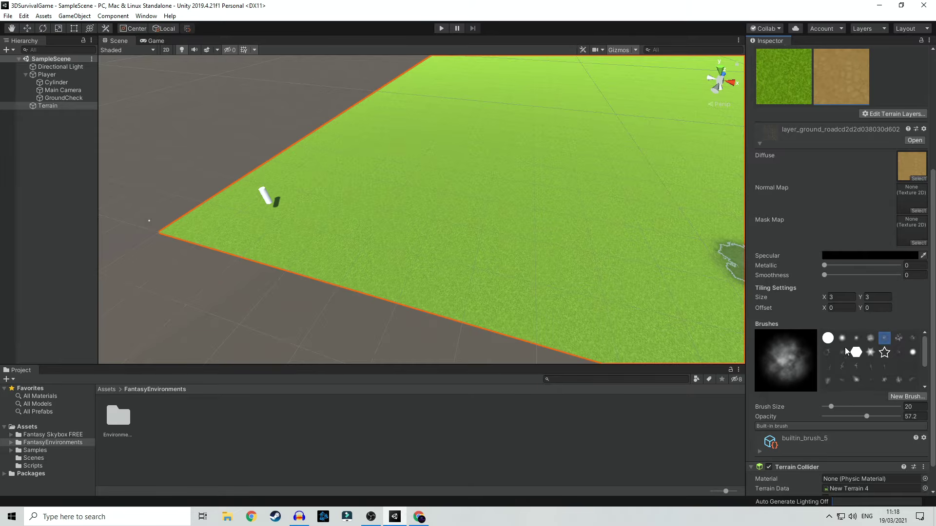
{"action": "scroll", "coordinate": [846, 352], "scroll_direction": "down", "scroll_amount": 3}
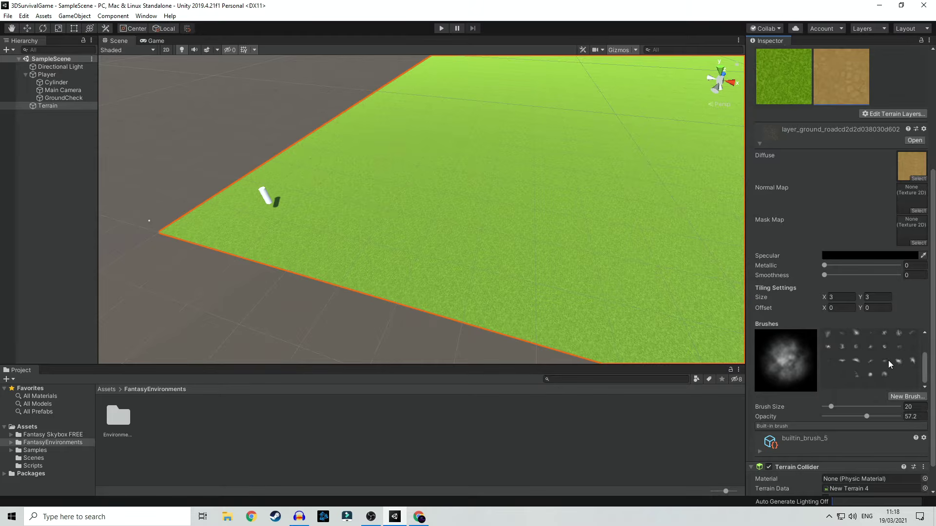
{"action": "scroll", "coordinate": [887, 363], "scroll_direction": "up", "scroll_amount": 3}
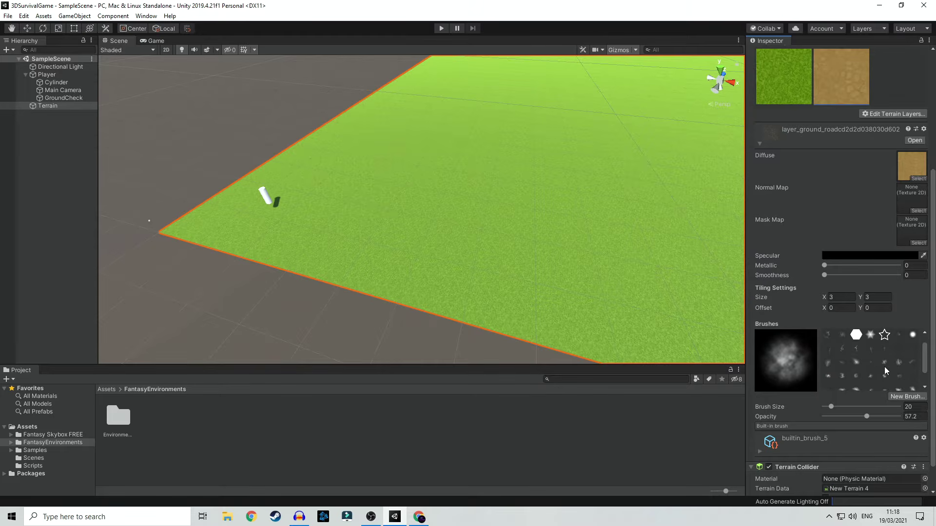
{"action": "left_click", "coordinate": [912, 334]}
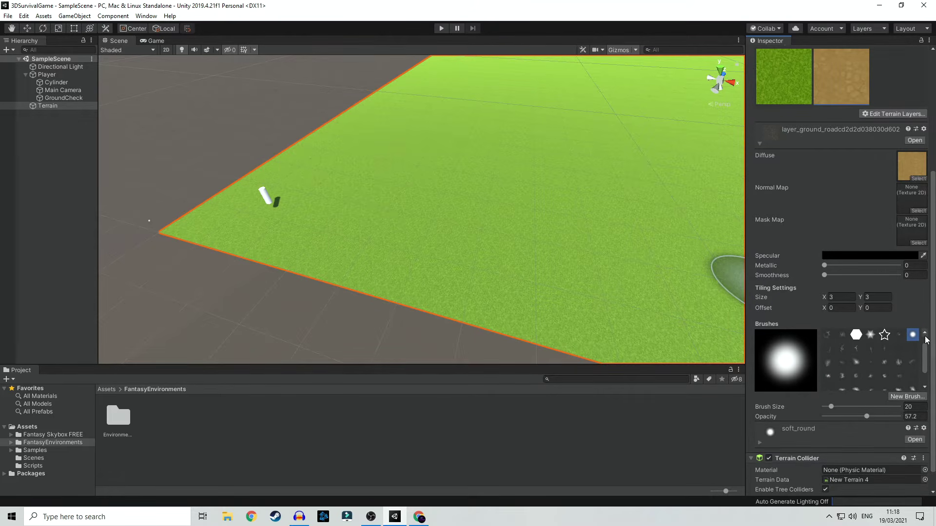
{"action": "scroll", "coordinate": [823, 397], "scroll_direction": "down", "scroll_amount": 1}
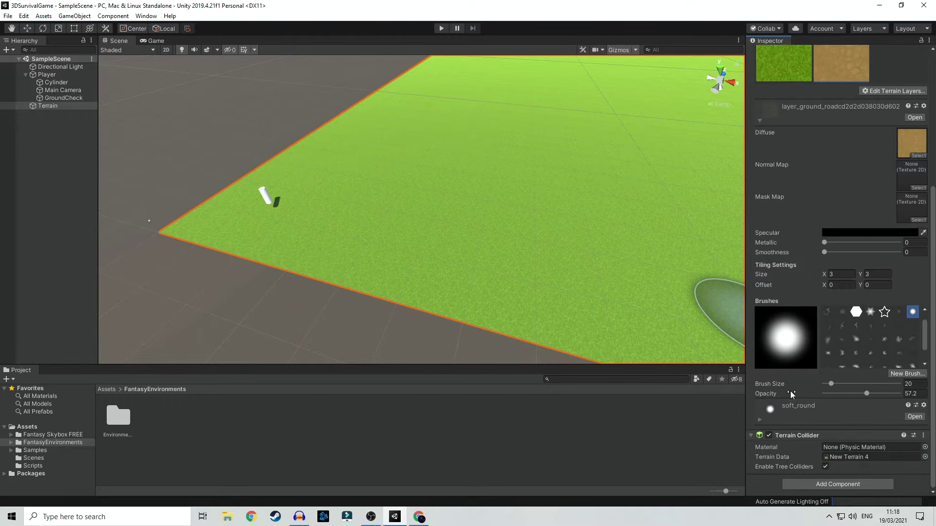
{"action": "left_click_drag", "start_coordinate": [776, 395], "coordinate": [762, 396]}
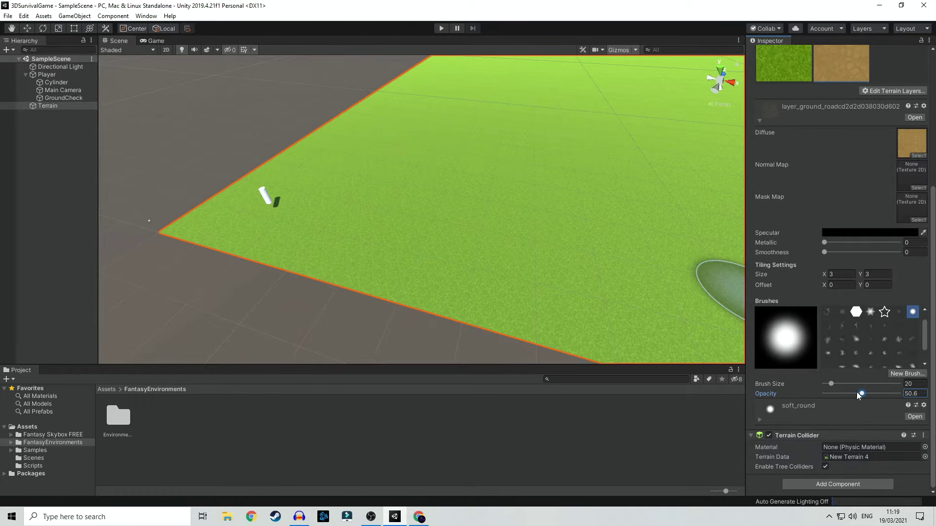
Step: Paint a winding road from the player's cylinder across the grass terrain, including a side path branching off it
{"action": "middle_click_drag", "start_coordinate": [388, 230], "coordinate": [399, 246]}
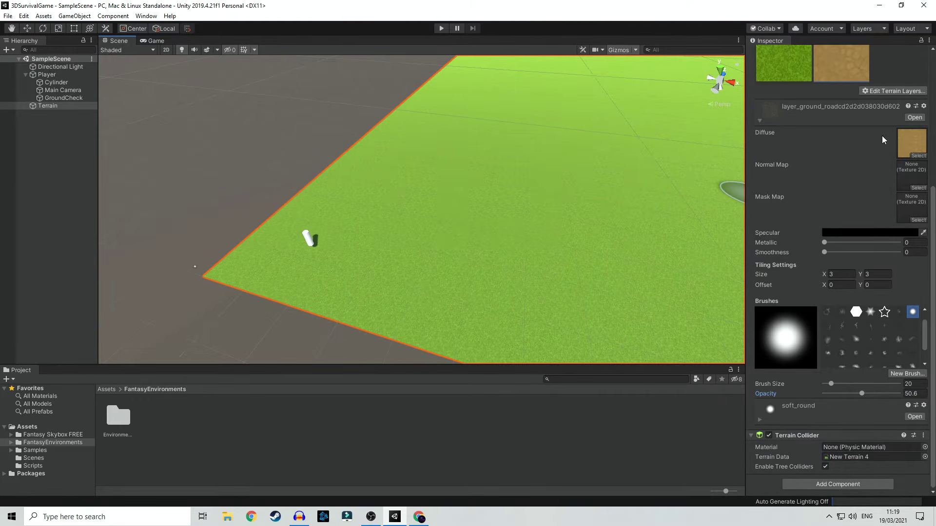
{"action": "scroll", "coordinate": [848, 182], "scroll_direction": "up", "scroll_amount": 5}
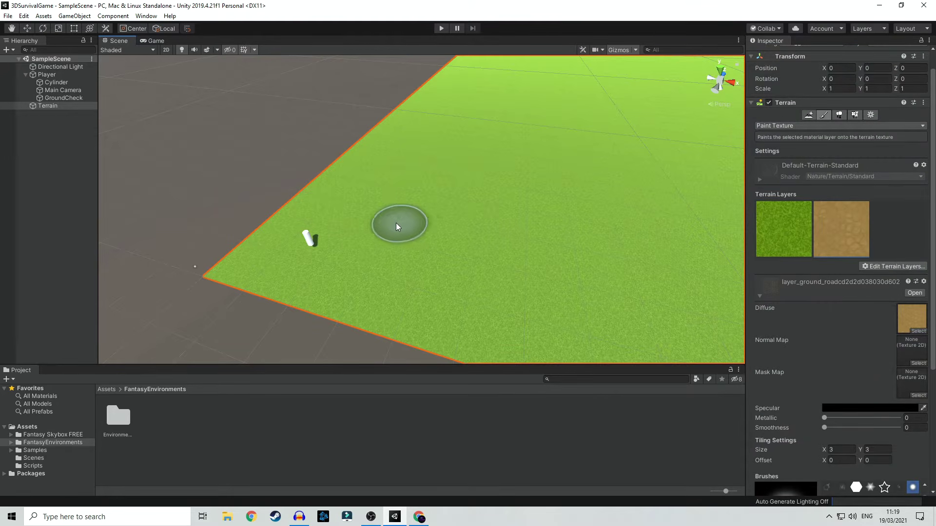
{"action": "mouse_move", "coordinate": [306, 248]}
{"action": "left_mouse_down"}
{"action": "mouse_move", "coordinate": [611, 235]}
{"action": "mouse_move", "coordinate": [685, 194]}
{"action": "mouse_move", "coordinate": [694, 141]}
{"action": "left_mouse_up"}
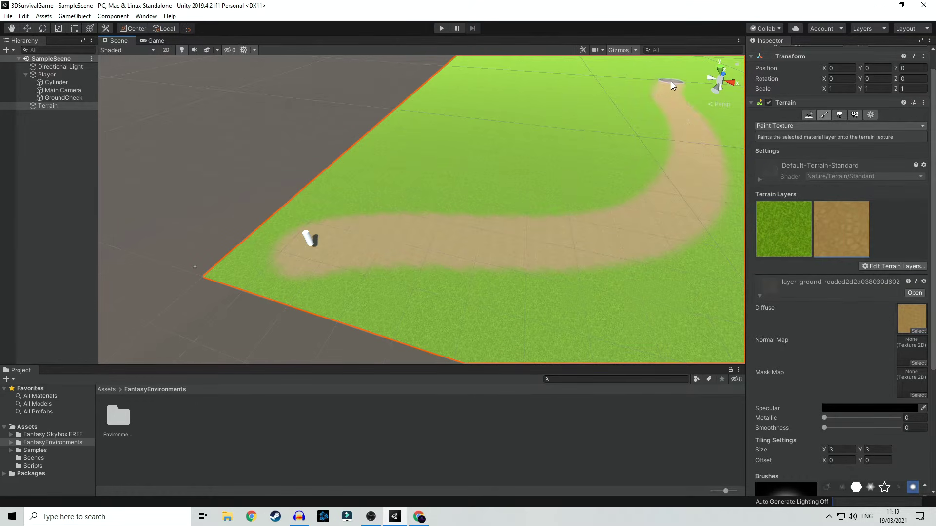
{"action": "scroll", "coordinate": [636, 207], "scroll_direction": "down", "scroll_amount": 4}
{"action": "scroll", "coordinate": [553, 210], "scroll_direction": "up", "scroll_amount": 8}
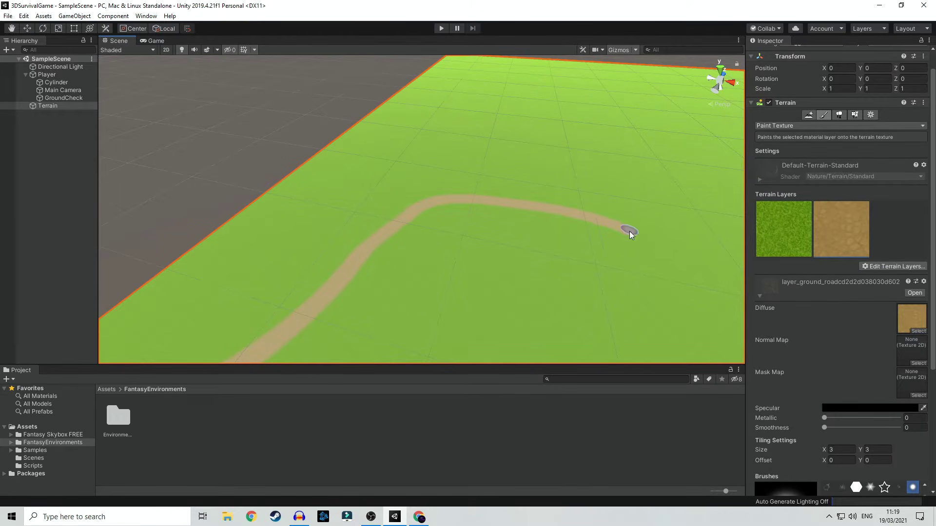
{"action": "middle_click_drag", "start_coordinate": [689, 303], "coordinate": [407, 165]}
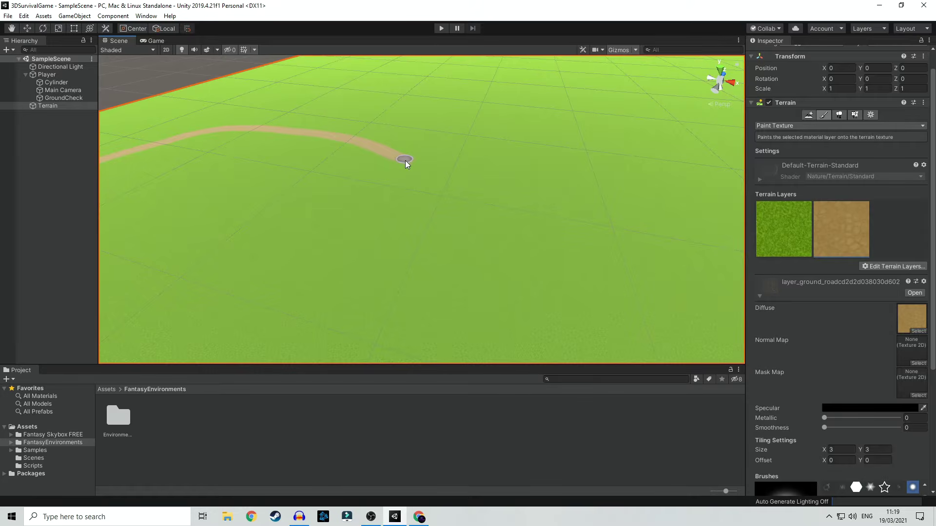
{"action": "scroll", "coordinate": [545, 328], "scroll_direction": "down", "scroll_amount": 5}
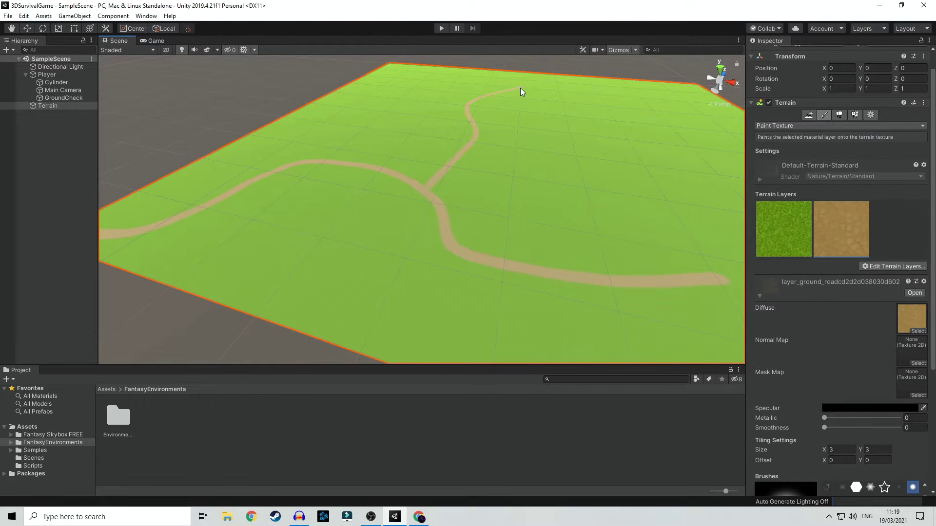
Step: Return to the player's end of the painted road and run the game to examine the road in play
{"action": "mouse_move", "coordinate": [324, 255]}
{"action": "middle_mouse_down"}
{"action": "mouse_move", "coordinate": [426, 247]}
{"action": "mouse_move", "coordinate": [524, 259]}
{"action": "middle_mouse_up"}
{"action": "scroll", "coordinate": [347, 268], "scroll_direction": "up", "scroll_amount": 4}
{"action": "scroll", "coordinate": [280, 301], "scroll_direction": "up", "scroll_amount": 2}
{"action": "middle_click_drag", "start_coordinate": [307, 288], "coordinate": [401, 249]}
{"action": "scroll", "coordinate": [401, 254], "scroll_direction": "up", "scroll_amount": 3}
{"action": "left_click", "coordinate": [895, 266]}
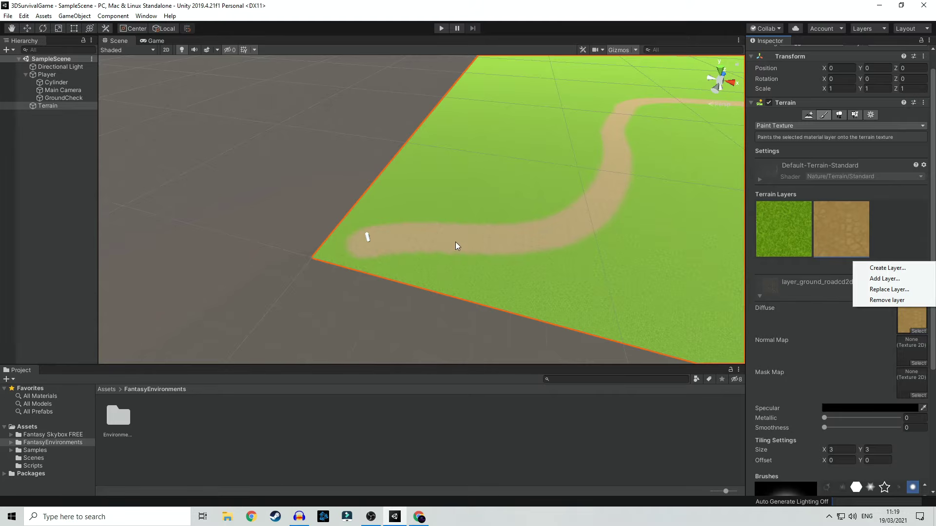
{"action": "left_click", "coordinate": [440, 30]}
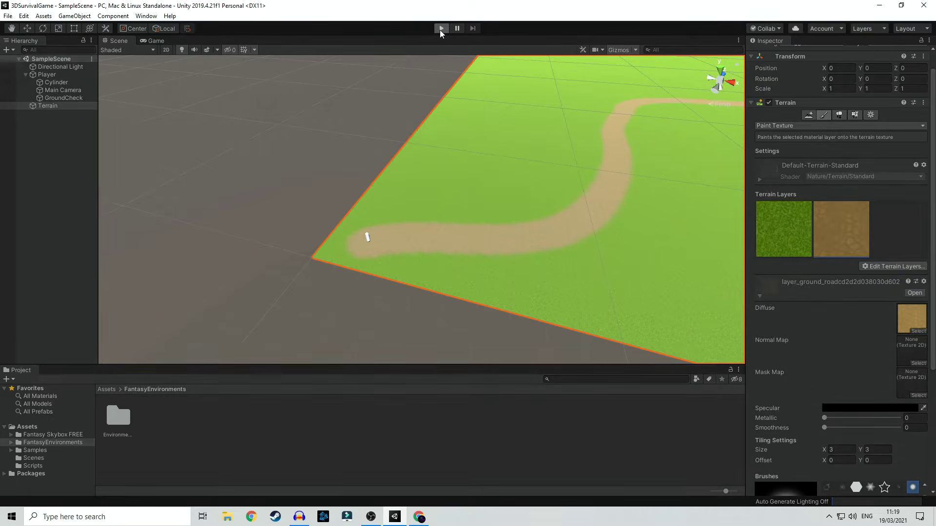
{"action": "left_click", "coordinate": [440, 29]}
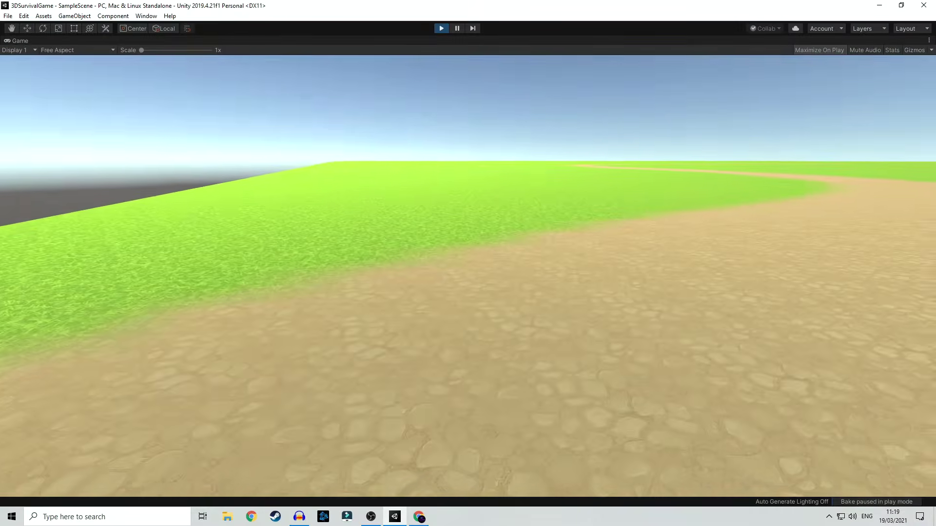
Step: Walk along the painted road in play mode to examine its textures, and stop the game
{"action": "key", "text": "w"}
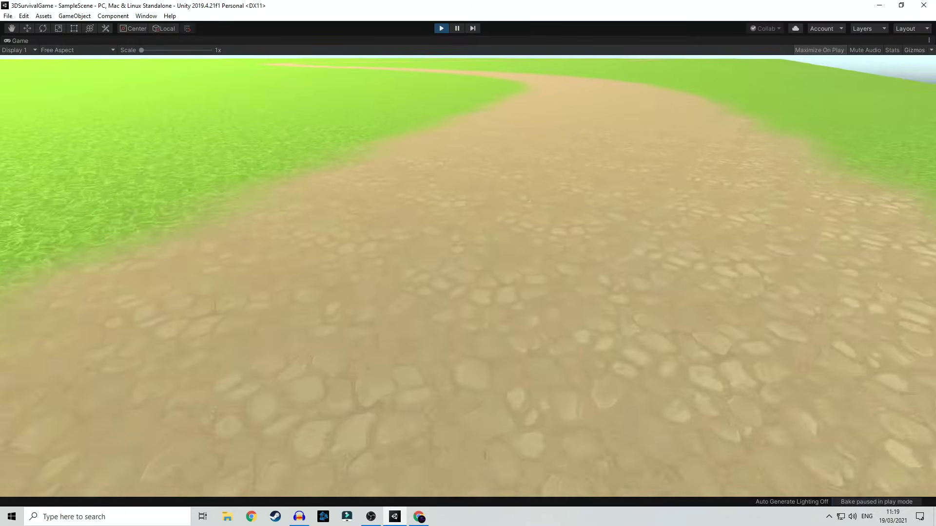
{"action": "key", "text": "w"}
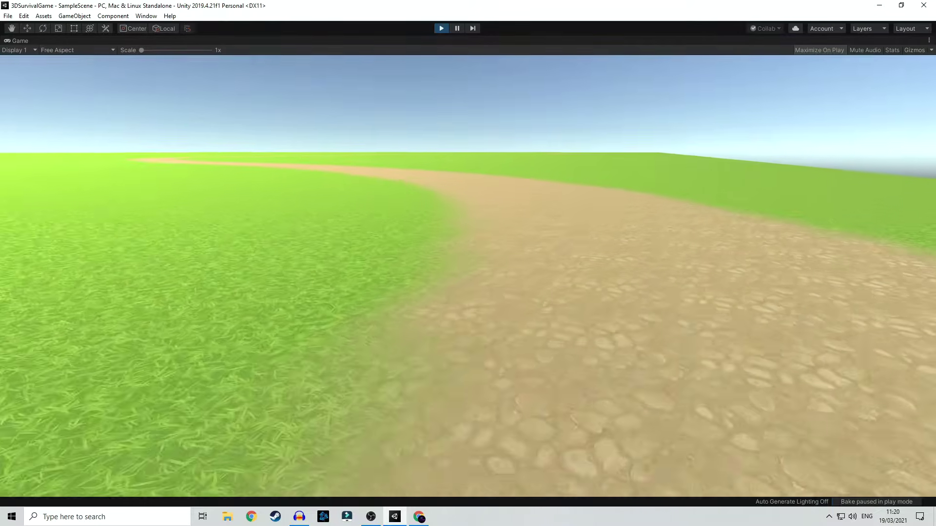
{"action": "key", "text": "Escape"}
{"action": "left_click", "coordinate": [441, 29]}
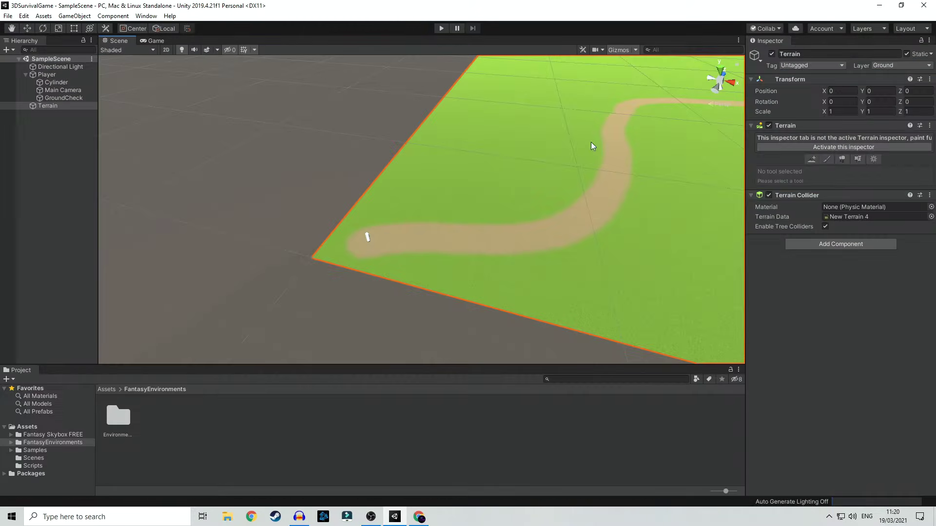
Step: Inspect the full course of the painted road and its side path across the grass terrain
{"action": "scroll", "coordinate": [621, 255], "scroll_direction": "down", "scroll_amount": 4}
{"action": "middle_click_drag", "start_coordinate": [582, 215], "coordinate": [505, 239]}
{"action": "left_click_drag", "start_coordinate": [546, 226], "coordinate": [423, 274], "text": "alt"}
{"action": "scroll", "coordinate": [424, 271], "scroll_direction": "down", "scroll_amount": 4}
{"action": "middle_click_drag", "start_coordinate": [471, 208], "coordinate": [396, 320]}
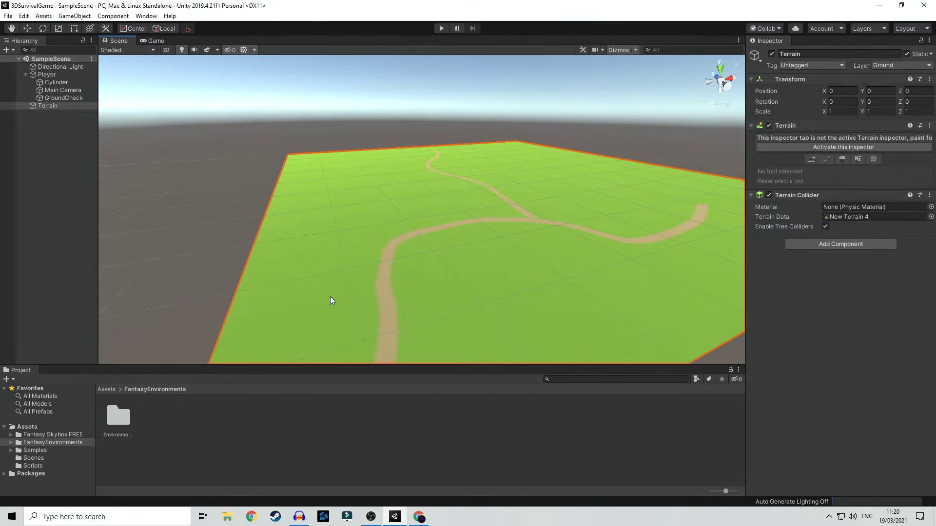
{"action": "middle_click_drag", "start_coordinate": [499, 210], "coordinate": [368, 336]}
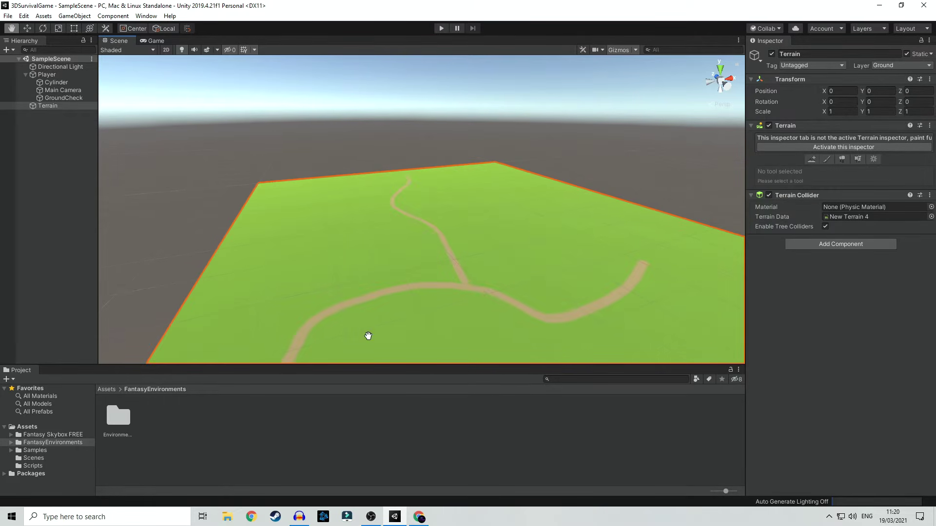
{"action": "scroll", "coordinate": [406, 288], "scroll_direction": "down", "scroll_amount": 1}
{"action": "middle_click_drag", "start_coordinate": [406, 288], "coordinate": [505, 142]}
{"action": "middle_click_drag", "start_coordinate": [434, 301], "coordinate": [461, 268]}
{"action": "scroll", "coordinate": [463, 215], "scroll_direction": "down", "scroll_amount": 4}
{"action": "mouse_move", "coordinate": [464, 213]}
{"action": "middle_mouse_down"}
{"action": "mouse_move", "coordinate": [399, 273]}
{"action": "mouse_move", "coordinate": [481, 212]}
{"action": "middle_mouse_up"}
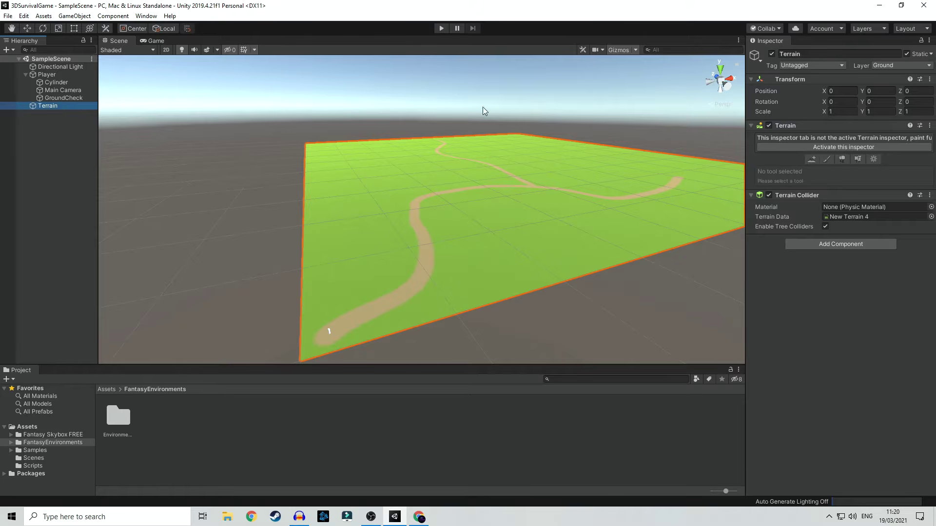
Step: Reactivate the terrain inspector and set up Raise or Lower Terrain with builtin_brush_5, a brush size of 200 and an opacity of 20
{"action": "left_click", "coordinate": [789, 148]}
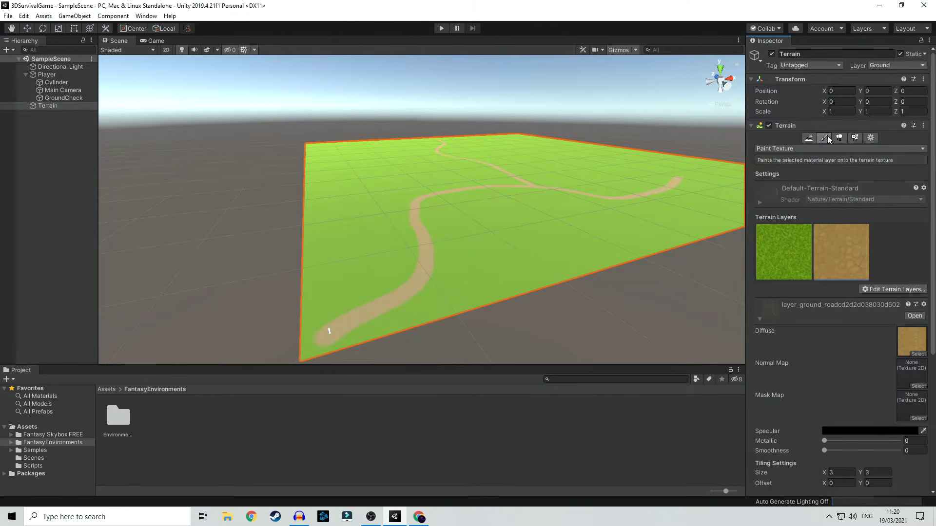
{"action": "left_click", "coordinate": [759, 150]}
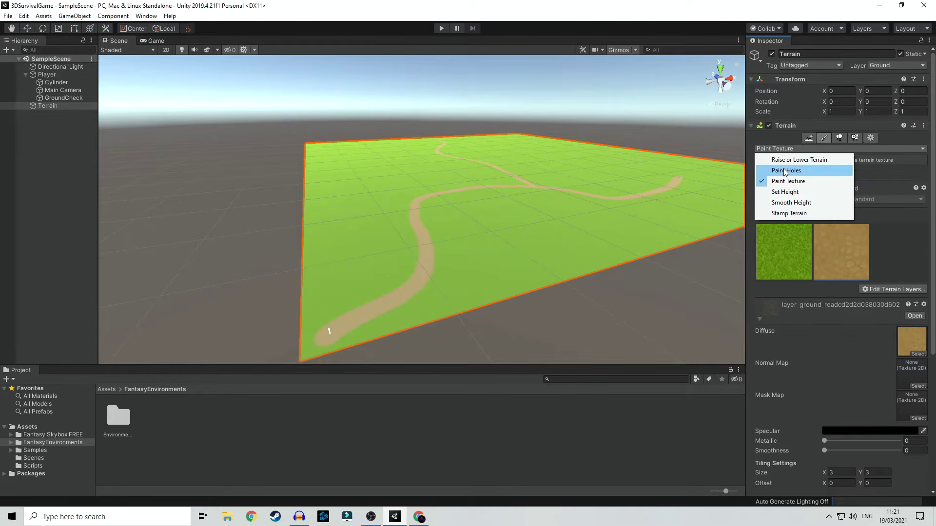
{"action": "left_click", "coordinate": [809, 163]}
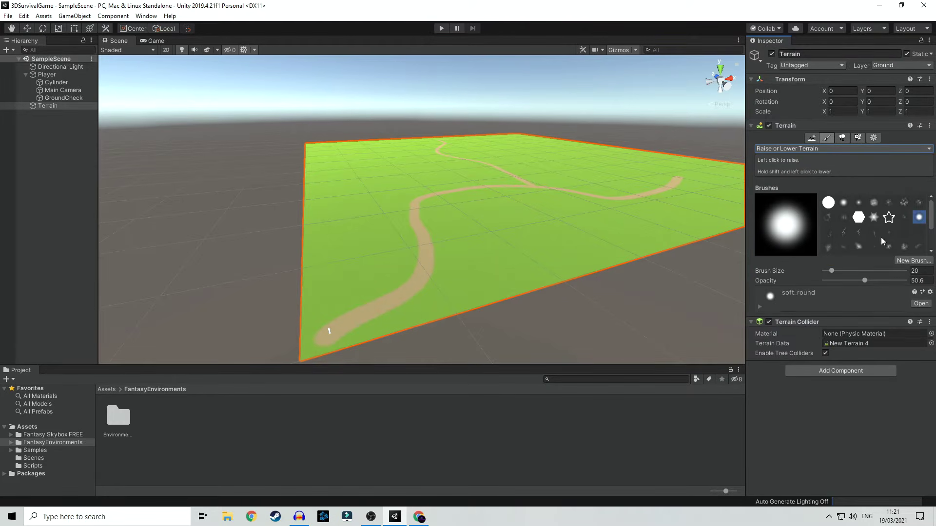
{"action": "left_click", "coordinate": [904, 203]}
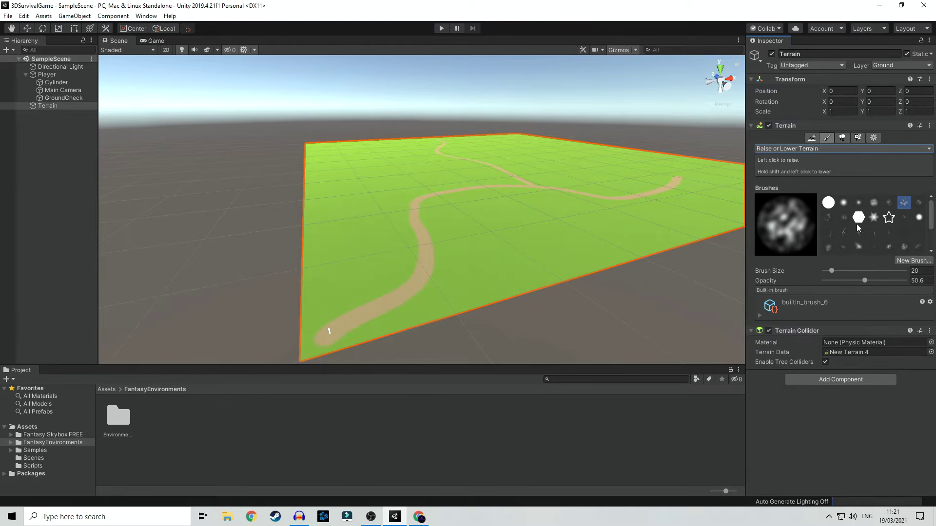
{"action": "left_click", "coordinate": [889, 202]}
{"action": "left_click_drag", "start_coordinate": [833, 270], "coordinate": [841, 270]}
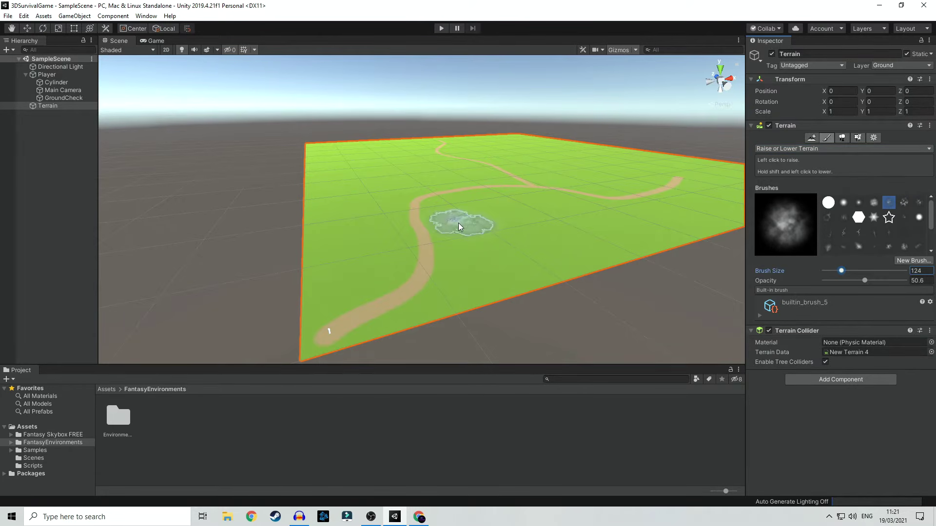
{"action": "scroll", "coordinate": [458, 227], "scroll_direction": "down", "scroll_amount": 1}
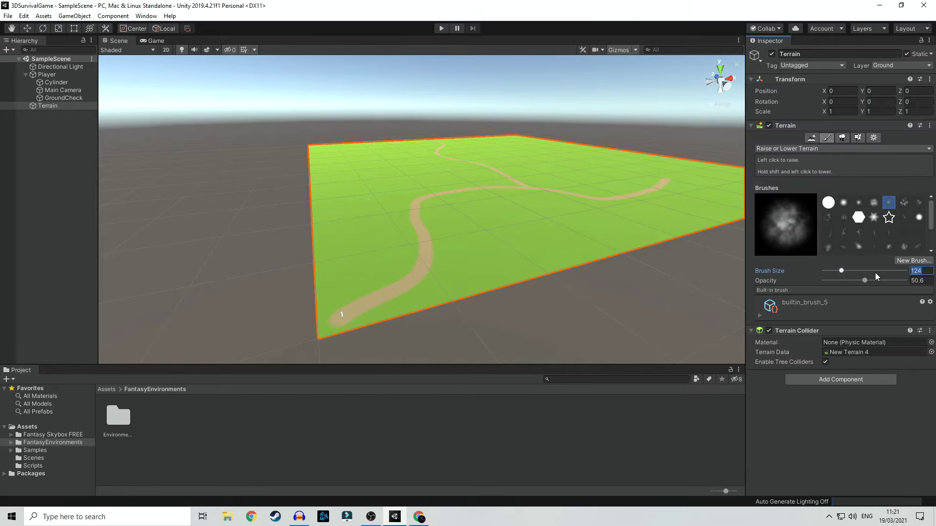
{"action": "type", "text": "200"}
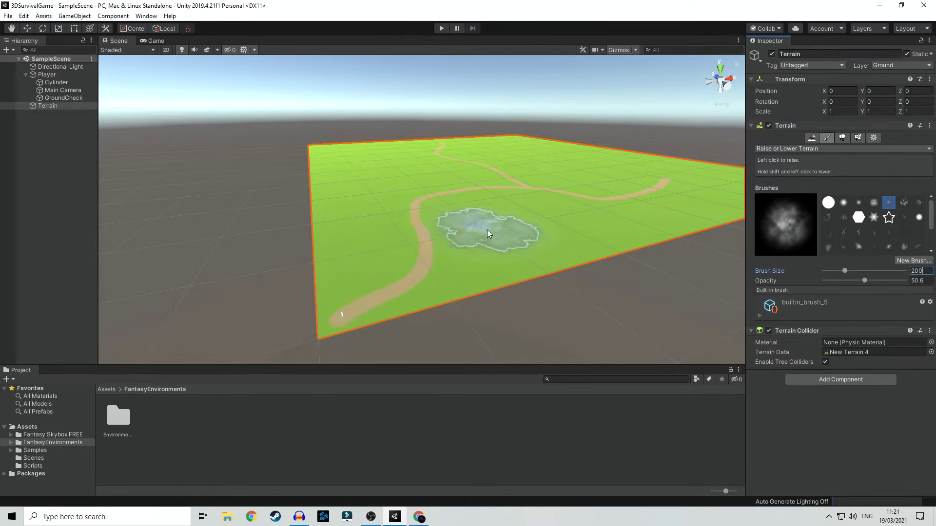
{"action": "type", "text": "20"}
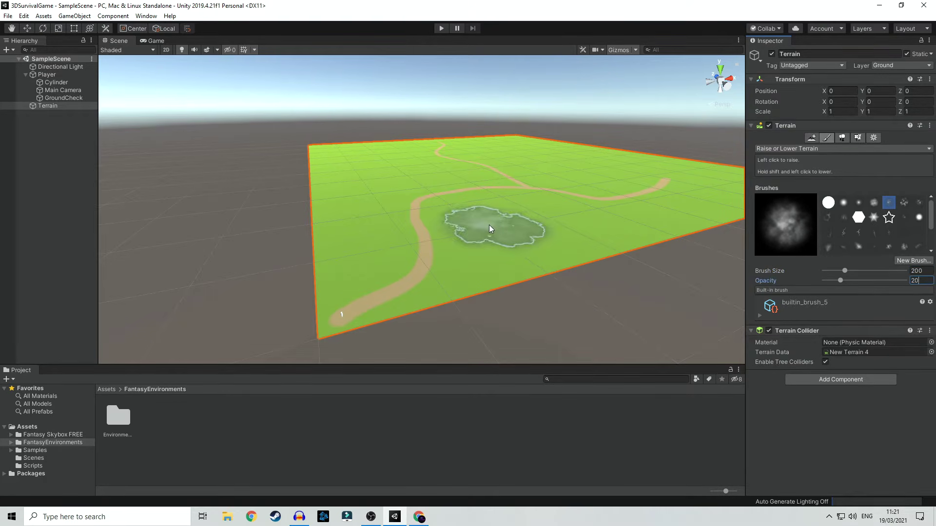
Step: Raise a rugged mountain on the grass inside the road's first bend, near the player's end
{"action": "scroll", "coordinate": [489, 228], "scroll_direction": "up", "scroll_amount": 5}
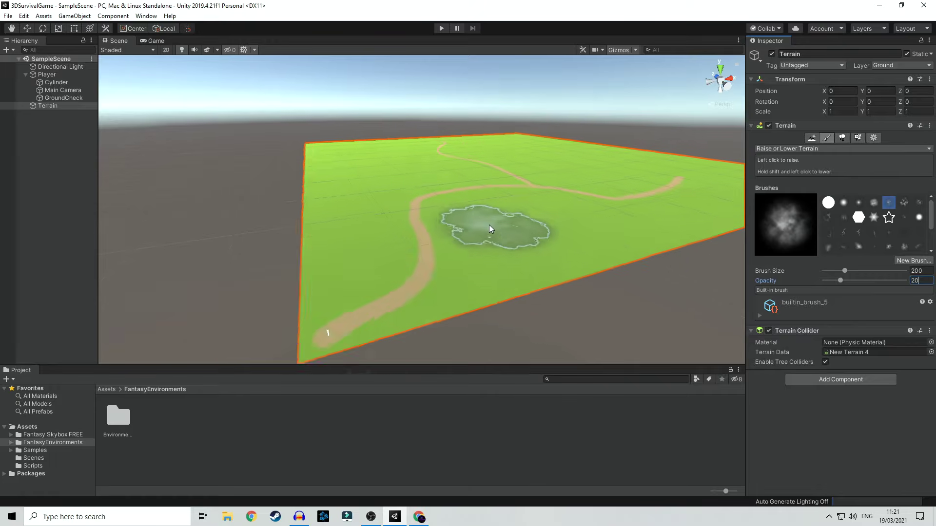
{"action": "left_click_drag", "start_coordinate": [489, 228], "coordinate": [499, 261], "text": "alt"}
{"action": "right_click_drag", "start_coordinate": [499, 261], "coordinate": [502, 260]}
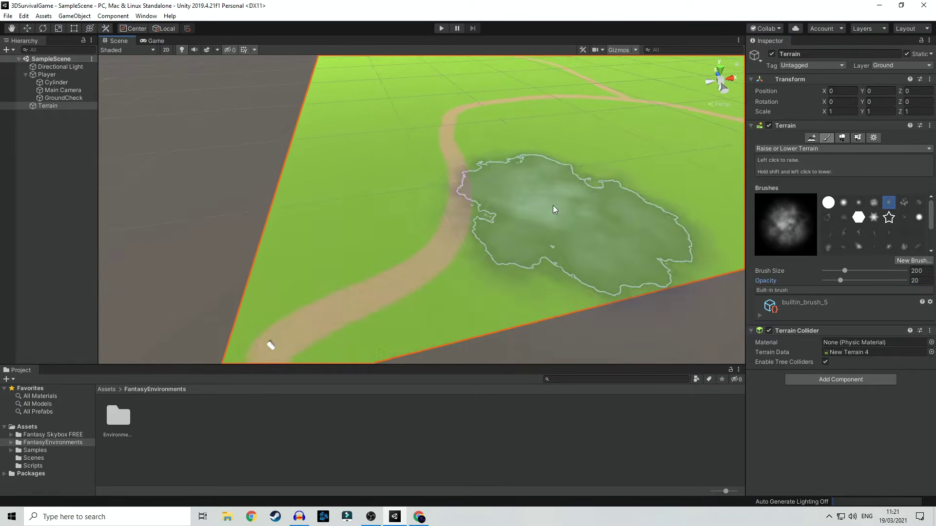
{"action": "scroll", "coordinate": [560, 202], "scroll_direction": "down", "scroll_amount": 3}
{"action": "middle_click_drag", "start_coordinate": [572, 194], "coordinate": [495, 236]}
{"action": "mouse_move", "coordinate": [482, 192]}
{"action": "left_mouse_down"}
{"action": "mouse_move", "coordinate": [524, 224]}
{"action": "mouse_move", "coordinate": [597, 248]}
{"action": "mouse_move", "coordinate": [629, 224]}
{"action": "mouse_move", "coordinate": [518, 262]}
{"action": "mouse_move", "coordinate": [558, 166]}
{"action": "mouse_move", "coordinate": [551, 161]}
{"action": "mouse_move", "coordinate": [514, 211]}
{"action": "left_mouse_up"}
Step: Raise a hill at the terrain's edge across the road from the mountain, and extend it using builtin_brush_4
{"action": "mouse_move", "coordinate": [346, 195]}
{"action": "middle_mouse_down"}
{"action": "mouse_move", "coordinate": [447, 253]}
{"action": "mouse_move", "coordinate": [464, 282]}
{"action": "middle_mouse_up"}
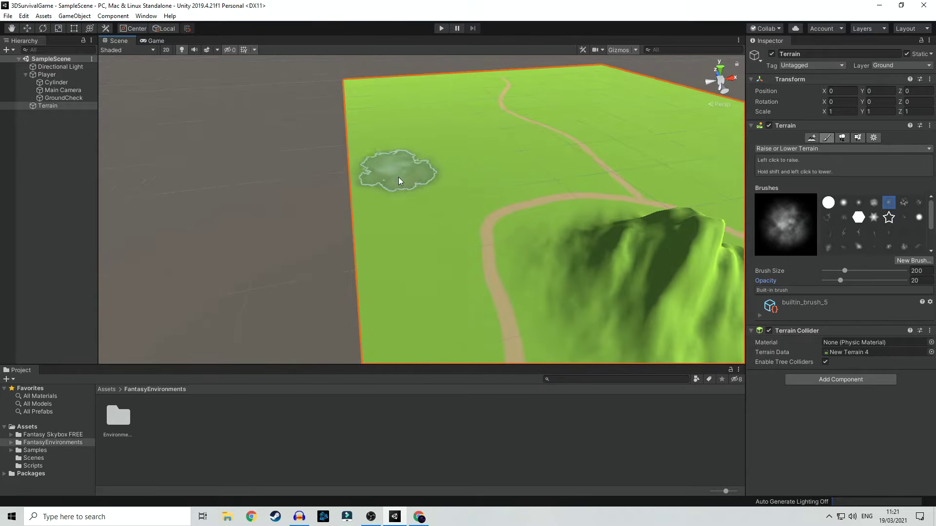
{"action": "left_click_drag", "start_coordinate": [398, 182], "coordinate": [395, 184]}
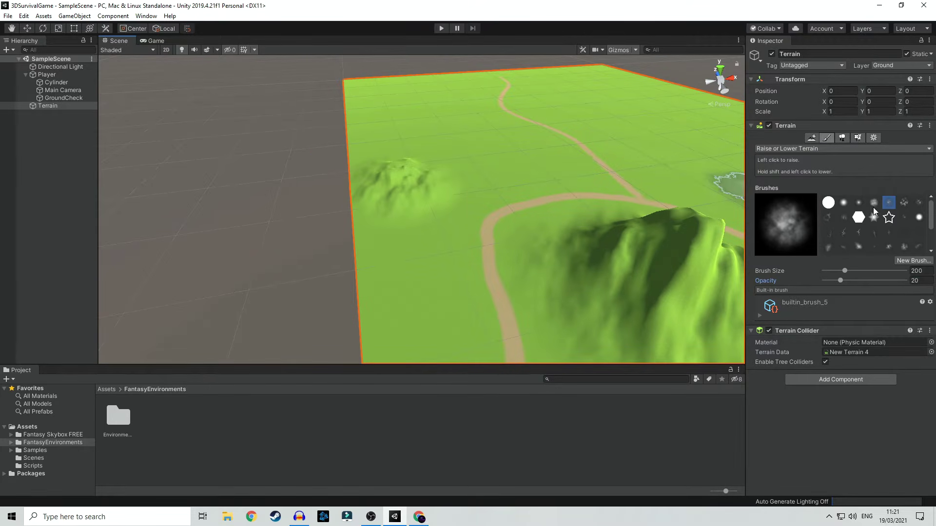
{"action": "left_click", "coordinate": [874, 204]}
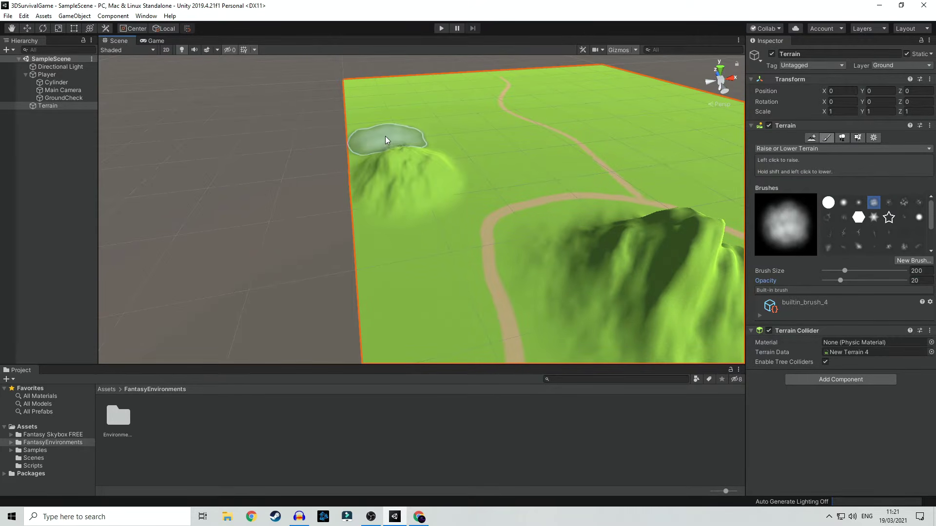
{"action": "mouse_move", "coordinate": [419, 145]}
{"action": "middle_mouse_down"}
{"action": "mouse_move", "coordinate": [443, 253]}
{"action": "mouse_move", "coordinate": [462, 208]}
{"action": "middle_mouse_up"}
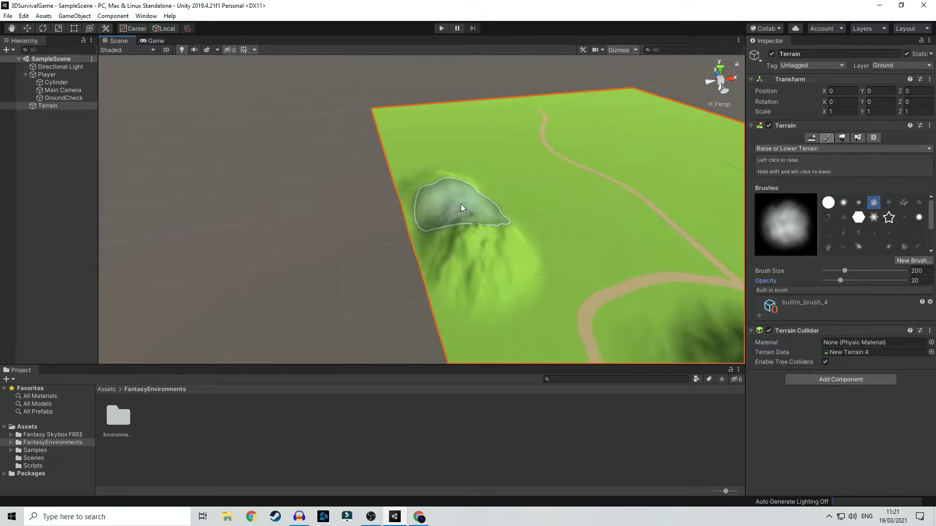
{"action": "scroll", "coordinate": [482, 216], "scroll_direction": "up", "scroll_amount": 1}
{"action": "left_click", "coordinate": [481, 217]}
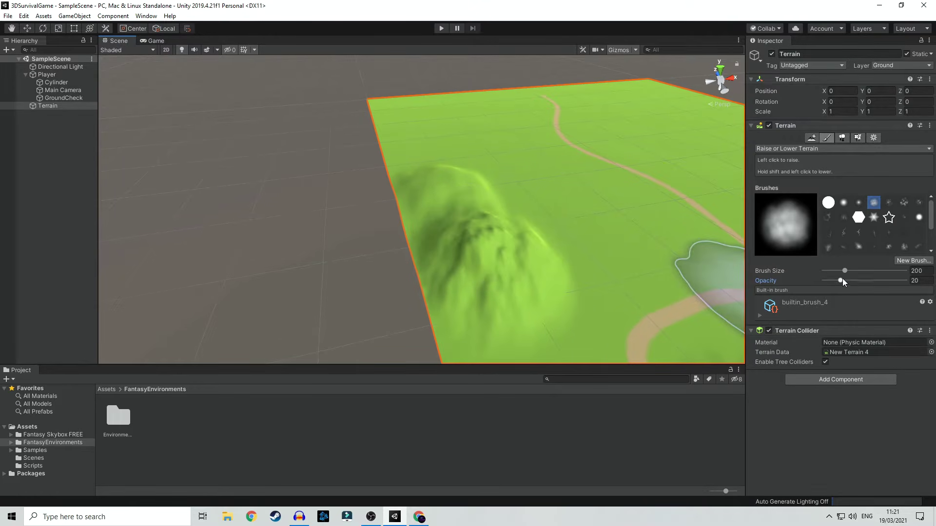
Step: Build the edge hill into a tall peak at 44.4 opacity, and raise the ground behind it at 13.5 opacity
{"action": "left_click_drag", "start_coordinate": [840, 281], "coordinate": [860, 281]}
{"action": "mouse_move", "coordinate": [517, 211]}
{"action": "left_mouse_down"}
{"action": "mouse_move", "coordinate": [516, 204]}
{"action": "mouse_move", "coordinate": [526, 247]}
{"action": "left_mouse_up"}
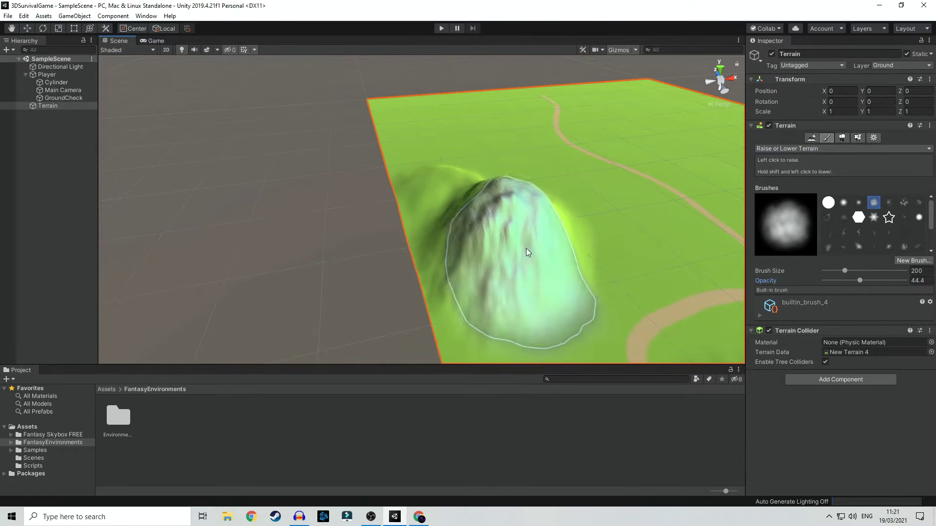
{"action": "left_click_drag", "start_coordinate": [860, 281], "coordinate": [835, 282]}
{"action": "mouse_move", "coordinate": [486, 205]}
{"action": "left_mouse_down"}
{"action": "mouse_move", "coordinate": [427, 140]}
{"action": "mouse_move", "coordinate": [428, 157]}
{"action": "mouse_move", "coordinate": [459, 177]}
{"action": "left_mouse_up"}
Step: Raise a chain of rounded hills on the far side of the side path and low hills behind the edge peak
{"action": "middle_click_drag", "start_coordinate": [610, 235], "coordinate": [343, 267]}
{"action": "scroll", "coordinate": [552, 240], "scroll_direction": "down", "scroll_amount": 3}
{"action": "middle_click_drag", "start_coordinate": [609, 273], "coordinate": [320, 206]}
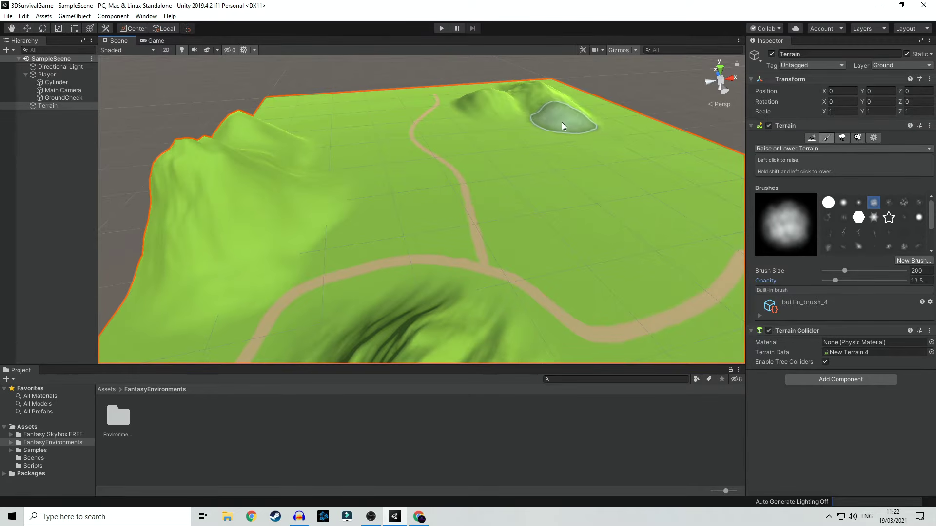
{"action": "mouse_move", "coordinate": [595, 142]}
{"action": "left_mouse_down"}
{"action": "mouse_move", "coordinate": [630, 148]}
{"action": "mouse_move", "coordinate": [665, 200]}
{"action": "mouse_move", "coordinate": [622, 133]}
{"action": "mouse_move", "coordinate": [555, 96]}
{"action": "left_mouse_up"}
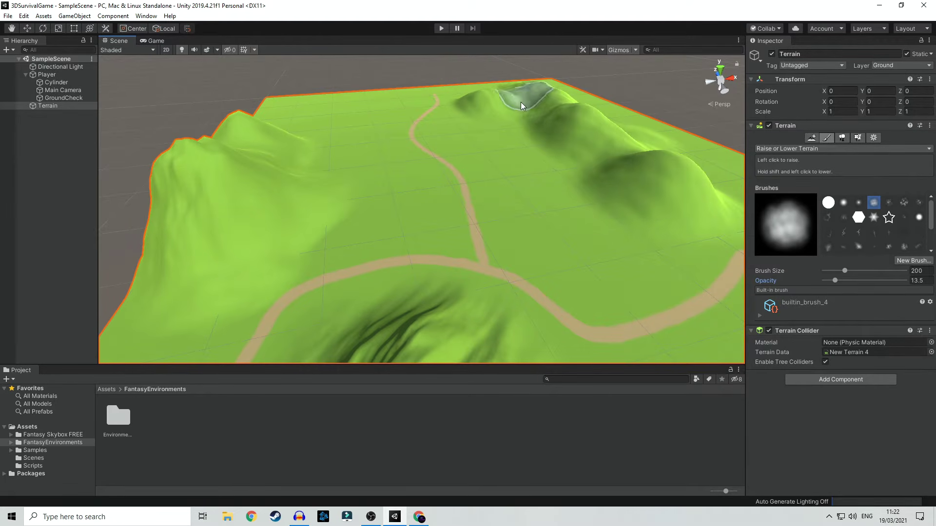
{"action": "mouse_move", "coordinate": [505, 115]}
{"action": "left_mouse_down"}
{"action": "mouse_move", "coordinate": [574, 195]}
{"action": "mouse_move", "coordinate": [584, 224]}
{"action": "left_mouse_up"}
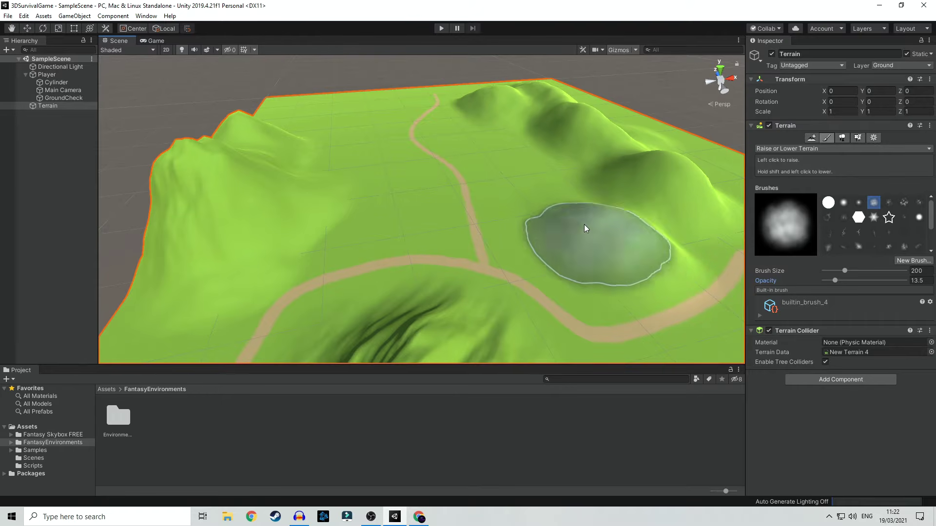
{"action": "mouse_move", "coordinate": [308, 163]}
{"action": "left_mouse_down"}
{"action": "mouse_move", "coordinate": [290, 136]}
{"action": "mouse_move", "coordinate": [300, 131]}
{"action": "mouse_move", "coordinate": [322, 170]}
{"action": "mouse_move", "coordinate": [341, 109]}
{"action": "left_mouse_up"}
Step: Extend the first mountain with gentler raised ground toward the terrain's nearby edge
{"action": "middle_click_drag", "start_coordinate": [549, 276], "coordinate": [430, 168]}
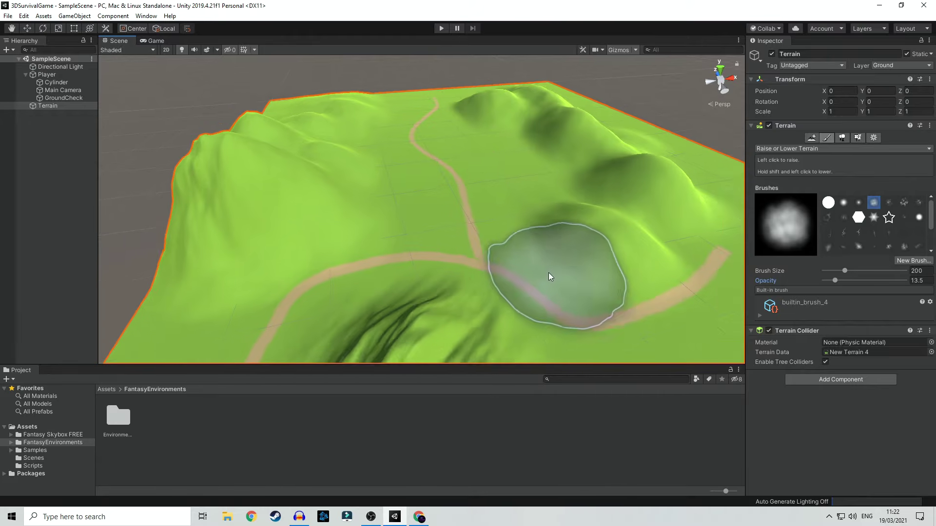
{"action": "mouse_move", "coordinate": [430, 168]}
{"action": "left_mouse_down"}
{"action": "mouse_move", "coordinate": [323, 271]}
{"action": "mouse_move", "coordinate": [338, 261]}
{"action": "mouse_move", "coordinate": [464, 314]}
{"action": "mouse_move", "coordinate": [558, 337]}
{"action": "left_mouse_up"}
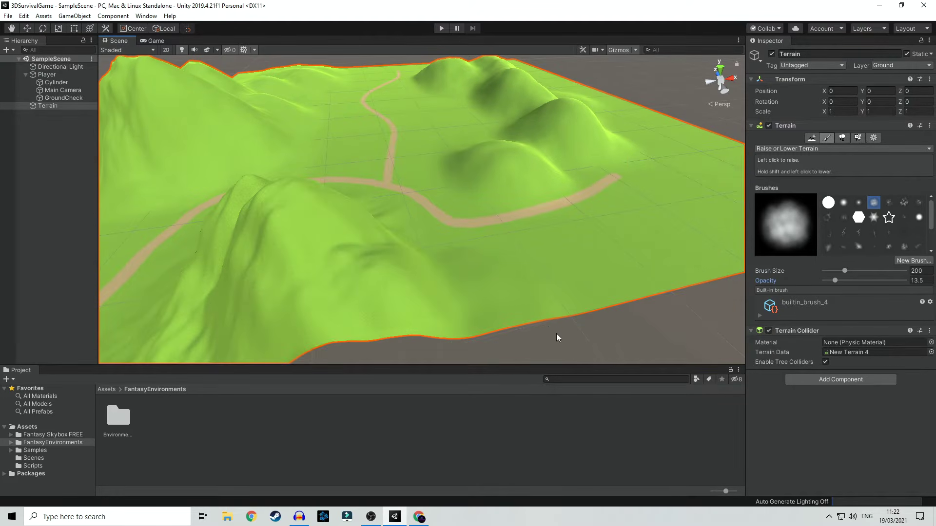
{"action": "left_click", "coordinate": [489, 324]}
Step: Review the sculpted mountains from several angles and examine the terrain's settings, including its mesh resolution
{"action": "scroll", "coordinate": [437, 304], "scroll_direction": "down", "scroll_amount": 3}
{"action": "left_click_drag", "start_coordinate": [436, 303], "coordinate": [457, 168], "text": "alt"}
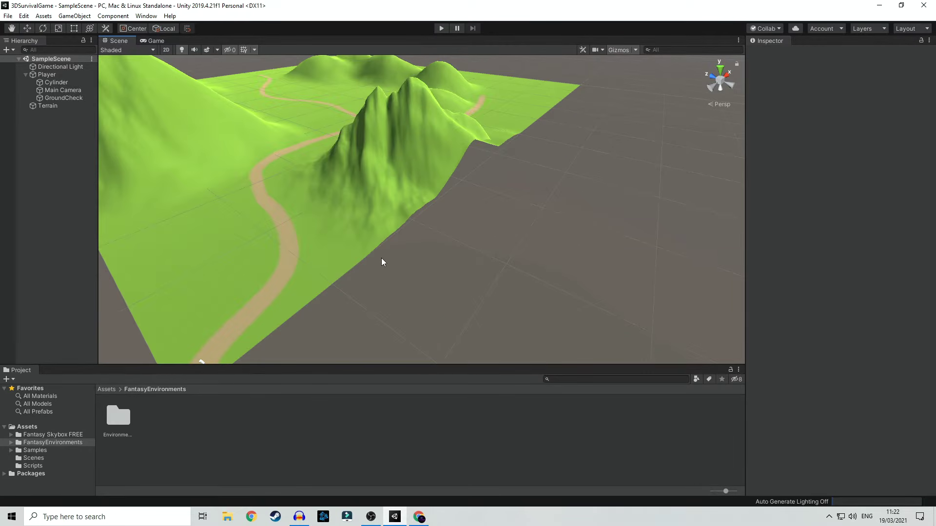
{"action": "scroll", "coordinate": [382, 262], "scroll_direction": "down", "scroll_amount": 3}
{"action": "left_click_drag", "start_coordinate": [382, 263], "coordinate": [278, 114], "text": "alt"}
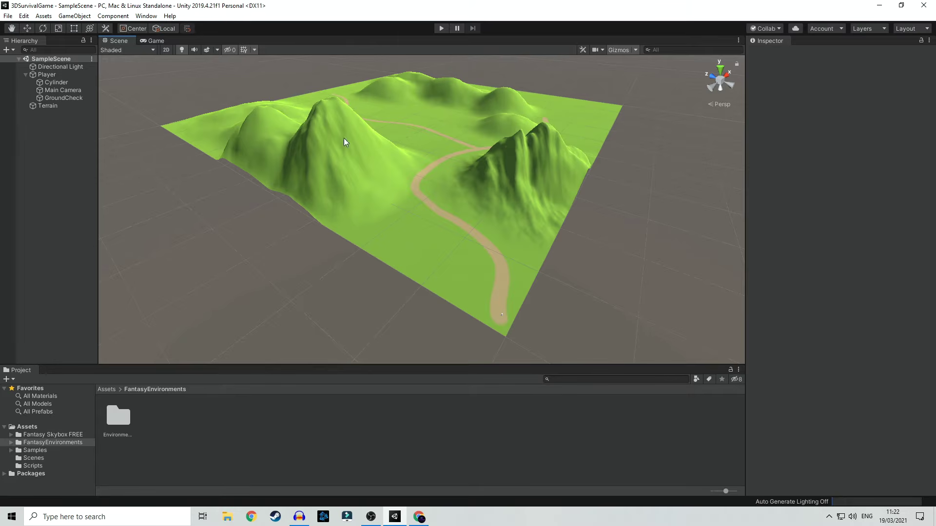
{"action": "middle_click_drag", "start_coordinate": [480, 226], "coordinate": [431, 209]}
{"action": "left_click", "coordinate": [64, 106]}
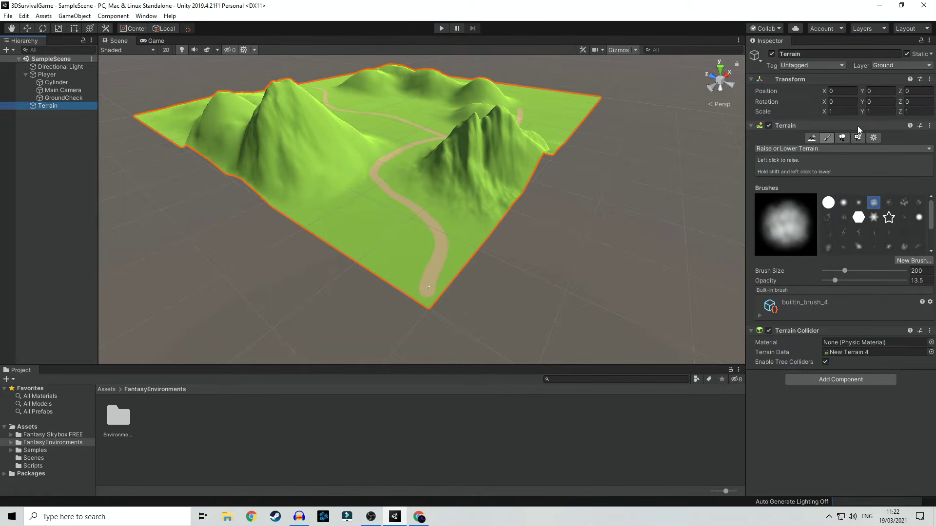
{"action": "left_click", "coordinate": [873, 139]}
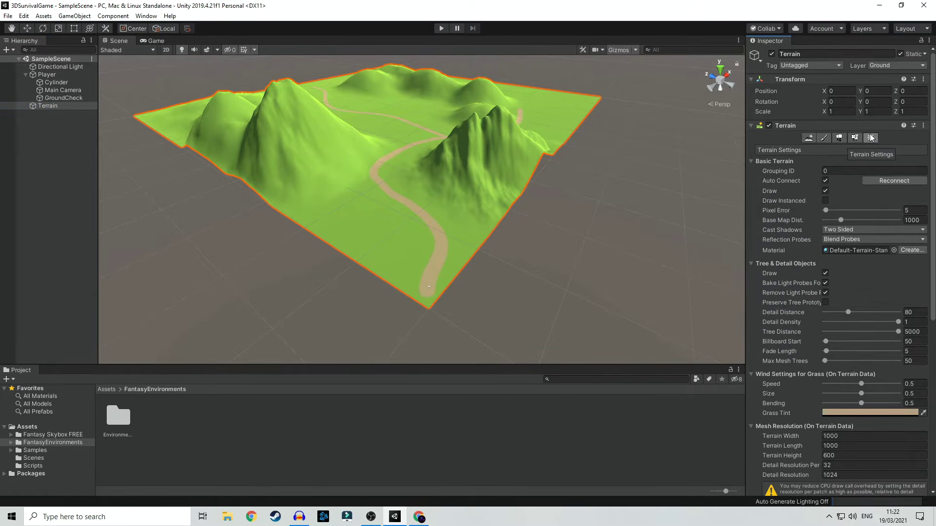
{"action": "scroll", "coordinate": [824, 288], "scroll_direction": "down", "scroll_amount": 5}
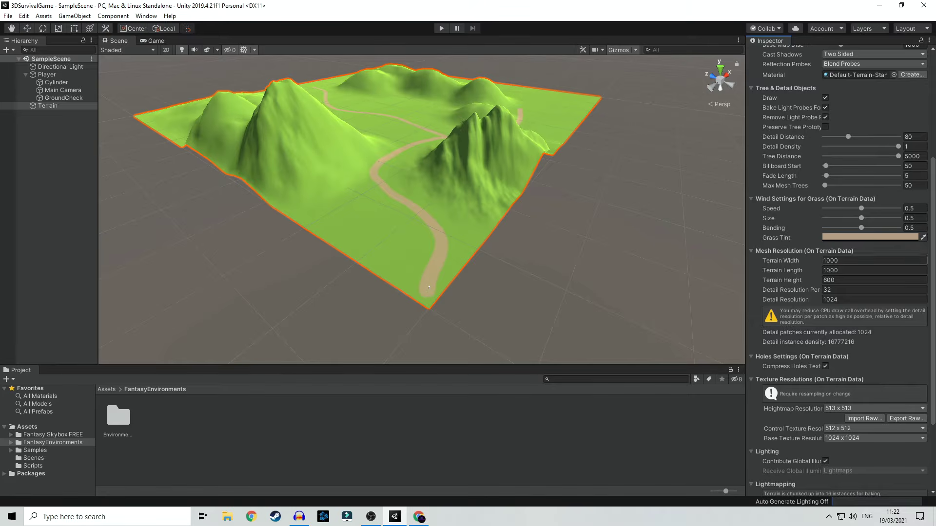
{"action": "scroll", "coordinate": [832, 336], "scroll_direction": "up", "scroll_amount": 5}
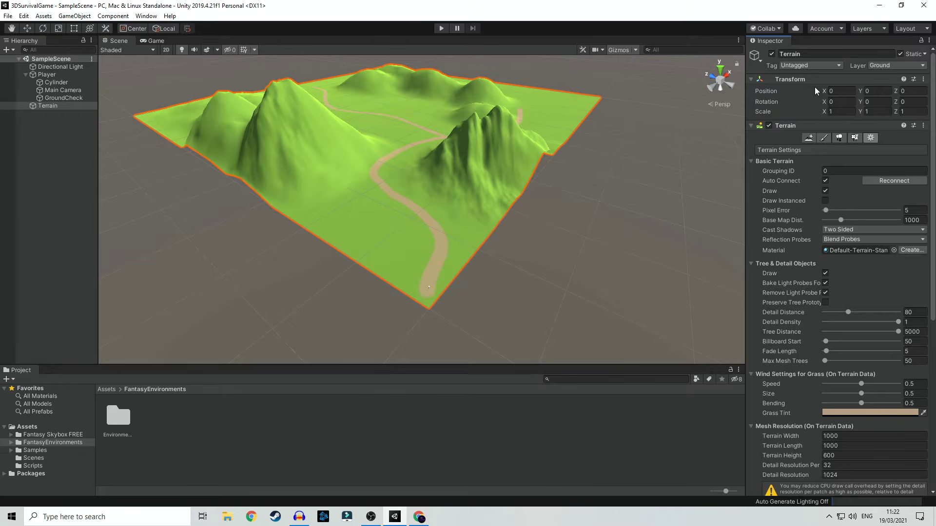
Step: Examine the outlines around the terrain where neighbor terrains can be created
{"action": "left_click", "coordinate": [809, 139]}
{"action": "scroll", "coordinate": [624, 226], "scroll_direction": "down", "scroll_amount": 5}
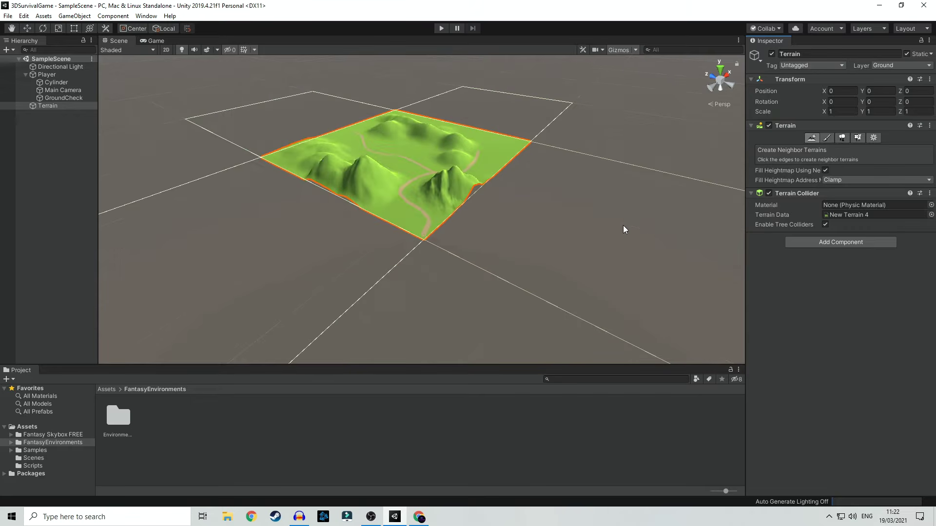
{"action": "scroll", "coordinate": [577, 260], "scroll_direction": "down", "scroll_amount": 5}
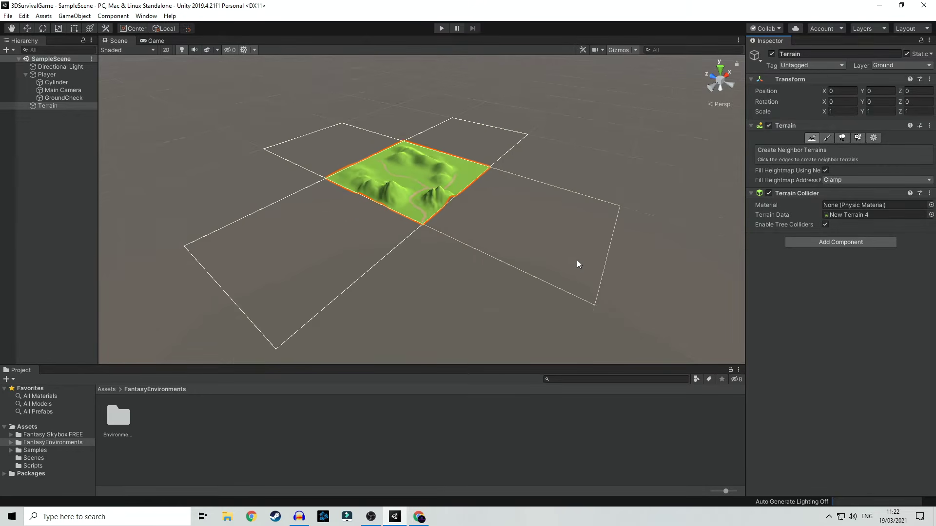
{"action": "scroll", "coordinate": [411, 241], "scroll_direction": "up", "scroll_amount": 10}
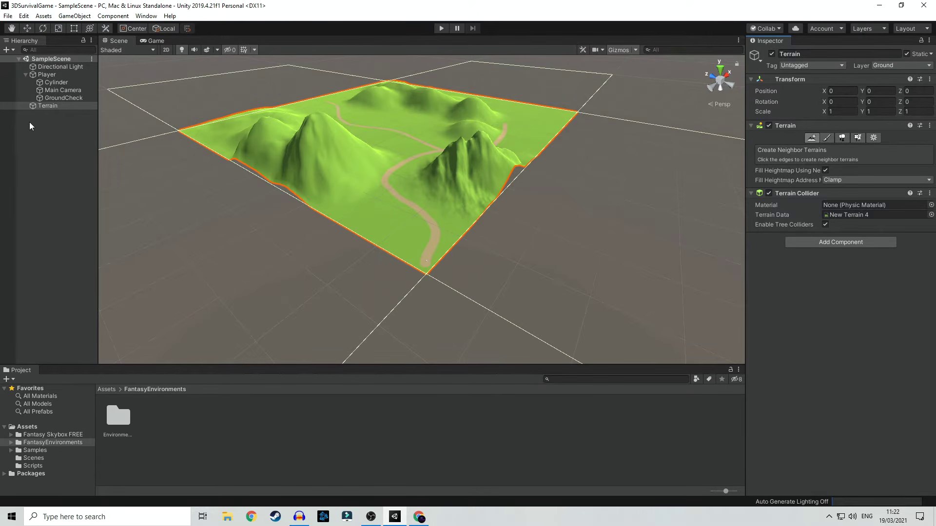
{"action": "scroll", "coordinate": [341, 152], "scroll_direction": "up", "scroll_amount": 2}
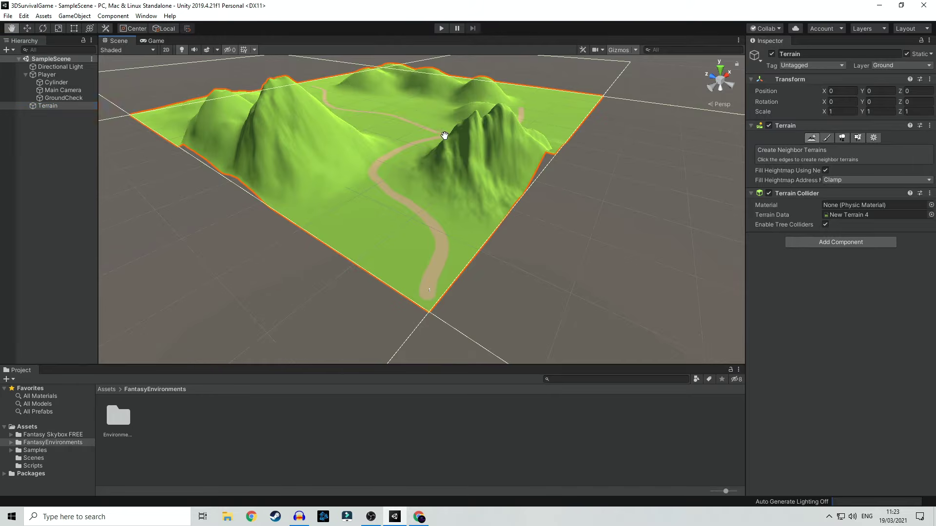
{"action": "scroll", "coordinate": [438, 190], "scroll_direction": "up", "scroll_amount": 2}
{"action": "scroll", "coordinate": [439, 215], "scroll_direction": "up", "scroll_amount": 2}
{"action": "scroll", "coordinate": [487, 147], "scroll_direction": "up", "scroll_amount": 3}
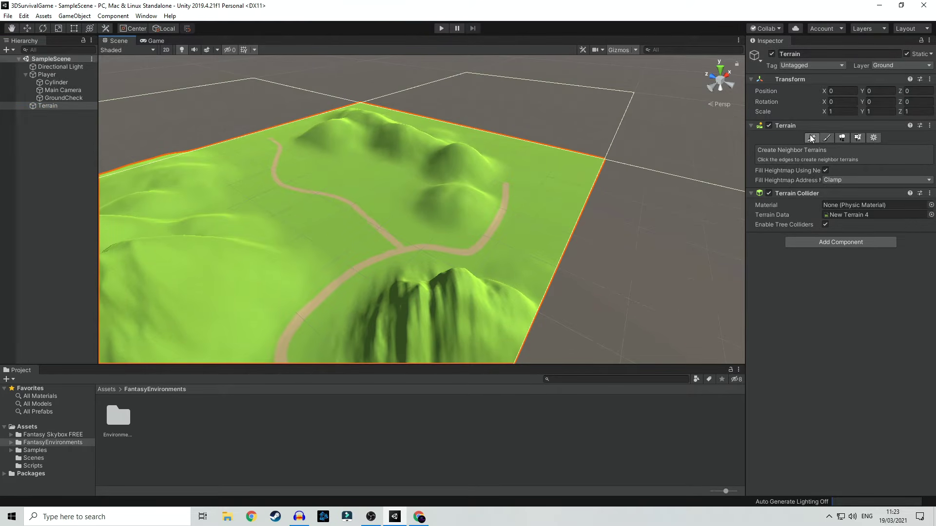
Step: Raise hills along the terrain edge beyond the end of the side path, using brush size 200 at 13.5 opacity
{"action": "left_click", "coordinate": [827, 139]}
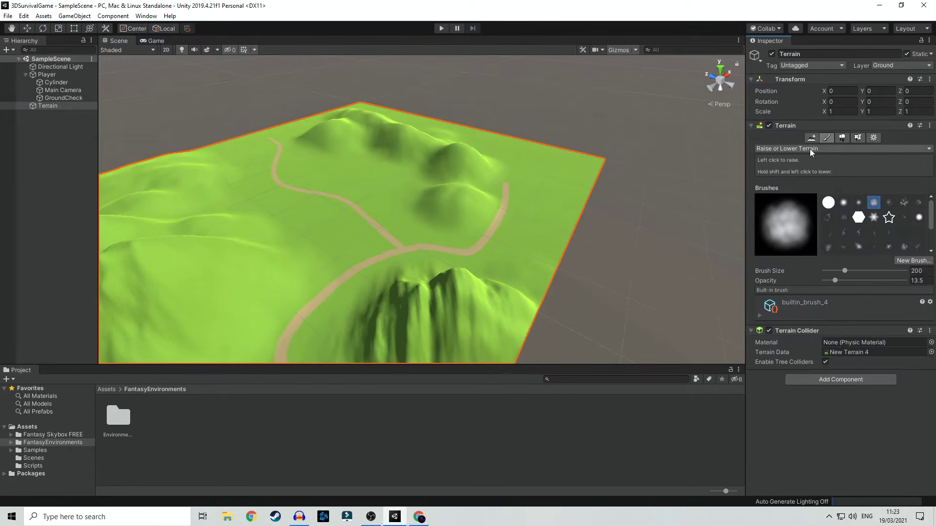
{"action": "left_click_drag", "start_coordinate": [577, 181], "coordinate": [582, 195]}
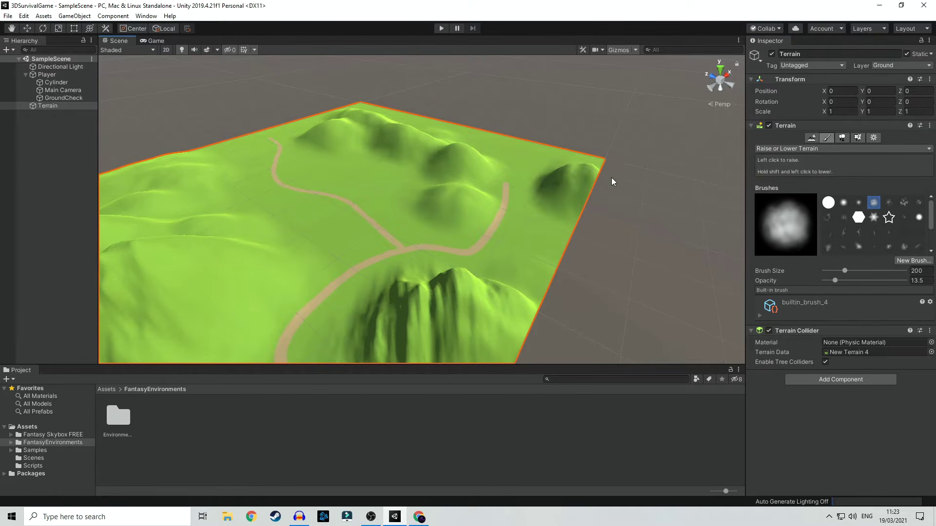
{"action": "scroll", "coordinate": [610, 195], "scroll_direction": "up", "scroll_amount": 2}
{"action": "middle_click_drag", "start_coordinate": [626, 209], "coordinate": [424, 258]}
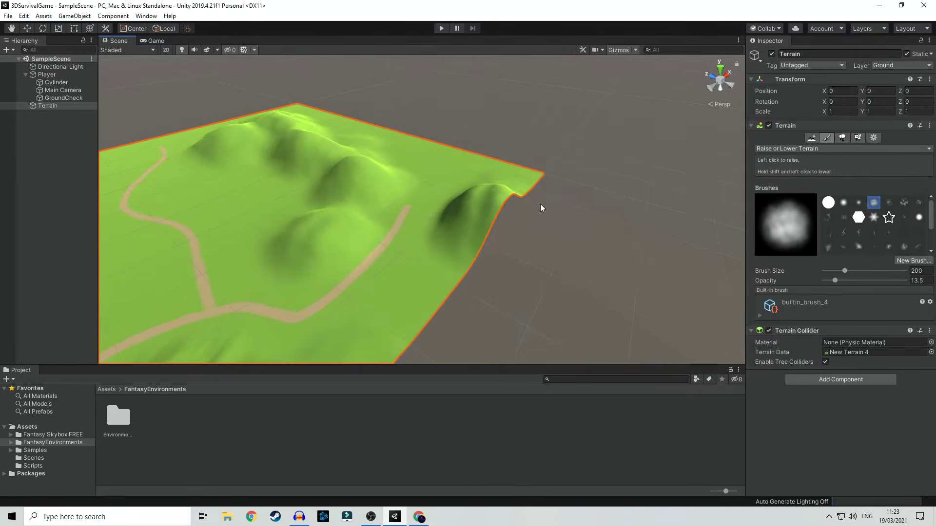
{"action": "left_click_drag", "start_coordinate": [519, 174], "coordinate": [542, 166]}
{"action": "middle_click_drag", "start_coordinate": [411, 256], "coordinate": [581, 185]}
{"action": "mouse_move", "coordinate": [581, 185]}
{"action": "left_mouse_down"}
{"action": "mouse_move", "coordinate": [589, 221]}
{"action": "mouse_move", "coordinate": [602, 181]}
{"action": "mouse_move", "coordinate": [604, 200]}
{"action": "left_mouse_up"}
{"action": "mouse_move", "coordinate": [350, 189]}
{"action": "middle_mouse_down"}
{"action": "mouse_move", "coordinate": [515, 192]}
{"action": "mouse_move", "coordinate": [492, 246]}
{"action": "middle_mouse_up"}
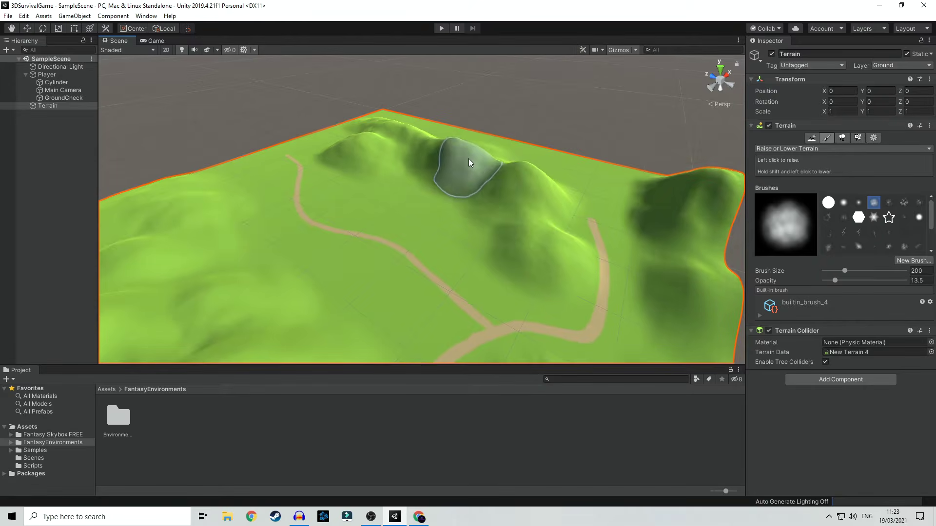
Step: Build up the far hill chain and raise a tall rounded hill behind the first mountain at the terrain's edge
{"action": "mouse_move", "coordinate": [449, 148]}
{"action": "left_mouse_down"}
{"action": "mouse_move", "coordinate": [379, 130]}
{"action": "mouse_move", "coordinate": [378, 116]}
{"action": "left_mouse_up"}
{"action": "mouse_move", "coordinate": [363, 201]}
{"action": "middle_mouse_down"}
{"action": "mouse_move", "coordinate": [405, 173]}
{"action": "mouse_move", "coordinate": [462, 177]}
{"action": "middle_mouse_up"}
{"action": "mouse_move", "coordinate": [265, 220]}
{"action": "left_mouse_down"}
{"action": "mouse_move", "coordinate": [252, 236]}
{"action": "mouse_move", "coordinate": [246, 215]}
{"action": "left_mouse_up"}
{"action": "scroll", "coordinate": [331, 197], "scroll_direction": "down", "scroll_amount": 8}
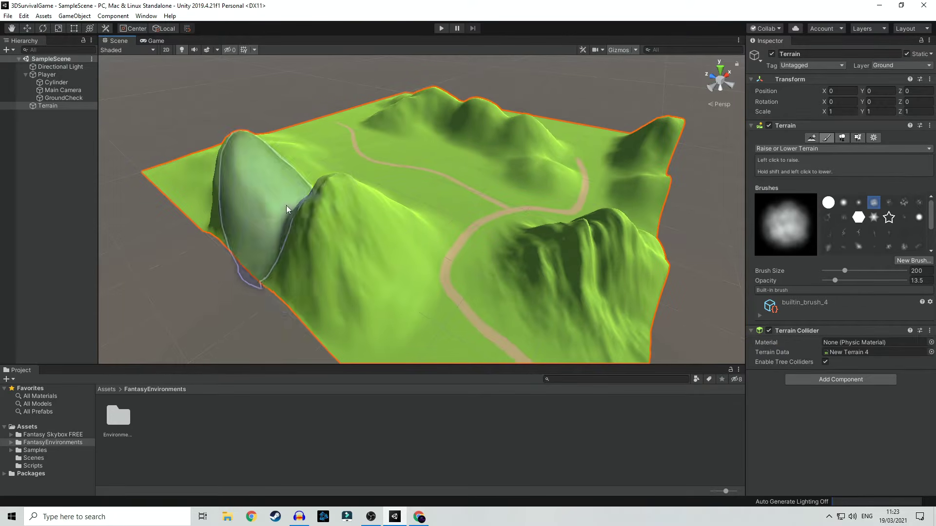
Step: Raise a group of hills near the far corner, between the tall rounded hill and the end of the main path
{"action": "middle_click_drag", "start_coordinate": [288, 227], "coordinate": [577, 292]}
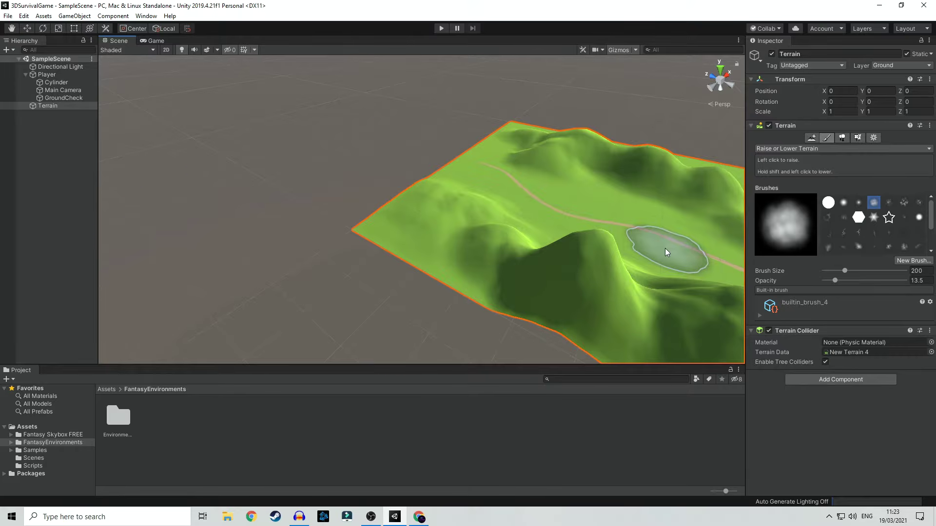
{"action": "middle_click_drag", "start_coordinate": [665, 247], "coordinate": [257, 265]}
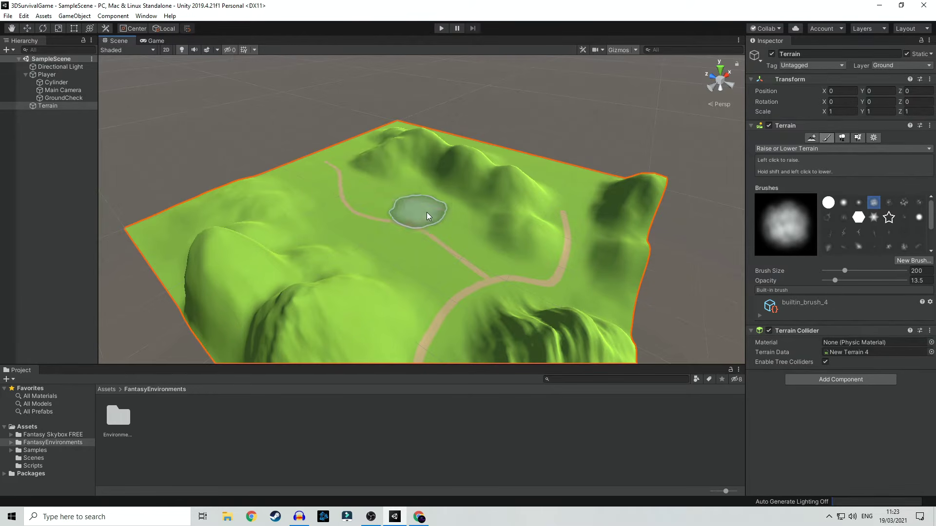
{"action": "left_click_drag", "start_coordinate": [388, 229], "coordinate": [339, 244], "text": "alt"}
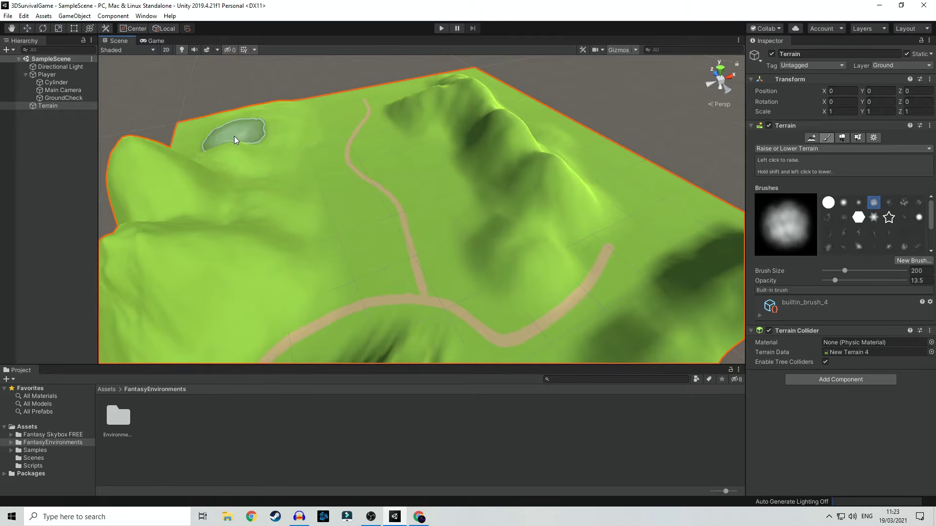
{"action": "mouse_move", "coordinate": [272, 204]}
{"action": "left_mouse_down", "text": "alt"}
{"action": "mouse_move", "coordinate": [347, 230]}
{"action": "mouse_move", "coordinate": [347, 194]}
{"action": "left_mouse_up", "text": "alt"}
{"action": "left_click_drag", "start_coordinate": [328, 132], "coordinate": [277, 120]}
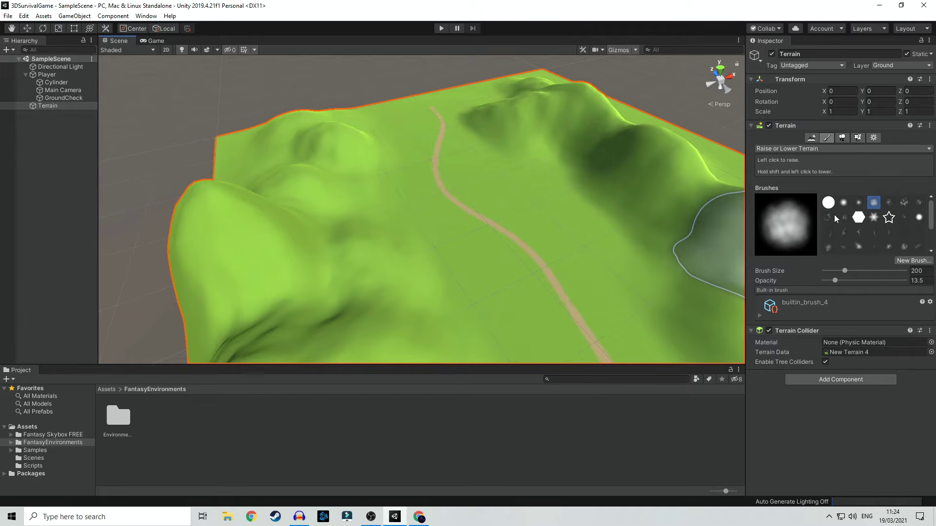
Step: Add a soft low mound at the foot of the hill chain beside the path with builtin_brush_3
{"action": "left_click", "coordinate": [859, 202]}
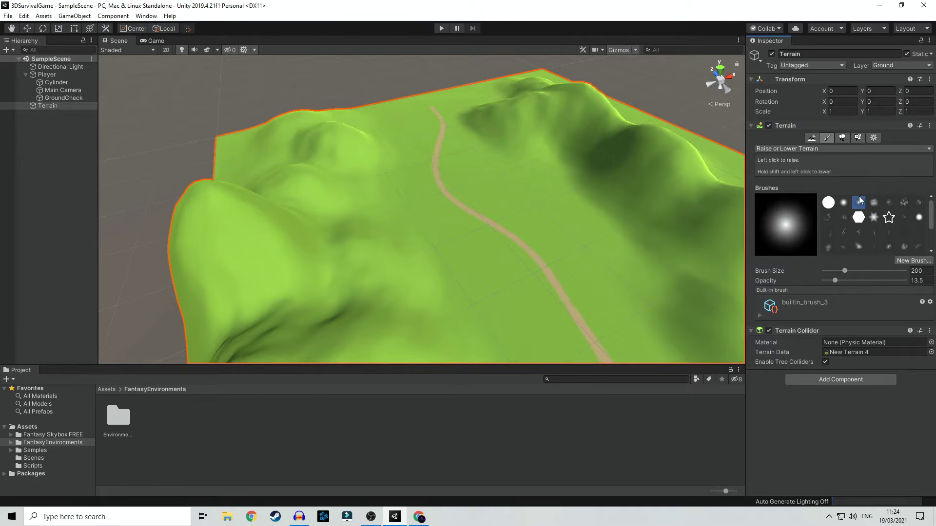
{"action": "left_click", "coordinate": [553, 214]}
{"action": "middle_click_drag", "start_coordinate": [574, 278], "coordinate": [419, 234]}
{"action": "scroll", "coordinate": [468, 271], "scroll_direction": "down", "scroll_amount": 3}
{"action": "middle_click_drag", "start_coordinate": [397, 271], "coordinate": [367, 239]}
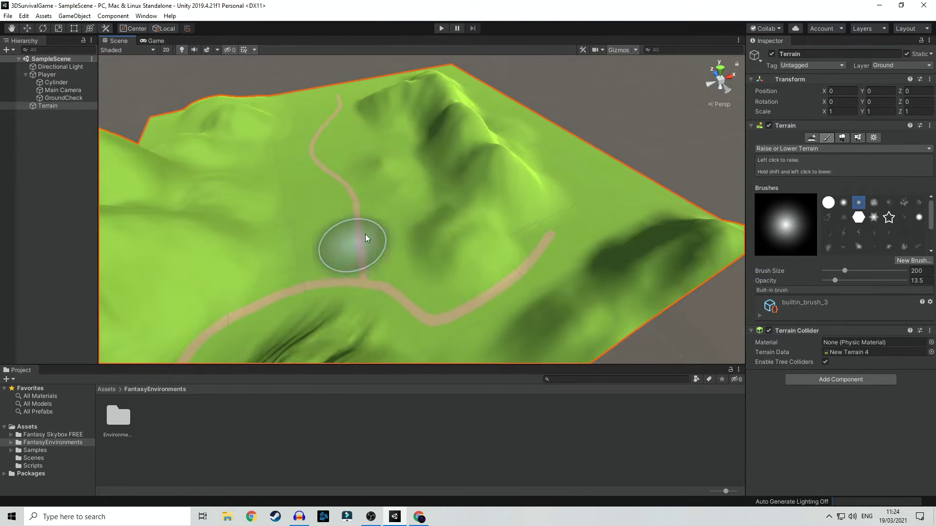
Step: Lower the jagged mountain inside the main path's bend down to flat ground
{"action": "middle_click_drag", "start_coordinate": [423, 277], "coordinate": [476, 205]}
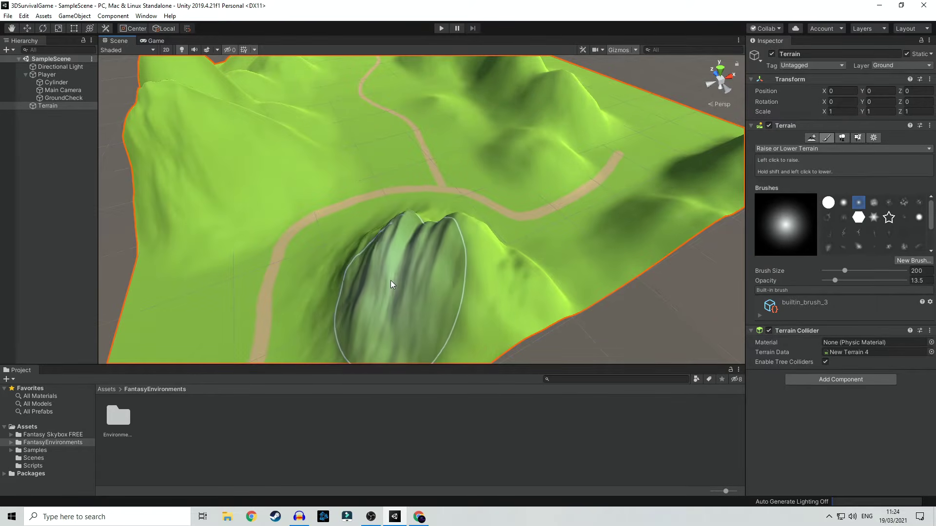
{"action": "middle_click_drag", "start_coordinate": [357, 282], "coordinate": [499, 265]}
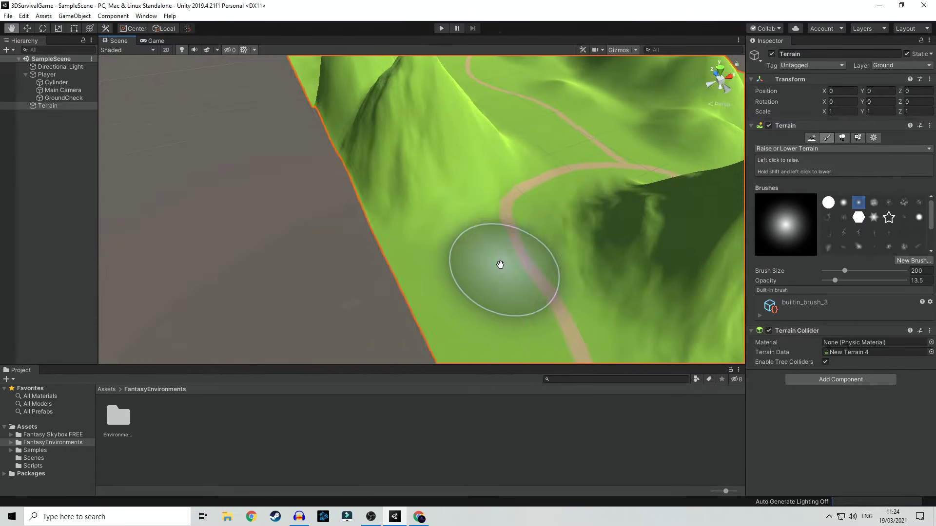
{"action": "middle_click_drag", "start_coordinate": [566, 268], "coordinate": [520, 259]}
{"action": "mouse_move", "coordinate": [593, 216]}
{"action": "middle_mouse_down"}
{"action": "mouse_move", "coordinate": [475, 219]}
{"action": "mouse_move", "coordinate": [533, 201]}
{"action": "middle_mouse_up"}
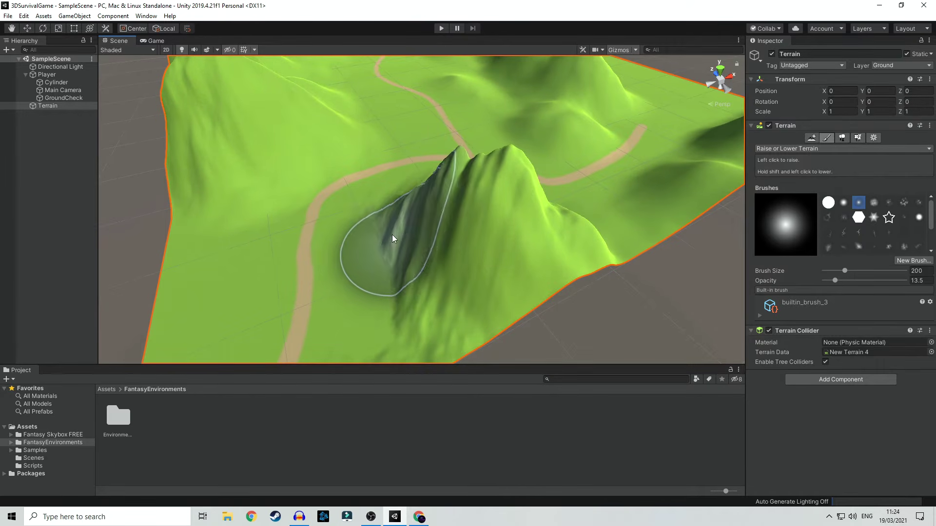
{"action": "mouse_move", "coordinate": [402, 226]}
{"action": "left_mouse_down"}
{"action": "mouse_move", "coordinate": [482, 250]}
{"action": "mouse_move", "coordinate": [444, 214]}
{"action": "mouse_move", "coordinate": [457, 211]}
{"action": "mouse_move", "coordinate": [538, 254]}
{"action": "mouse_move", "coordinate": [527, 270]}
{"action": "mouse_move", "coordinate": [552, 264]}
{"action": "mouse_move", "coordinate": [516, 298]}
{"action": "mouse_move", "coordinate": [458, 204]}
{"action": "mouse_move", "coordinate": [538, 272]}
{"action": "mouse_move", "coordinate": [561, 271]}
{"action": "mouse_move", "coordinate": [623, 190]}
{"action": "mouse_move", "coordinate": [601, 201]}
{"action": "mouse_move", "coordinate": [597, 191]}
{"action": "mouse_move", "coordinate": [581, 220]}
{"action": "left_mouse_up"}
{"action": "scroll", "coordinate": [393, 150], "scroll_direction": "down", "scroll_amount": 5}
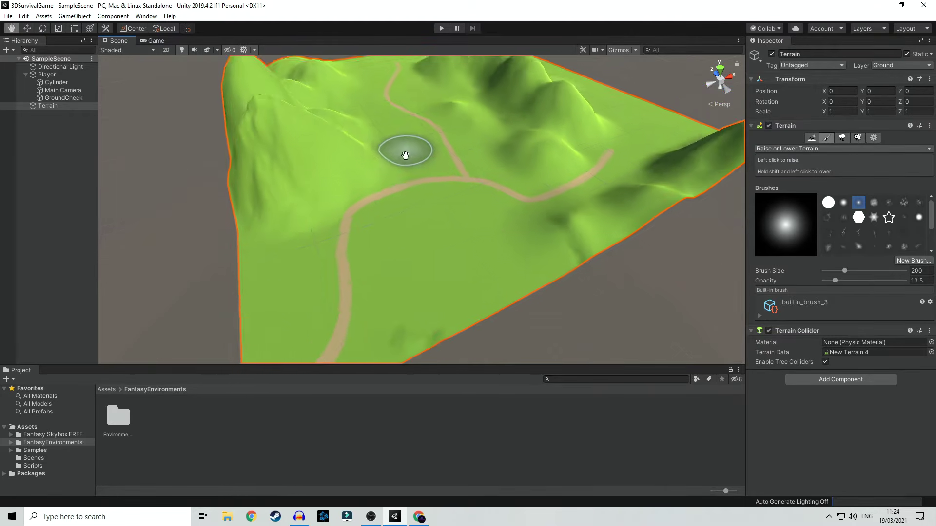
Step: Raise hills behind the hill chain near the outer terrain edge, enlarging the brush size to 321
{"action": "middle_click_drag", "start_coordinate": [405, 153], "coordinate": [394, 274]}
{"action": "middle_click_drag", "start_coordinate": [468, 239], "coordinate": [317, 238]}
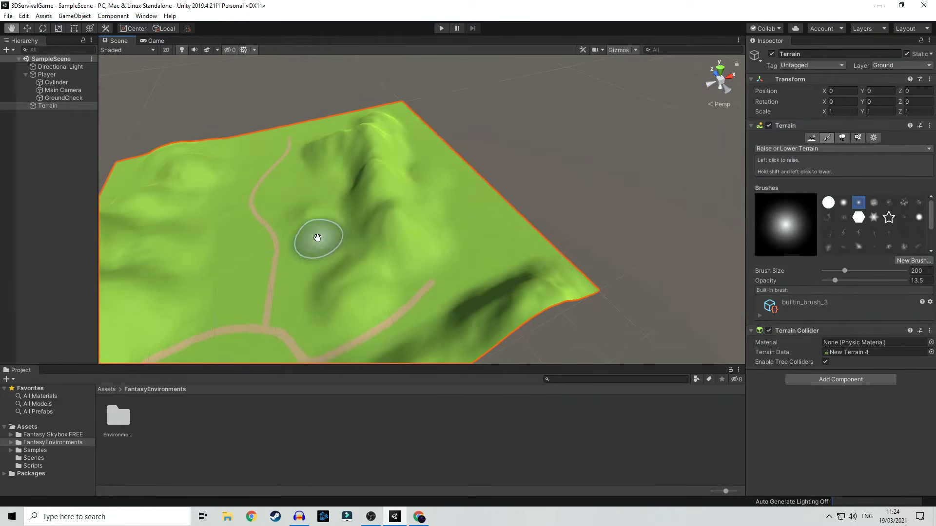
{"action": "left_click", "coordinate": [452, 197]}
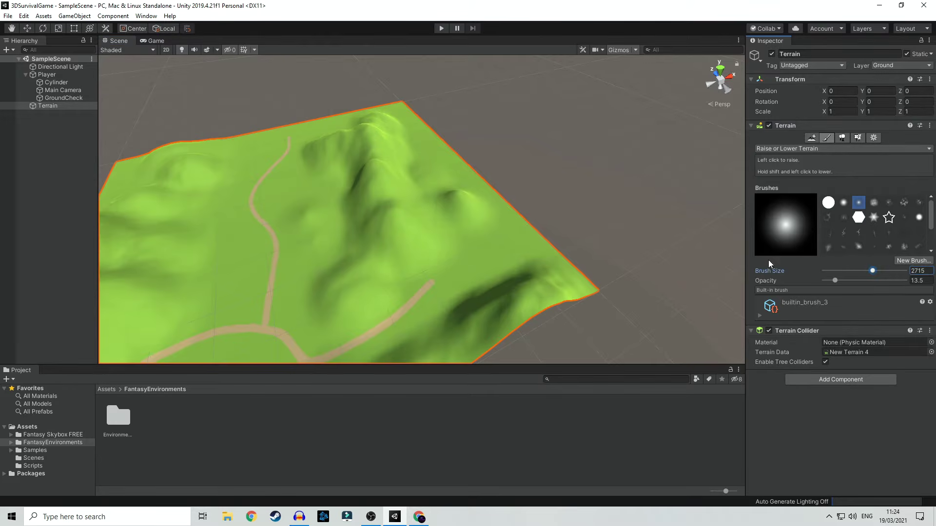
{"action": "mouse_move", "coordinate": [522, 233]}
{"action": "left_mouse_down"}
{"action": "mouse_move", "coordinate": [464, 219]}
{"action": "mouse_move", "coordinate": [448, 159]}
{"action": "mouse_move", "coordinate": [506, 224]}
{"action": "left_mouse_up"}
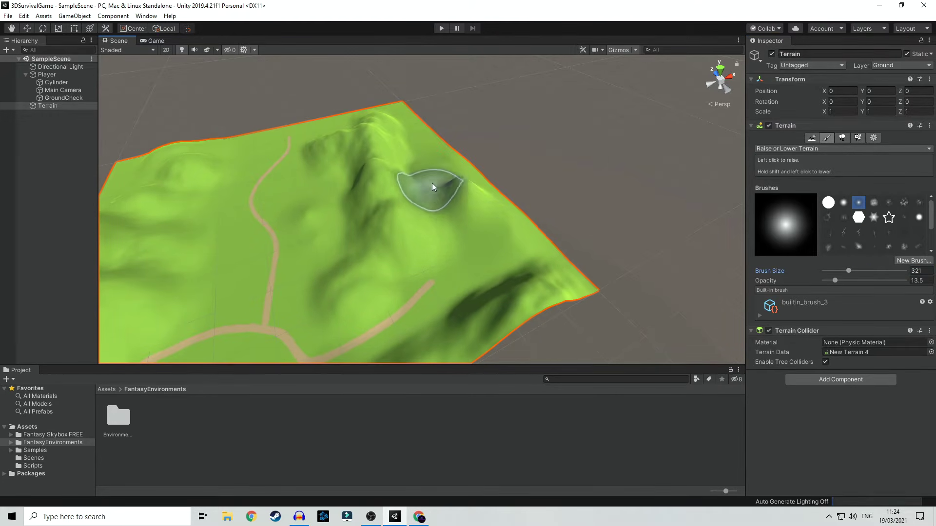
{"action": "left_click_drag", "start_coordinate": [460, 204], "coordinate": [509, 237]}
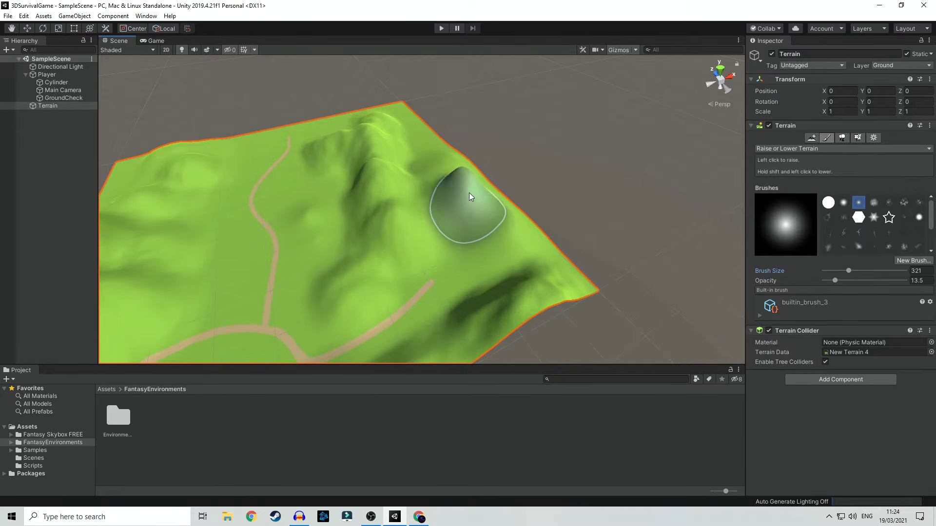
Step: Lower the new peak behind the hill chain and flatten the ground between the chain and the outer edge hills
{"action": "mouse_move", "coordinate": [464, 189]}
{"action": "left_mouse_down", "text": "shift"}
{"action": "mouse_move", "coordinate": [460, 180]}
{"action": "mouse_move", "coordinate": [480, 200]}
{"action": "mouse_move", "coordinate": [464, 192]}
{"action": "left_mouse_up", "text": "shift"}
{"action": "left_click", "coordinate": [504, 201]}
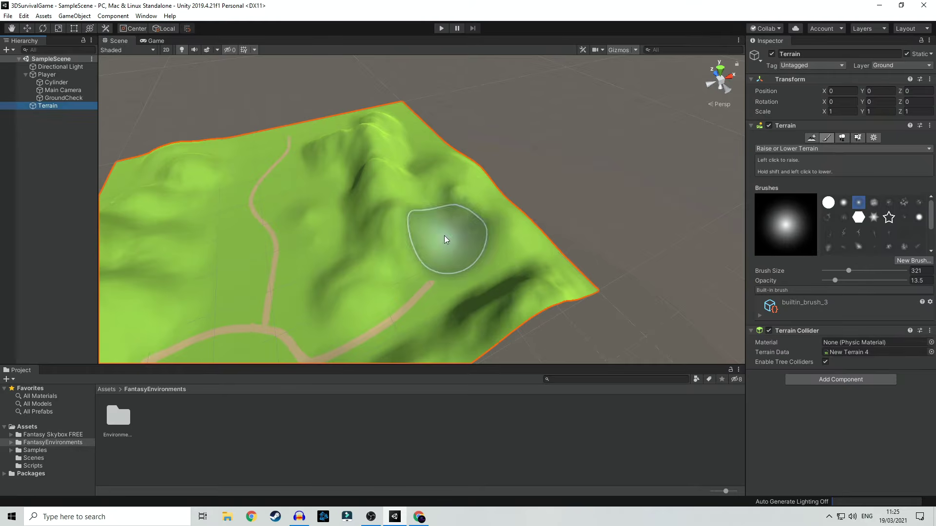
{"action": "mouse_move", "coordinate": [453, 216]}
{"action": "left_mouse_down", "text": "shift"}
{"action": "mouse_move", "coordinate": [457, 207]}
{"action": "mouse_move", "coordinate": [458, 223]}
{"action": "mouse_move", "coordinate": [495, 229]}
{"action": "mouse_move", "coordinate": [441, 189]}
{"action": "mouse_move", "coordinate": [464, 184]}
{"action": "mouse_move", "coordinate": [445, 182]}
{"action": "mouse_move", "coordinate": [649, 272]}
{"action": "mouse_move", "coordinate": [550, 289]}
{"action": "left_mouse_up", "text": "shift"}
{"action": "scroll", "coordinate": [495, 229], "scroll_direction": "up", "scroll_amount": 5}
{"action": "scroll", "coordinate": [492, 218], "scroll_direction": "up", "scroll_amount": 3}
{"action": "scroll", "coordinate": [548, 287], "scroll_direction": "down", "scroll_amount": 6}
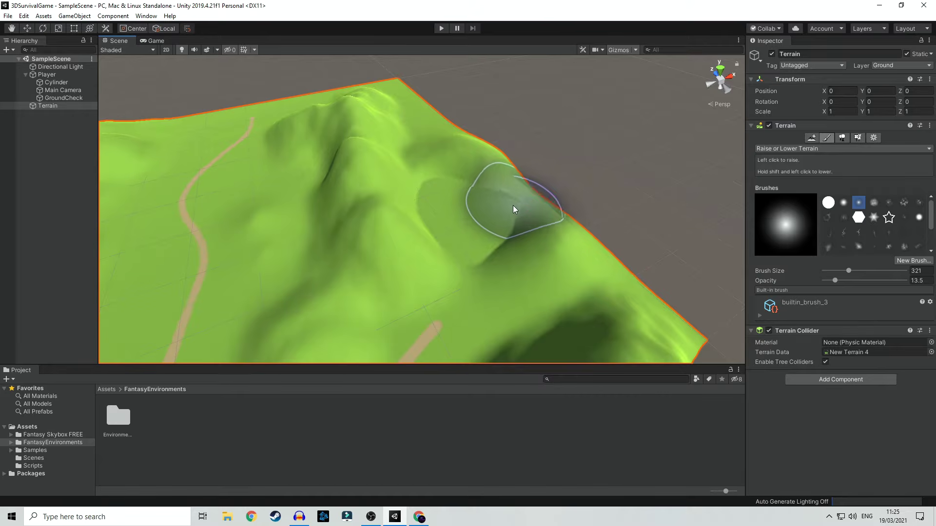
Step: Raise the far end of the hill chain into a peak and heighten the rounded hill behind the first mountain
{"action": "scroll", "coordinate": [429, 293], "scroll_direction": "down", "scroll_amount": 5}
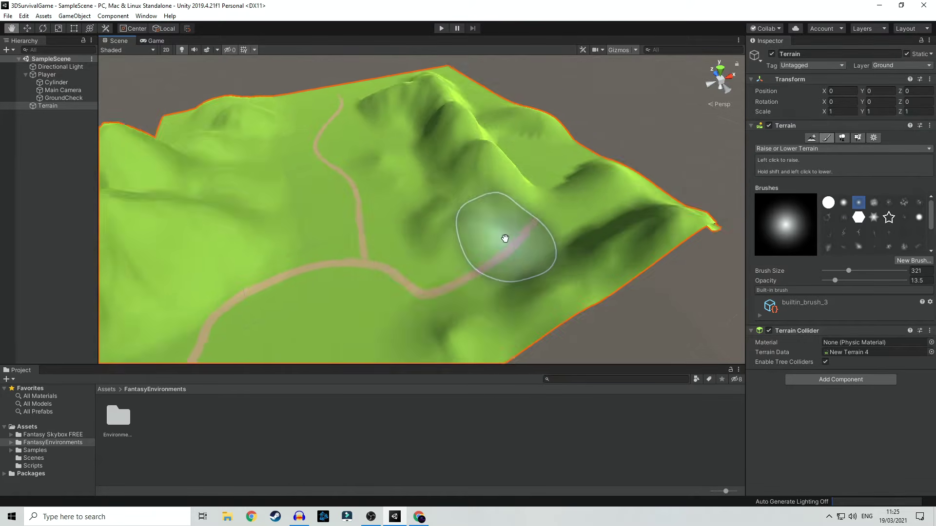
{"action": "scroll", "coordinate": [466, 291], "scroll_direction": "down", "scroll_amount": 6}
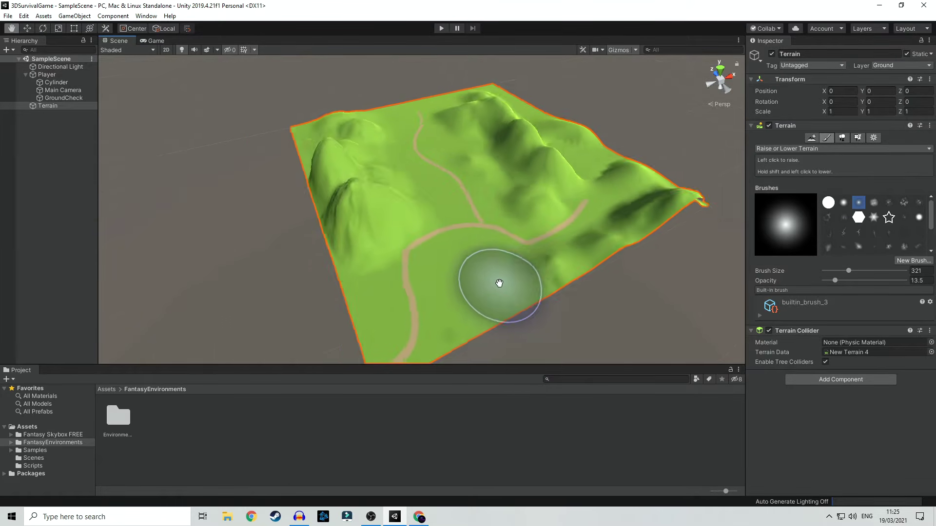
{"action": "scroll", "coordinate": [492, 233], "scroll_direction": "up", "scroll_amount": 2}
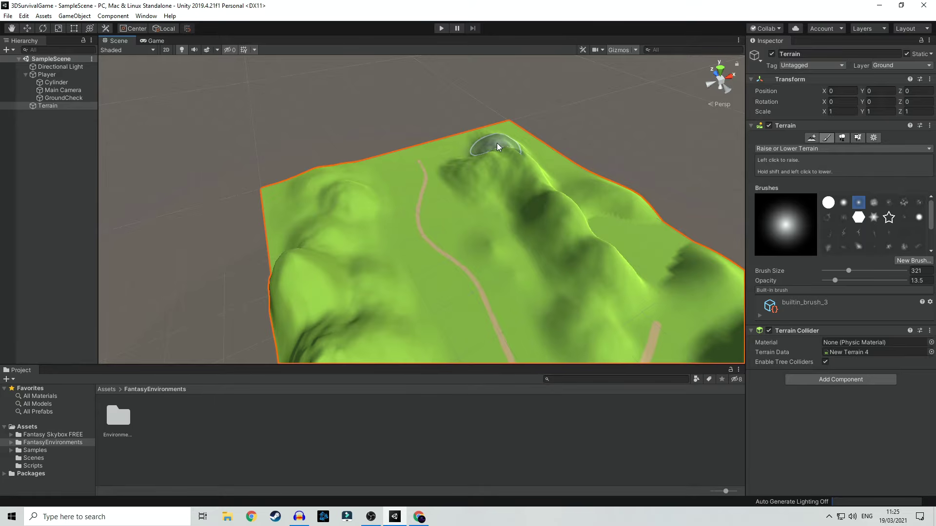
{"action": "mouse_move", "coordinate": [498, 139]}
{"action": "left_mouse_down"}
{"action": "mouse_move", "coordinate": [503, 148]}
{"action": "mouse_move", "coordinate": [504, 137]}
{"action": "left_mouse_up"}
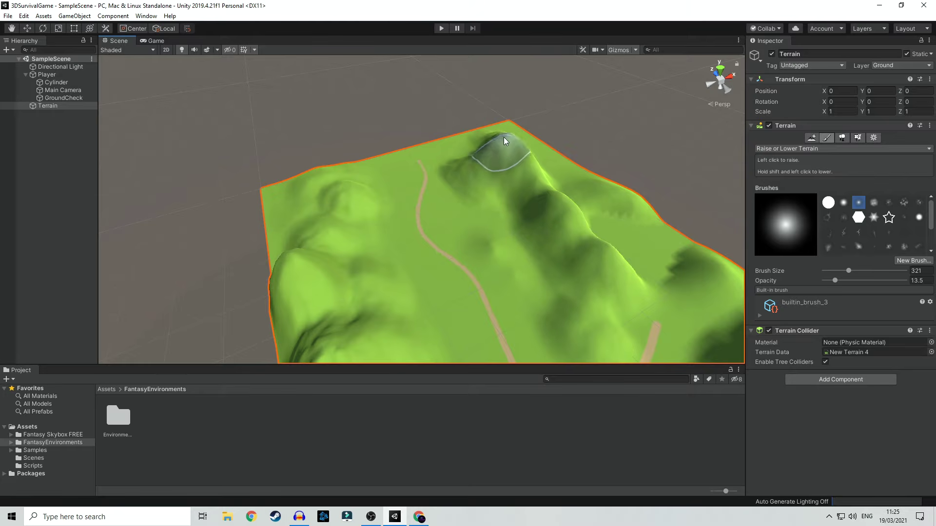
{"action": "mouse_move", "coordinate": [313, 216]}
{"action": "left_mouse_down"}
{"action": "mouse_move", "coordinate": [296, 174]}
{"action": "mouse_move", "coordinate": [286, 188]}
{"action": "mouse_move", "coordinate": [292, 242]}
{"action": "mouse_move", "coordinate": [300, 221]}
{"action": "mouse_move", "coordinate": [309, 235]}
{"action": "mouse_move", "coordinate": [312, 186]}
{"action": "mouse_move", "coordinate": [326, 219]}
{"action": "left_mouse_up"}
{"action": "mouse_move", "coordinate": [510, 332]}
{"action": "middle_mouse_down"}
{"action": "mouse_move", "coordinate": [401, 200]}
{"action": "mouse_move", "coordinate": [447, 221]}
{"action": "middle_mouse_up"}
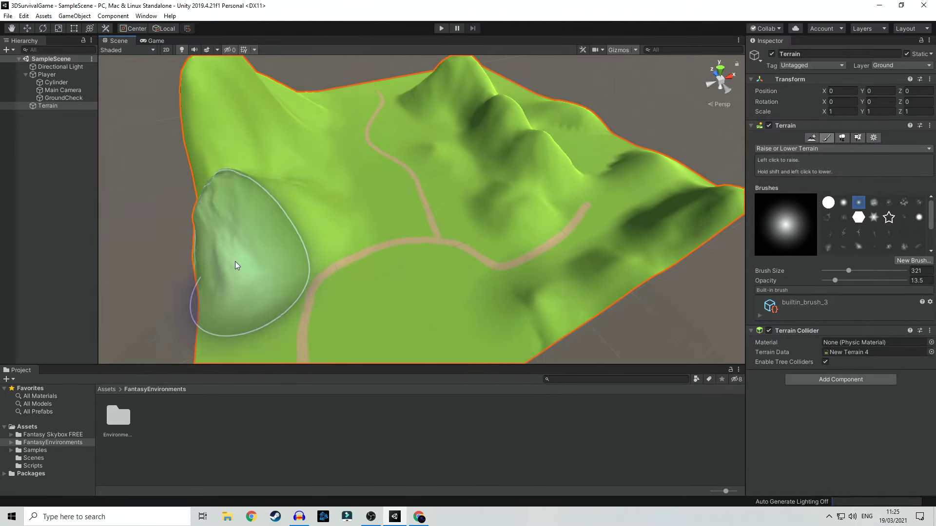
Step: Test the sculpted terrain in play mode by walking along the path and past the hills over the outer edge, and exit play mode
{"action": "left_click", "coordinate": [442, 27]}
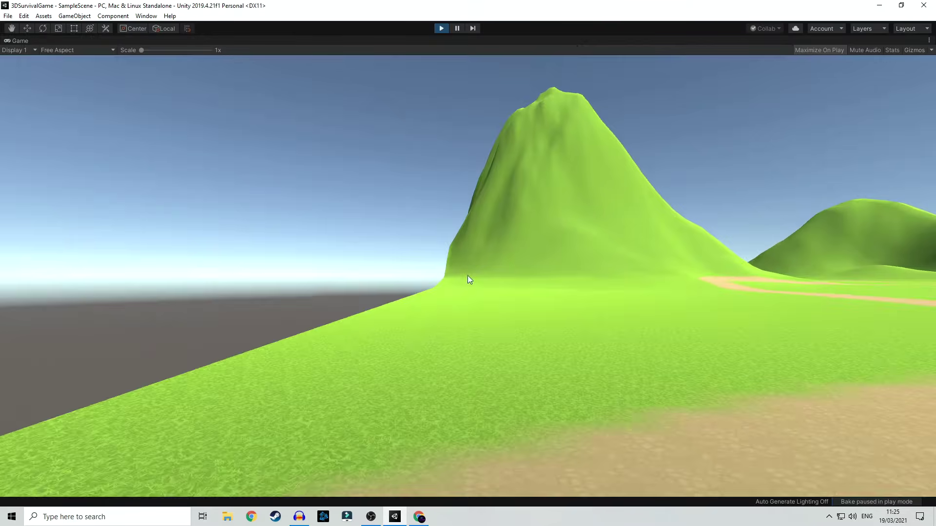
{"action": "key", "text": "w"}
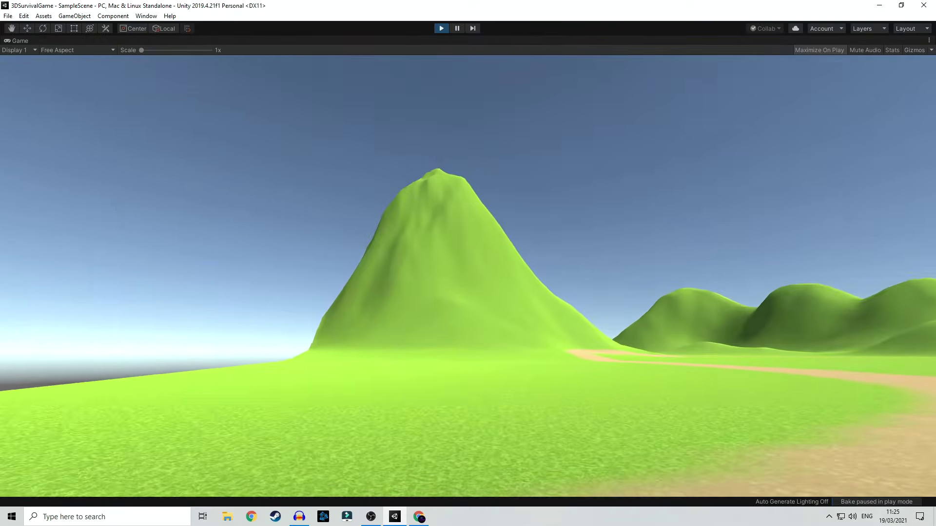
{"action": "key", "text": "w"}
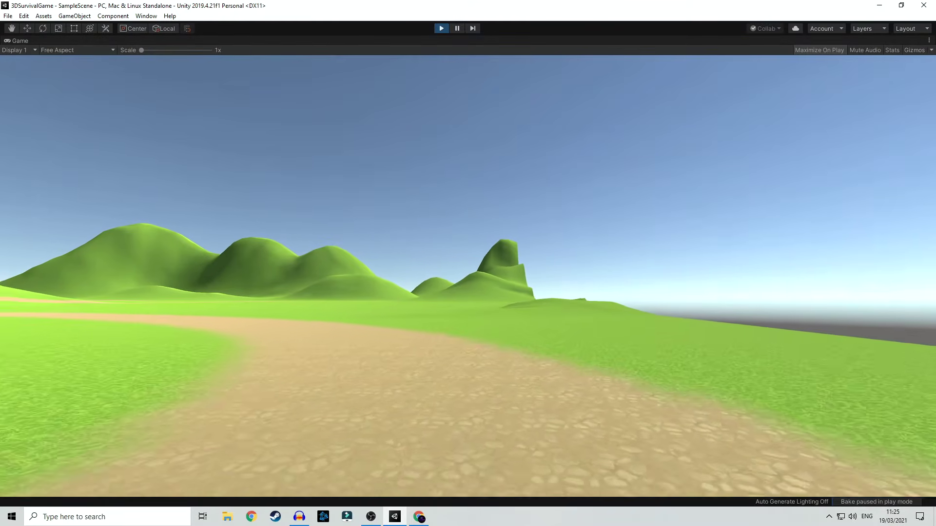
{"action": "key", "text": "w"}
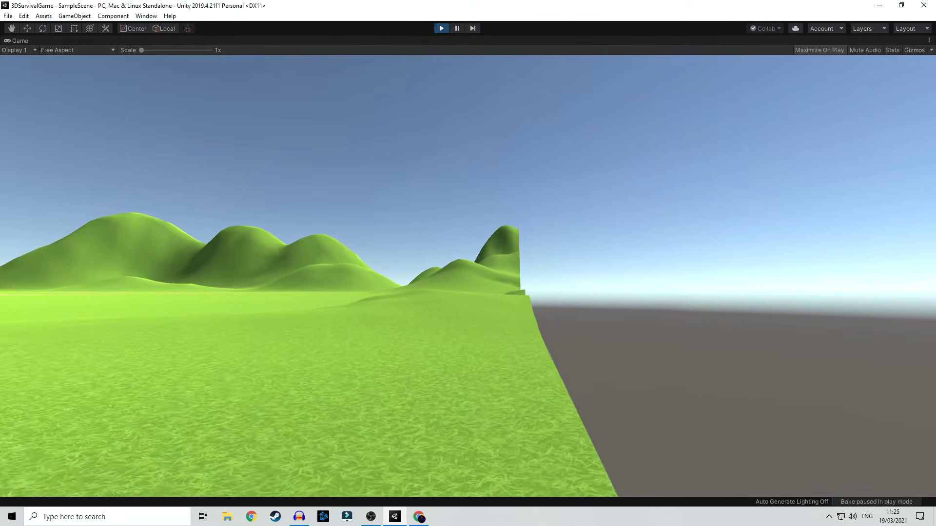
{"action": "key", "text": "w"}
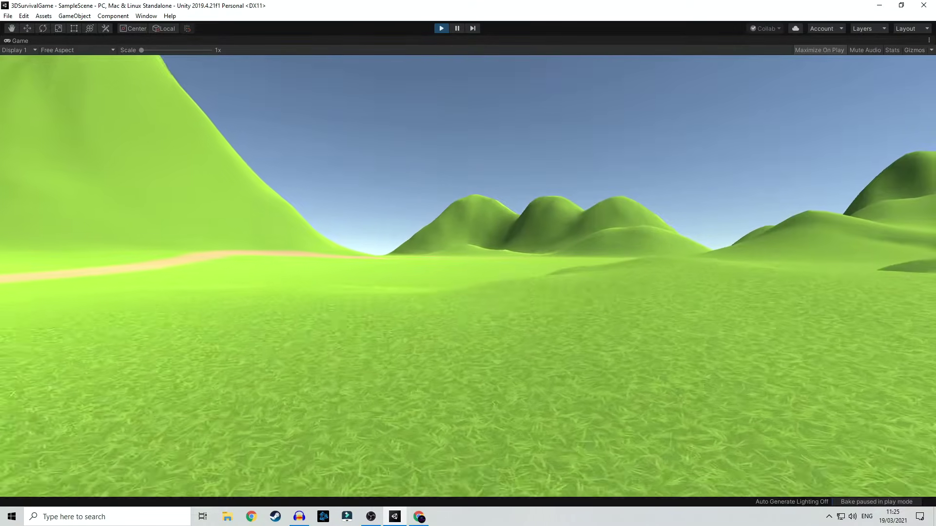
{"action": "key", "text": "w"}
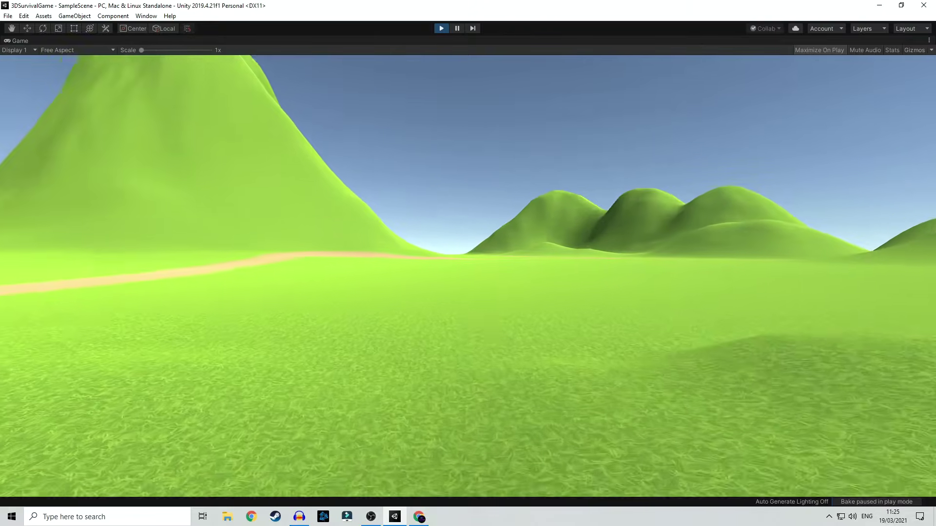
{"action": "key", "text": "w"}
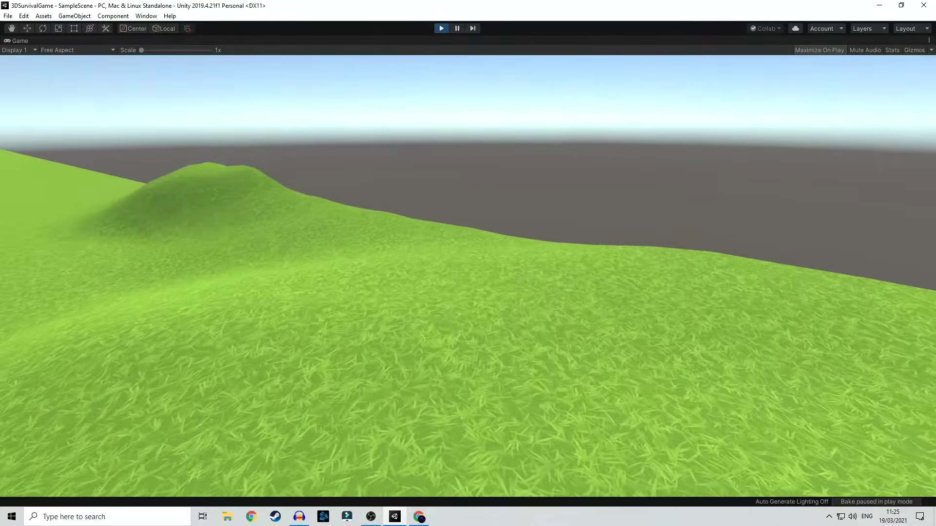
{"action": "key", "text": "w"}
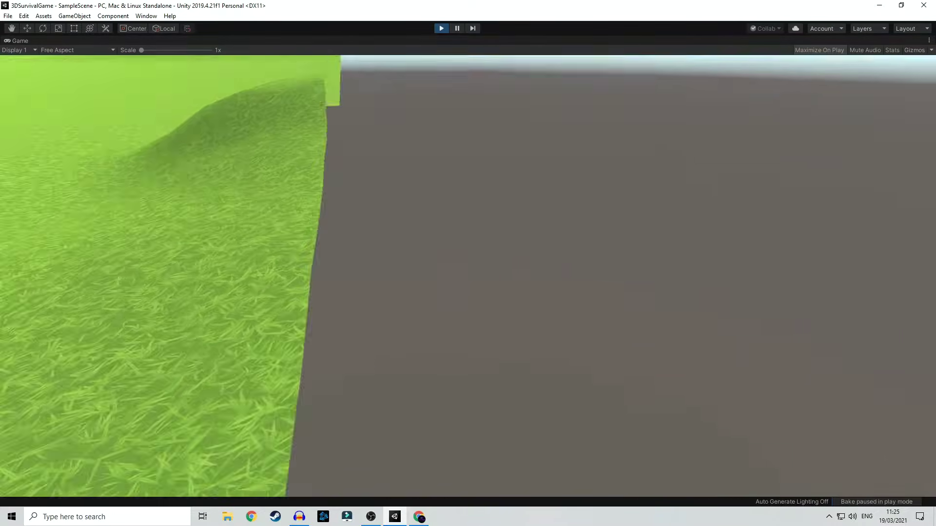
{"action": "key", "text": "w"}
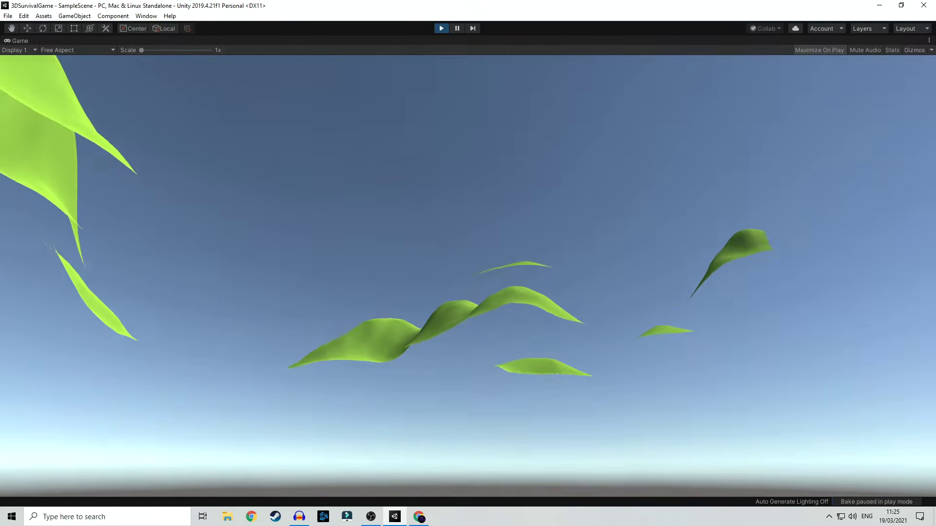
{"action": "key", "text": "Escape"}
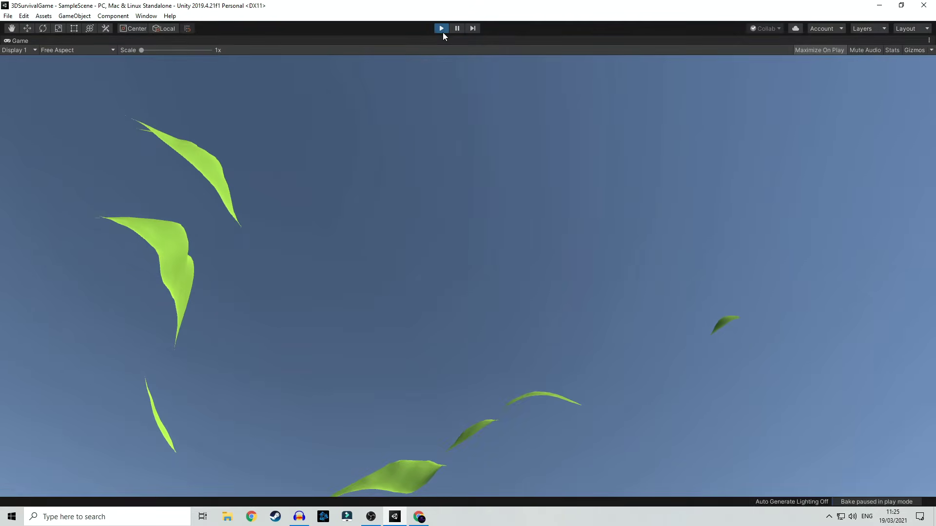
{"action": "left_click", "coordinate": [441, 28]}
Step: Reactivate the terrain inspector and look over the sculpted mountains, hill chain and painted paths from several angles
{"action": "middle_click_drag", "start_coordinate": [394, 279], "coordinate": [487, 263]}
{"action": "scroll", "coordinate": [478, 320], "scroll_direction": "up", "scroll_amount": 5}
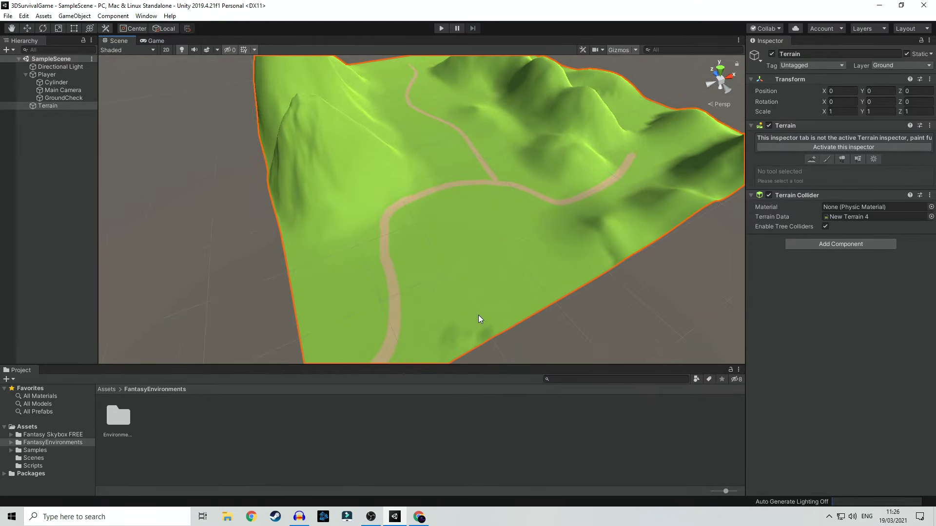
{"action": "left_click", "coordinate": [844, 148]}
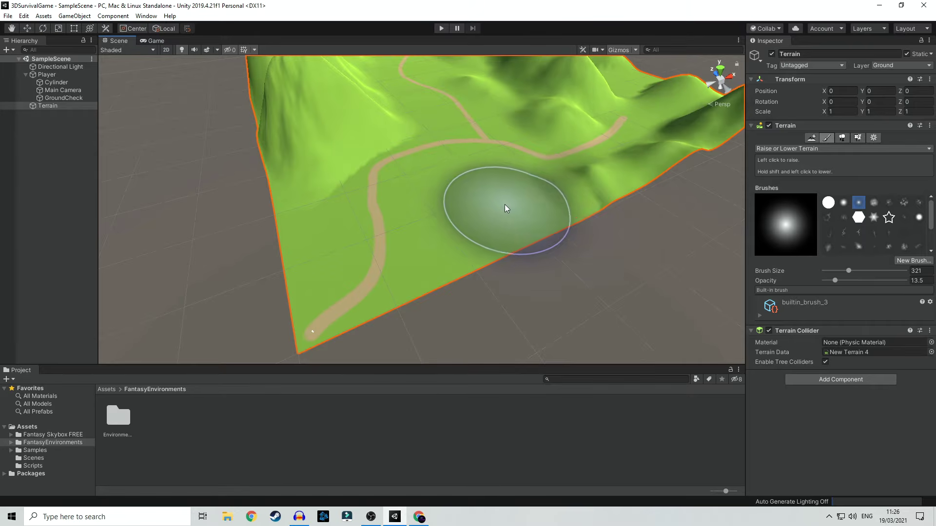
{"action": "left_click_drag", "start_coordinate": [399, 208], "coordinate": [472, 264], "text": "alt"}
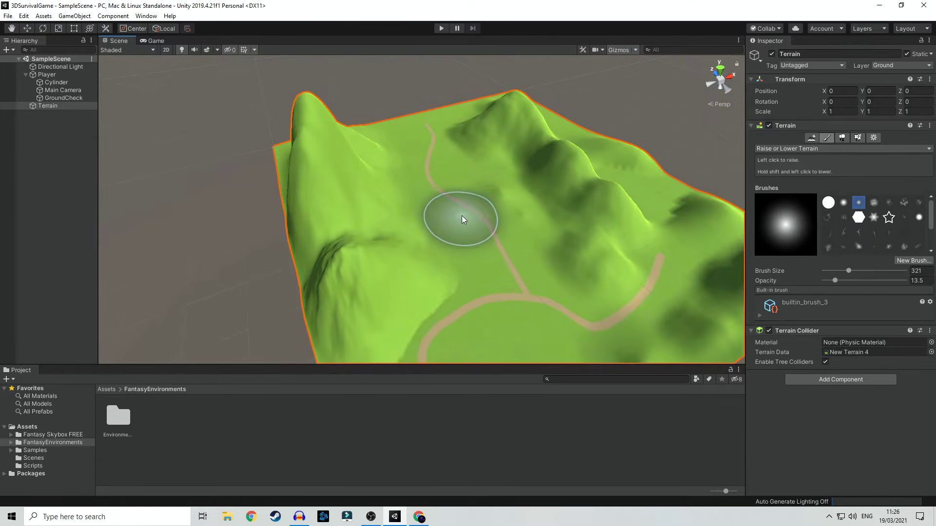
{"action": "left_click_drag", "start_coordinate": [519, 300], "coordinate": [434, 198], "text": "alt"}
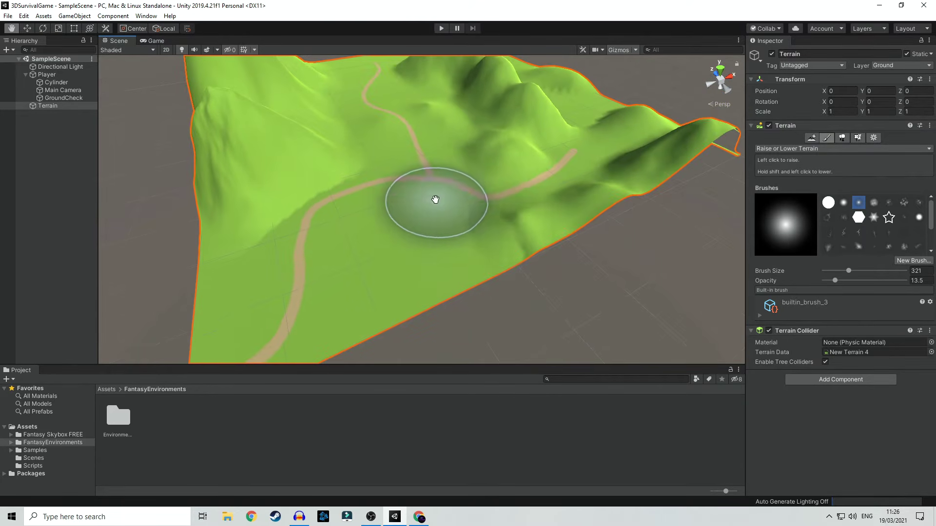
{"action": "mouse_move", "coordinate": [393, 233]}
{"action": "left_mouse_down", "text": "alt"}
{"action": "mouse_move", "coordinate": [536, 240]}
{"action": "mouse_move", "coordinate": [560, 166]}
{"action": "left_mouse_up", "text": "alt"}
{"action": "left_click_drag", "start_coordinate": [512, 202], "coordinate": [478, 288], "text": "alt"}
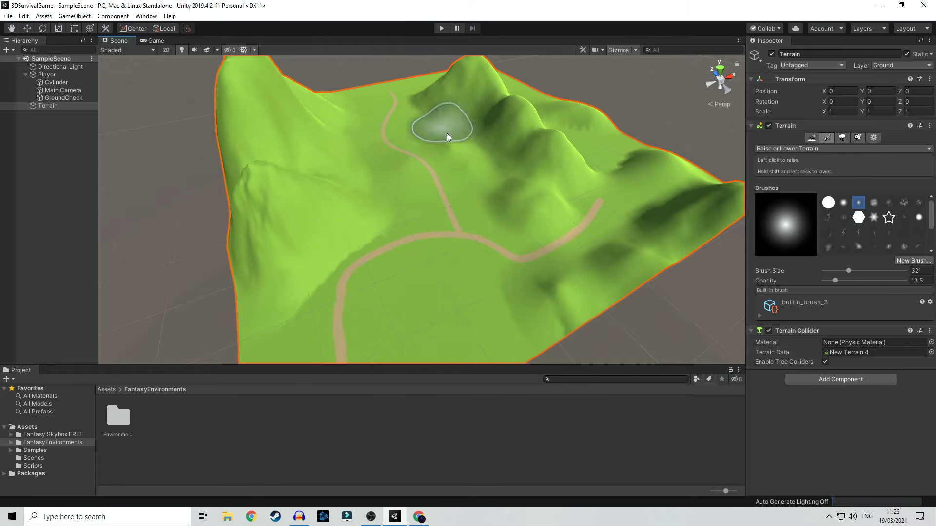
{"action": "mouse_move", "coordinate": [445, 272]}
{"action": "left_mouse_down", "text": "alt"}
{"action": "mouse_move", "coordinate": [435, 211]}
{"action": "mouse_move", "coordinate": [483, 179]}
{"action": "mouse_move", "coordinate": [709, 276]}
{"action": "left_mouse_up", "text": "alt"}
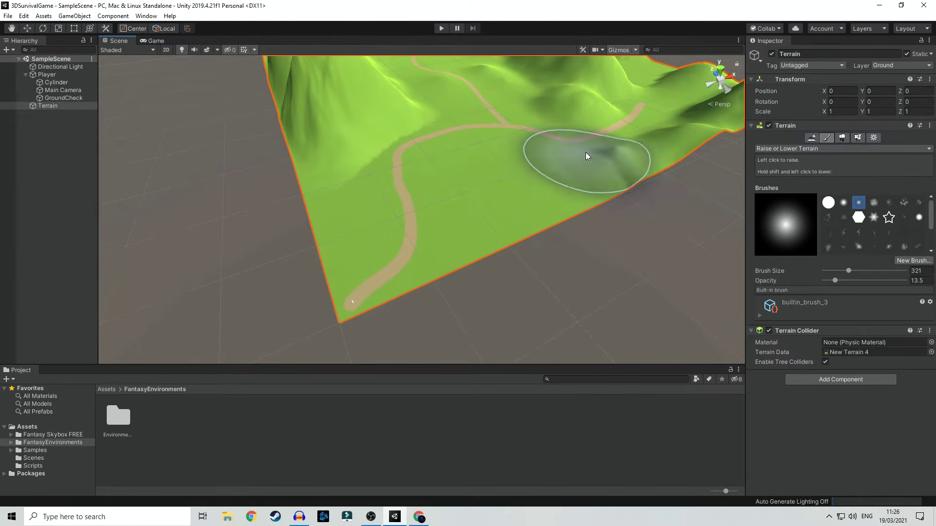
{"action": "scroll", "coordinate": [482, 176], "scroll_direction": "up", "scroll_amount": 2}
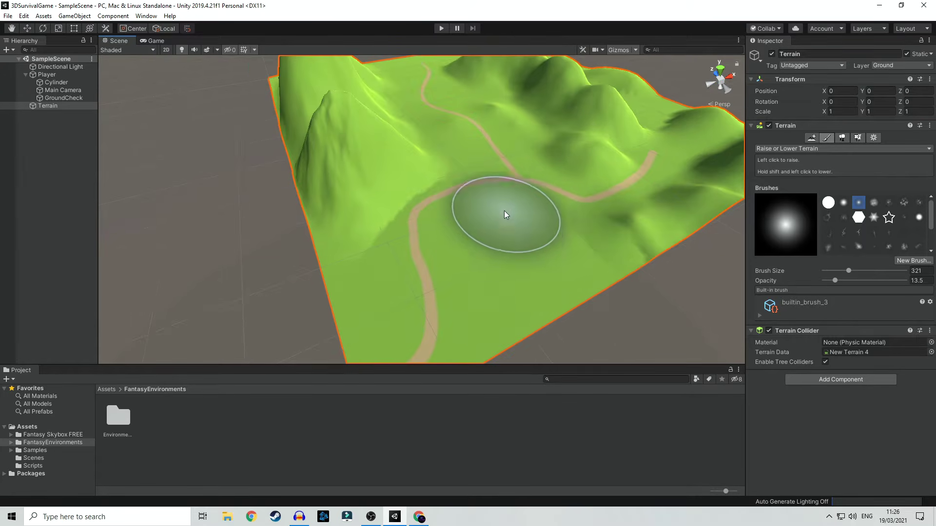
{"action": "mouse_move", "coordinate": [513, 286]}
{"action": "middle_mouse_down"}
{"action": "mouse_move", "coordinate": [464, 292]}
{"action": "mouse_move", "coordinate": [499, 267]}
{"action": "middle_mouse_up"}
{"action": "scroll", "coordinate": [408, 253], "scroll_direction": "up", "scroll_amount": 2}
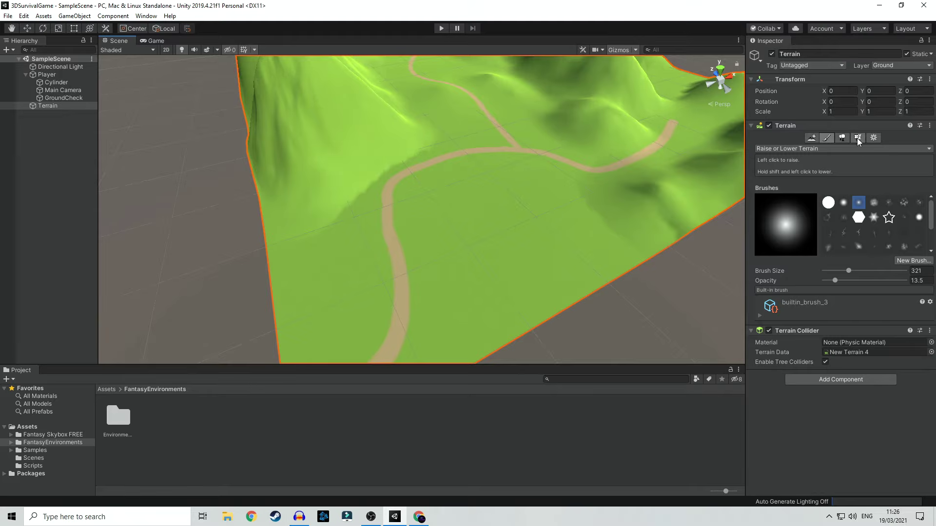
{"action": "mouse_move", "coordinate": [507, 258]}
{"action": "left_mouse_down", "text": "shift"}
{"action": "mouse_move", "coordinate": [498, 255]}
{"action": "mouse_move", "coordinate": [512, 207]}
{"action": "mouse_move", "coordinate": [455, 218]}
{"action": "mouse_move", "coordinate": [478, 210]}
{"action": "left_mouse_up", "text": "shift"}
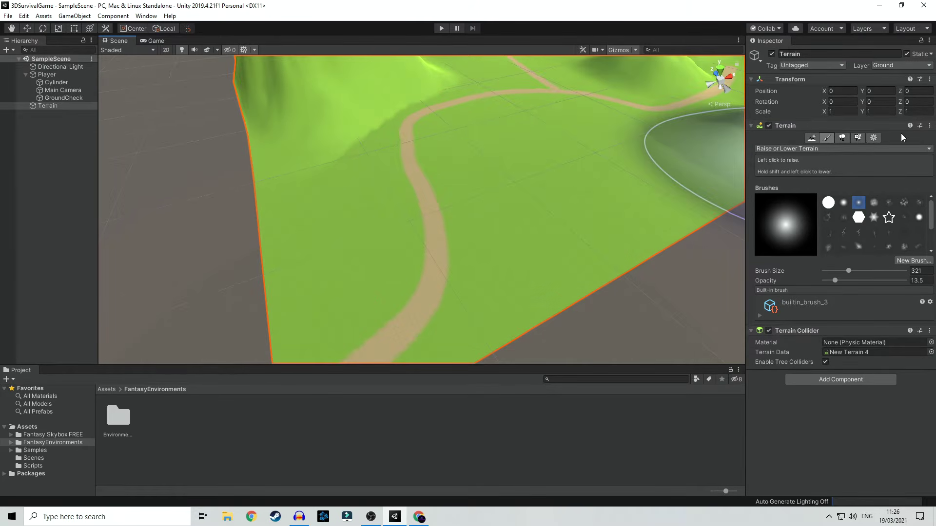
Step: Add the Grass1 prefab from the FantasyEnvironments assets to the terrain's paintable details as a detail mesh with Grass render mode
{"action": "left_click", "coordinate": [858, 137]}
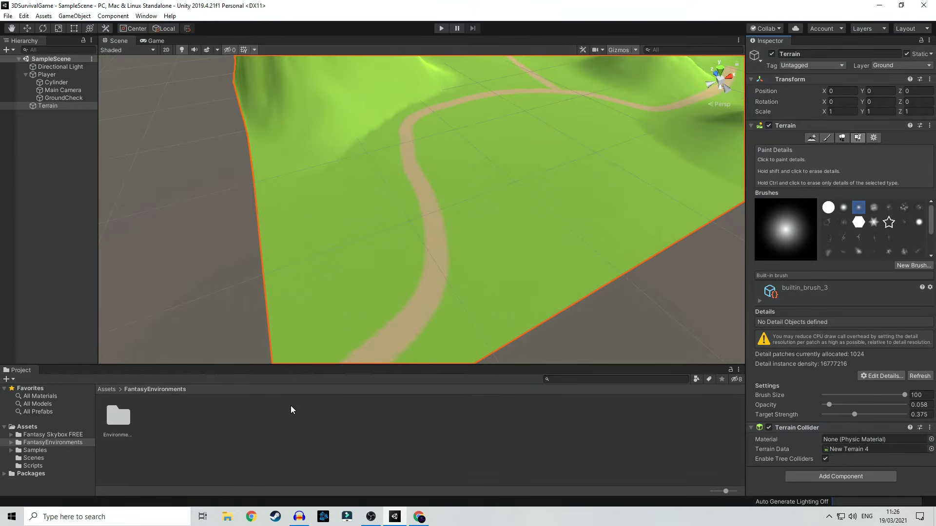
{"action": "left_click", "coordinate": [881, 377]}
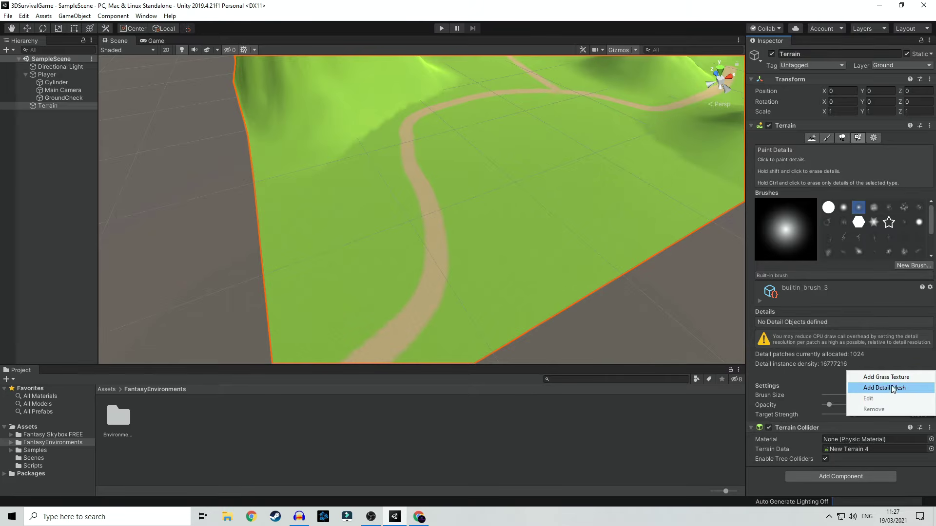
{"action": "left_click", "coordinate": [893, 388]}
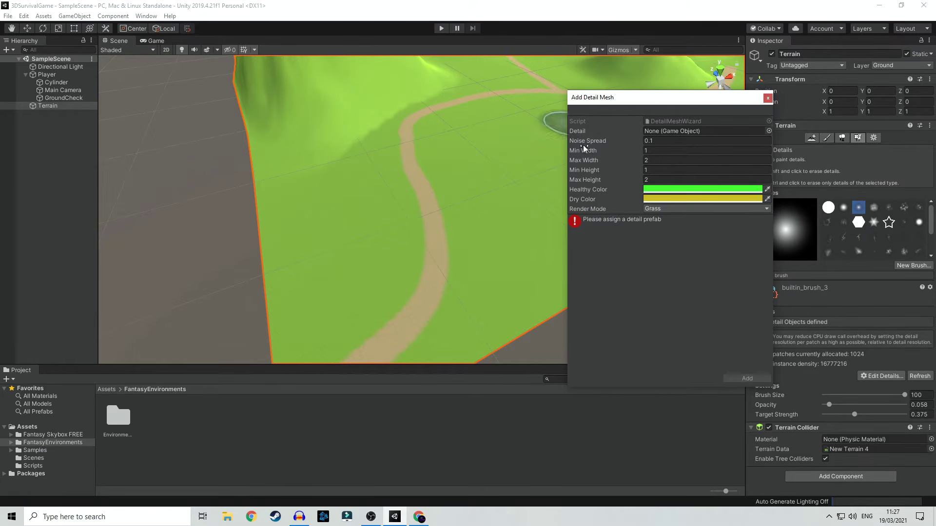
{"action": "middle_click_drag", "start_coordinate": [512, 163], "coordinate": [377, 289]}
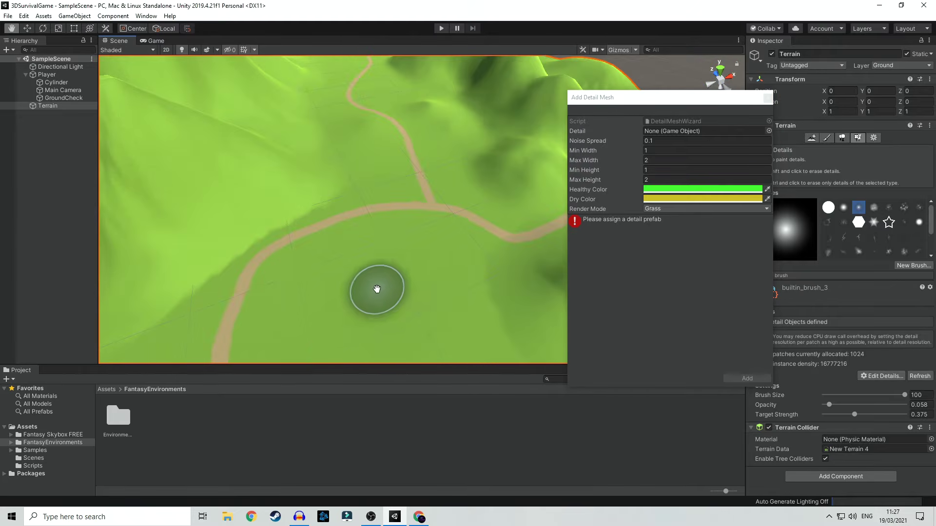
{"action": "middle_click_drag", "start_coordinate": [319, 316], "coordinate": [389, 249]}
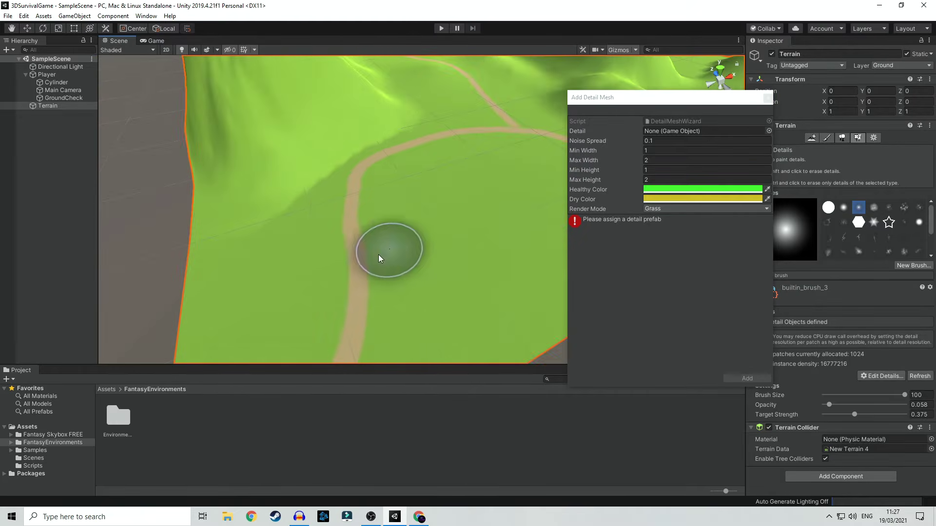
{"action": "left_click", "coordinate": [10, 443]}
{"action": "scroll", "coordinate": [60, 458], "scroll_direction": "down", "scroll_amount": 2}
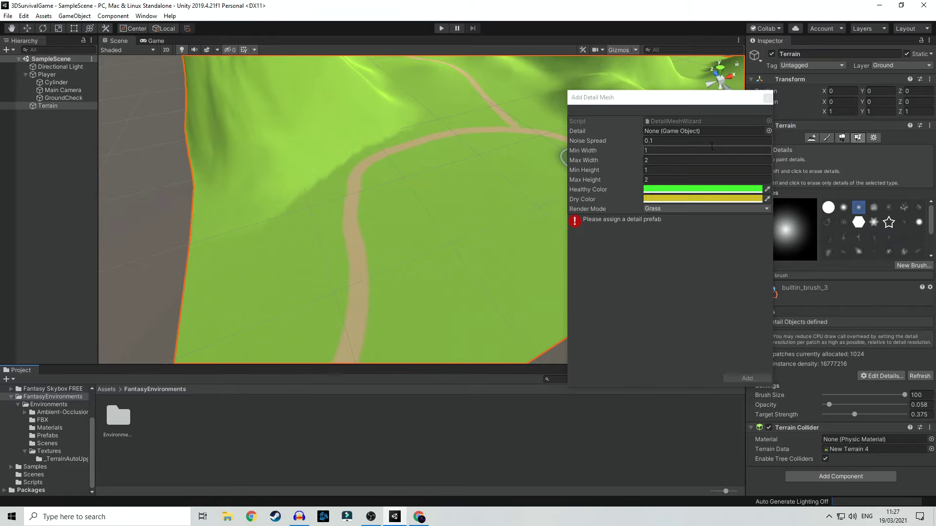
{"action": "left_click", "coordinate": [769, 131]}
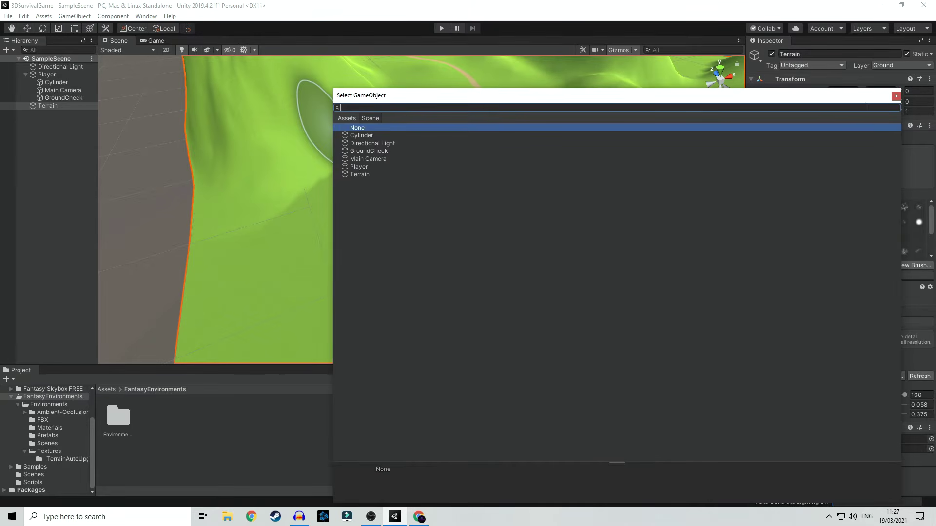
{"action": "left_click", "coordinate": [896, 96]}
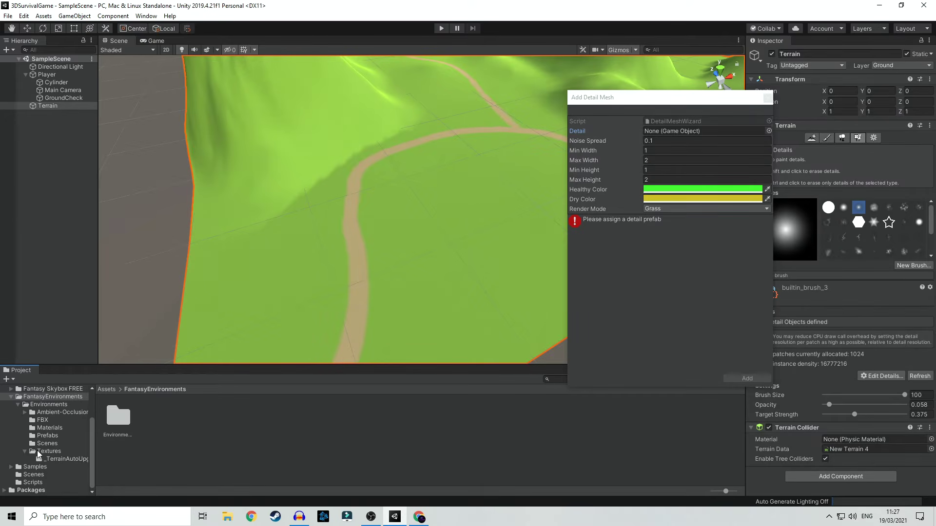
{"action": "left_click", "coordinate": [45, 437]}
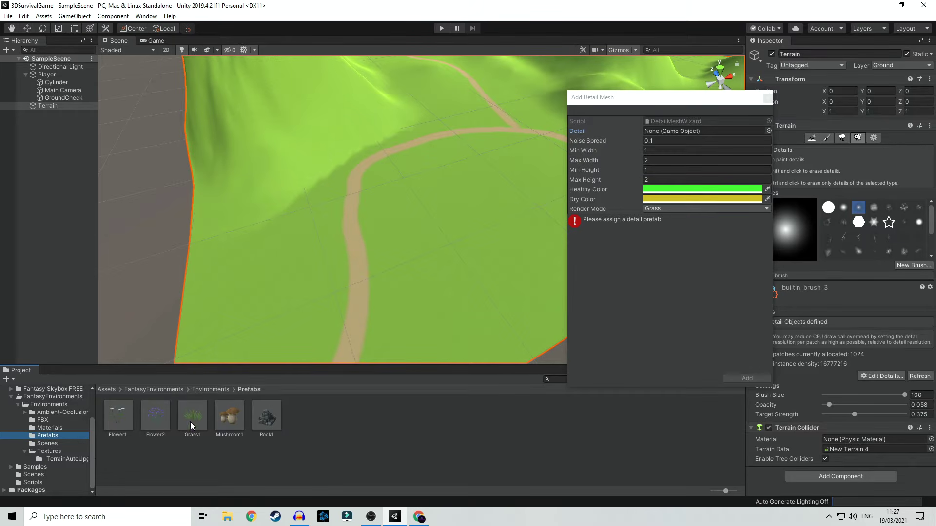
{"action": "left_click_drag", "start_coordinate": [191, 419], "coordinate": [677, 133]}
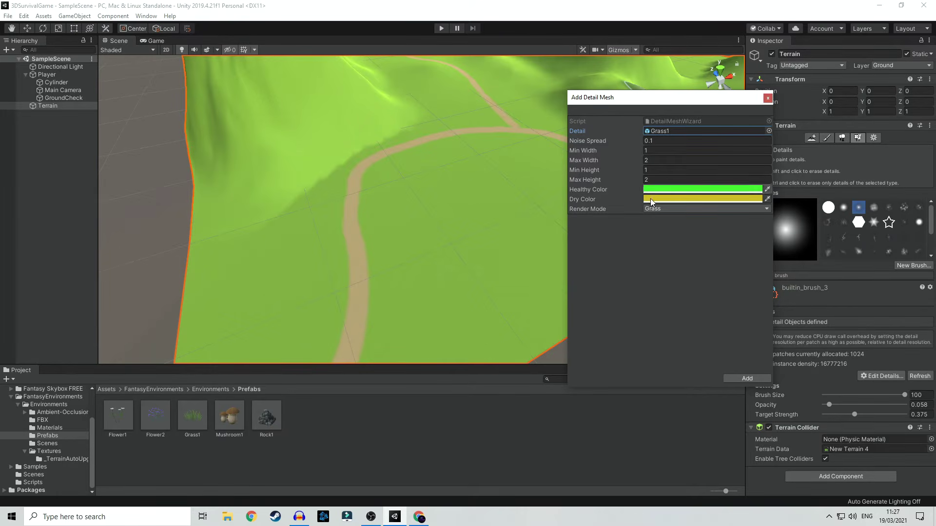
{"action": "left_click", "coordinate": [744, 376]}
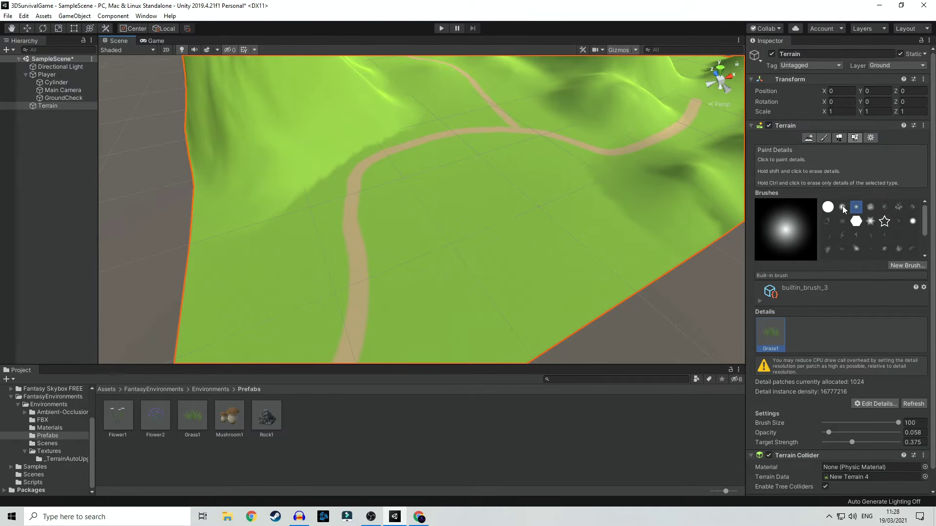
Step: Paint a patch of Grass1 inside the main path's bend with the solid round brush, opacity 1 and target strength 0.5
{"action": "left_click", "coordinate": [827, 207]}
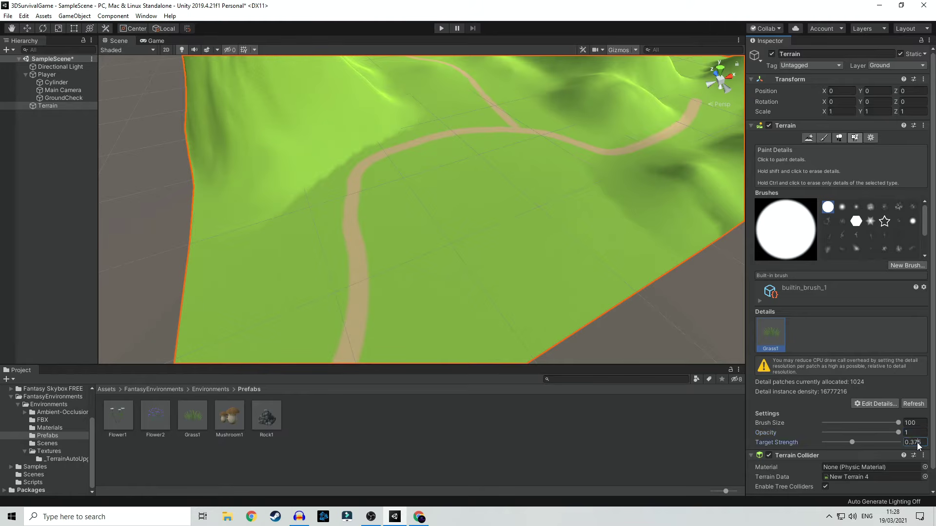
{"action": "left_click", "coordinate": [919, 443]}
{"action": "type", "text": "0.5"}
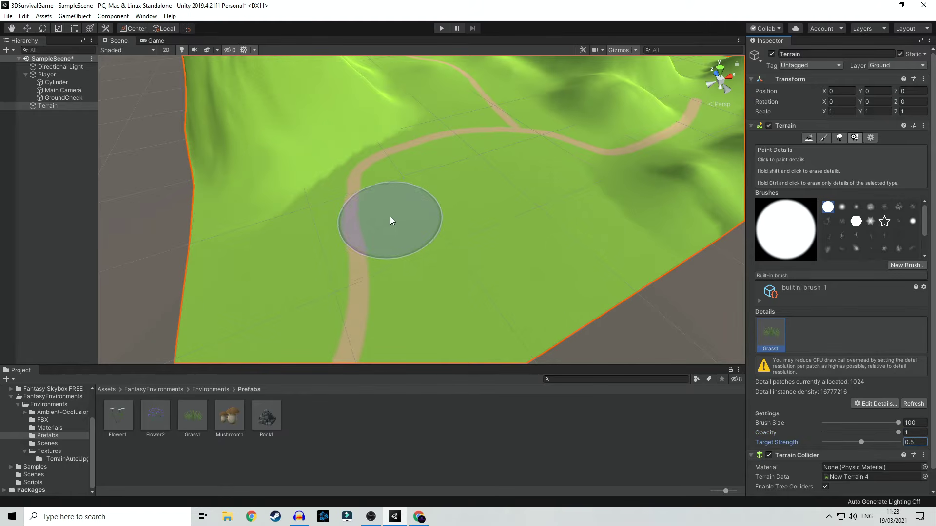
{"action": "scroll", "coordinate": [376, 224], "scroll_direction": "up", "scroll_amount": 1}
{"action": "scroll", "coordinate": [376, 226], "scroll_direction": "up", "scroll_amount": 3}
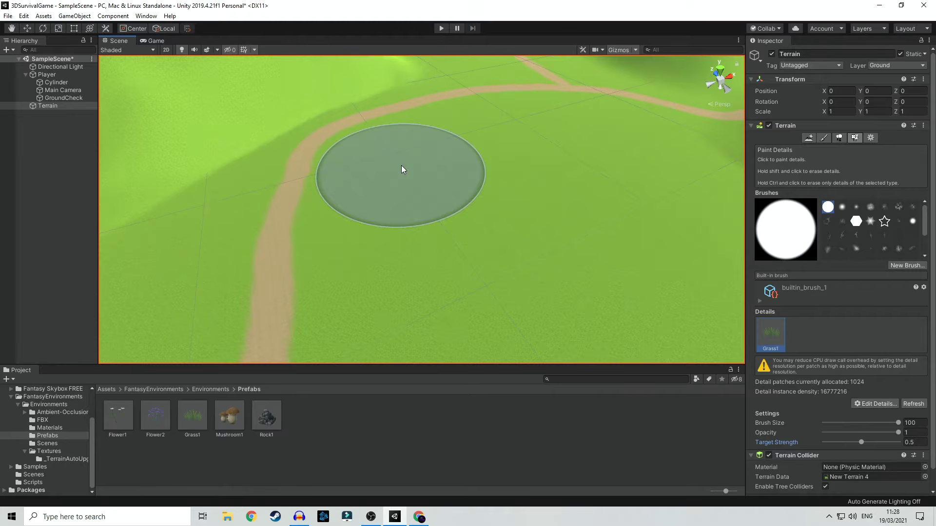
{"action": "left_click", "coordinate": [401, 166]}
{"action": "scroll", "coordinate": [322, 163], "scroll_direction": "up", "scroll_amount": 6}
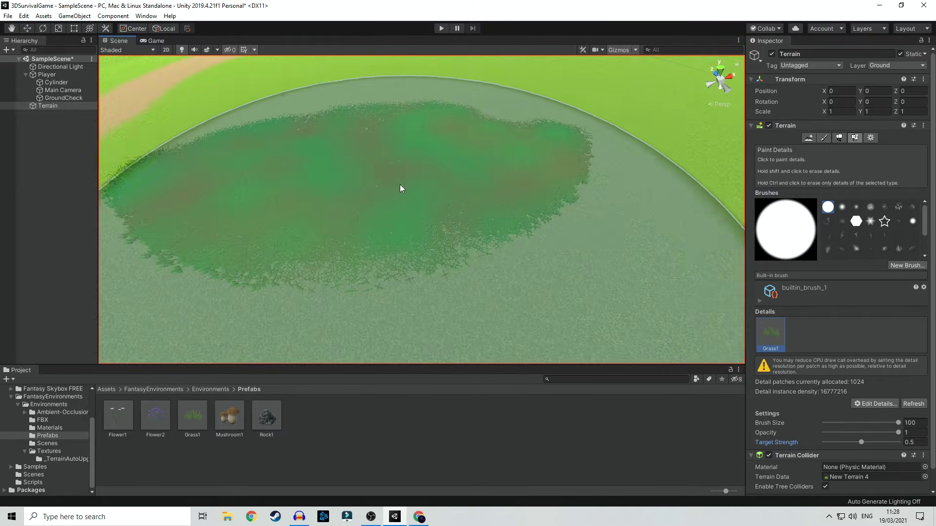
{"action": "scroll", "coordinate": [396, 187], "scroll_direction": "down", "scroll_amount": 4}
{"action": "mouse_move", "coordinate": [378, 177]}
{"action": "middle_mouse_down"}
{"action": "mouse_move", "coordinate": [340, 219]}
{"action": "mouse_move", "coordinate": [319, 214]}
{"action": "mouse_move", "coordinate": [401, 209]}
{"action": "mouse_move", "coordinate": [347, 216]}
{"action": "mouse_move", "coordinate": [365, 215]}
{"action": "middle_mouse_up"}
{"action": "scroll", "coordinate": [372, 215], "scroll_direction": "down", "scroll_amount": 4}
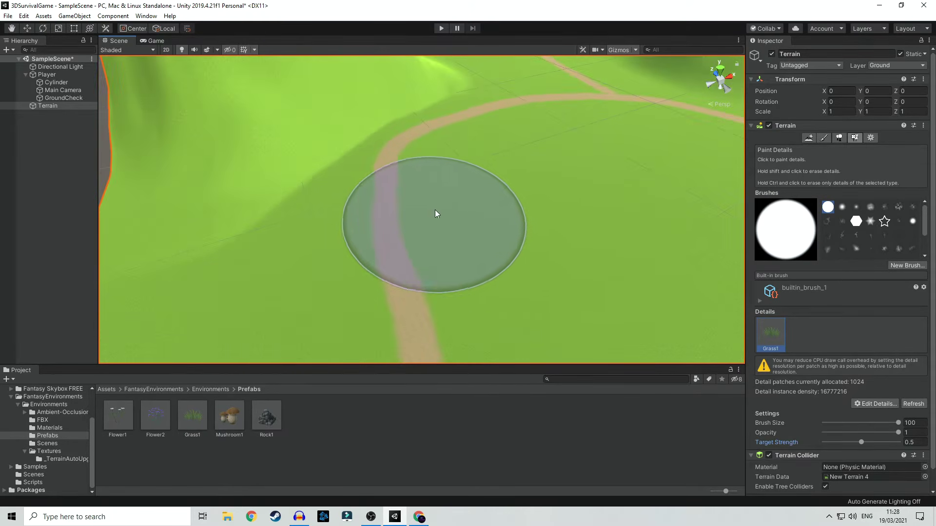
Step: Extend the Grass1 patch inside the main path's bend with a brush size of 100
{"action": "scroll", "coordinate": [458, 245], "scroll_direction": "down", "scroll_amount": 5}
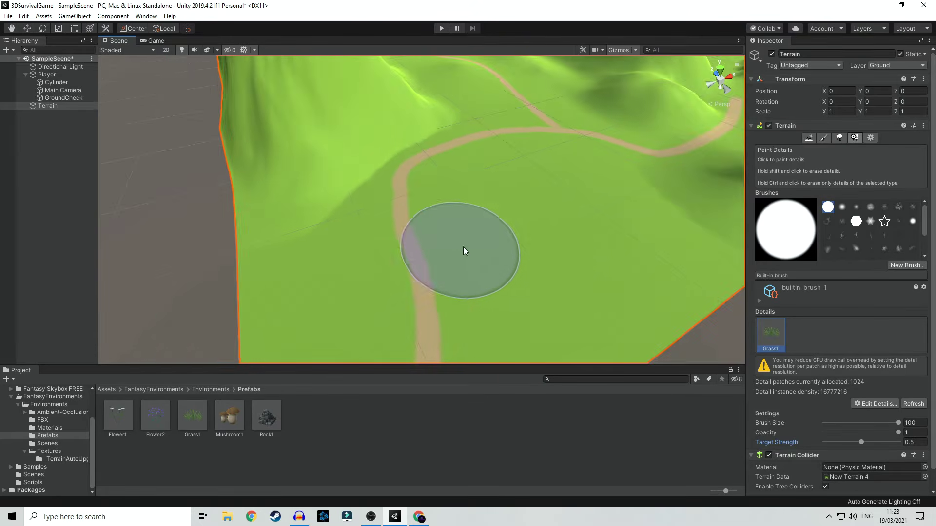
{"action": "scroll", "coordinate": [472, 177], "scroll_direction": "up", "scroll_amount": 10}
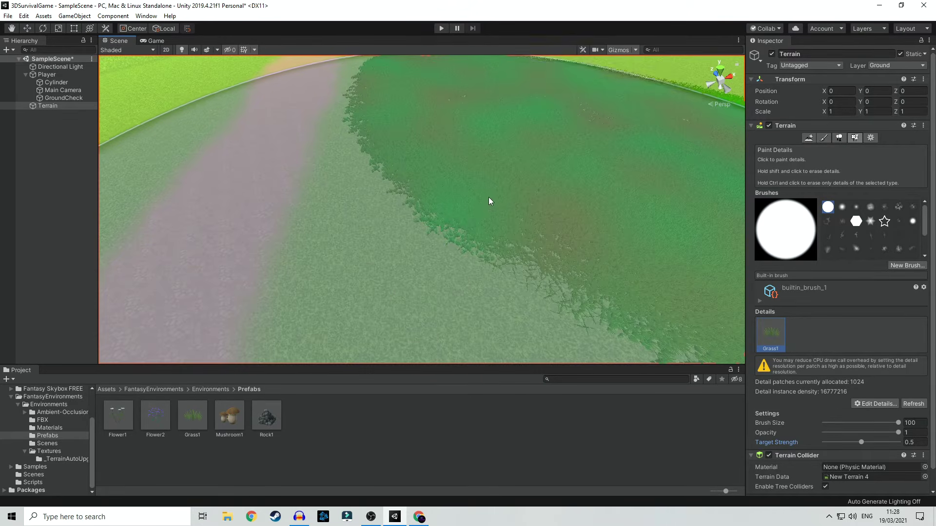
{"action": "mouse_move", "coordinate": [551, 177]}
{"action": "middle_mouse_down"}
{"action": "mouse_move", "coordinate": [474, 194]}
{"action": "mouse_move", "coordinate": [501, 178]}
{"action": "middle_mouse_up"}
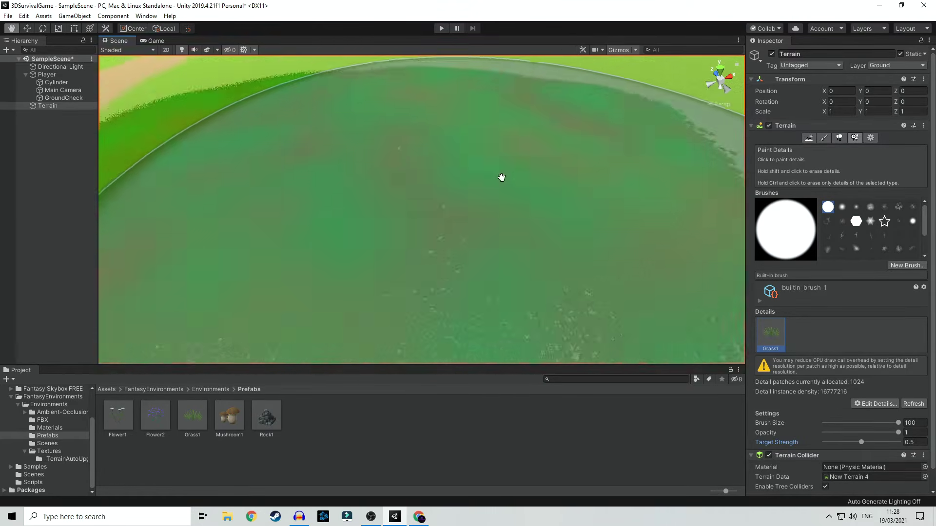
{"action": "scroll", "coordinate": [512, 174], "scroll_direction": "down", "scroll_amount": 2}
{"action": "middle_click_drag", "start_coordinate": [457, 206], "coordinate": [477, 195]}
{"action": "scroll", "coordinate": [476, 195], "scroll_direction": "down", "scroll_amount": 3}
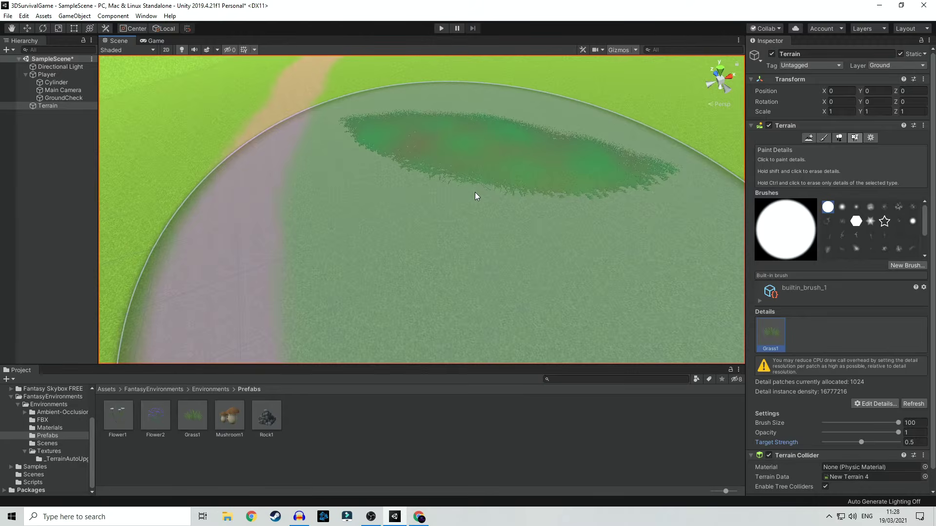
{"action": "mouse_move", "coordinate": [556, 172]}
{"action": "left_mouse_down"}
{"action": "mouse_move", "coordinate": [572, 130]}
{"action": "mouse_move", "coordinate": [514, 143]}
{"action": "left_mouse_up"}
{"action": "middle_click_drag", "start_coordinate": [514, 143], "coordinate": [497, 189]}
{"action": "scroll", "coordinate": [498, 188], "scroll_direction": "down", "scroll_amount": 5}
{"action": "scroll", "coordinate": [499, 168], "scroll_direction": "up", "scroll_amount": 3}
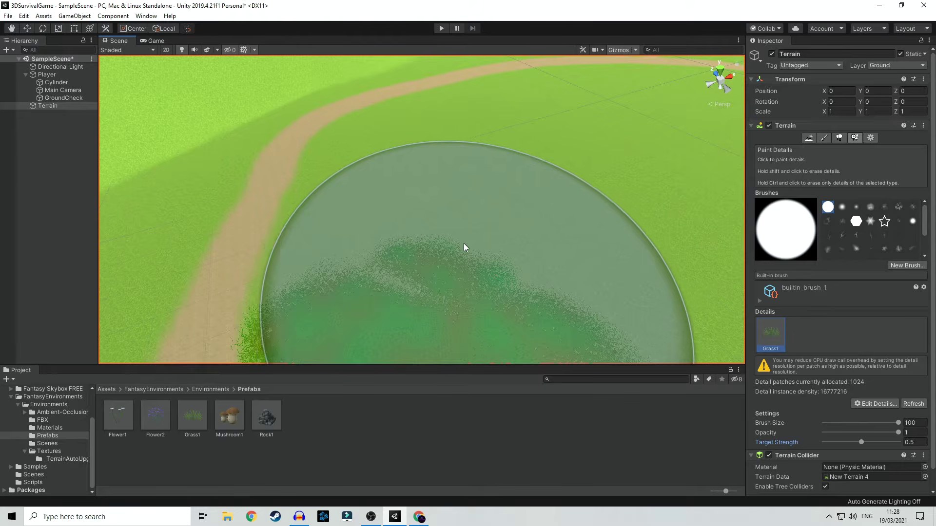
Step: Set the brush size to 50 and fill the Grass1 patch out to the path's edge
{"action": "scroll", "coordinate": [427, 253], "scroll_direction": "up", "scroll_amount": 3}
{"action": "scroll", "coordinate": [427, 253], "scroll_direction": "down", "scroll_amount": 4}
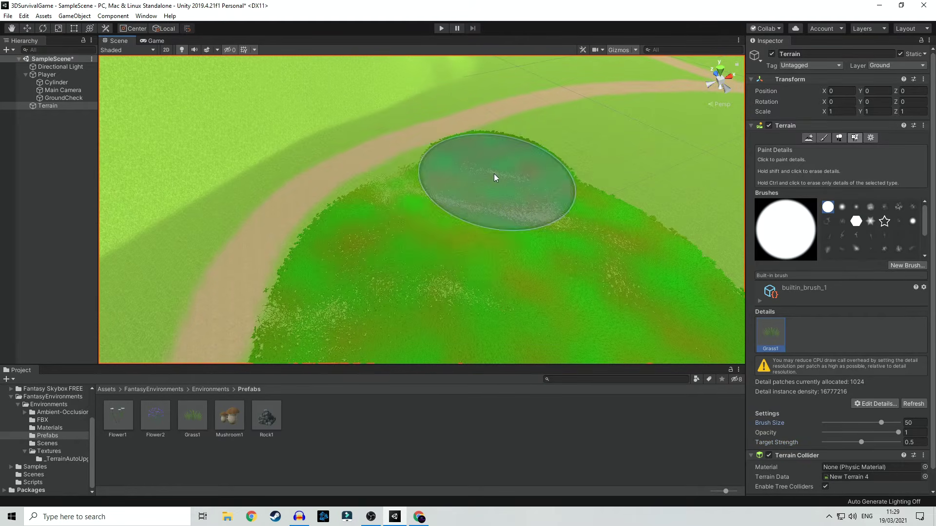
{"action": "mouse_move", "coordinate": [495, 177]}
{"action": "left_mouse_down"}
{"action": "mouse_move", "coordinate": [412, 219]}
{"action": "mouse_move", "coordinate": [455, 283]}
{"action": "left_mouse_up"}
{"action": "scroll", "coordinate": [476, 244], "scroll_direction": "up", "scroll_amount": 3}
{"action": "middle_click_drag", "start_coordinate": [476, 244], "coordinate": [481, 234]}
{"action": "scroll", "coordinate": [481, 234], "scroll_direction": "down", "scroll_amount": 3}
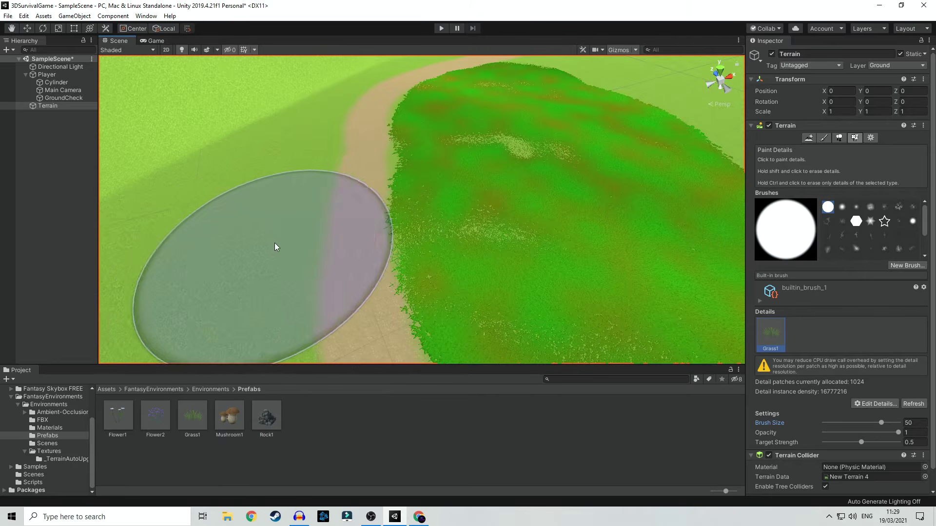
Step: Paint a Grass1 patch on the outer side of the path, opposite the existing patch
{"action": "mouse_move", "coordinate": [199, 249]}
{"action": "left_mouse_down"}
{"action": "mouse_move", "coordinate": [229, 192]}
{"action": "mouse_move", "coordinate": [262, 164]}
{"action": "left_mouse_up"}
{"action": "scroll", "coordinate": [299, 251], "scroll_direction": "down", "scroll_amount": 5}
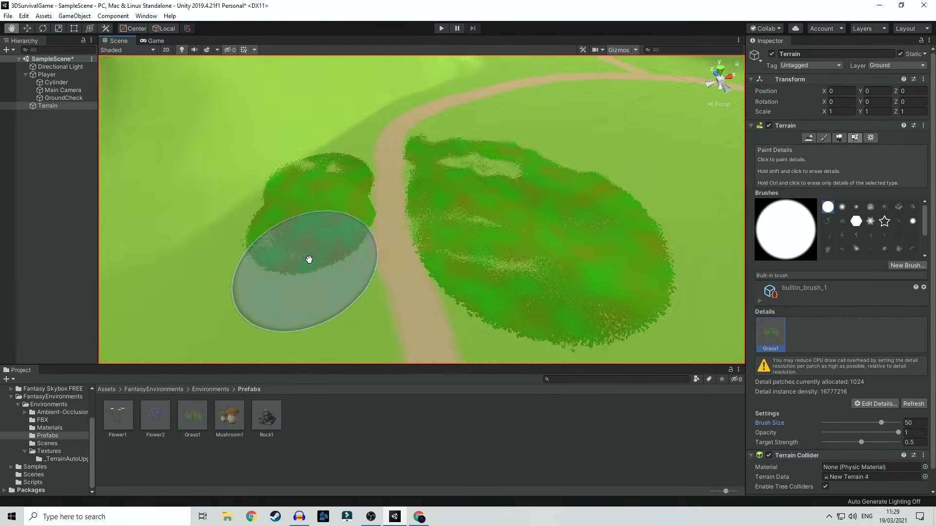
{"action": "mouse_move", "coordinate": [330, 146]}
{"action": "left_mouse_down"}
{"action": "mouse_move", "coordinate": [351, 219]}
{"action": "mouse_move", "coordinate": [346, 278]}
{"action": "left_mouse_up"}
{"action": "scroll", "coordinate": [347, 263], "scroll_direction": "down", "scroll_amount": 3}
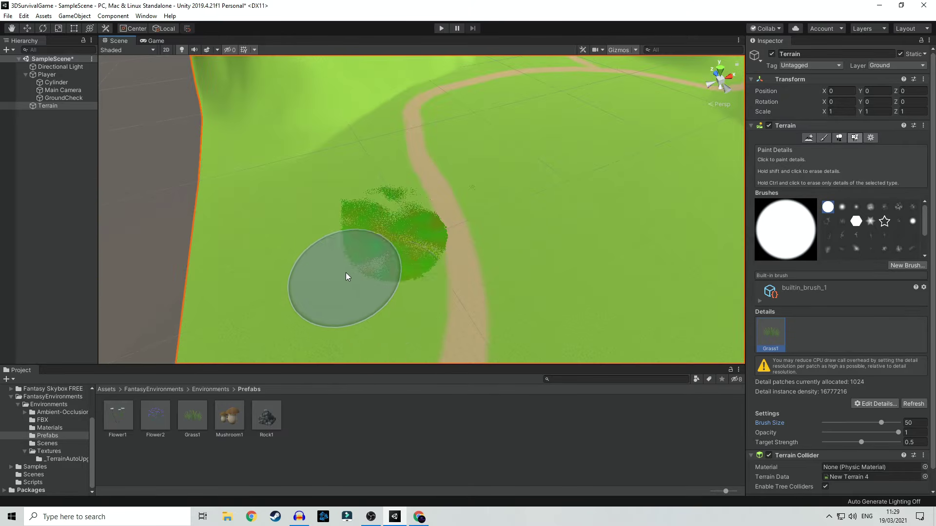
Step: Continue the outer Grass1 cover along the path to the terrain's edge and down towards the player
{"action": "scroll", "coordinate": [392, 285], "scroll_direction": "up", "scroll_amount": 2}
{"action": "mouse_move", "coordinate": [397, 298]}
{"action": "middle_mouse_down"}
{"action": "mouse_move", "coordinate": [409, 242]}
{"action": "mouse_move", "coordinate": [407, 252]}
{"action": "middle_mouse_up"}
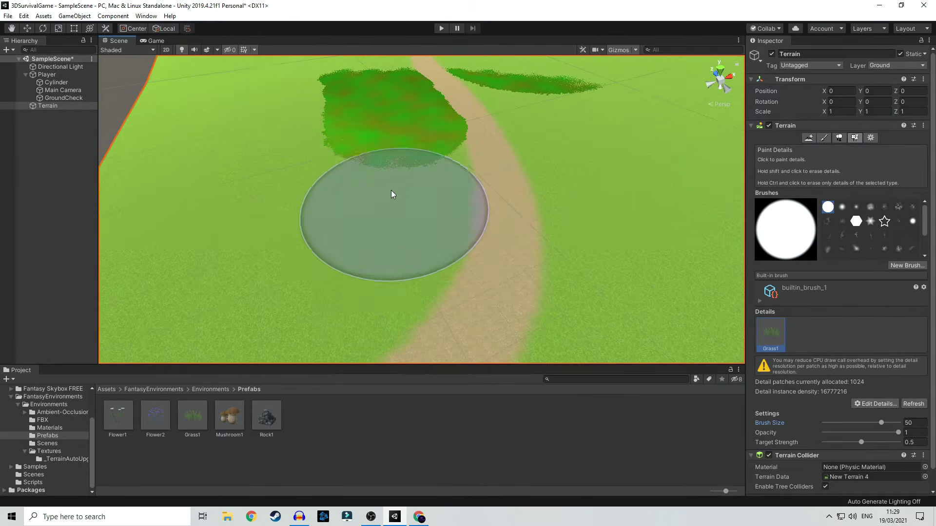
{"action": "mouse_move", "coordinate": [392, 161]}
{"action": "left_mouse_down"}
{"action": "mouse_move", "coordinate": [380, 218]}
{"action": "mouse_move", "coordinate": [339, 257]}
{"action": "mouse_move", "coordinate": [278, 266]}
{"action": "mouse_move", "coordinate": [253, 161]}
{"action": "mouse_move", "coordinate": [174, 185]}
{"action": "mouse_move", "coordinate": [242, 119]}
{"action": "left_mouse_up"}
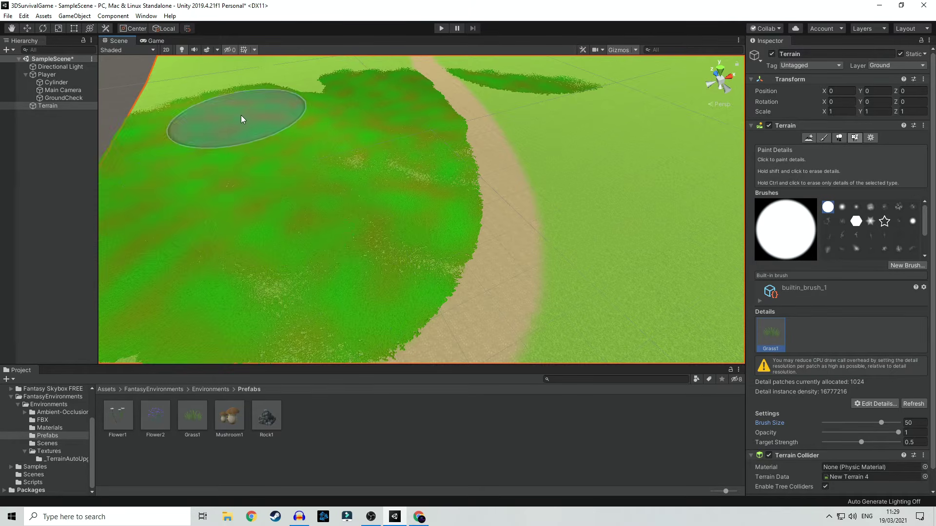
{"action": "scroll", "coordinate": [232, 249], "scroll_direction": "down", "scroll_amount": 1}
{"action": "middle_click_drag", "start_coordinate": [232, 249], "coordinate": [245, 219]}
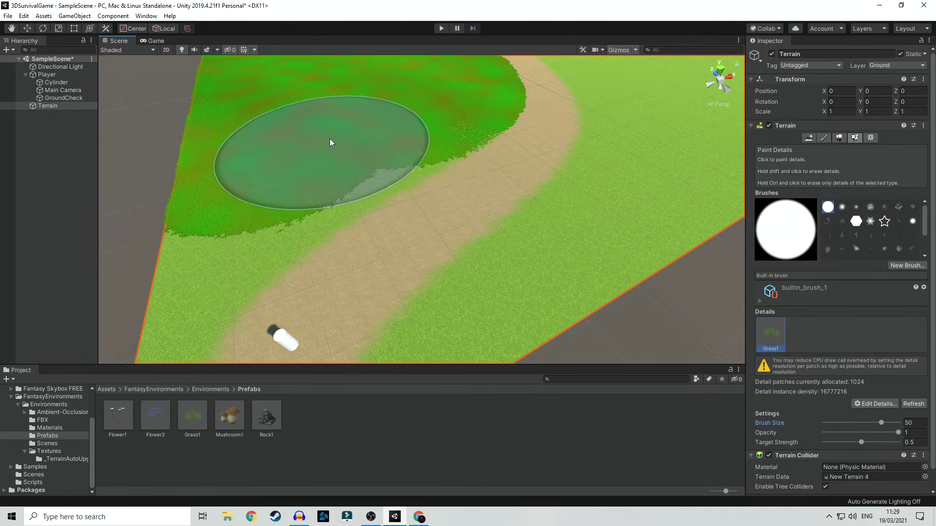
{"action": "left_click_drag", "start_coordinate": [361, 129], "coordinate": [191, 213]}
{"action": "scroll", "coordinate": [516, 198], "scroll_direction": "down", "scroll_amount": 3}
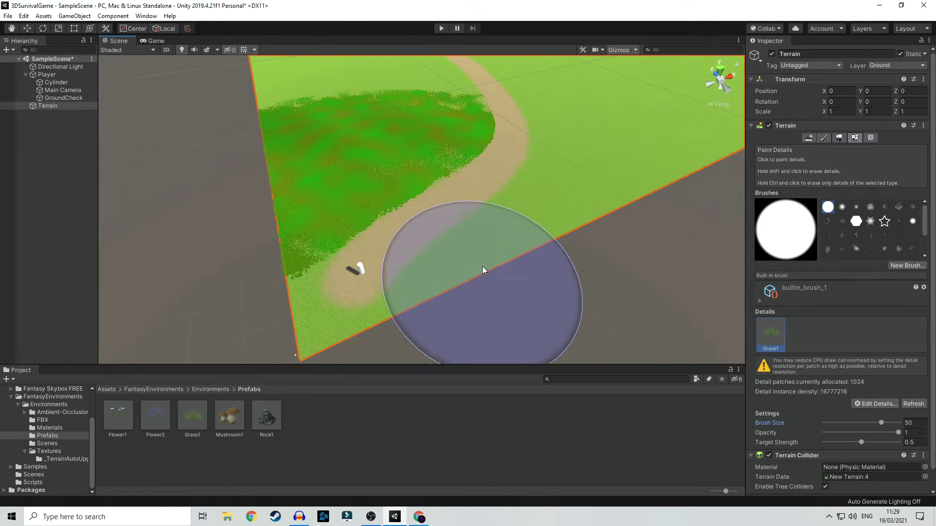
Step: Paint Grass1 on the inner side of the path, between its lower bend and the terrain's boundary
{"action": "scroll", "coordinate": [493, 200], "scroll_direction": "up", "scroll_amount": 3}
{"action": "scroll", "coordinate": [580, 176], "scroll_direction": "down", "scroll_amount": 2}
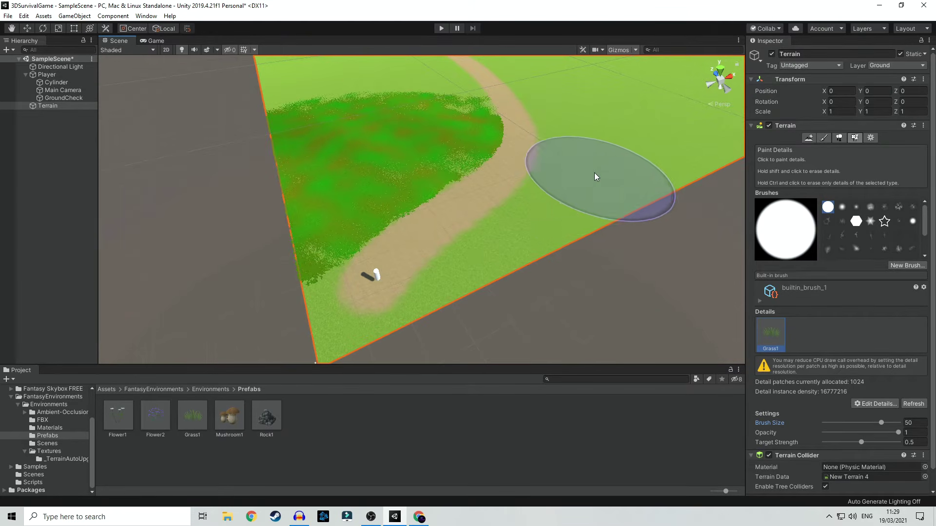
{"action": "mouse_move", "coordinate": [611, 189]}
{"action": "left_mouse_down"}
{"action": "mouse_move", "coordinate": [614, 155]}
{"action": "mouse_move", "coordinate": [604, 162]}
{"action": "mouse_move", "coordinate": [602, 130]}
{"action": "mouse_move", "coordinate": [585, 109]}
{"action": "left_mouse_up"}
{"action": "scroll", "coordinate": [565, 119], "scroll_direction": "up", "scroll_amount": 5}
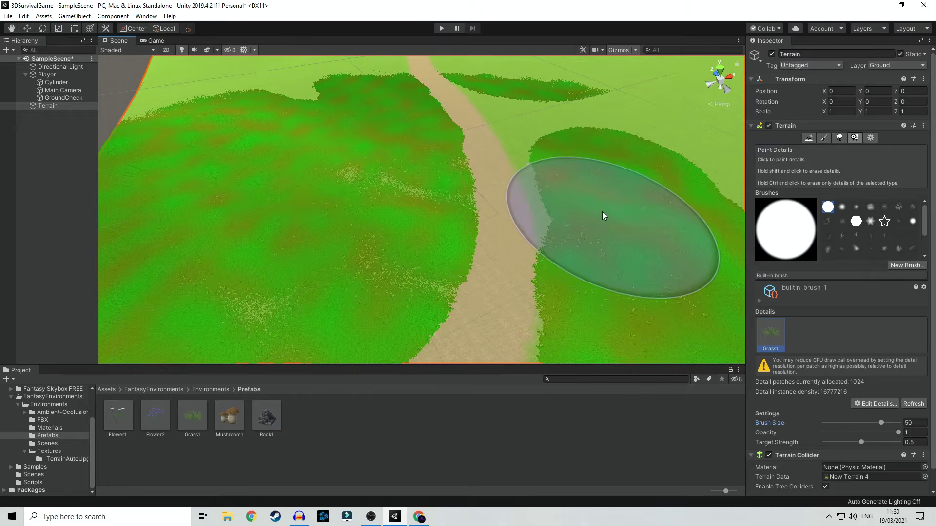
{"action": "scroll", "coordinate": [575, 156], "scroll_direction": "down", "scroll_amount": 5}
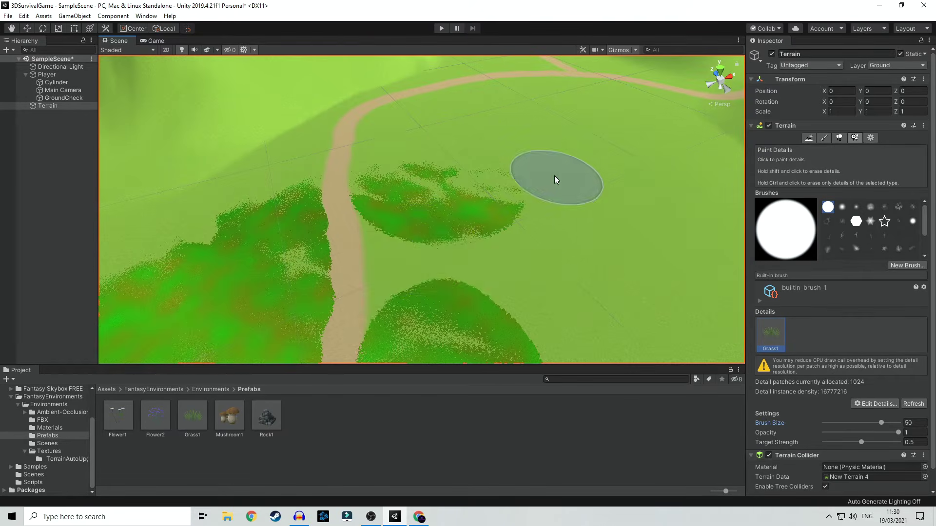
Step: Join the separate Grass1 patches beside and across the path into one continuous cover
{"action": "mouse_move", "coordinate": [419, 298]}
{"action": "left_mouse_down"}
{"action": "mouse_move", "coordinate": [383, 205]}
{"action": "mouse_move", "coordinate": [401, 198]}
{"action": "mouse_move", "coordinate": [349, 226]}
{"action": "mouse_move", "coordinate": [375, 252]}
{"action": "left_mouse_up"}
{"action": "scroll", "coordinate": [440, 253], "scroll_direction": "down", "scroll_amount": 4}
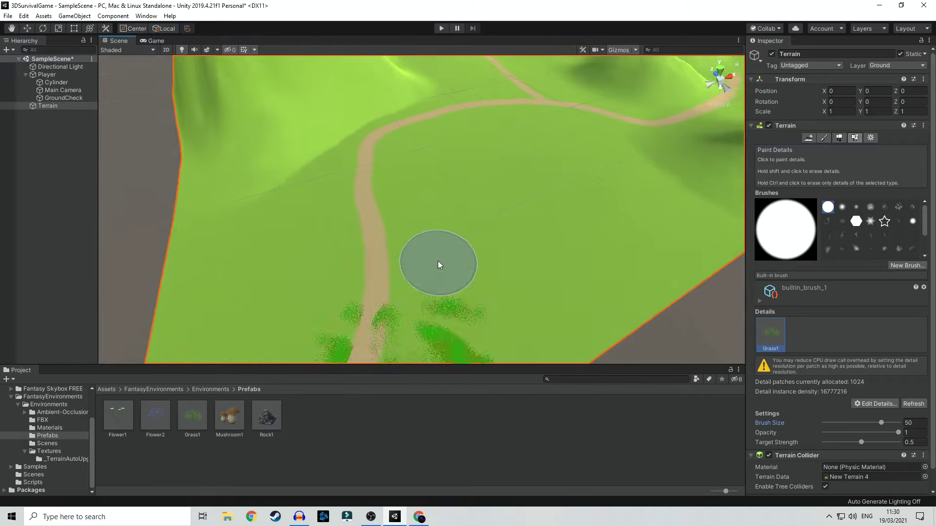
{"action": "left_click_drag", "start_coordinate": [477, 304], "coordinate": [507, 184], "text": "alt"}
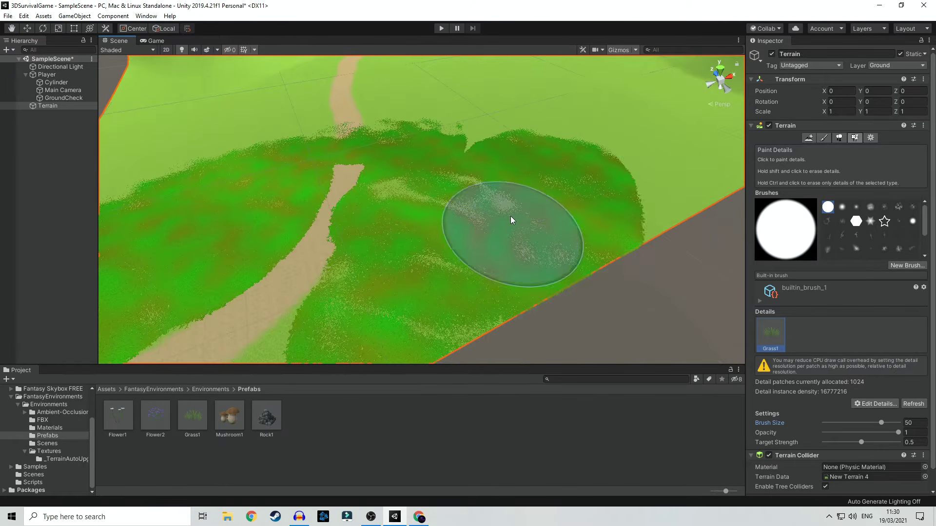
{"action": "mouse_move", "coordinate": [351, 229]}
{"action": "left_mouse_down", "text": "alt"}
{"action": "mouse_move", "coordinate": [330, 200]}
{"action": "mouse_move", "coordinate": [373, 222]}
{"action": "left_mouse_up", "text": "alt"}
{"action": "scroll", "coordinate": [373, 222], "scroll_direction": "up", "scroll_amount": 3}
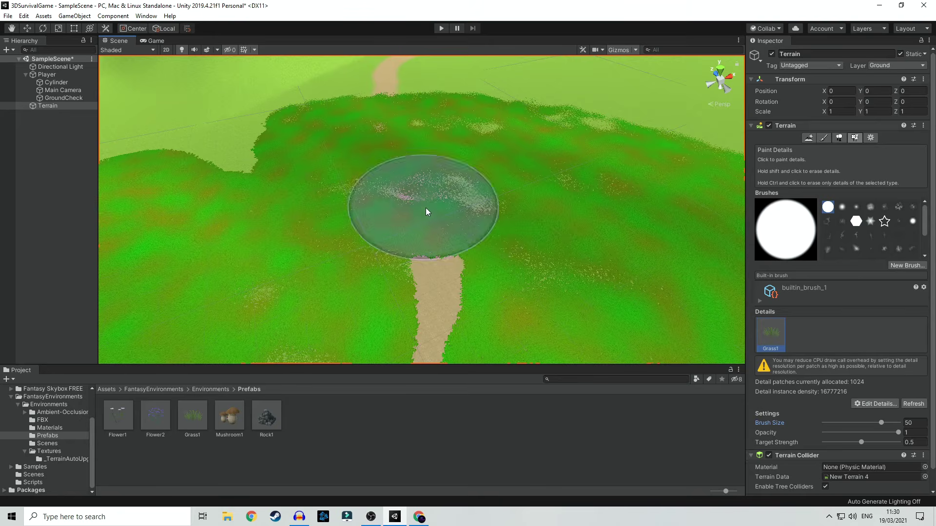
Step: Set the brush size to 10.3 and erase the grass lying on the path, following its full width
{"action": "left_click_drag", "start_coordinate": [881, 427], "coordinate": [870, 418]}
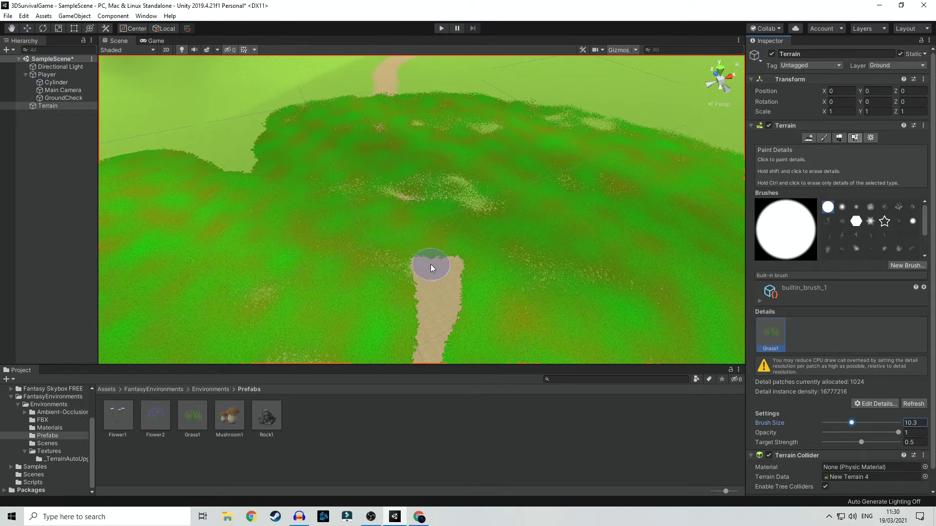
{"action": "left_click_drag", "start_coordinate": [435, 269], "coordinate": [393, 144], "text": "shift"}
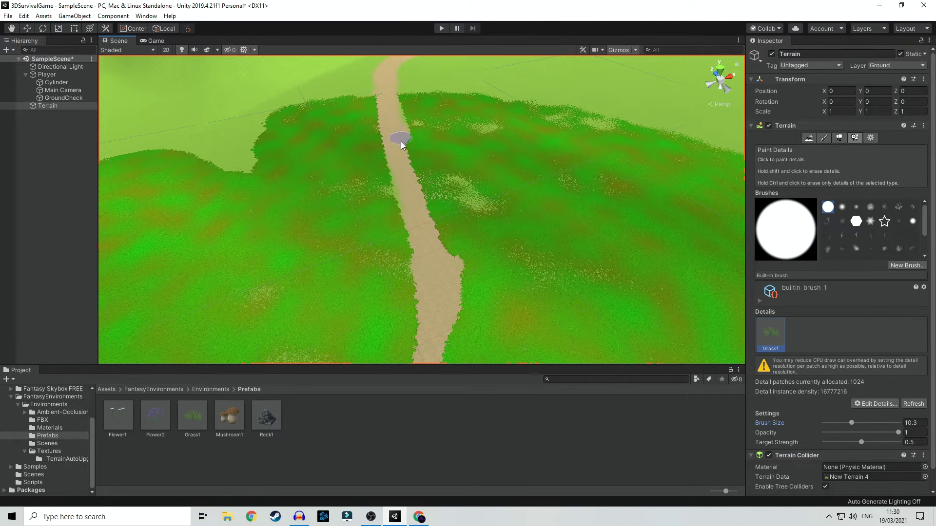
{"action": "mouse_move", "coordinate": [411, 184]}
{"action": "left_mouse_down", "text": "shift"}
{"action": "mouse_move", "coordinate": [443, 257]}
{"action": "mouse_move", "coordinate": [432, 204]}
{"action": "left_mouse_up", "text": "shift"}
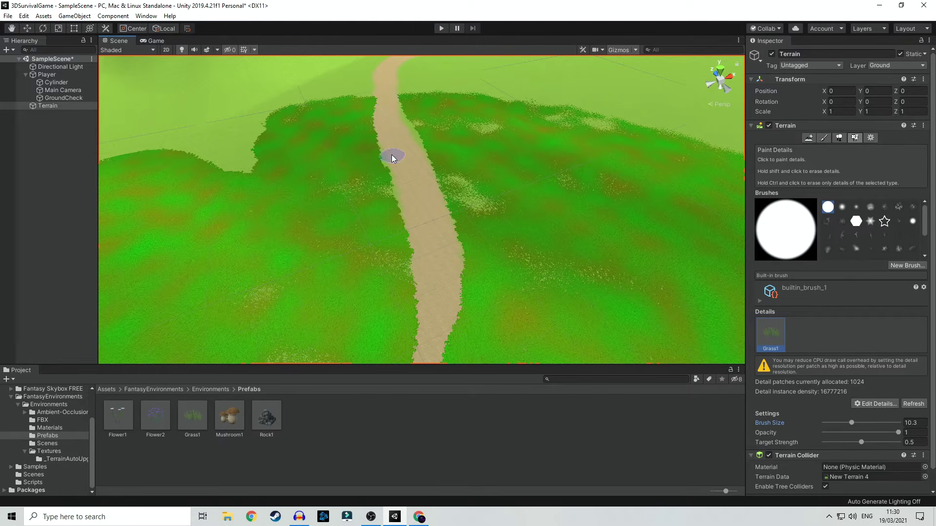
{"action": "mouse_move", "coordinate": [394, 175]}
{"action": "left_mouse_down", "text": "shift"}
{"action": "mouse_move", "coordinate": [428, 307]}
{"action": "mouse_move", "coordinate": [410, 172]}
{"action": "left_mouse_up", "text": "shift"}
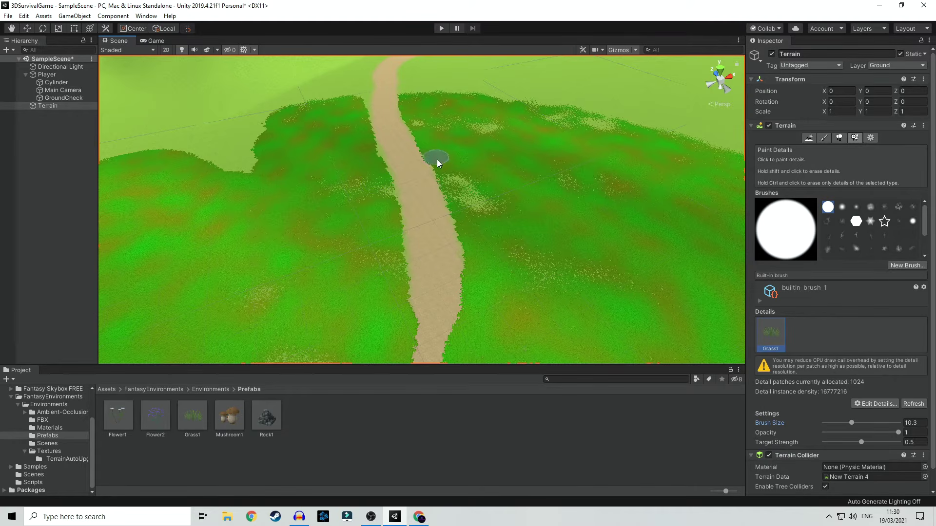
Step: Paint Grass1 on the bare strip between the path and the terrain's boundary near the player
{"action": "scroll", "coordinate": [518, 303], "scroll_direction": "up", "scroll_amount": 5}
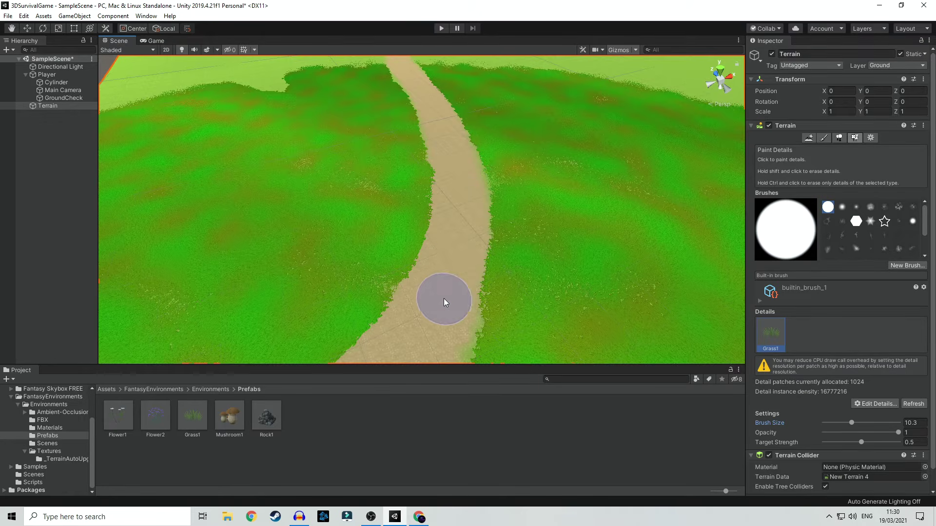
{"action": "scroll", "coordinate": [444, 302], "scroll_direction": "down", "scroll_amount": 5}
{"action": "middle_click_drag", "start_coordinate": [420, 313], "coordinate": [430, 291]}
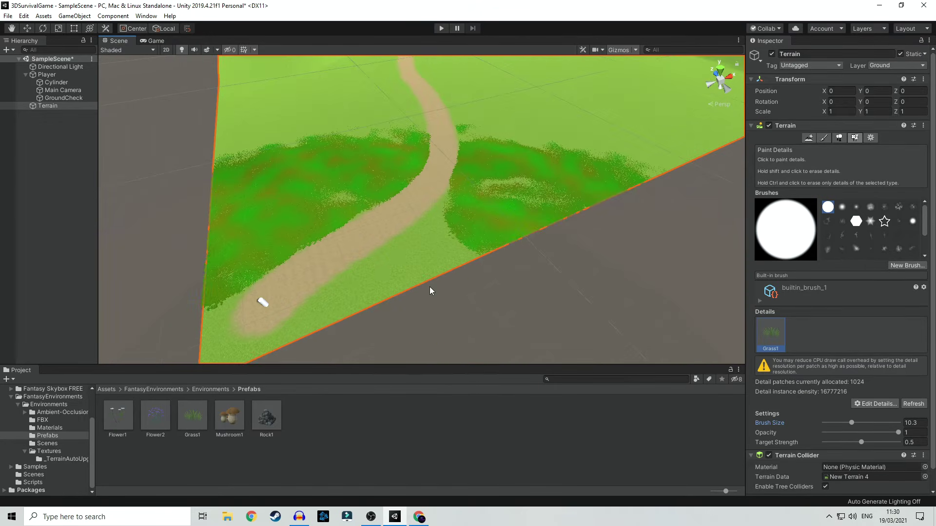
{"action": "mouse_move", "coordinate": [422, 242]}
{"action": "left_mouse_down"}
{"action": "mouse_move", "coordinate": [379, 269]}
{"action": "mouse_move", "coordinate": [416, 284]}
{"action": "mouse_move", "coordinate": [341, 295]}
{"action": "mouse_move", "coordinate": [337, 323]}
{"action": "left_mouse_up"}
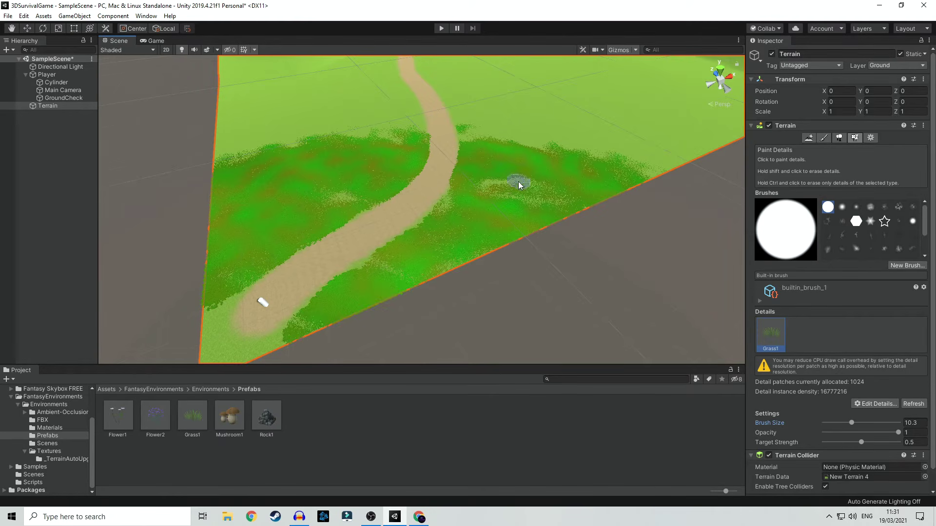
Step: Examine the grass coverage and the cleared path edges across the painted area from several distances
{"action": "scroll", "coordinate": [519, 185], "scroll_direction": "down", "scroll_amount": 7}
{"action": "middle_click_drag", "start_coordinate": [473, 137], "coordinate": [405, 271]}
{"action": "middle_click_drag", "start_coordinate": [463, 241], "coordinate": [516, 144]}
{"action": "scroll", "coordinate": [396, 298], "scroll_direction": "up", "scroll_amount": 6}
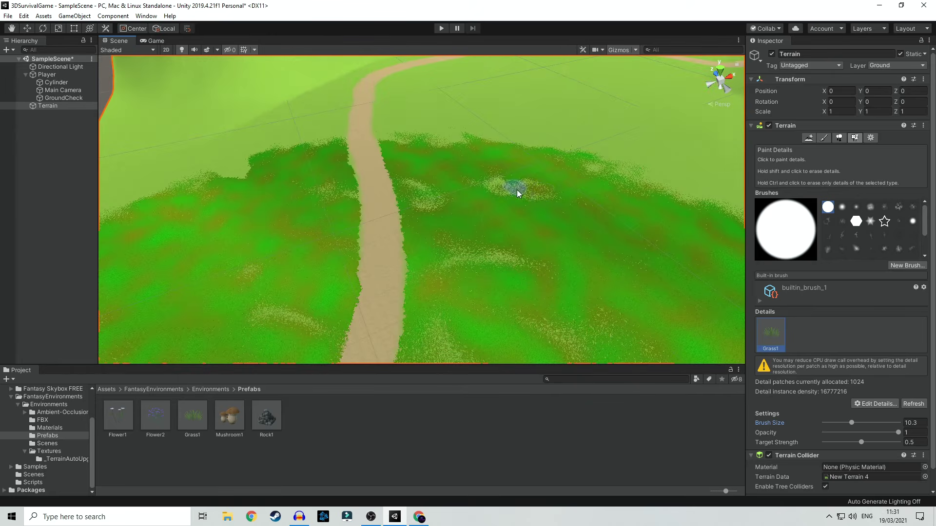
{"action": "middle_click_drag", "start_coordinate": [487, 273], "coordinate": [505, 259]}
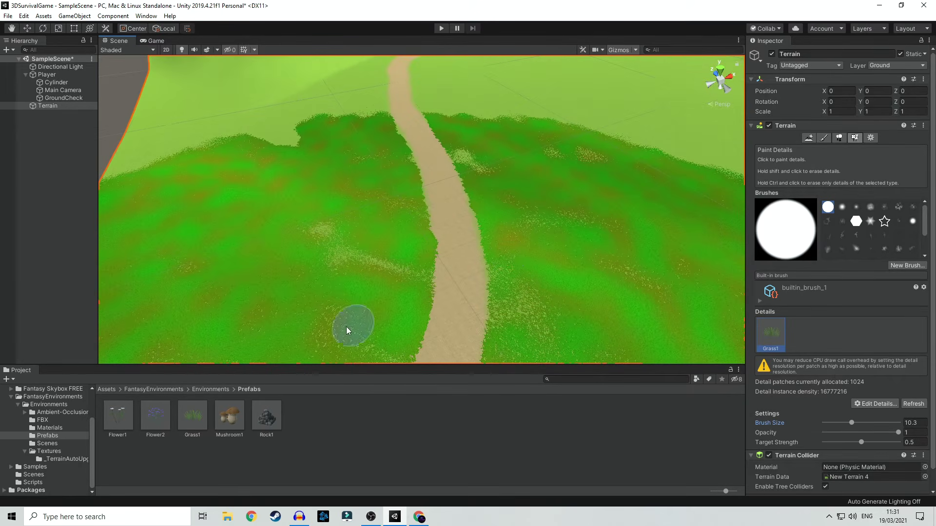
{"action": "scroll", "coordinate": [438, 271], "scroll_direction": "down", "scroll_amount": 6}
{"action": "scroll", "coordinate": [467, 297], "scroll_direction": "up", "scroll_amount": 5}
{"action": "middle_click_drag", "start_coordinate": [462, 300], "coordinate": [472, 169]}
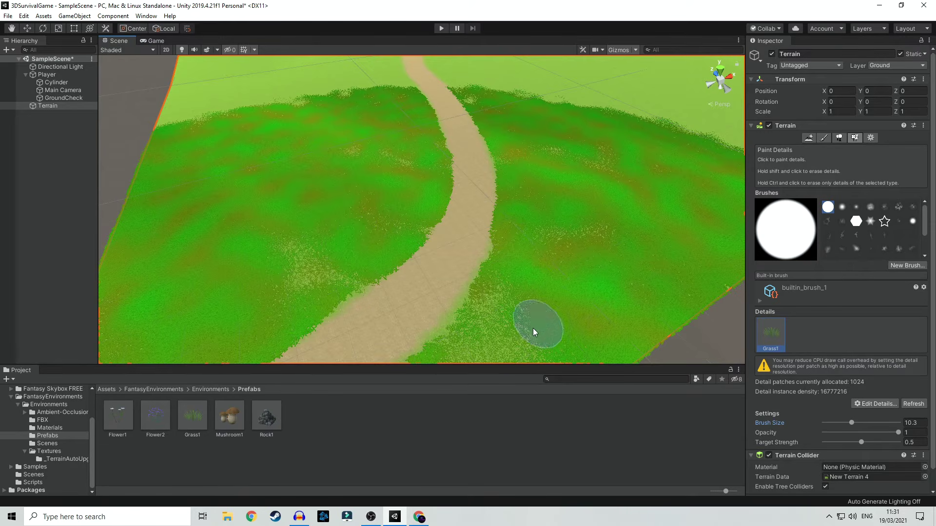
Step: Test the grass in play mode by walking along the path and beside the grass, and exit play mode
{"action": "left_click", "coordinate": [441, 32]}
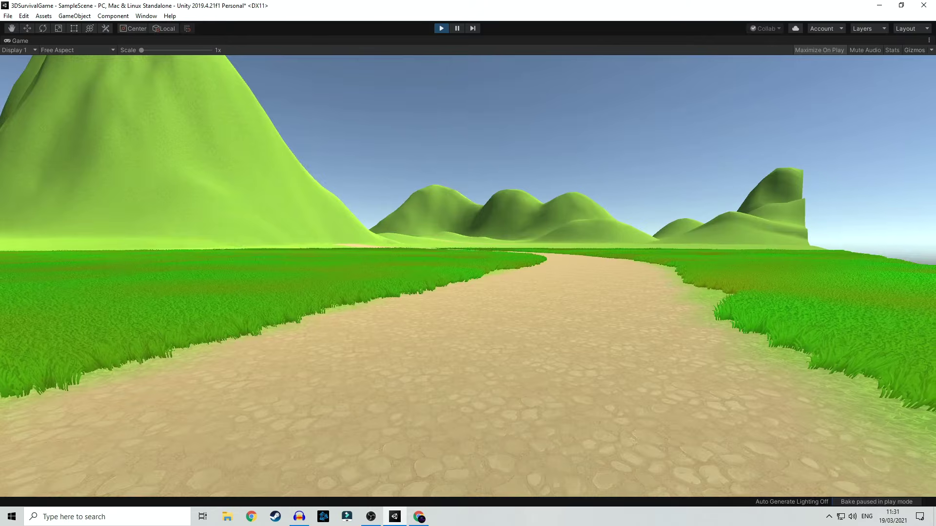
{"action": "key", "text": "w"}
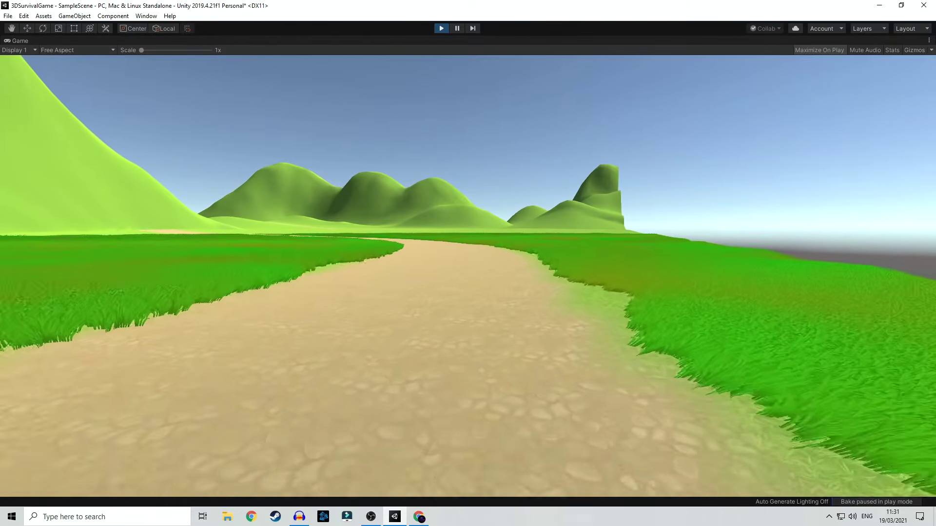
{"action": "key", "text": "w"}
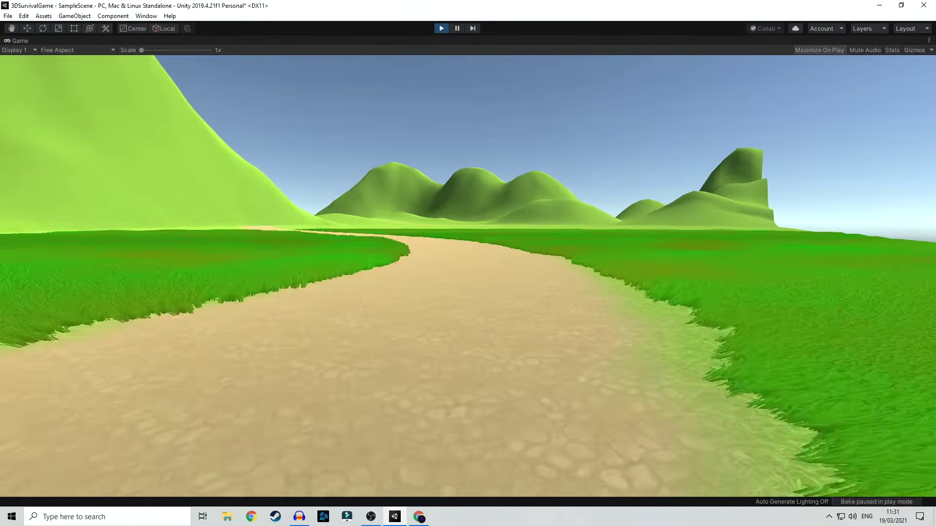
{"action": "key", "text": "w"}
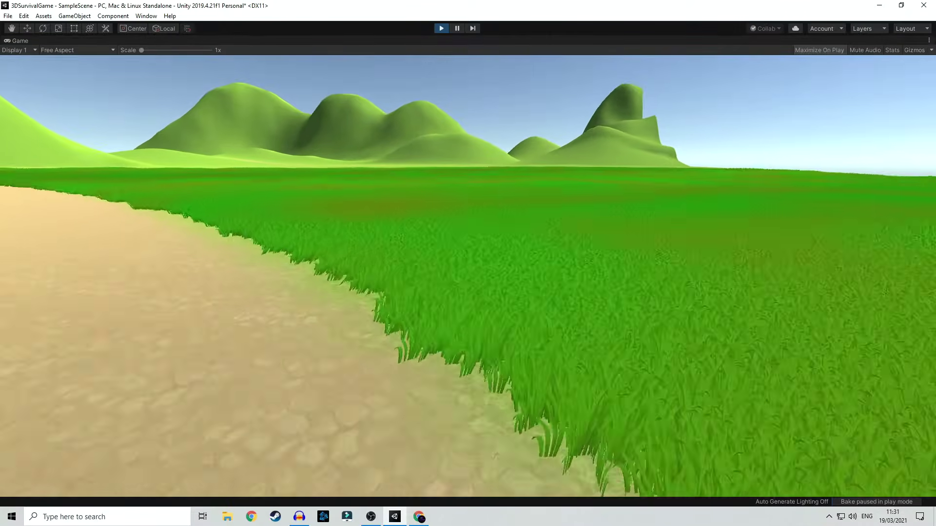
{"action": "key", "text": "w"}
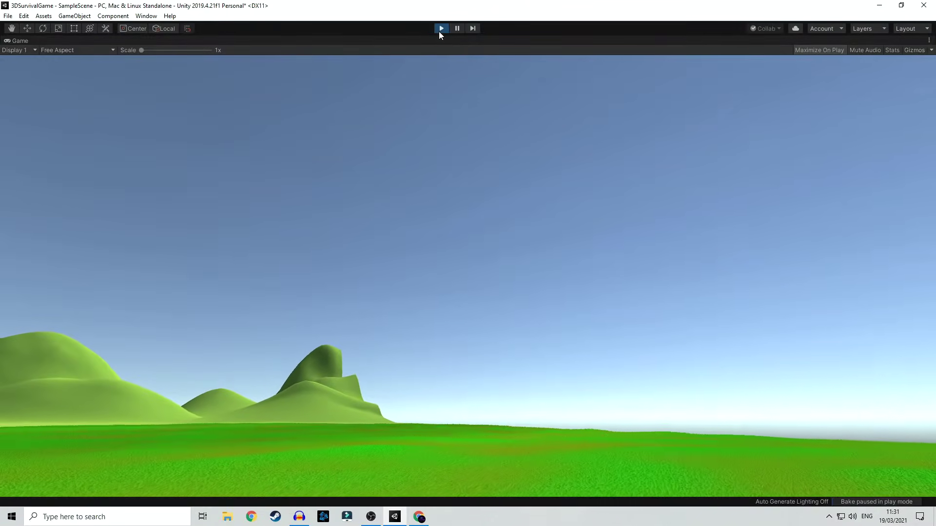
{"action": "left_click", "coordinate": [440, 29]}
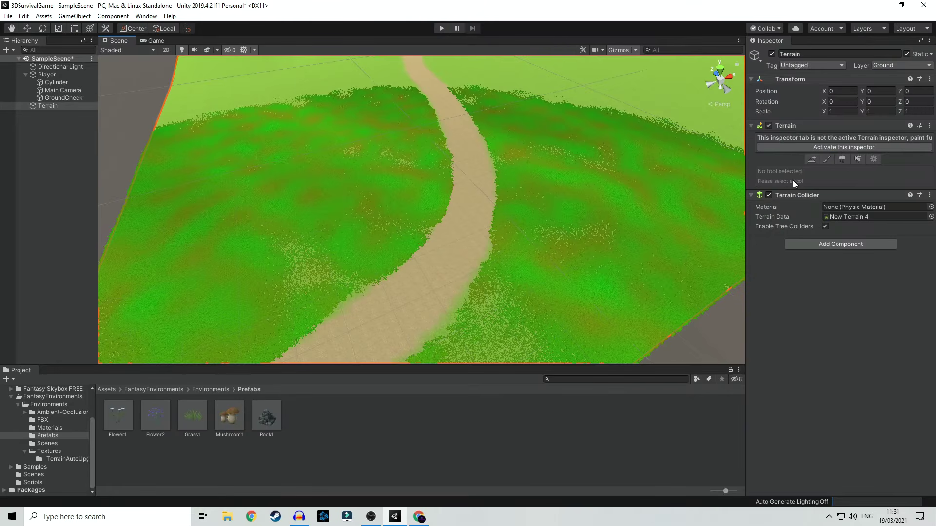
Step: Reactivate the terrain inspector and change the Grass1 detail mesh's dry color to green 1ACD22
{"action": "left_click", "coordinate": [830, 147]}
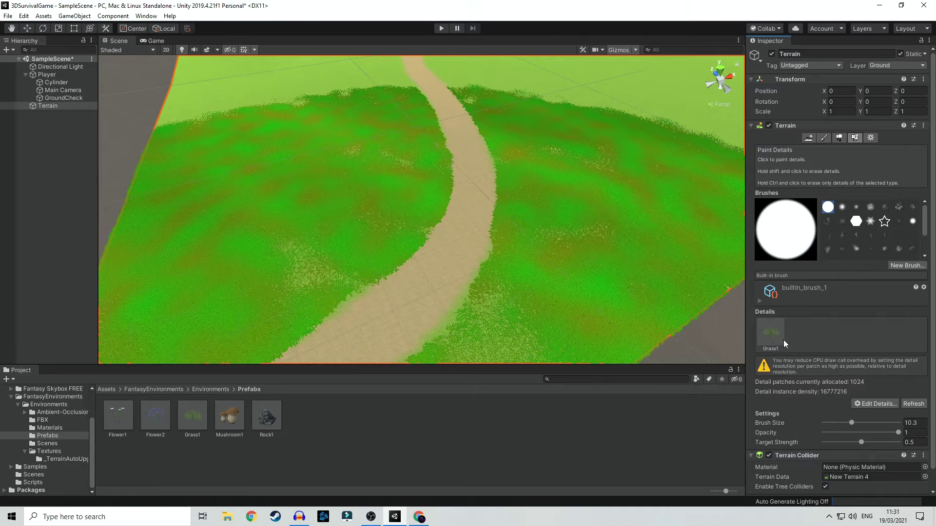
{"action": "double_click", "coordinate": [769, 327]}
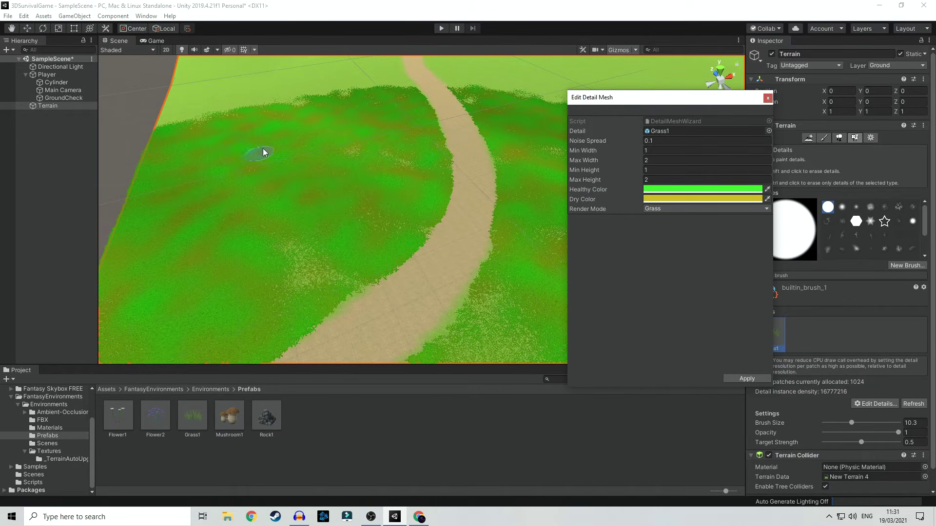
{"action": "left_click", "coordinate": [661, 200]}
{"action": "left_click_drag", "start_coordinate": [42, 52], "coordinate": [40, 54]}
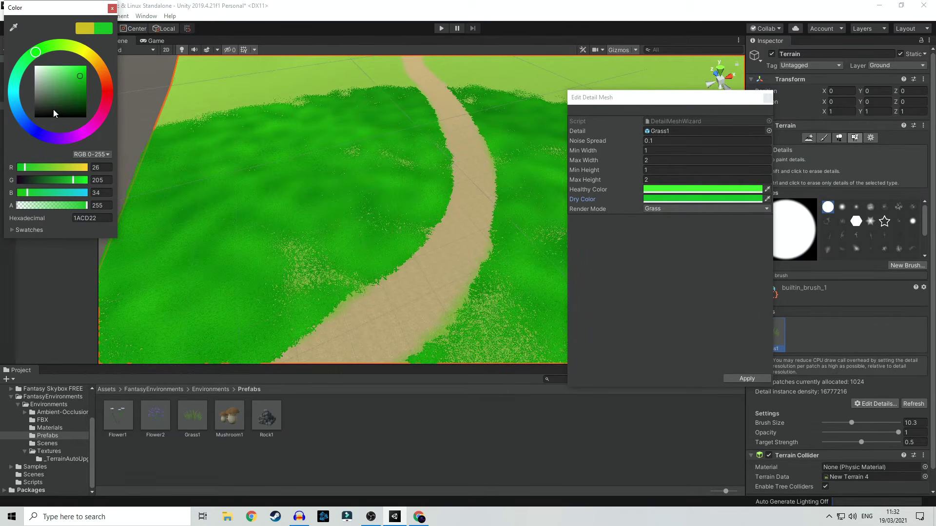
Step: Set the Grass1 detail mesh's dry color to the bright green 00CB09
{"action": "mouse_move", "coordinate": [78, 95]}
{"action": "left_mouse_down"}
{"action": "mouse_move", "coordinate": [83, 101]}
{"action": "mouse_move", "coordinate": [82, 71]}
{"action": "mouse_move", "coordinate": [48, 84]}
{"action": "mouse_move", "coordinate": [68, 88]}
{"action": "left_mouse_up"}
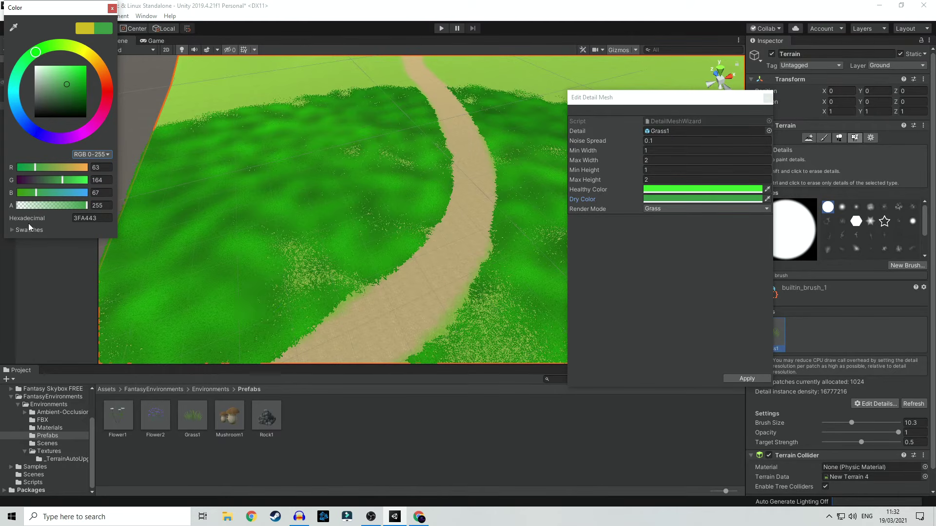
{"action": "left_click_drag", "start_coordinate": [82, 210], "coordinate": [88, 208]}
{"action": "mouse_move", "coordinate": [75, 78]}
{"action": "left_mouse_down"}
{"action": "mouse_move", "coordinate": [89, 74]}
{"action": "mouse_move", "coordinate": [81, 69]}
{"action": "mouse_move", "coordinate": [87, 77]}
{"action": "left_mouse_up"}
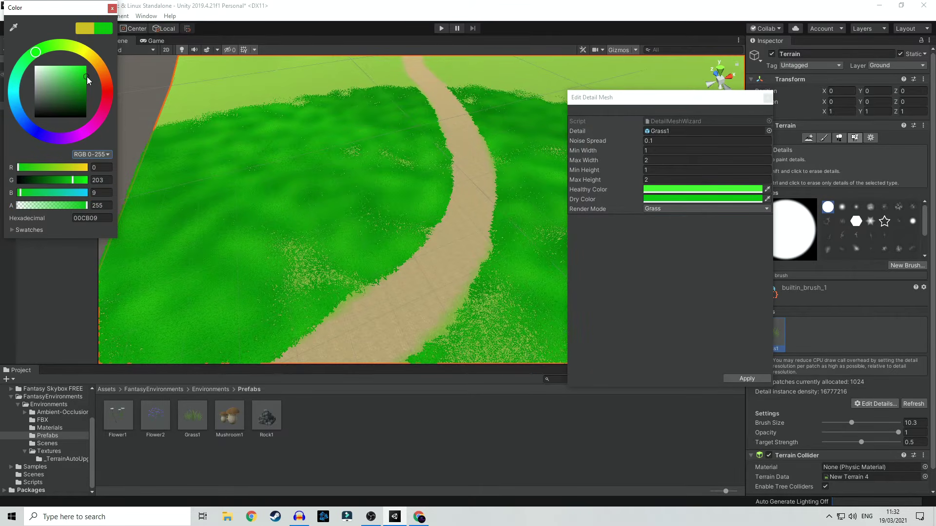
{"action": "left_click", "coordinate": [112, 8]}
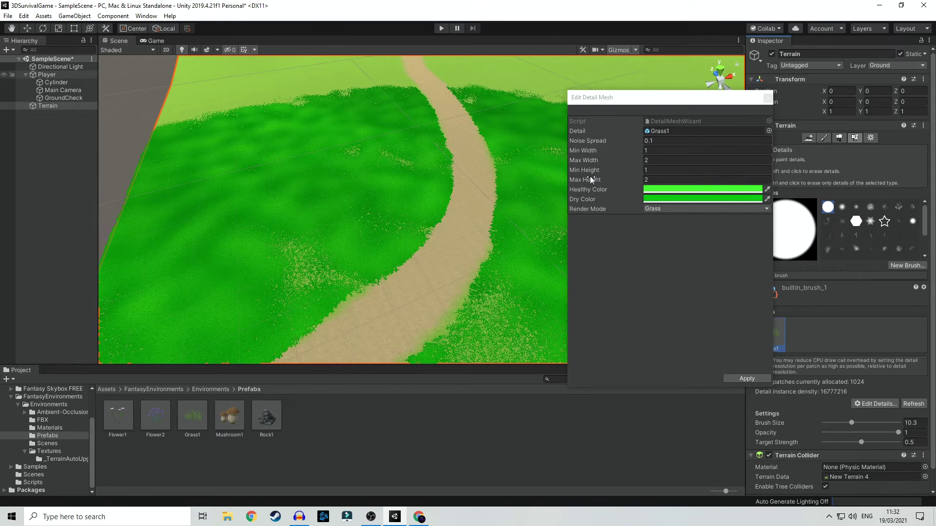
Step: Examine the painted grass on both sides of the path, up close and from farther away
{"action": "scroll", "coordinate": [372, 288], "scroll_direction": "up", "scroll_amount": 4}
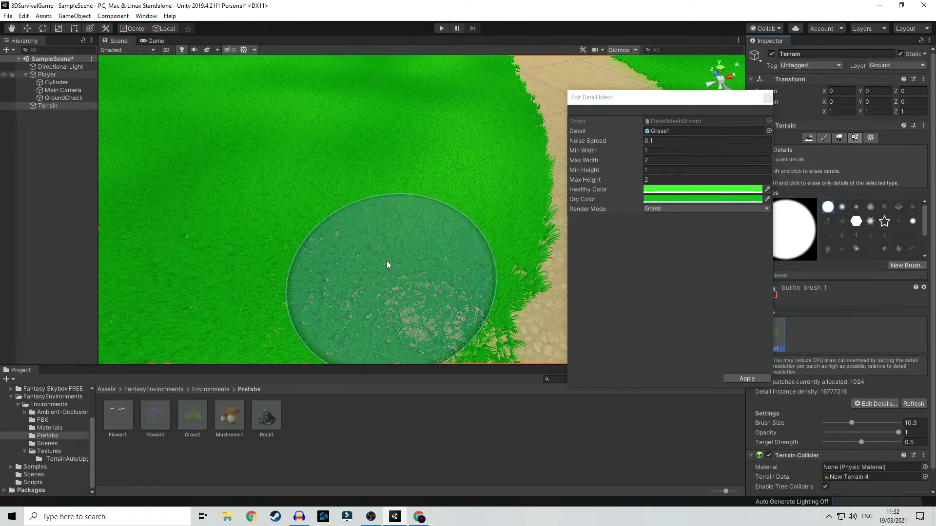
{"action": "mouse_move", "coordinate": [340, 261]}
{"action": "middle_mouse_down"}
{"action": "mouse_move", "coordinate": [344, 249]}
{"action": "mouse_move", "coordinate": [305, 248]}
{"action": "middle_mouse_up"}
{"action": "scroll", "coordinate": [344, 250], "scroll_direction": "down", "scroll_amount": 1}
{"action": "scroll", "coordinate": [345, 252], "scroll_direction": "down", "scroll_amount": 3}
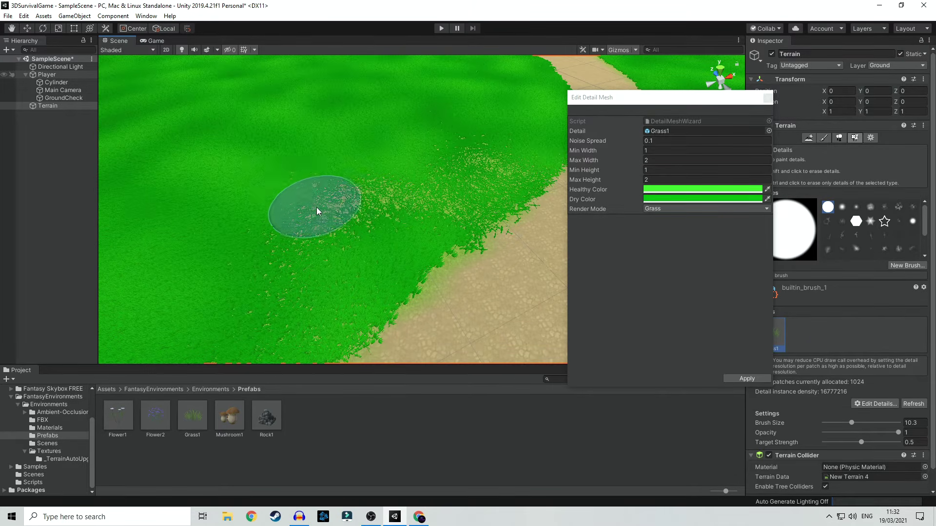
{"action": "scroll", "coordinate": [317, 209], "scroll_direction": "down", "scroll_amount": 5}
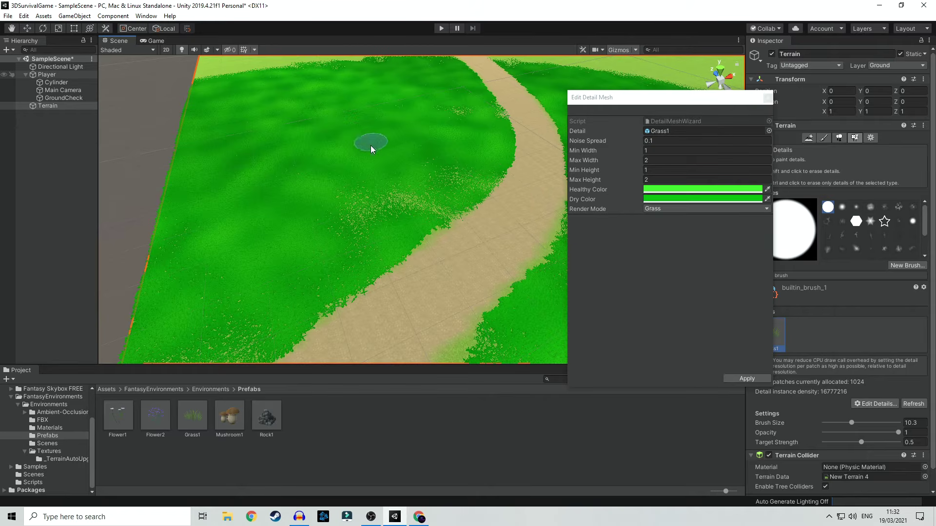
{"action": "mouse_move", "coordinate": [441, 272]}
{"action": "middle_mouse_down"}
{"action": "mouse_move", "coordinate": [425, 272]}
{"action": "mouse_move", "coordinate": [433, 254]}
{"action": "mouse_move", "coordinate": [437, 274]}
{"action": "middle_mouse_up"}
{"action": "scroll", "coordinate": [386, 211], "scroll_direction": "up", "scroll_amount": 3}
{"action": "middle_click_drag", "start_coordinate": [430, 188], "coordinate": [419, 213]}
{"action": "scroll", "coordinate": [408, 211], "scroll_direction": "up", "scroll_amount": 4}
{"action": "scroll", "coordinate": [412, 217], "scroll_direction": "down", "scroll_amount": 3}
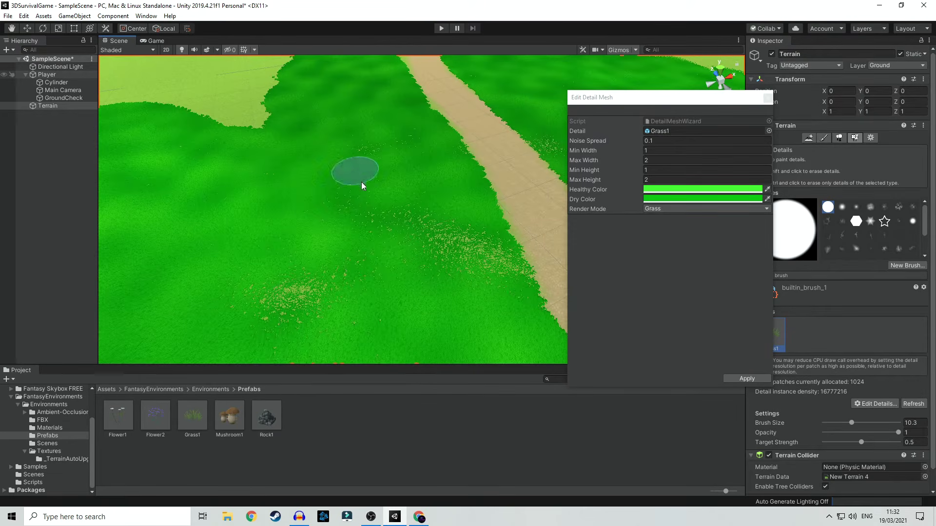
{"action": "middle_click_drag", "start_coordinate": [458, 283], "coordinate": [394, 248]}
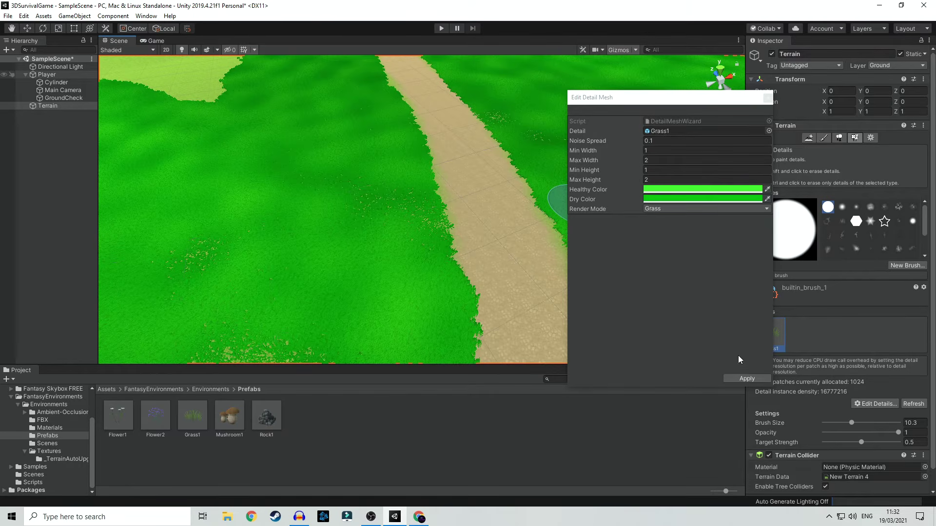
Step: Apply the edited detail mesh settings to Grass1 and view the grass across the terrain
{"action": "left_click", "coordinate": [746, 379]}
{"action": "middle_click_drag", "start_coordinate": [559, 346], "coordinate": [517, 304]}
{"action": "scroll", "coordinate": [522, 286], "scroll_direction": "up", "scroll_amount": 10}
{"action": "scroll", "coordinate": [487, 261], "scroll_direction": "down", "scroll_amount": 12}
{"action": "mouse_move", "coordinate": [312, 249]}
{"action": "middle_mouse_down"}
{"action": "mouse_move", "coordinate": [473, 234]}
{"action": "mouse_move", "coordinate": [463, 229]}
{"action": "middle_mouse_up"}
{"action": "scroll", "coordinate": [477, 275], "scroll_direction": "up", "scroll_amount": 10}
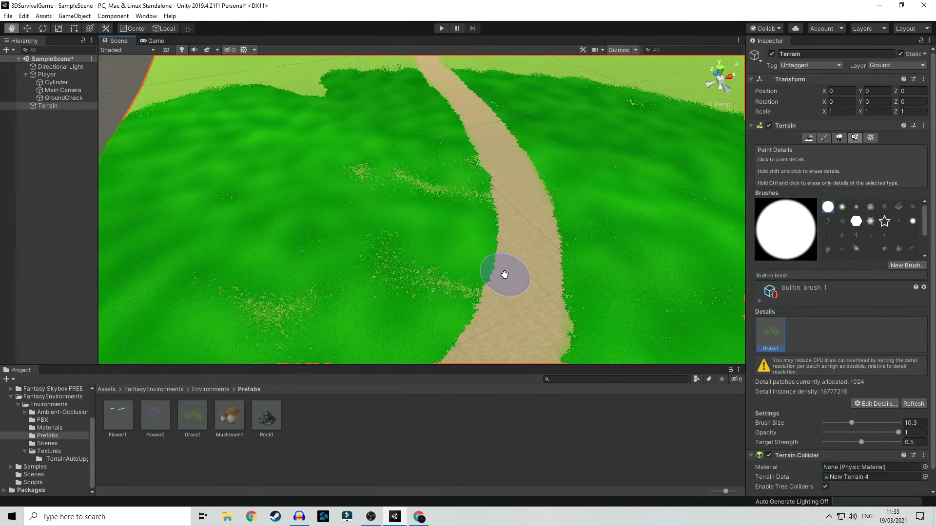
Step: Run the game to check the recolored grass, stop it, and look over the path in the scene
{"action": "left_click", "coordinate": [443, 29]}
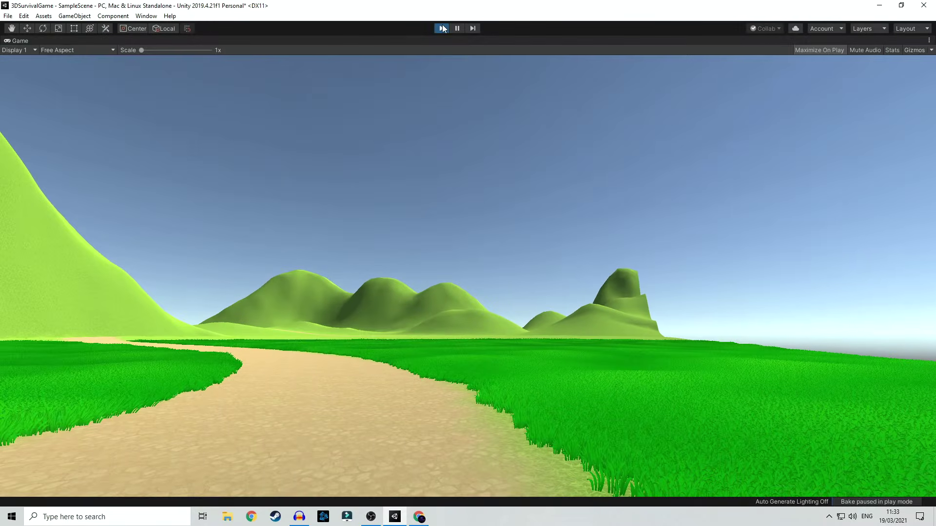
{"action": "left_click", "coordinate": [442, 29]}
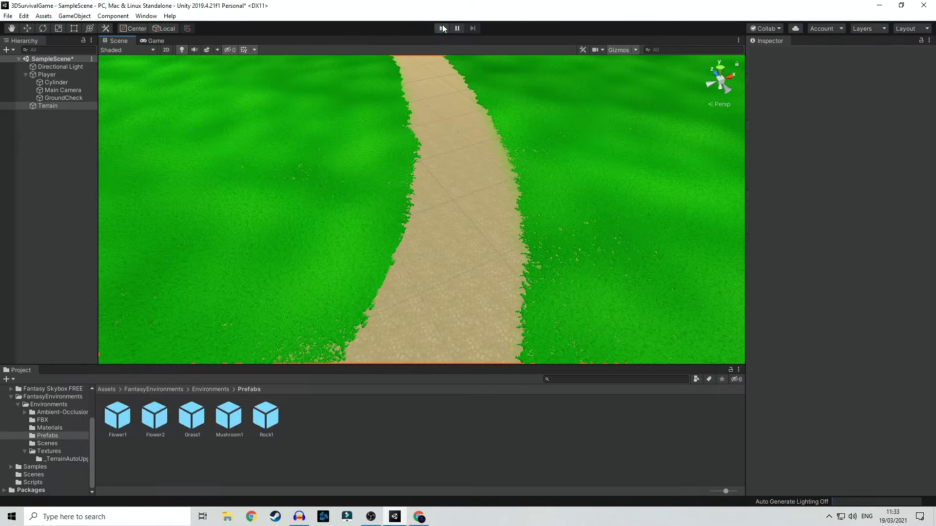
{"action": "scroll", "coordinate": [462, 280], "scroll_direction": "up", "scroll_amount": 6}
{"action": "scroll", "coordinate": [465, 278], "scroll_direction": "down", "scroll_amount": 6}
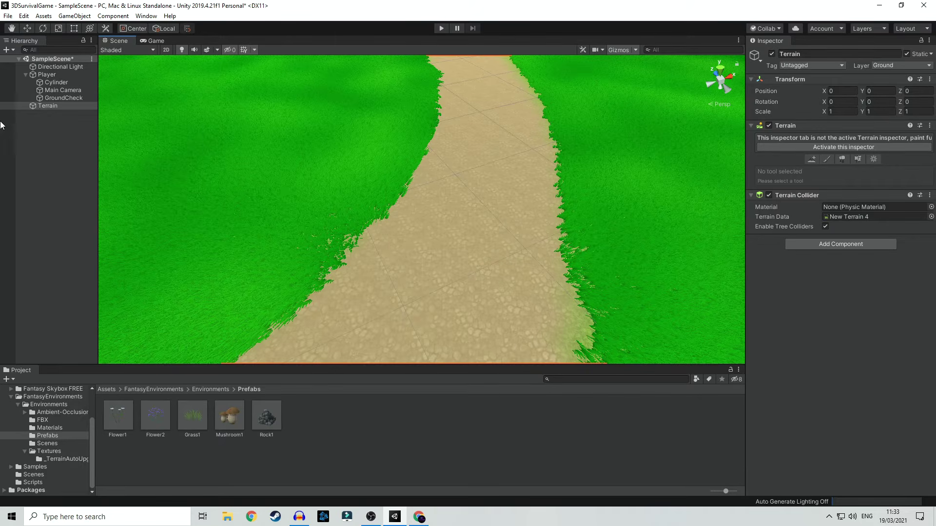
Step: In the terrain's wind settings for grass, set the speed to 0.1 and the size to 0.2
{"action": "left_click", "coordinate": [853, 147]}
{"action": "left_click", "coordinate": [872, 138]}
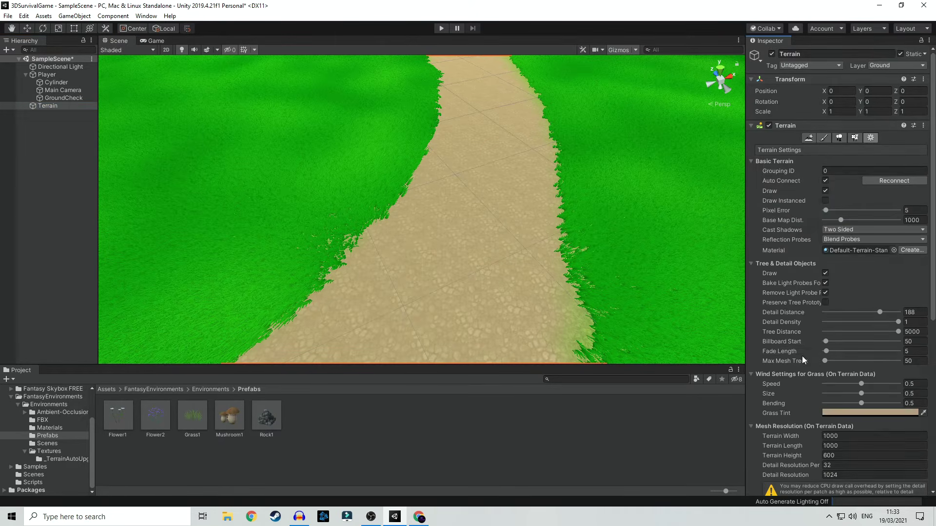
{"action": "scroll", "coordinate": [802, 356], "scroll_direction": "down", "scroll_amount": 3}
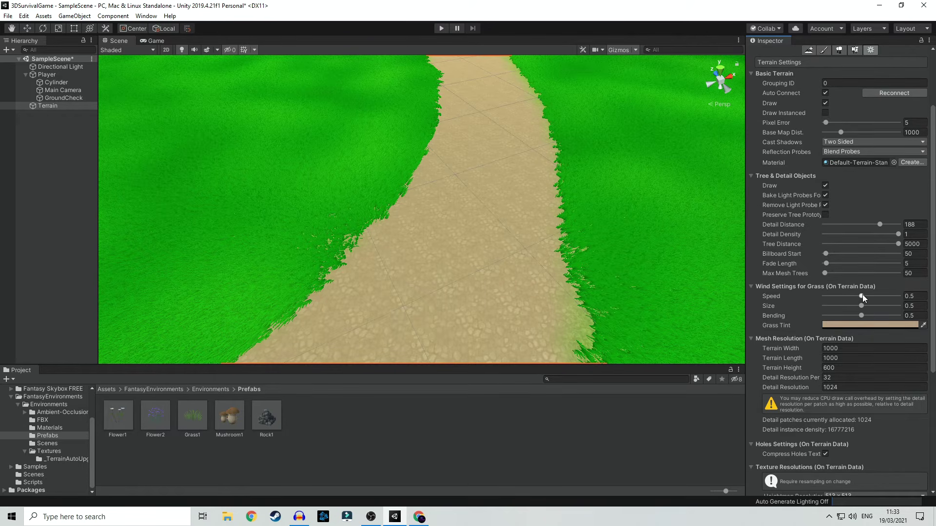
{"action": "left_click", "coordinate": [919, 299]}
{"action": "type", "text": "0.2"}
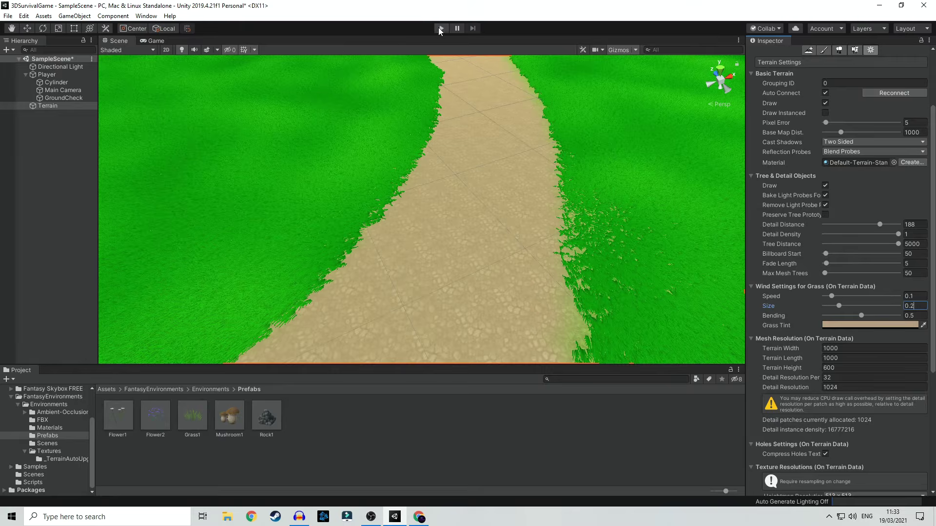
Step: Run the game to check the grass movement with the edited wind settings, and stop it
{"action": "left_click", "coordinate": [441, 29]}
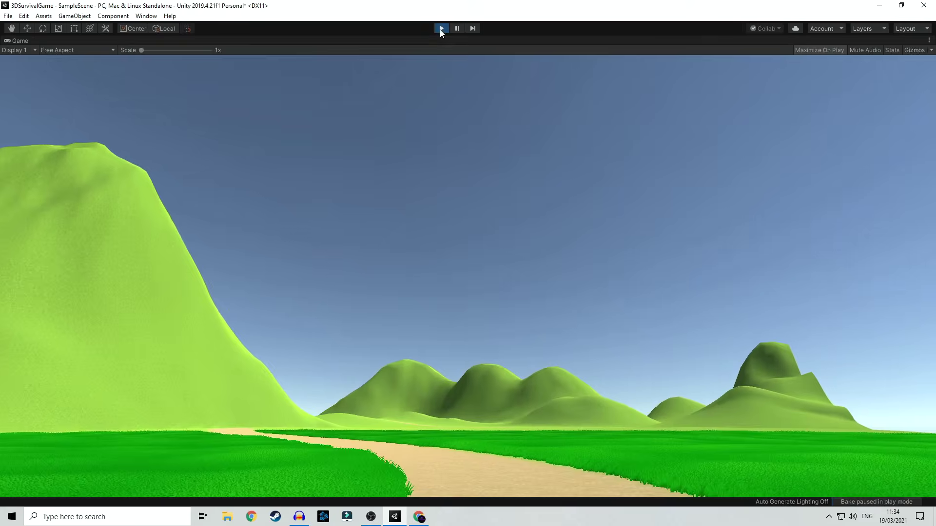
{"action": "left_click", "coordinate": [442, 29]}
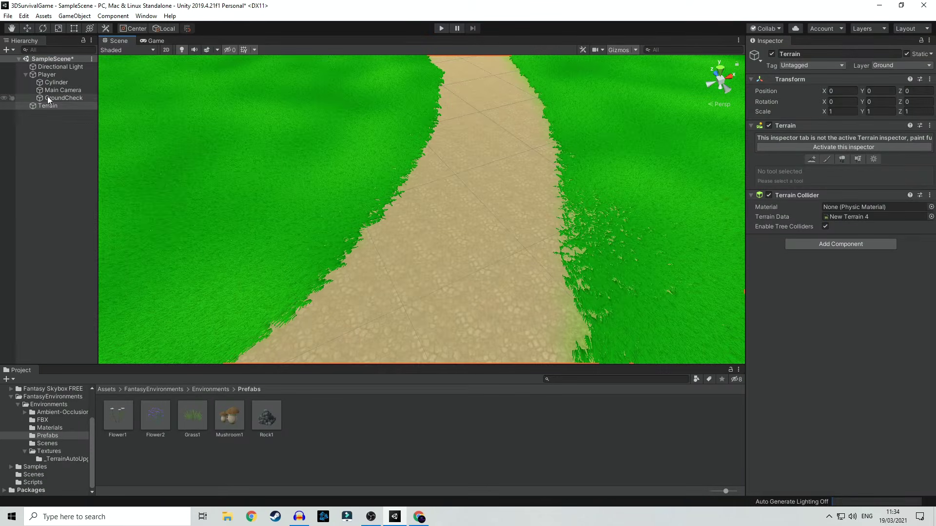
{"action": "scroll", "coordinate": [337, 259], "scroll_direction": "down", "scroll_amount": 8}
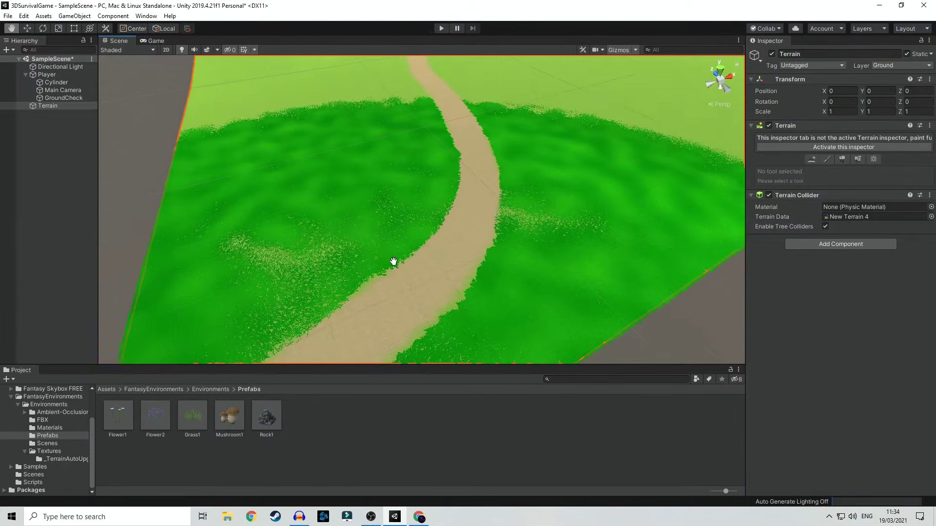
{"action": "scroll", "coordinate": [392, 263], "scroll_direction": "up", "scroll_amount": 3}
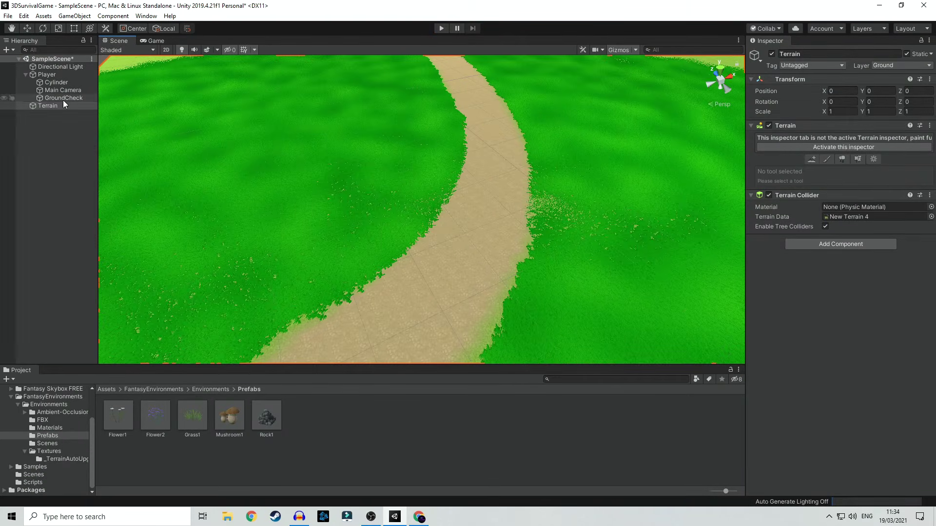
Step: Add a new detail mesh to the terrain using the Flower2 prefab
{"action": "left_click", "coordinate": [856, 147]}
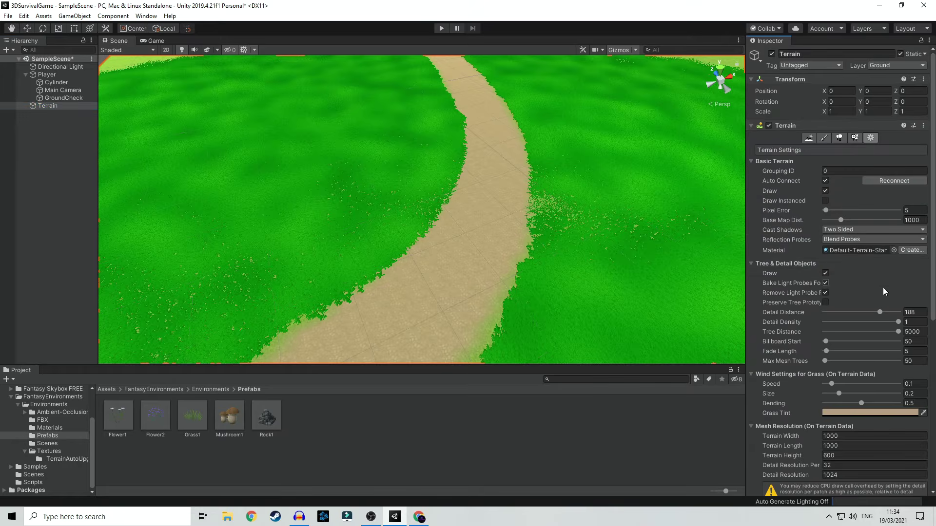
{"action": "left_click", "coordinate": [855, 138]}
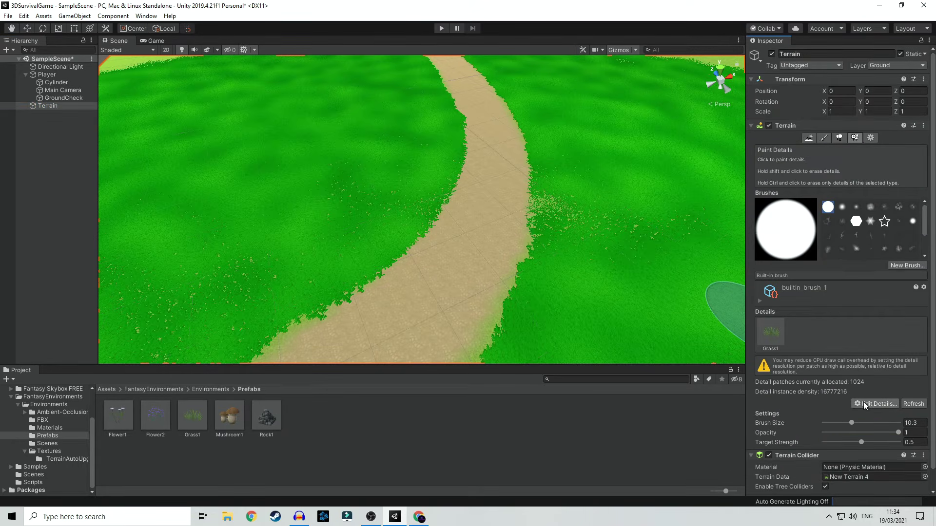
{"action": "left_click", "coordinate": [880, 407]}
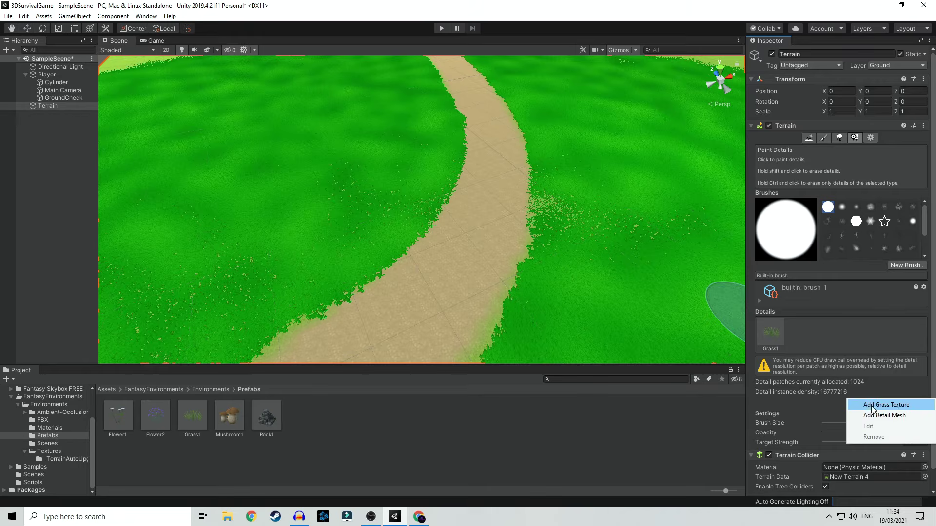
{"action": "left_click", "coordinate": [884, 417]}
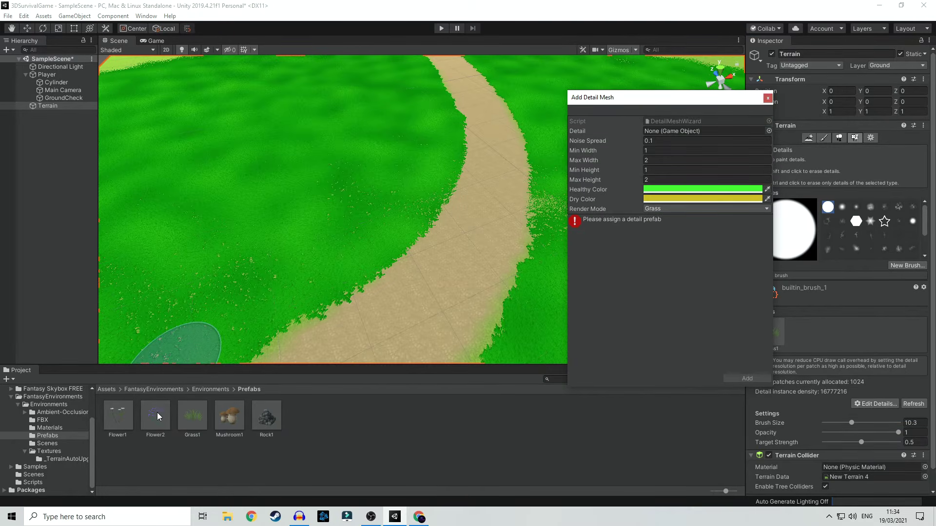
{"action": "left_click_drag", "start_coordinate": [156, 420], "coordinate": [681, 133]}
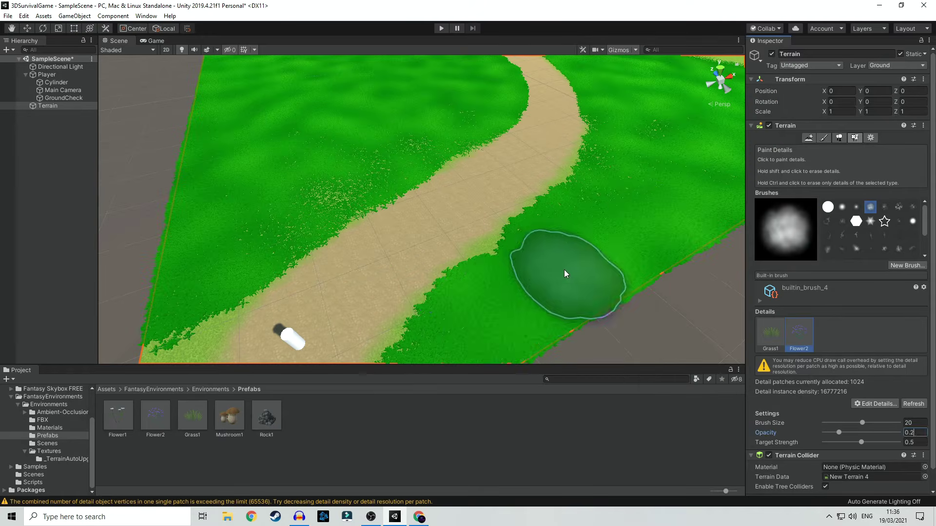
Step: Paint Flower2 patches into the grass on both sides of the path with builtin_brush_4, brush size 20 and opacity 0.2
{"action": "mouse_move", "coordinate": [564, 274]}
{"action": "left_mouse_down"}
{"action": "mouse_move", "coordinate": [507, 311]}
{"action": "mouse_move", "coordinate": [627, 259]}
{"action": "mouse_move", "coordinate": [634, 172]}
{"action": "mouse_move", "coordinate": [628, 113]}
{"action": "mouse_move", "coordinate": [609, 78]}
{"action": "mouse_move", "coordinate": [636, 92]}
{"action": "mouse_move", "coordinate": [658, 140]}
{"action": "mouse_move", "coordinate": [695, 122]}
{"action": "mouse_move", "coordinate": [714, 146]}
{"action": "mouse_move", "coordinate": [703, 207]}
{"action": "left_mouse_up"}
{"action": "left_click_drag", "start_coordinate": [223, 247], "coordinate": [274, 215]}
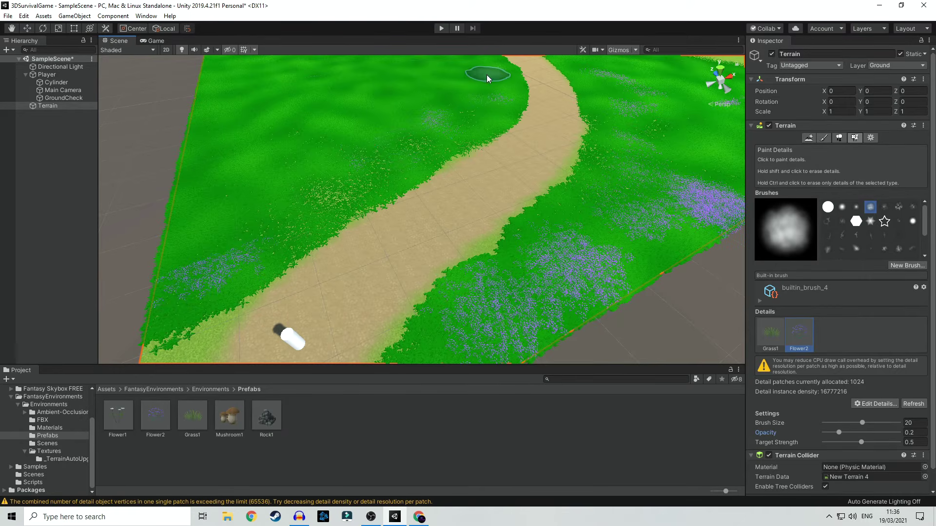
Step: Run the game, walk along the path to inspect the purple flower patches, and stop it
{"action": "left_click", "coordinate": [440, 28]}
{"action": "key", "text": "w"}
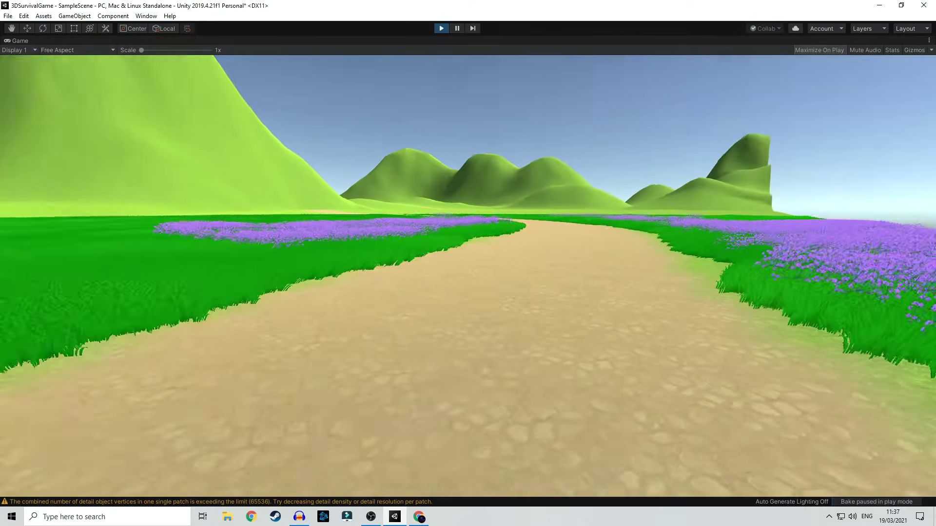
{"action": "key", "text": "w"}
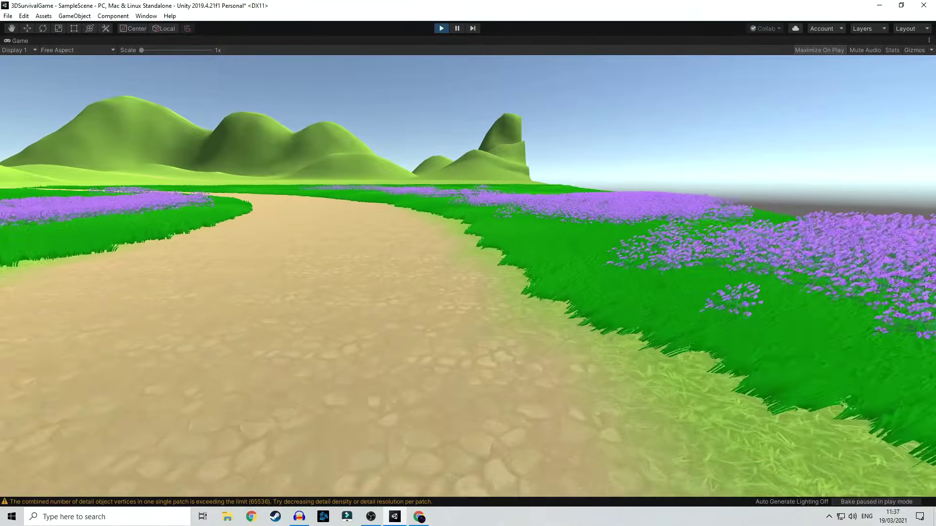
{"action": "key", "text": "w"}
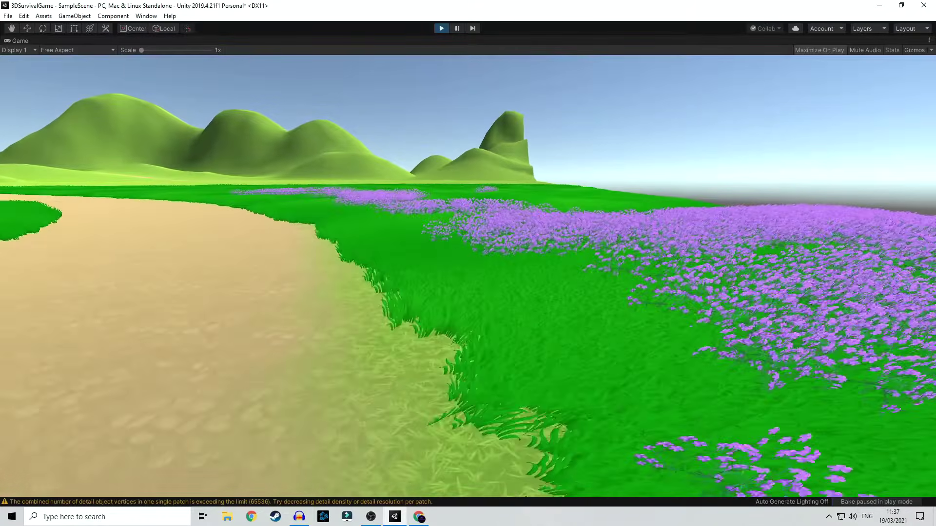
{"action": "key", "text": "w"}
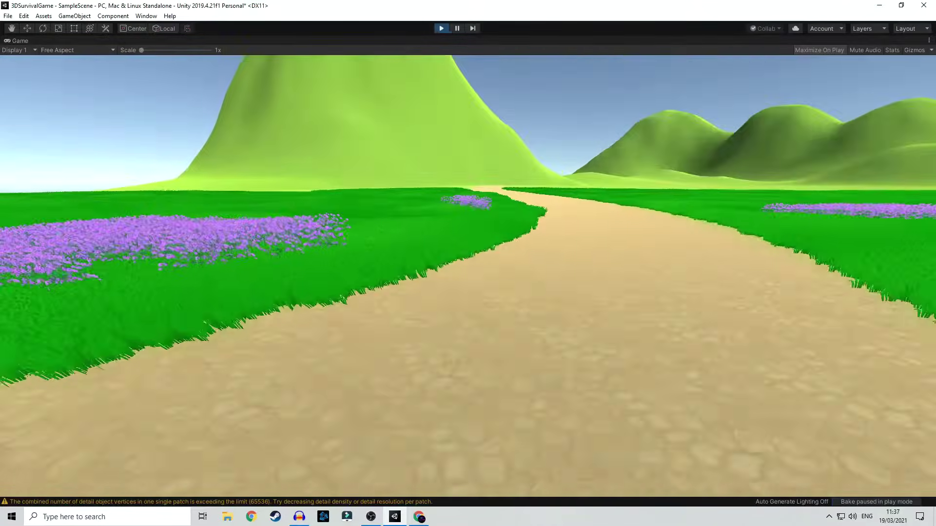
{"action": "key", "text": "w"}
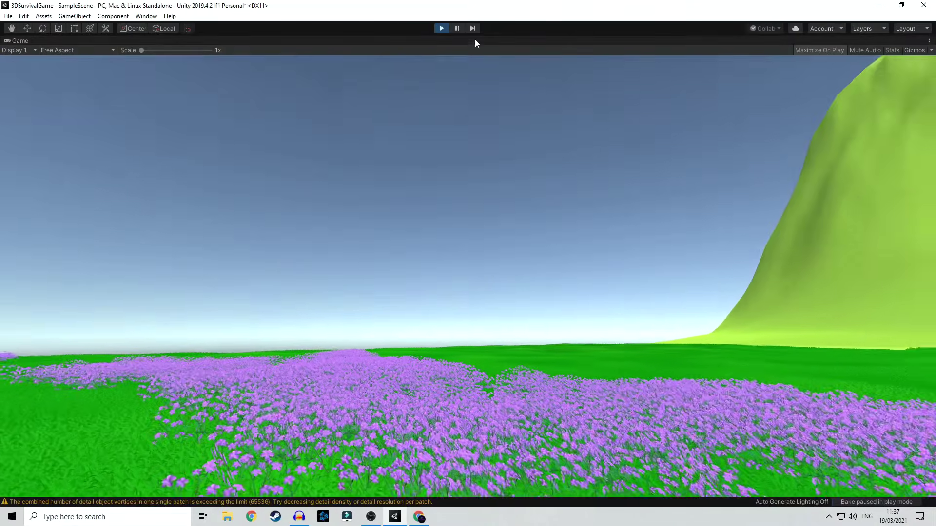
{"action": "left_click", "coordinate": [441, 29]}
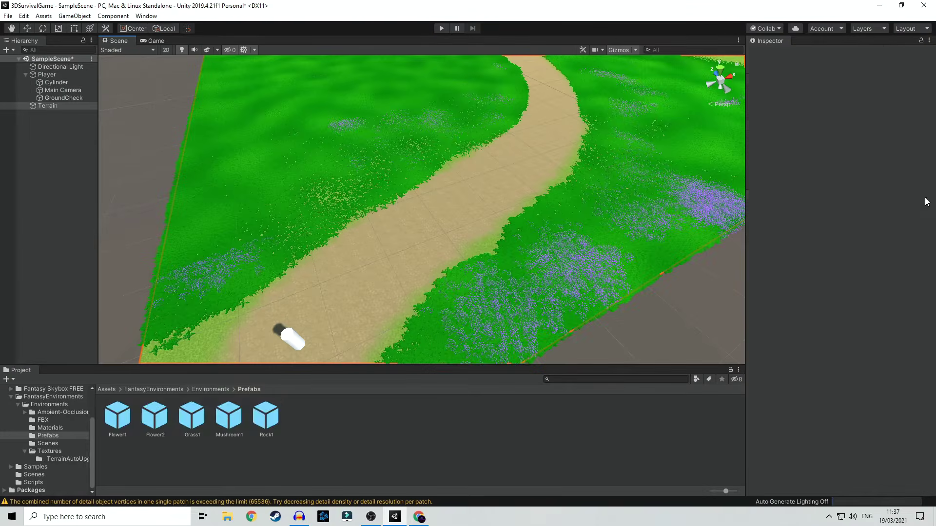
Step: Reactivate the terrain's inspector and open the Flower2 detail mesh for editing
{"action": "left_click", "coordinate": [834, 147]}
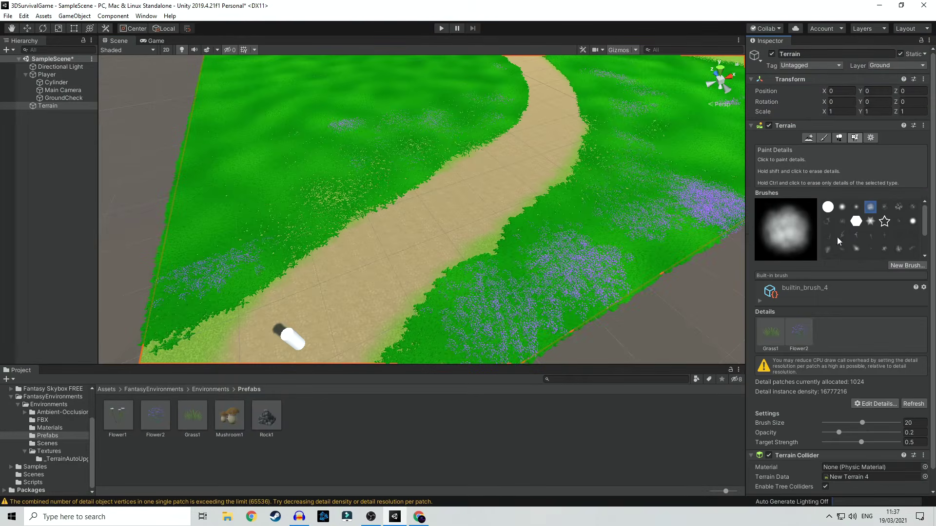
{"action": "double_click", "coordinate": [804, 336]}
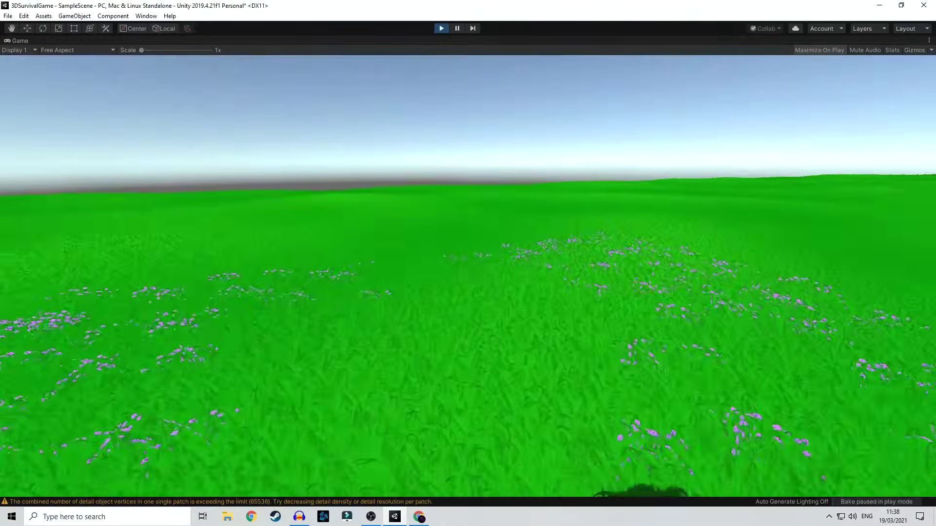
Step: Walk through the flowers and grass in the running game to check their size, and stop the game
{"action": "key", "text": "w"}
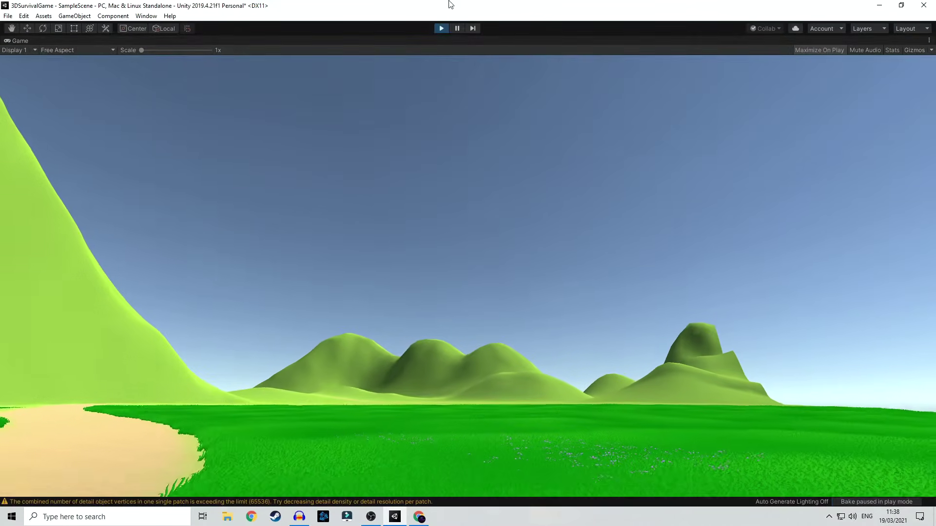
{"action": "left_click", "coordinate": [441, 27]}
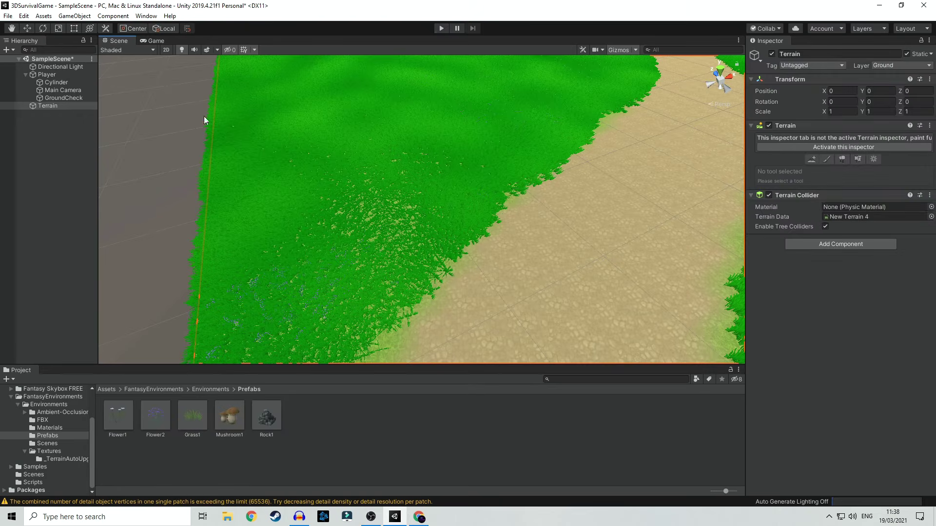
Step: Reactivate the terrain's inspector and add the Flower1 prefab as a new detail mesh
{"action": "left_click", "coordinate": [858, 150]}
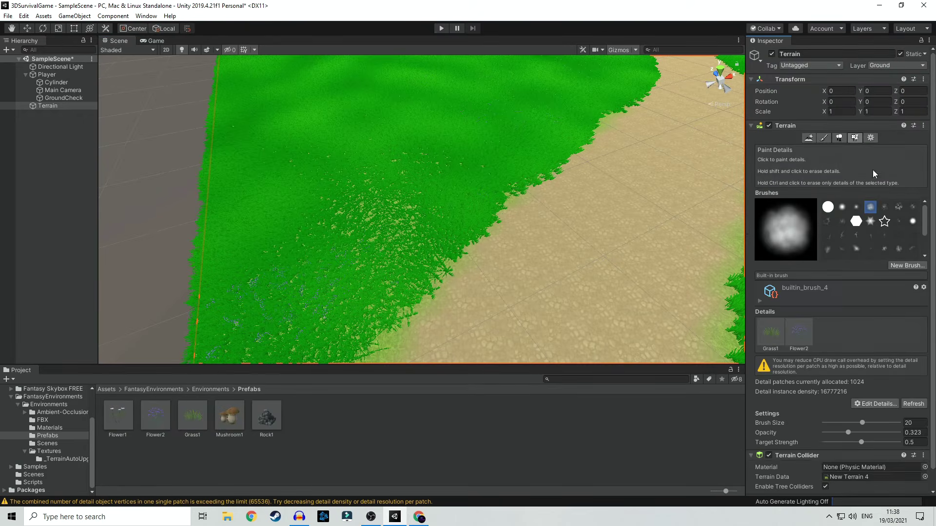
{"action": "left_click", "coordinate": [877, 404]}
{"action": "left_click", "coordinate": [880, 417]}
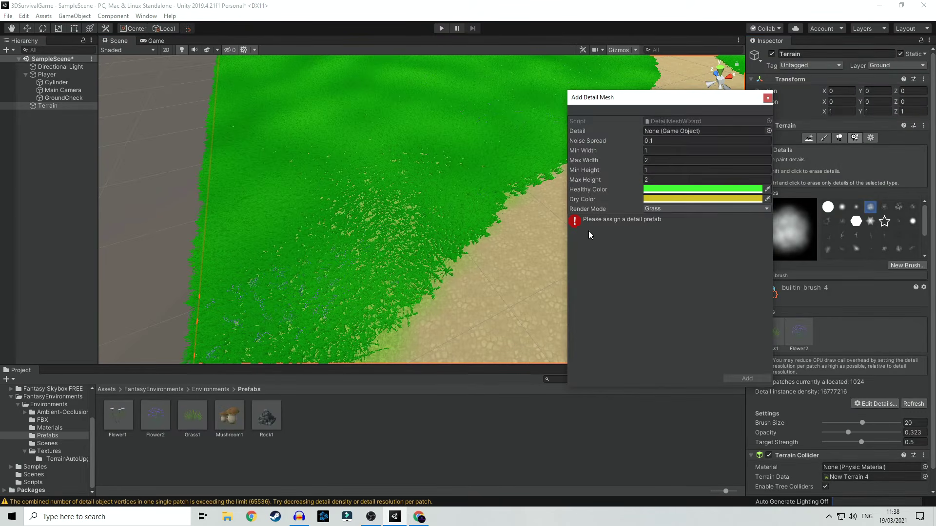
{"action": "left_click_drag", "start_coordinate": [119, 421], "coordinate": [684, 136]}
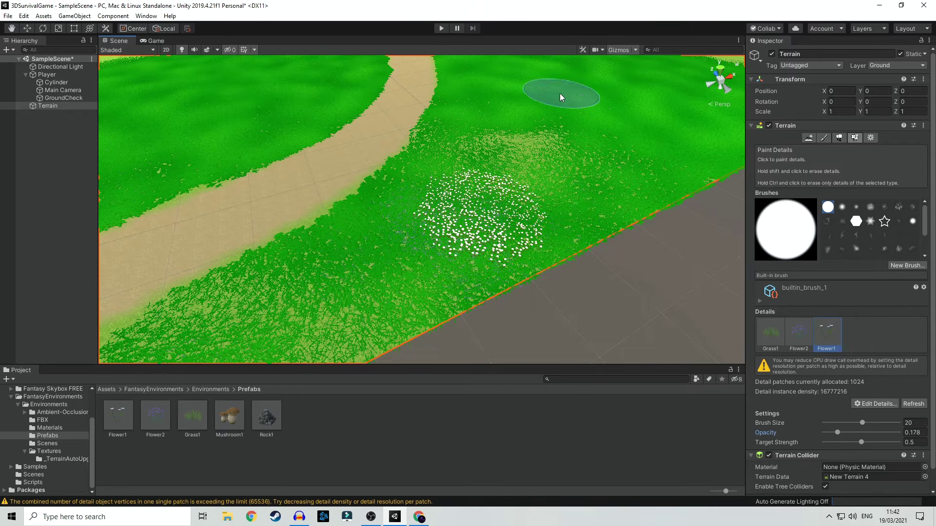
Step: Paint scattered Flower1 patches into the grass on both sides of the path with builtin_brush_1, brush size 20 and opacity 0.178
{"action": "left_click", "coordinate": [560, 98]}
{"action": "left_click", "coordinate": [168, 143]}
{"action": "mouse_move", "coordinate": [180, 132]}
{"action": "middle_mouse_down"}
{"action": "mouse_move", "coordinate": [197, 140]}
{"action": "mouse_move", "coordinate": [203, 193]}
{"action": "middle_mouse_up"}
{"action": "left_click", "coordinate": [323, 183]}
{"action": "left_click", "coordinate": [324, 100]}
{"action": "left_click", "coordinate": [164, 161]}
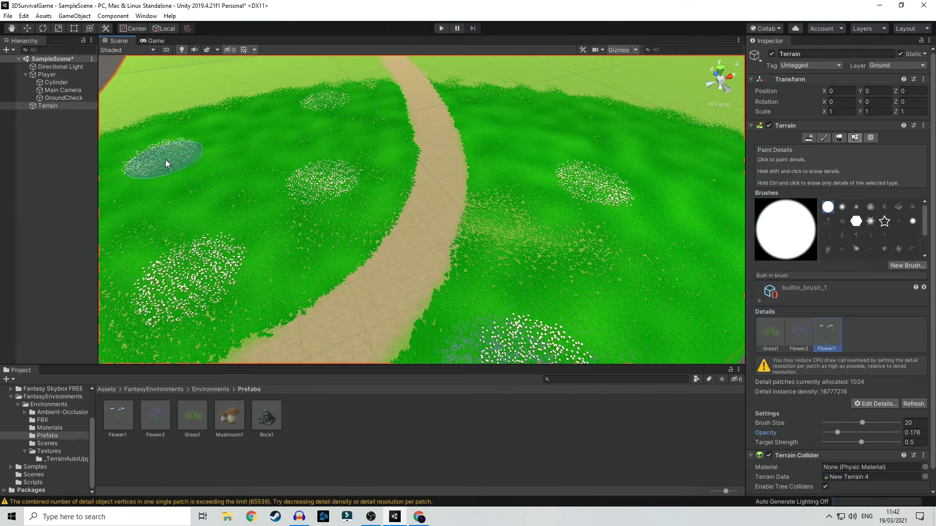
{"action": "left_click", "coordinate": [531, 110]}
{"action": "middle_click_drag", "start_coordinate": [644, 230], "coordinate": [627, 226]}
{"action": "left_click", "coordinate": [721, 172]}
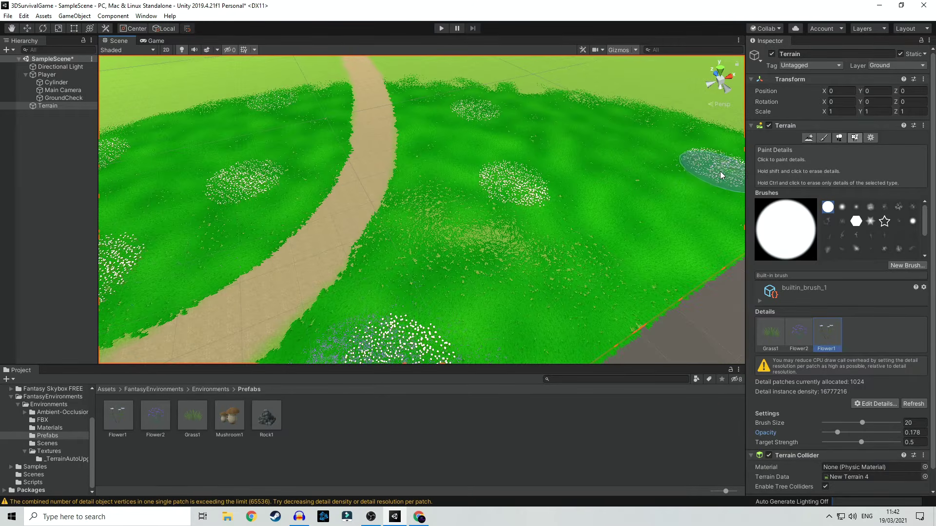
{"action": "scroll", "coordinate": [438, 98], "scroll_direction": "down", "scroll_amount": 2}
Step: Run the game, walk along the path to inspect the white flower patches, and stop it
{"action": "left_click", "coordinate": [443, 28]}
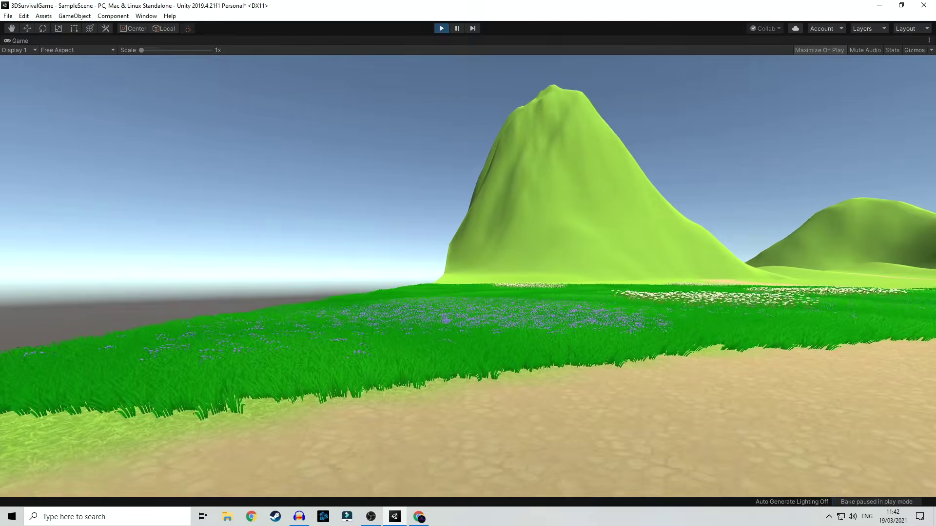
{"action": "key", "text": "w"}
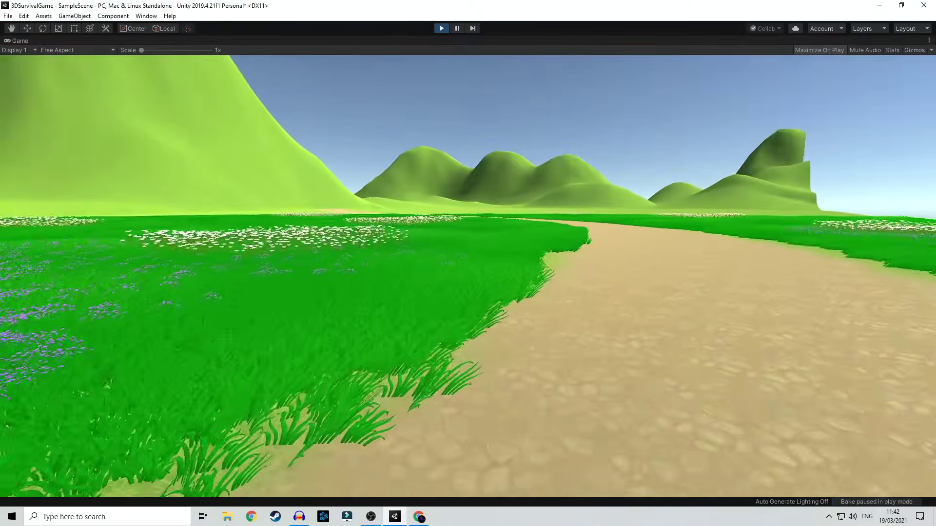
{"action": "key", "text": "w"}
{"action": "key", "text": "d"}
{"action": "key", "text": "w"}
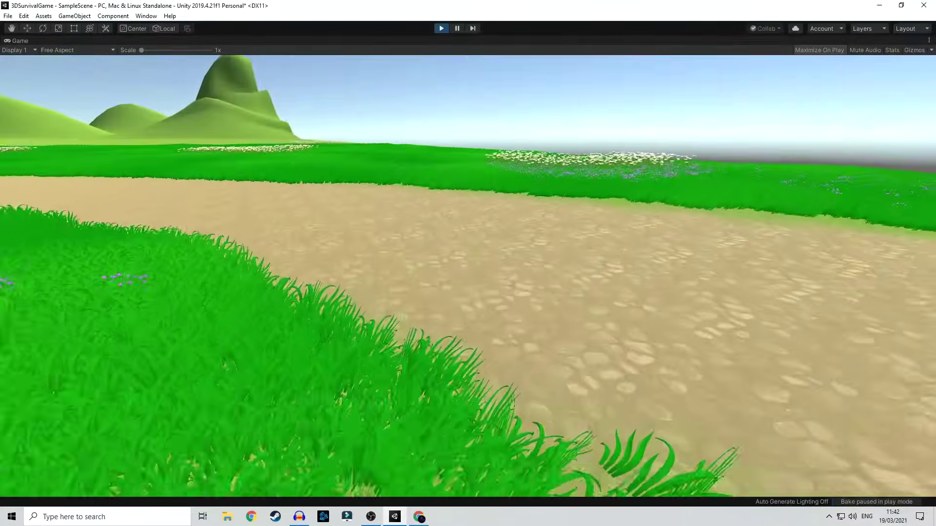
{"action": "key", "text": "w"}
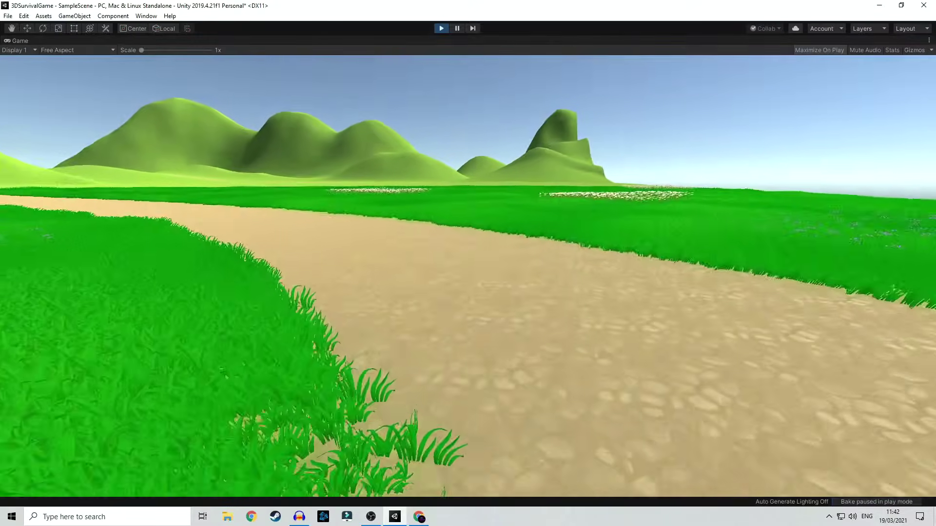
{"action": "key", "text": "Escape"}
{"action": "left_click", "coordinate": [441, 29]}
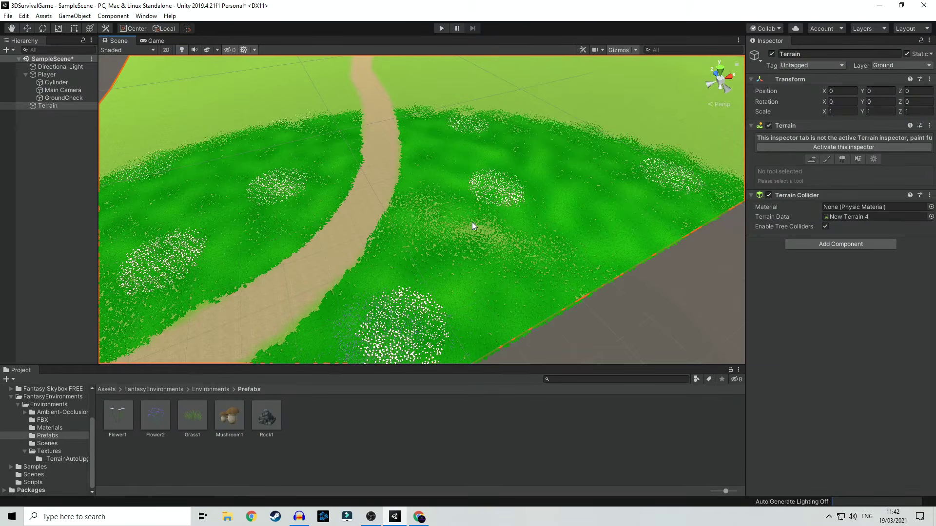
Step: Reactivate the terrain's inspector and add the FBX Birch_tree1 as a paintable tree with bend factor 0
{"action": "middle_click_drag", "start_coordinate": [407, 234], "coordinate": [420, 253]}
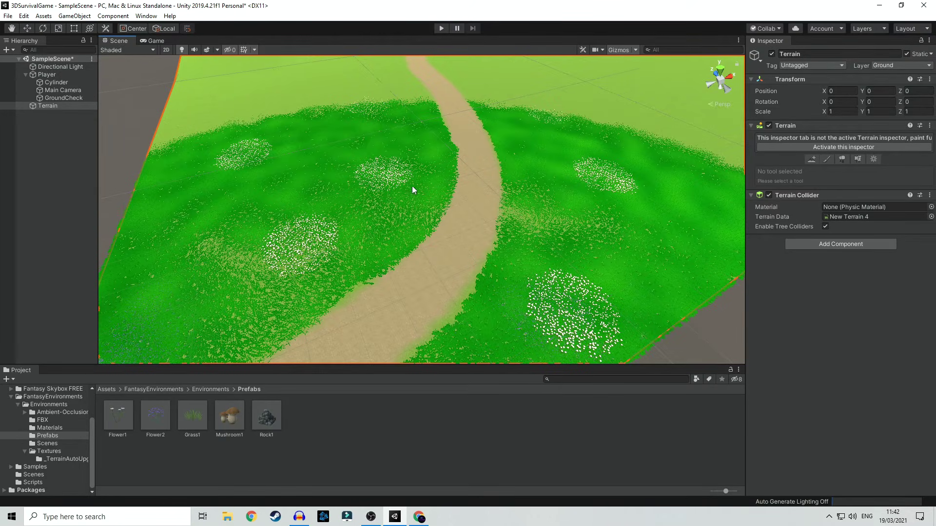
{"action": "mouse_move", "coordinate": [494, 224]}
{"action": "middle_mouse_down"}
{"action": "mouse_move", "coordinate": [489, 251]}
{"action": "mouse_move", "coordinate": [496, 217]}
{"action": "middle_mouse_up"}
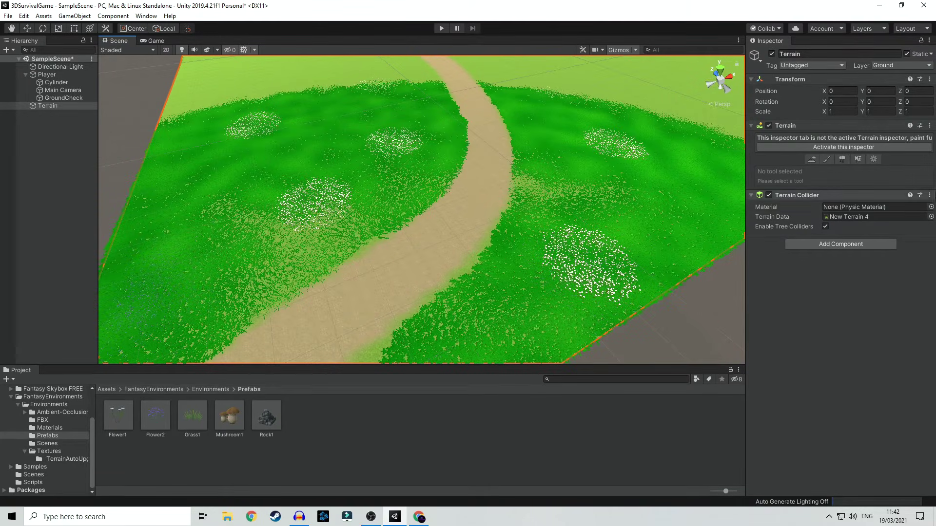
{"action": "left_click", "coordinate": [827, 147]}
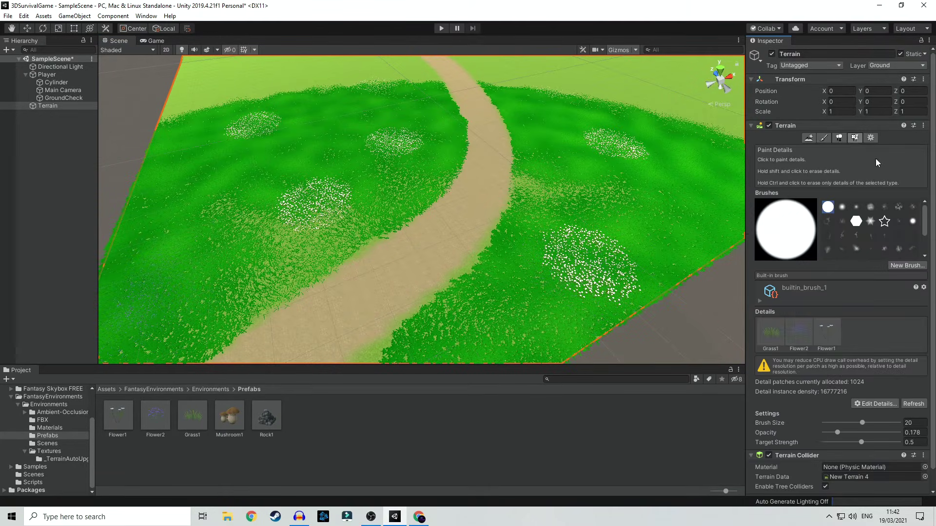
{"action": "left_click", "coordinate": [838, 139]}
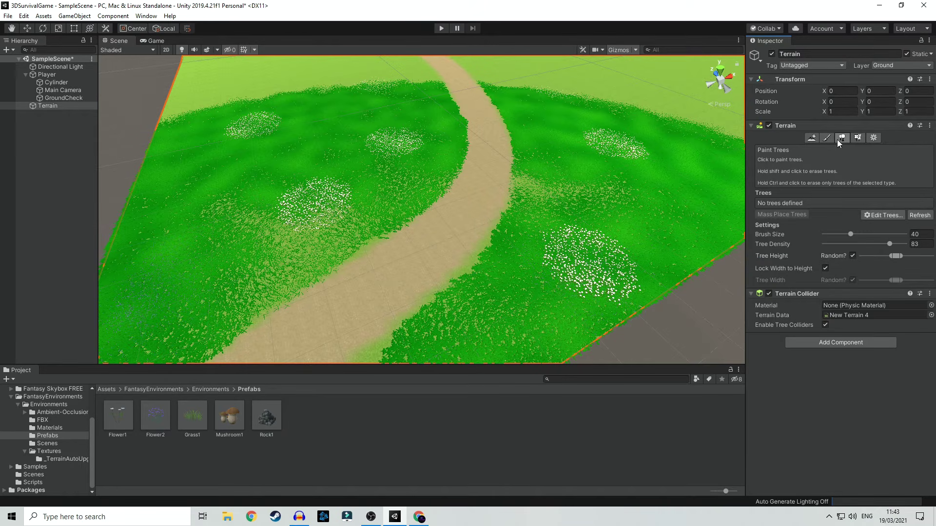
{"action": "left_click", "coordinate": [881, 215]}
{"action": "left_click", "coordinate": [894, 216]}
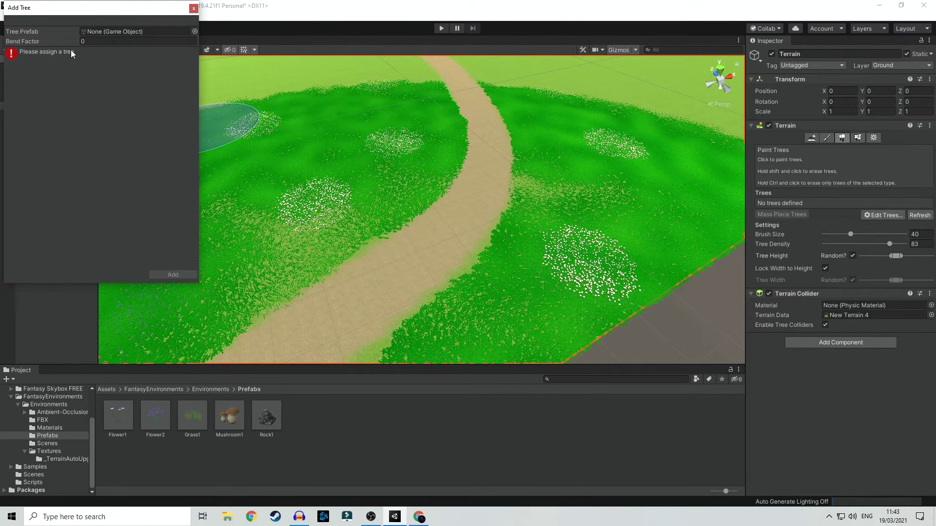
{"action": "left_click", "coordinate": [194, 31]}
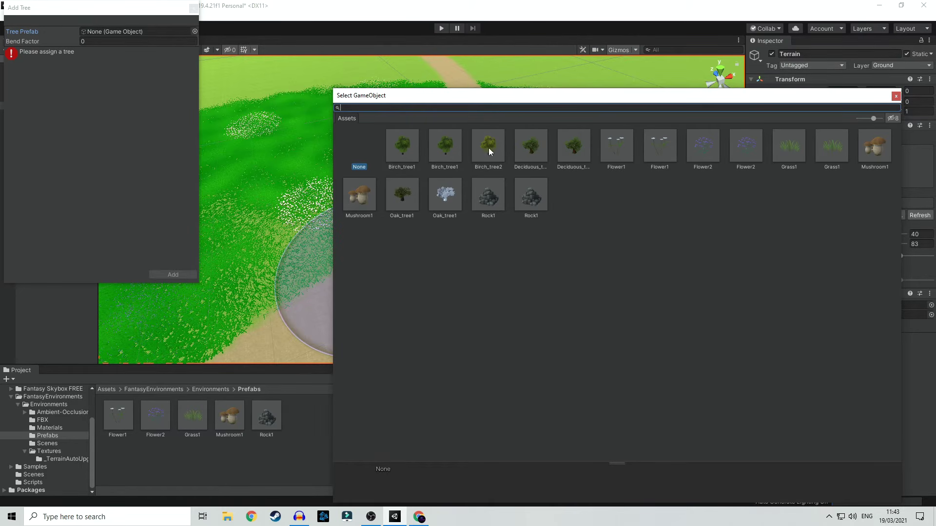
{"action": "left_click", "coordinate": [404, 148]}
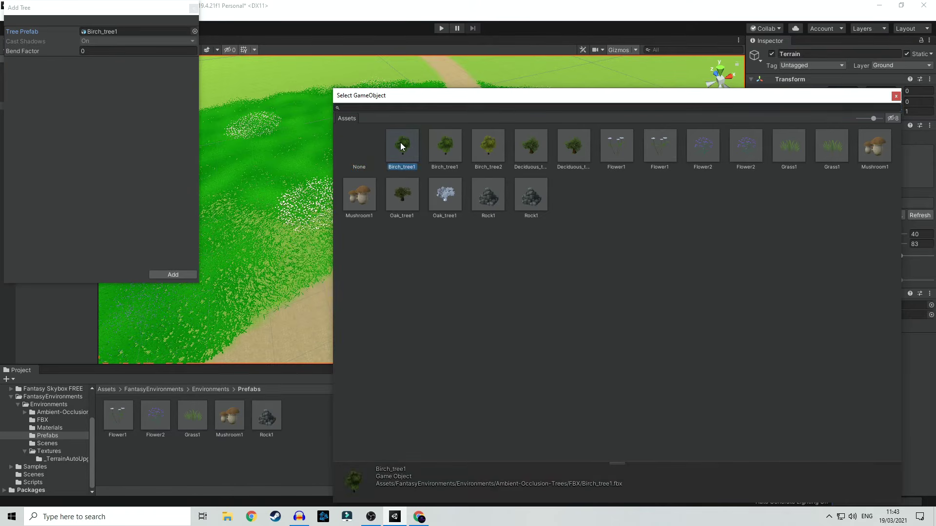
{"action": "left_click", "coordinate": [137, 65]}
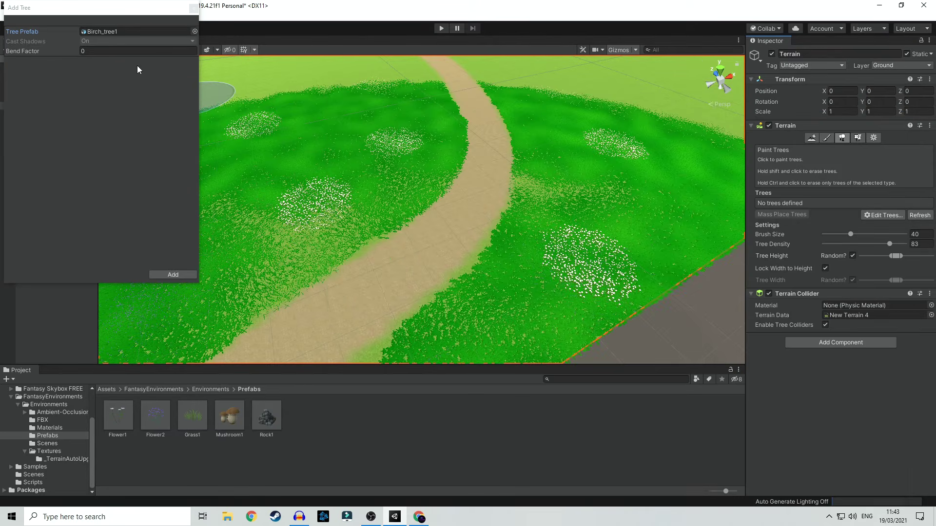
{"action": "left_click", "coordinate": [175, 274]}
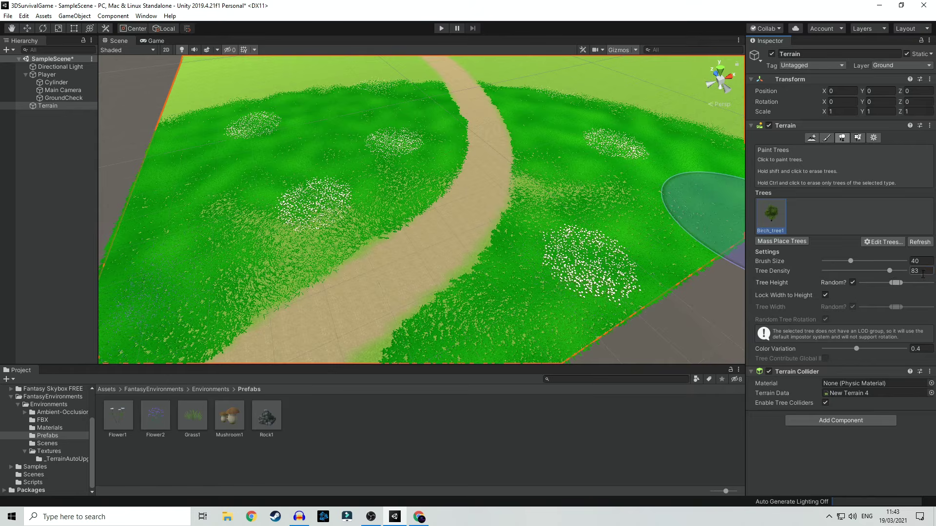
Step: Set the tree density to 10 and plant Birch_tree1 trees across the grass on both sides of the path with brush size 40
{"action": "type", "text": "10"}
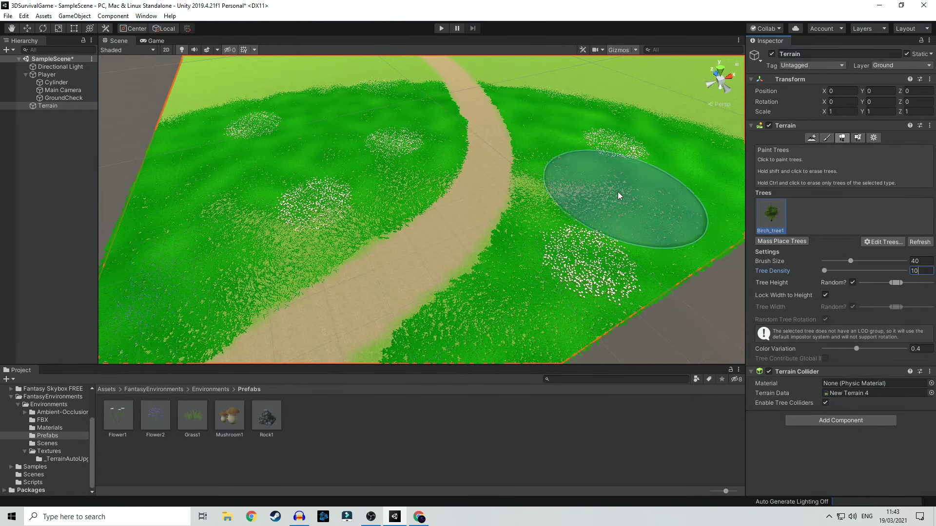
{"action": "left_click", "coordinate": [627, 198]}
{"action": "left_click", "coordinate": [630, 157]}
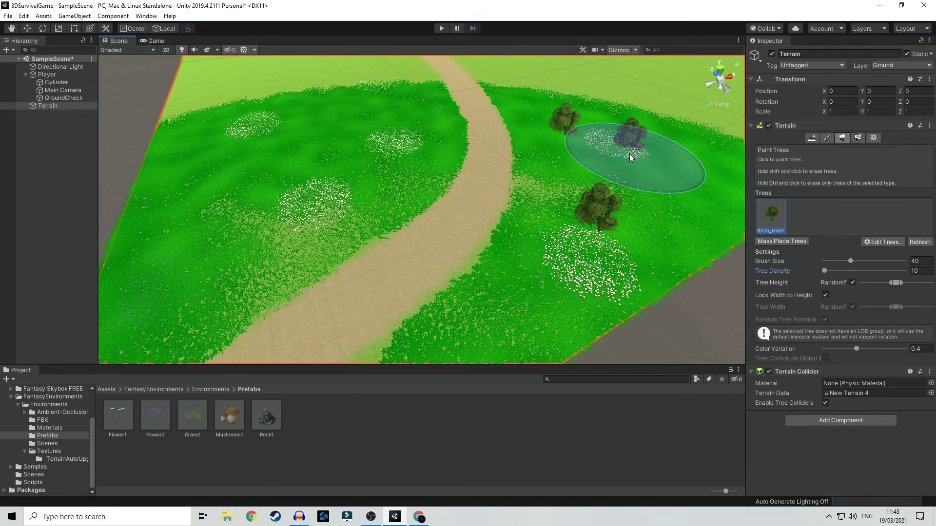
{"action": "left_click", "coordinate": [731, 194]}
{"action": "left_click", "coordinate": [411, 151]}
{"action": "left_click", "coordinate": [352, 112]}
{"action": "left_click", "coordinate": [308, 178]}
{"action": "left_click", "coordinate": [269, 226]}
{"action": "left_click", "coordinate": [203, 157]}
{"action": "left_click", "coordinate": [238, 111]}
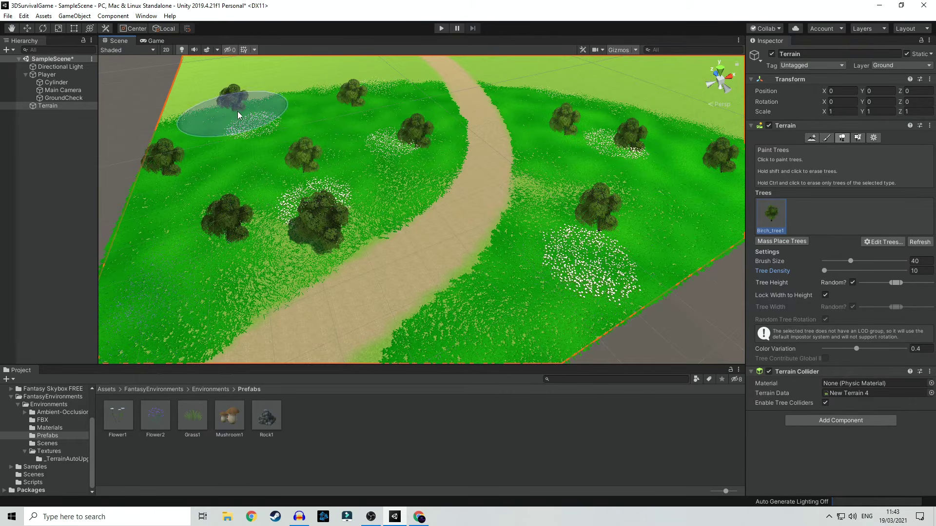
{"action": "left_click", "coordinate": [280, 117]}
{"action": "left_click", "coordinate": [398, 168]}
{"action": "left_click", "coordinate": [525, 300]}
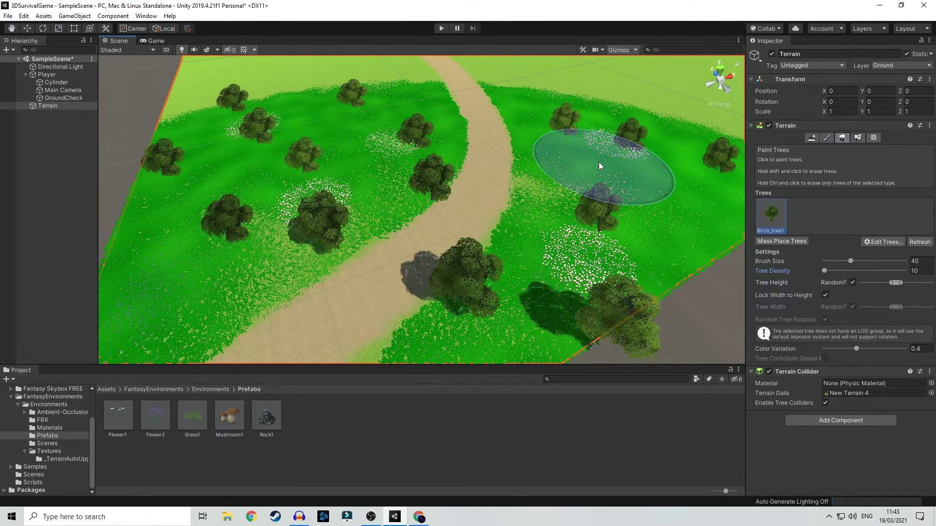
{"action": "left_click", "coordinate": [592, 129]}
{"action": "left_click", "coordinate": [528, 75]}
{"action": "left_click", "coordinate": [591, 78]}
{"action": "left_click", "coordinate": [515, 139]}
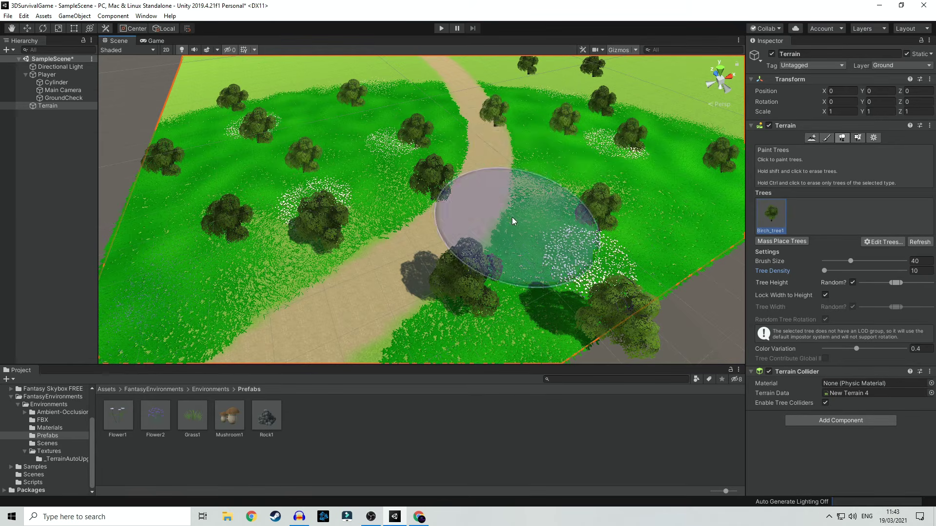
Step: Erase the Birch_tree1 standing on the path and plant more of these trees near the far edge of the grass
{"action": "left_click", "coordinate": [491, 117], "text": "shift"}
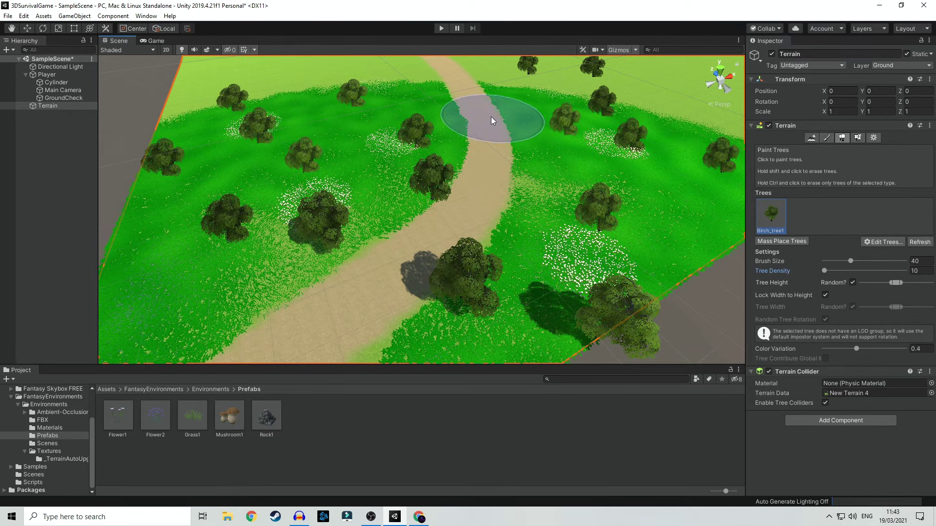
{"action": "left_click", "coordinate": [414, 94]}
{"action": "left_click", "coordinate": [319, 88]}
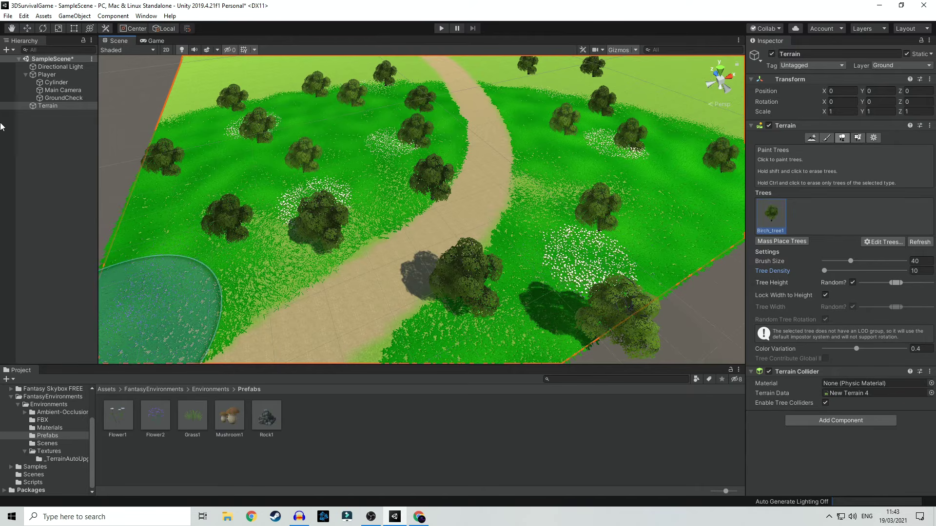
Step: Add Birch_tree2 as a second paintable tree with bend factor 0
{"action": "left_click", "coordinate": [882, 243]}
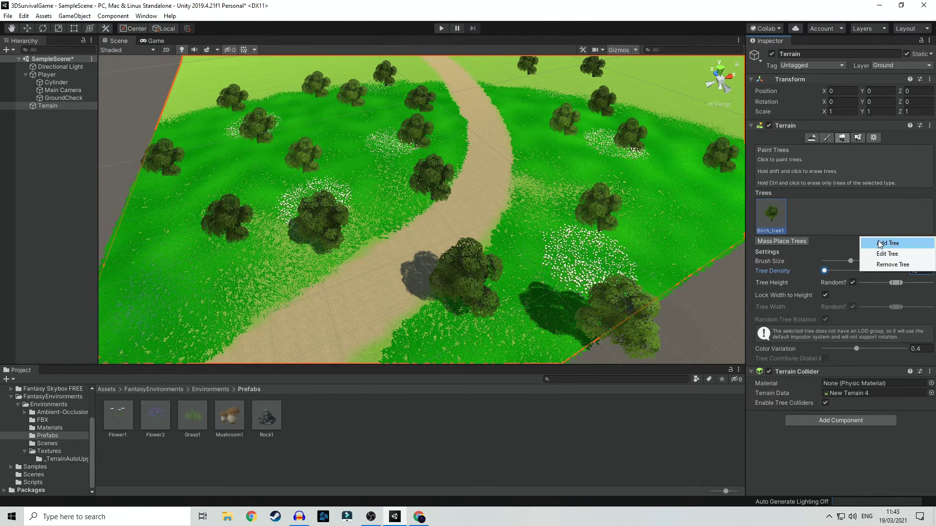
{"action": "left_click", "coordinate": [887, 243]}
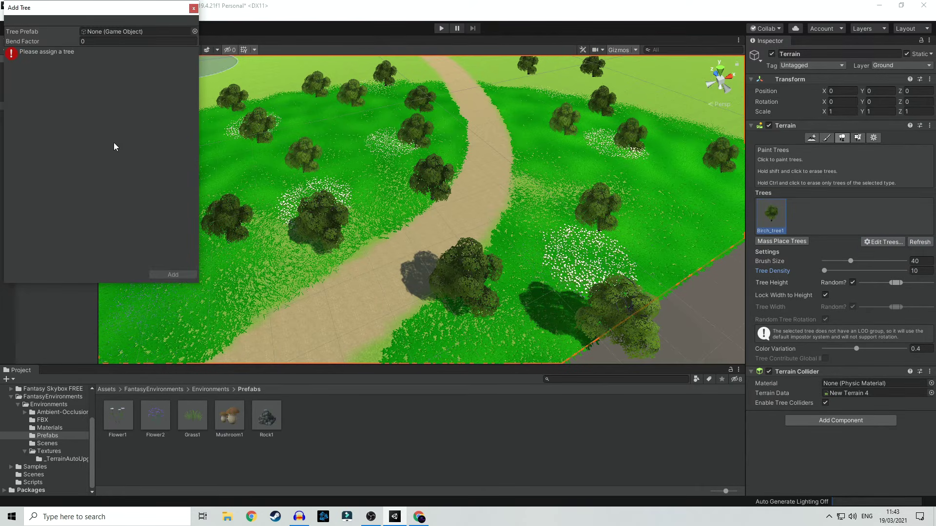
{"action": "left_click", "coordinate": [195, 31]}
{"action": "left_click", "coordinate": [445, 145]}
{"action": "left_click", "coordinate": [488, 145]}
{"action": "double_click", "coordinate": [488, 145]}
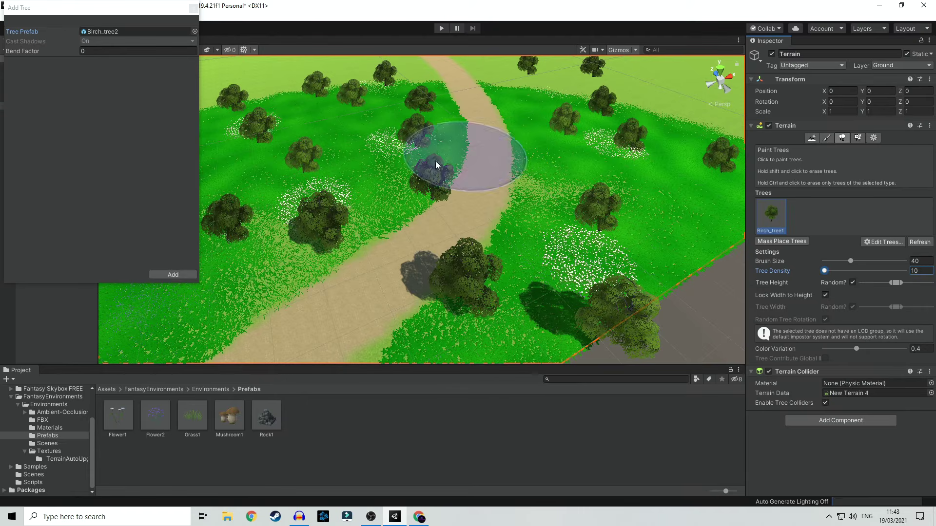
{"action": "left_click", "coordinate": [175, 275]}
Step: Plant Birch_tree2 trees among the existing birches on both sides of the path, raising brush size and tree density to 42
{"action": "left_click", "coordinate": [606, 177]}
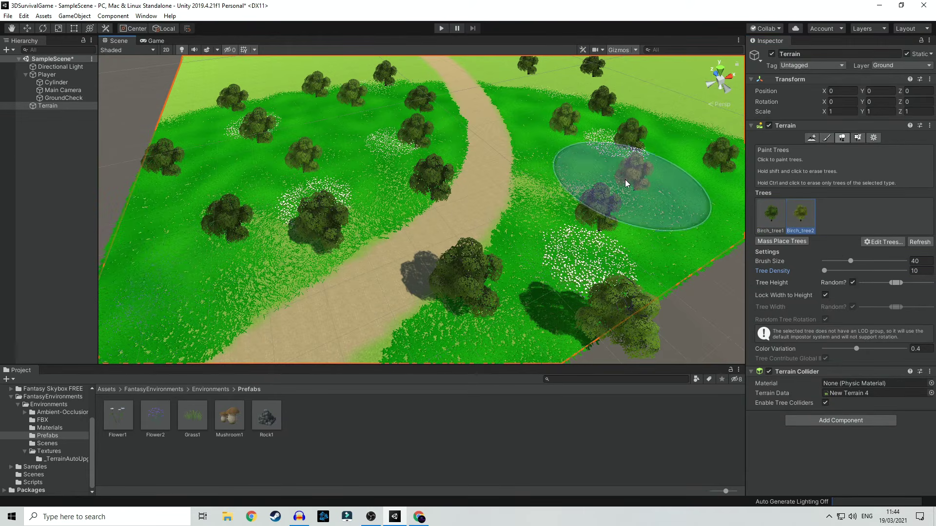
{"action": "mouse_move", "coordinate": [521, 213]}
{"action": "left_mouse_down"}
{"action": "mouse_move", "coordinate": [322, 128]}
{"action": "mouse_move", "coordinate": [269, 202]}
{"action": "mouse_move", "coordinate": [148, 305]}
{"action": "left_mouse_up"}
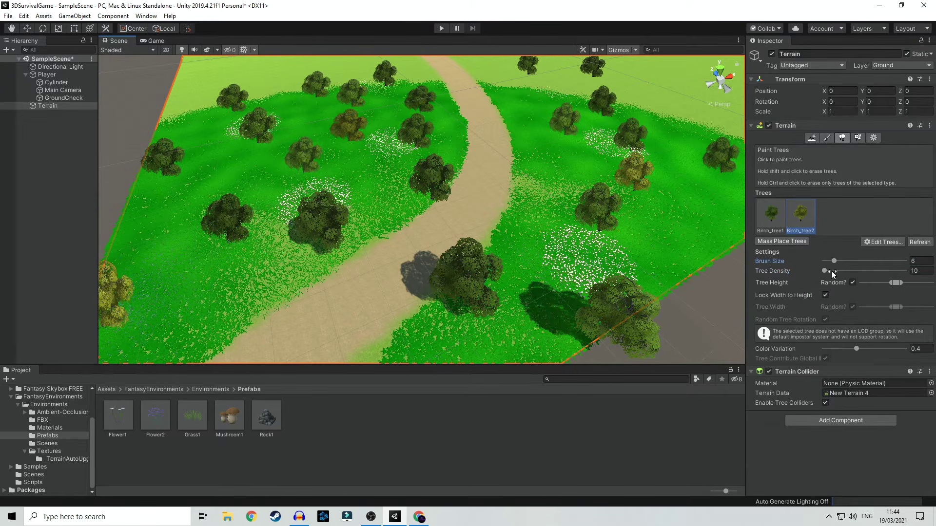
{"action": "left_click", "coordinate": [650, 247]}
{"action": "mouse_move", "coordinate": [335, 136]}
{"action": "left_mouse_down"}
{"action": "mouse_move", "coordinate": [247, 250]}
{"action": "mouse_move", "coordinate": [190, 292]}
{"action": "left_mouse_up"}
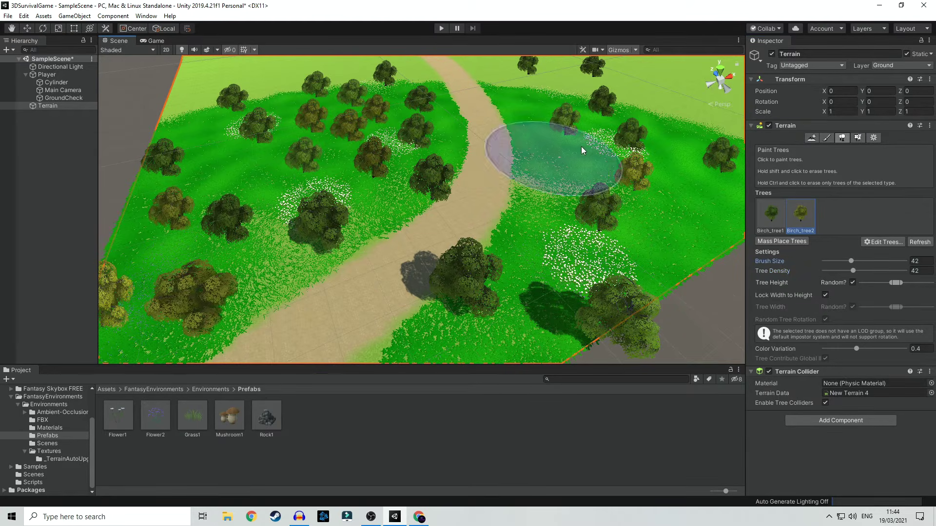
{"action": "mouse_move", "coordinate": [618, 224]}
{"action": "left_mouse_down"}
{"action": "mouse_move", "coordinate": [594, 239]}
{"action": "mouse_move", "coordinate": [680, 106]}
{"action": "mouse_move", "coordinate": [555, 81]}
{"action": "left_mouse_up"}
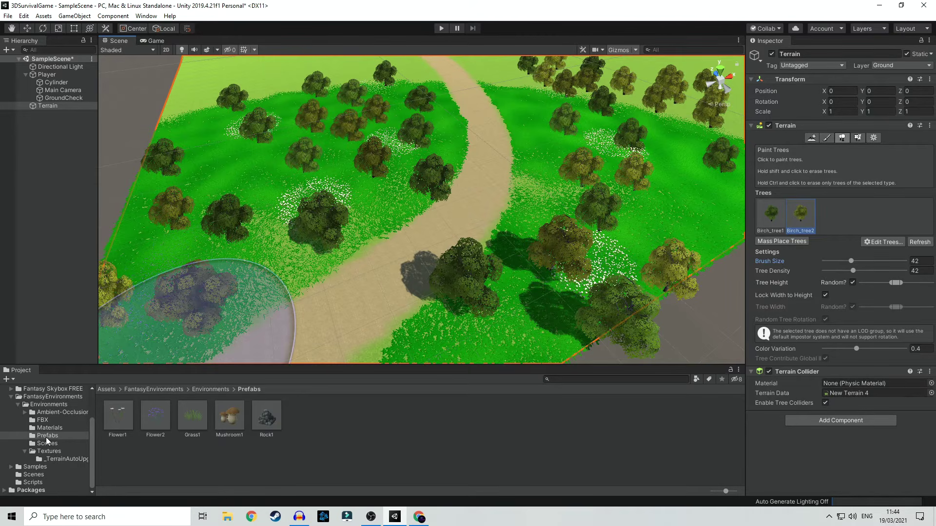
Step: Run the game and walk along the path to check the mixed birch trees, then exit play mode
{"action": "left_click", "coordinate": [440, 29]}
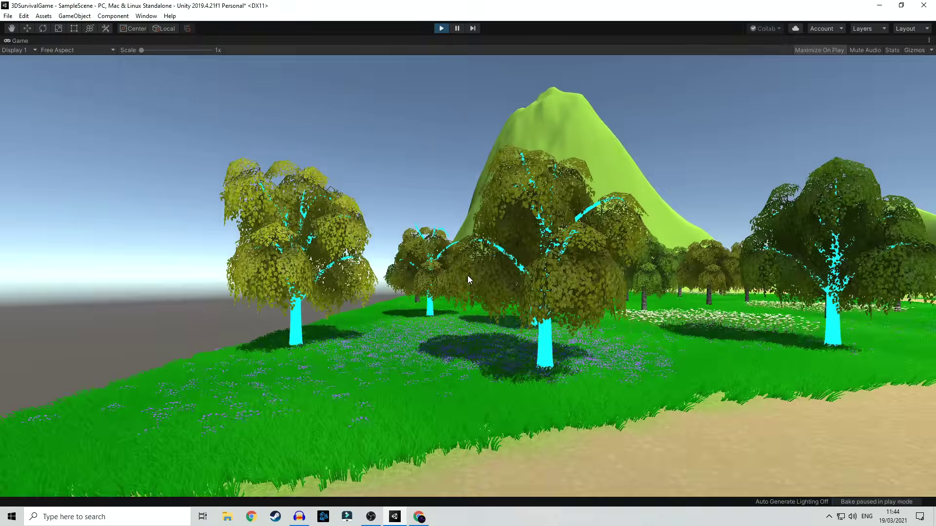
{"action": "key", "text": "w"}
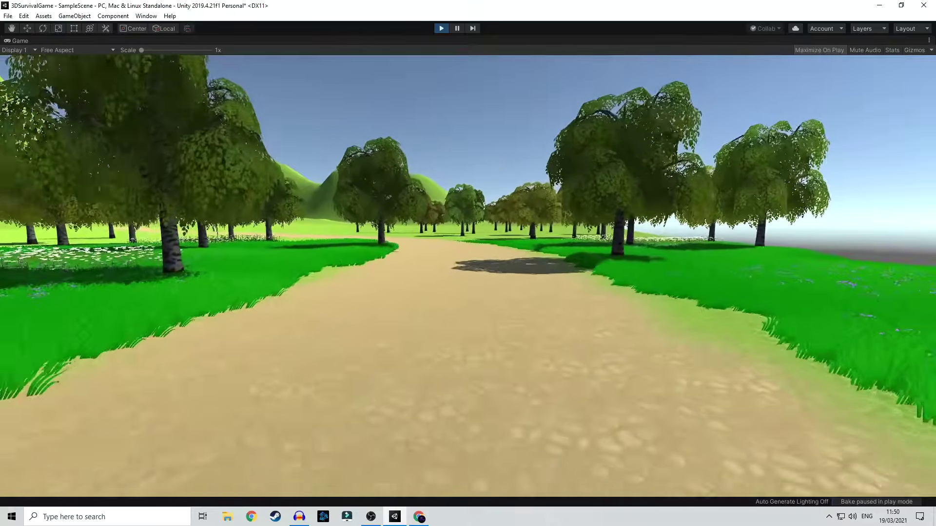
{"action": "key", "text": "w"}
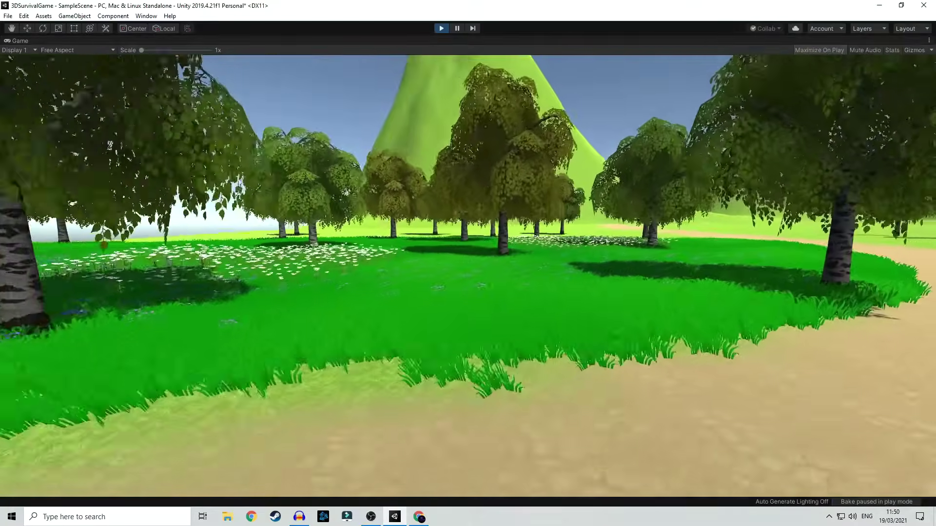
{"action": "key", "text": "w"}
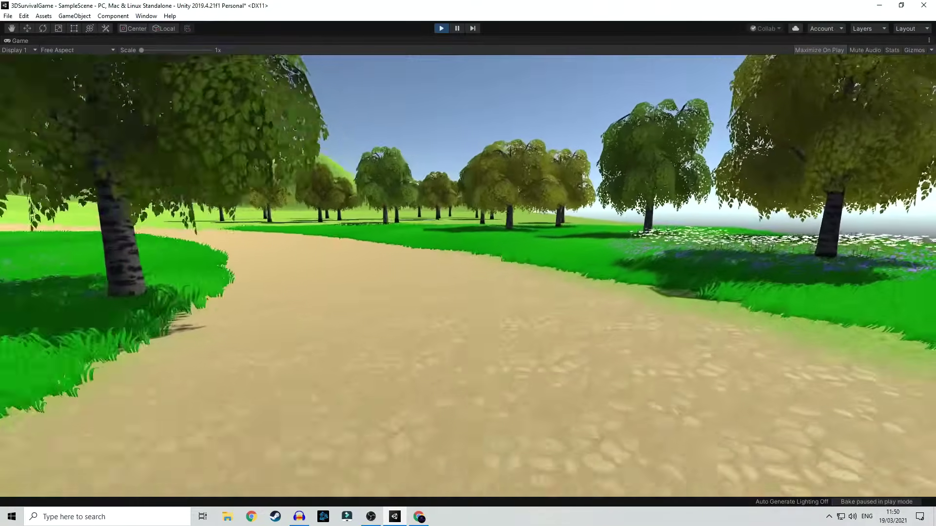
{"action": "key", "text": "w"}
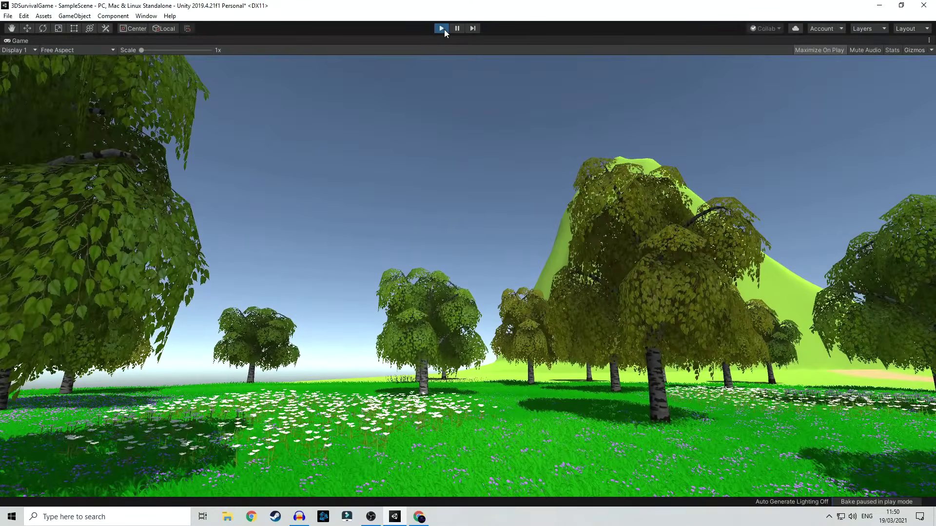
{"action": "left_click", "coordinate": [441, 29]}
Step: Reactivate the terrain's Paint Trees tool with Birch_tree1 selected, and view the Mass Place Trees options without placing any
{"action": "scroll", "coordinate": [530, 205], "scroll_direction": "down", "scroll_amount": 10}
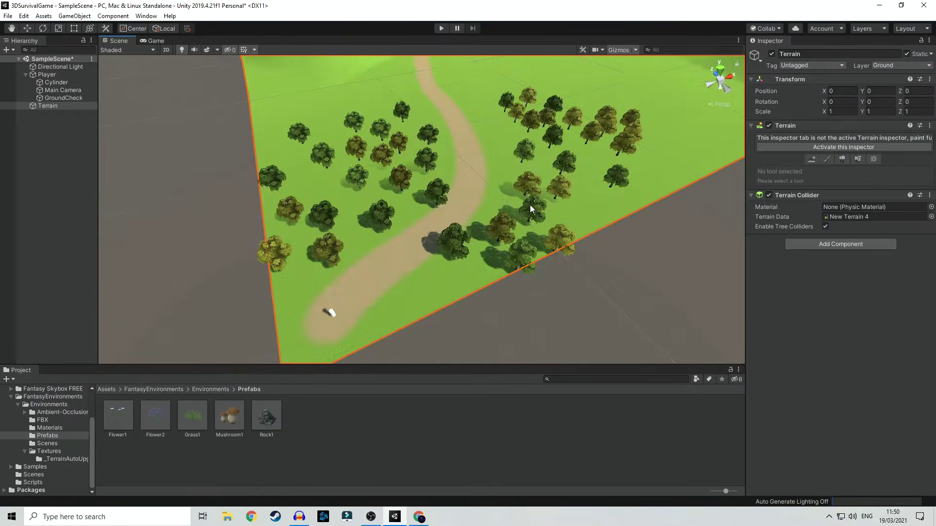
{"action": "scroll", "coordinate": [501, 201], "scroll_direction": "up", "scroll_amount": 4}
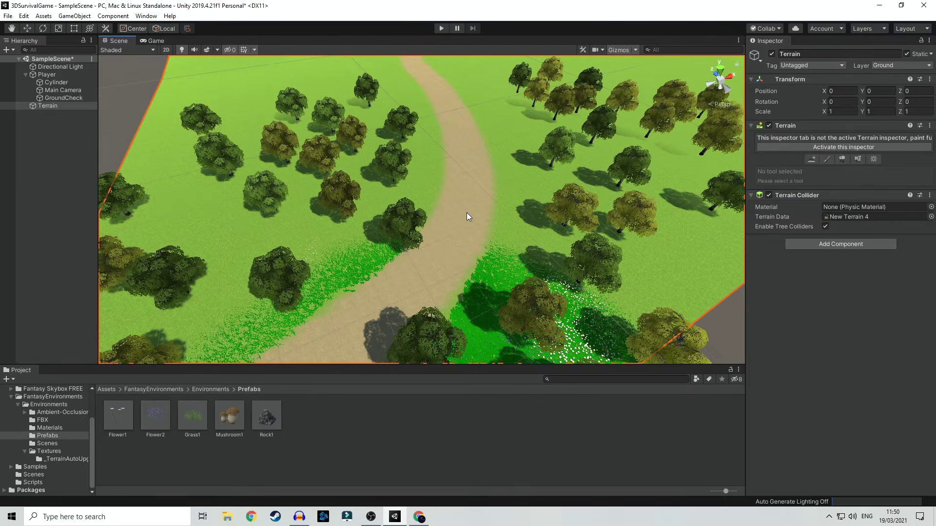
{"action": "scroll", "coordinate": [613, 223], "scroll_direction": "up", "scroll_amount": 2}
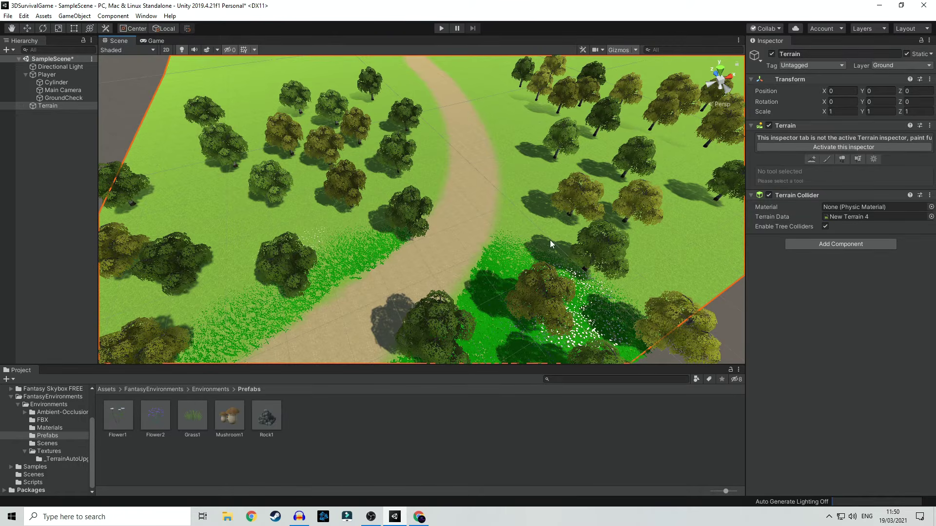
{"action": "scroll", "coordinate": [549, 160], "scroll_direction": "down", "scroll_amount": 5}
{"action": "scroll", "coordinate": [501, 209], "scroll_direction": "up", "scroll_amount": 5}
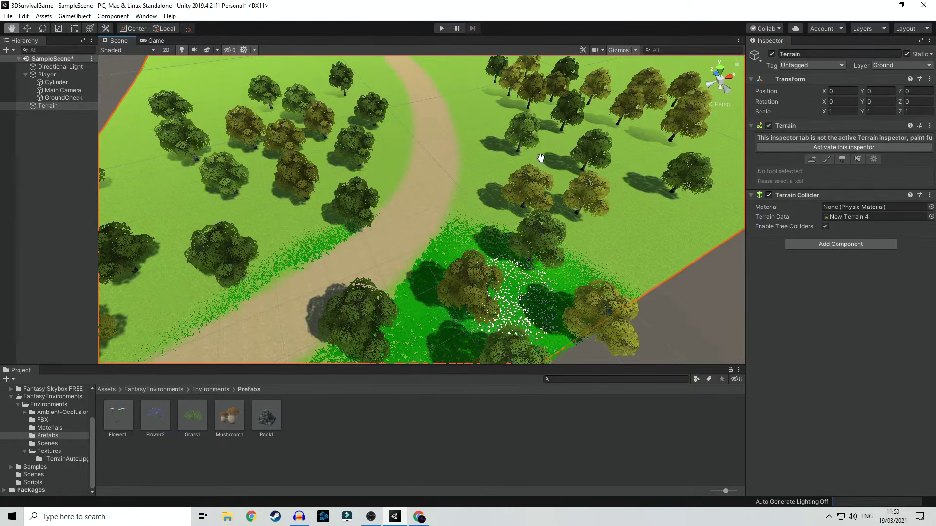
{"action": "left_click", "coordinate": [861, 147]}
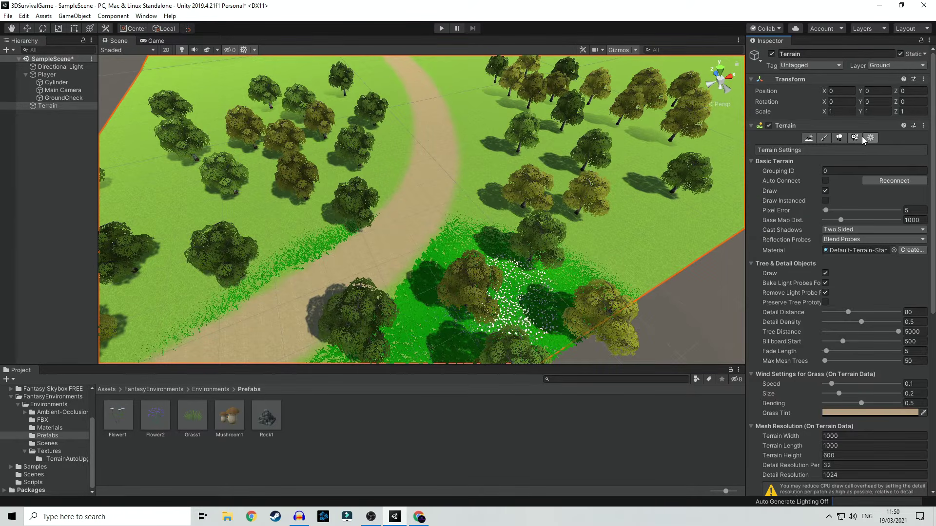
{"action": "left_click", "coordinate": [840, 138]}
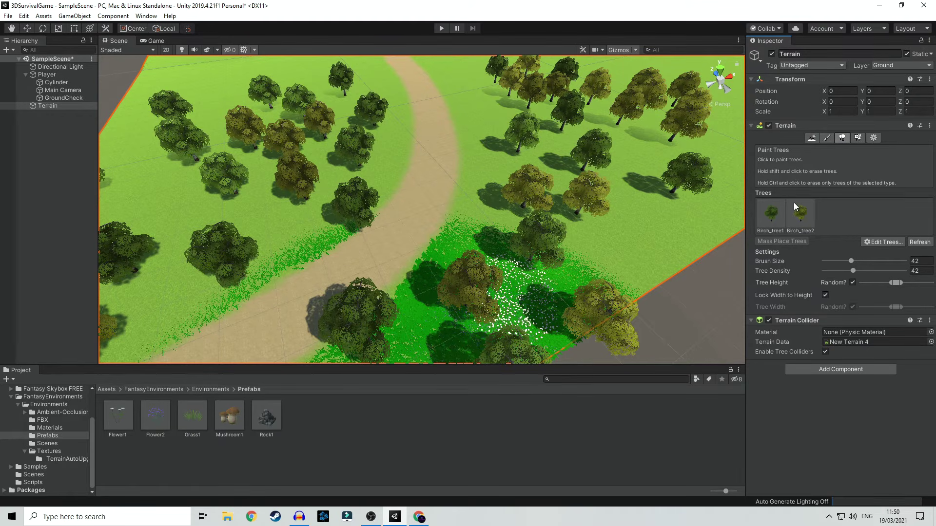
{"action": "left_click", "coordinate": [780, 222]}
{"action": "scroll", "coordinate": [457, 203], "scroll_direction": "down", "scroll_amount": 6}
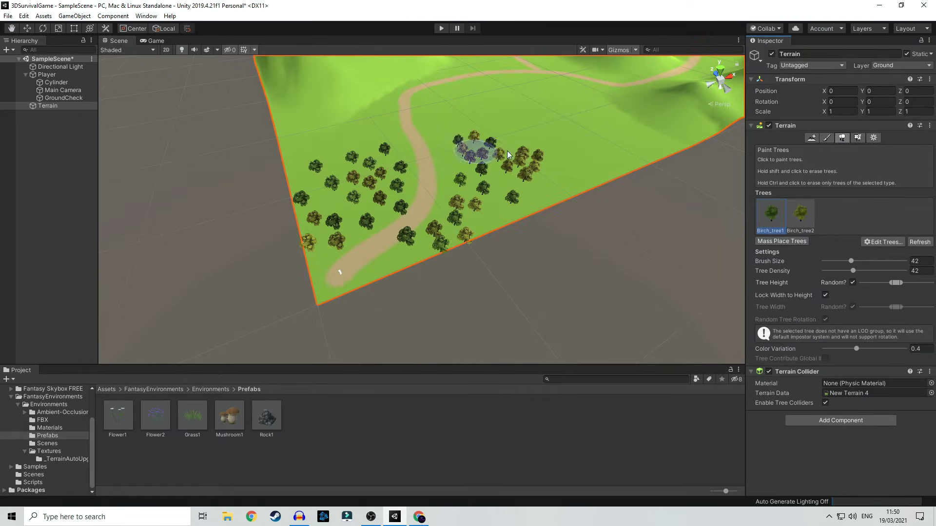
{"action": "scroll", "coordinate": [504, 224], "scroll_direction": "up", "scroll_amount": 1}
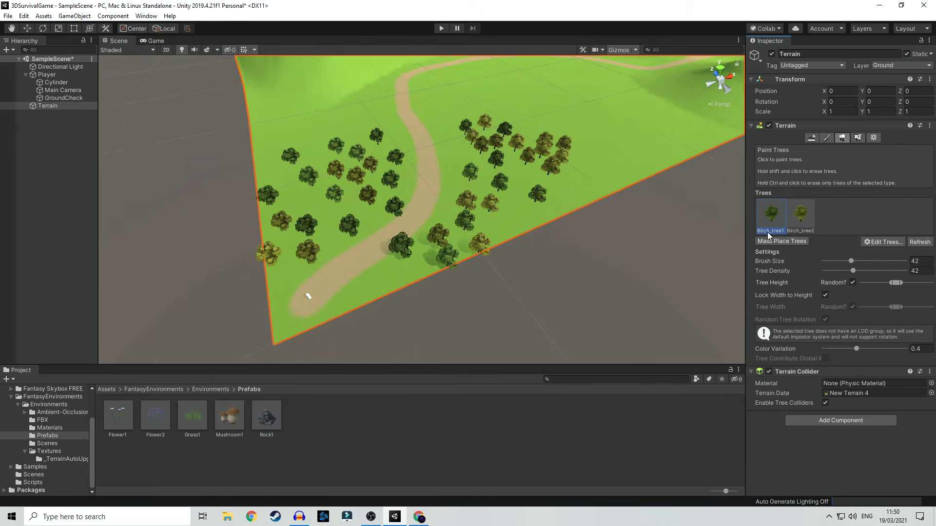
{"action": "left_click", "coordinate": [781, 241]}
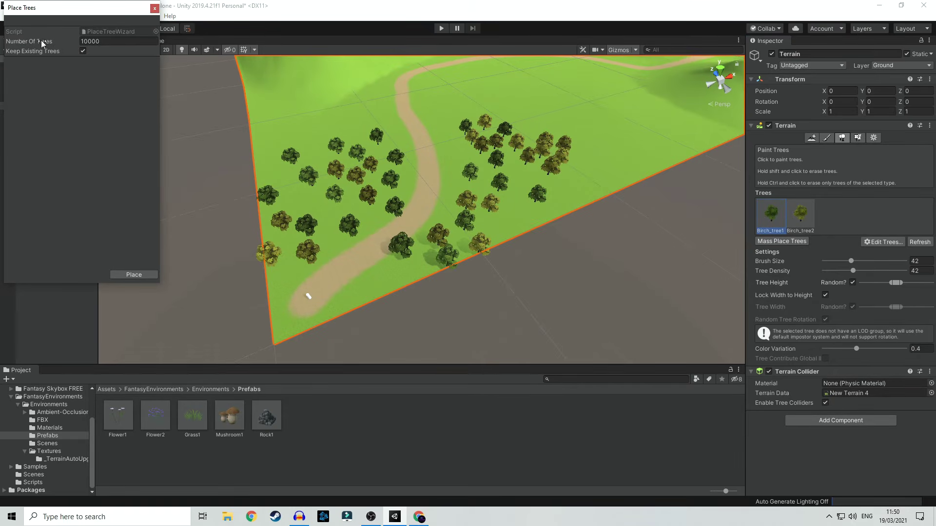
{"action": "left_click", "coordinate": [155, 8]}
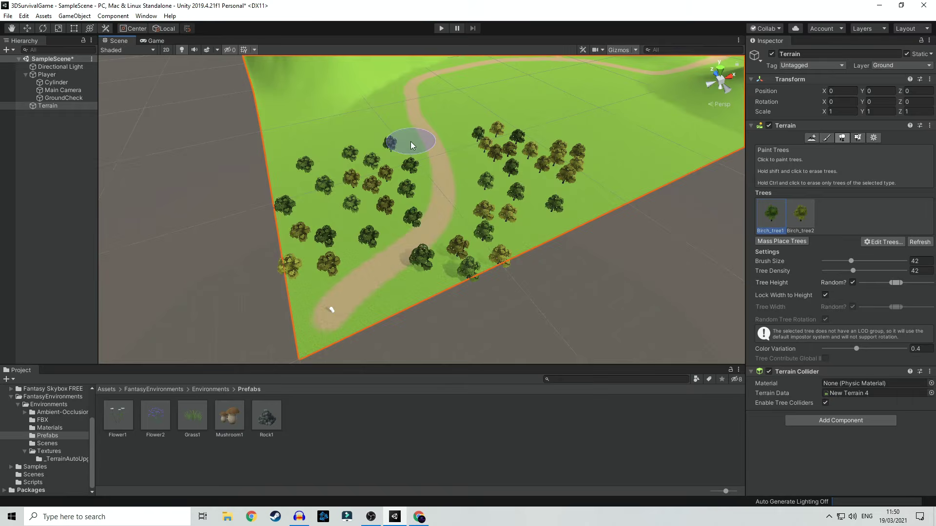
Step: Examine the painted birches, flowers and grass up close on both sides of the path
{"action": "scroll", "coordinate": [395, 204], "scroll_direction": "up", "scroll_amount": 10}
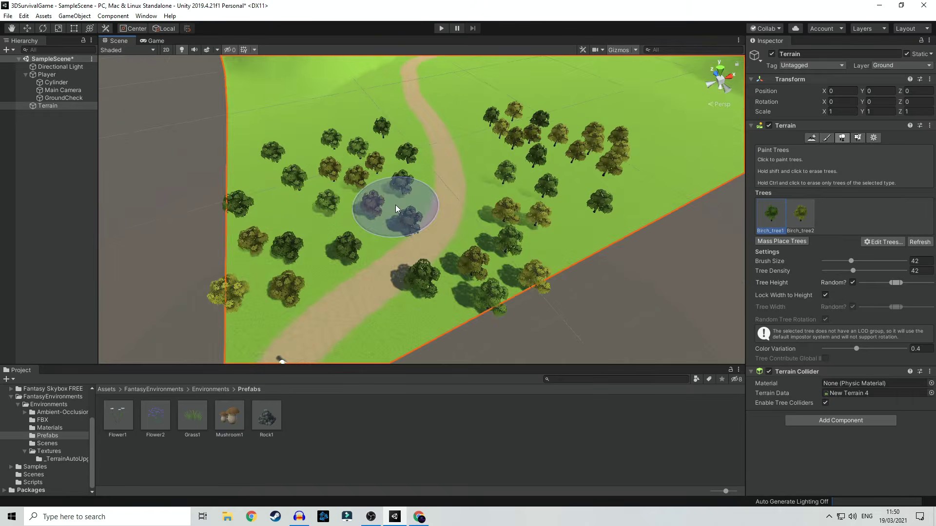
{"action": "middle_click_drag", "start_coordinate": [446, 239], "coordinate": [456, 227]}
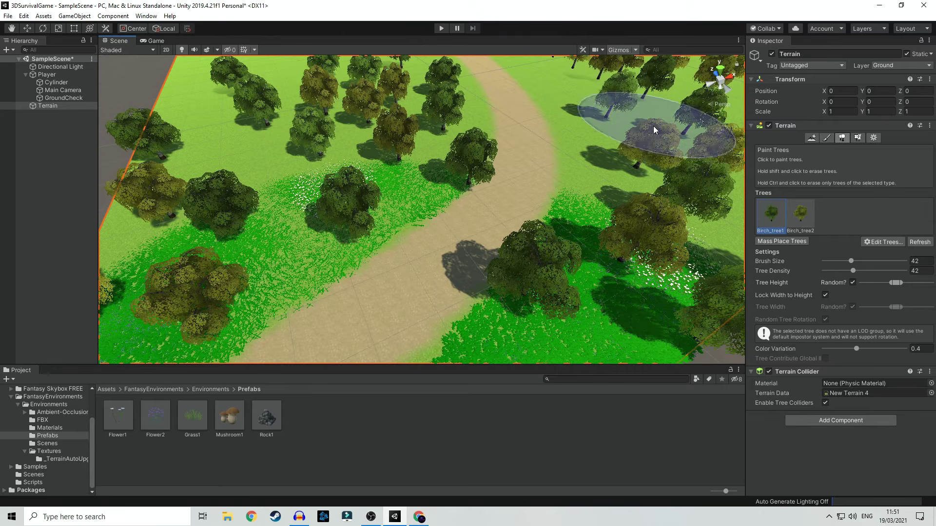
{"action": "middle_click_drag", "start_coordinate": [624, 199], "coordinate": [624, 193]}
{"action": "middle_click_drag", "start_coordinate": [498, 179], "coordinate": [514, 178]}
{"action": "middle_click_drag", "start_coordinate": [431, 190], "coordinate": [424, 218]}
{"action": "scroll", "coordinate": [411, 210], "scroll_direction": "up", "scroll_amount": 6}
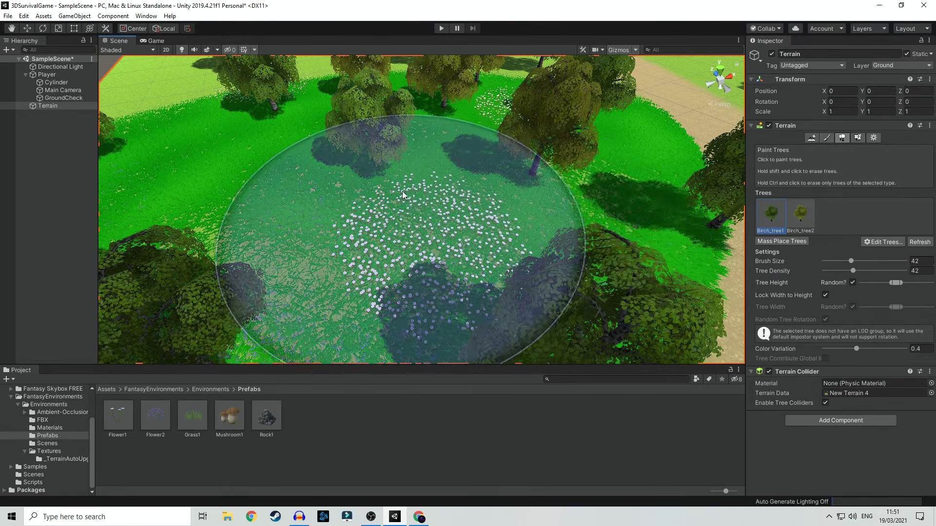
{"action": "scroll", "coordinate": [497, 208], "scroll_direction": "down", "scroll_amount": 1}
{"action": "middle_click_drag", "start_coordinate": [507, 204], "coordinate": [478, 207]}
{"action": "scroll", "coordinate": [396, 208], "scroll_direction": "up", "scroll_amount": 3}
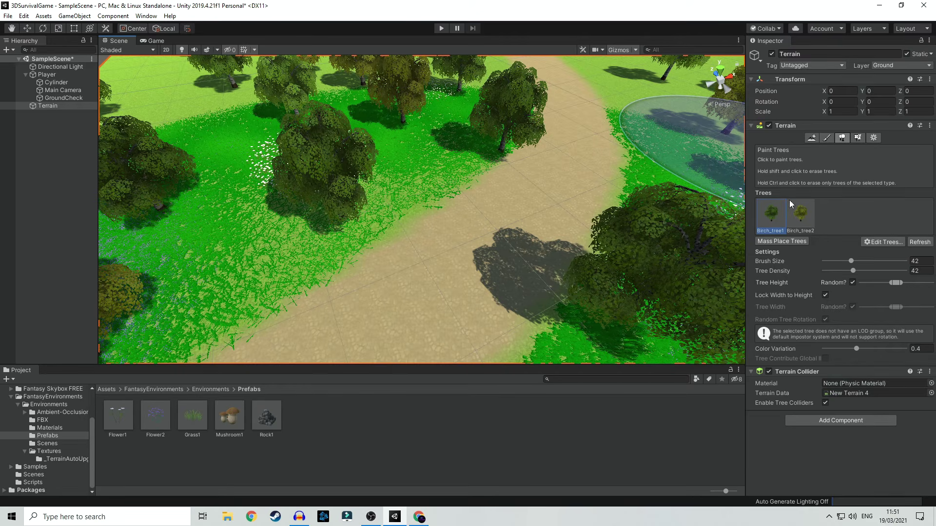
{"action": "scroll", "coordinate": [485, 179], "scroll_direction": "down", "scroll_amount": 5}
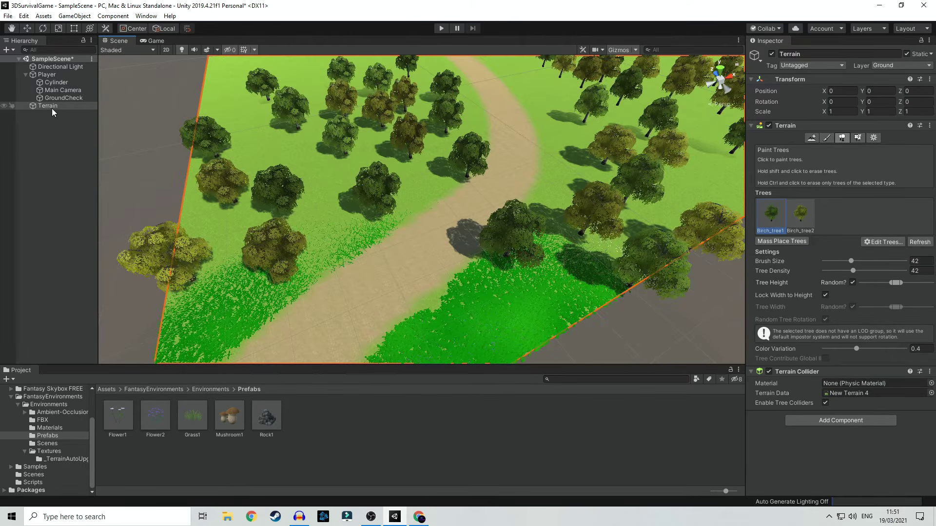
{"action": "scroll", "coordinate": [311, 194], "scroll_direction": "up", "scroll_amount": 6}
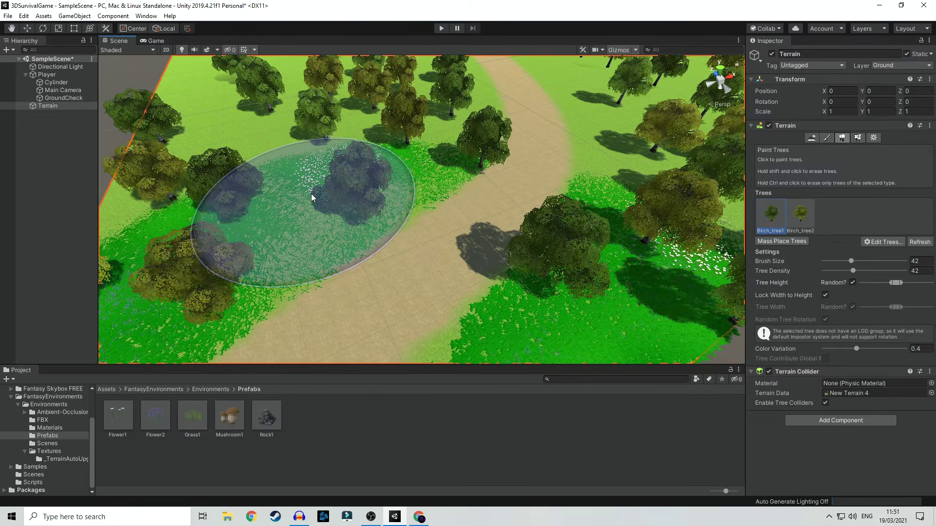
{"action": "mouse_move", "coordinate": [363, 205]}
{"action": "middle_mouse_down"}
{"action": "mouse_move", "coordinate": [376, 184]}
{"action": "mouse_move", "coordinate": [341, 190]}
{"action": "middle_mouse_up"}
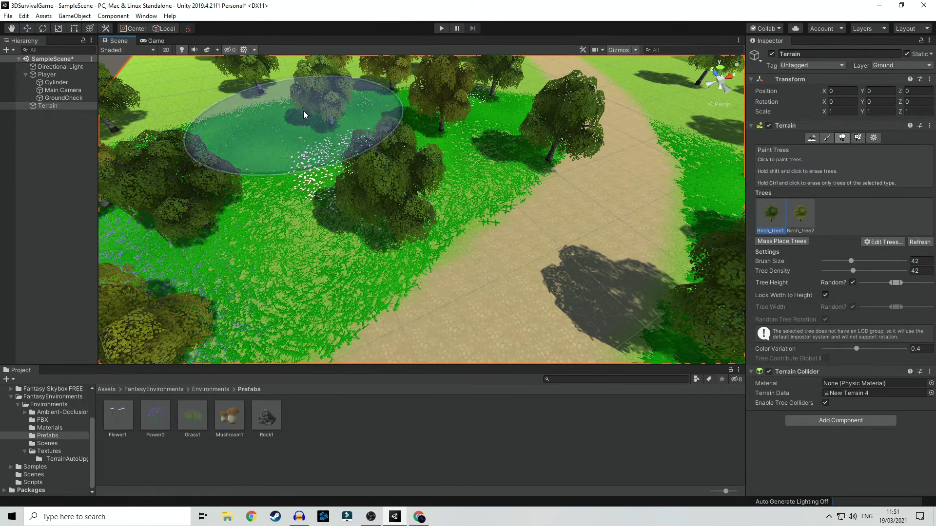
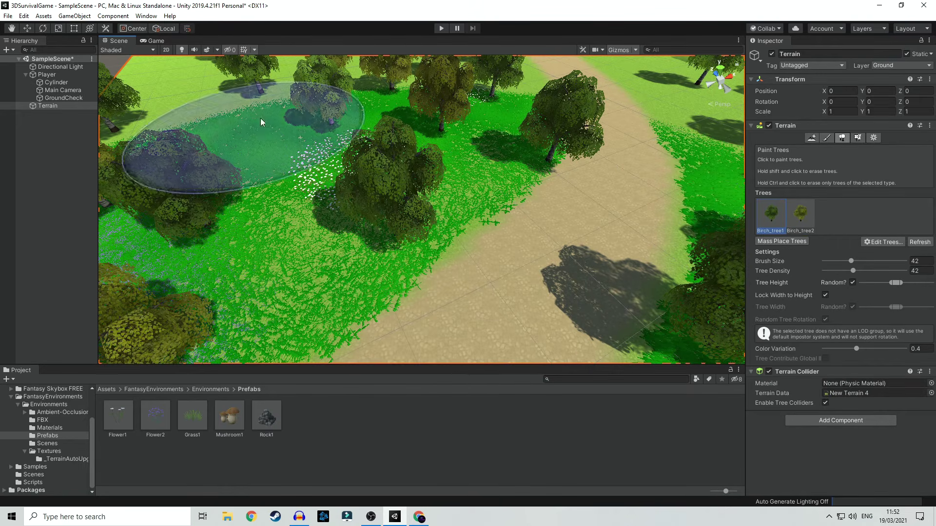
Step: Erase all the painted birch trees from the grass on both sides of the path
{"action": "scroll", "coordinate": [431, 185], "scroll_direction": "down", "scroll_amount": 10}
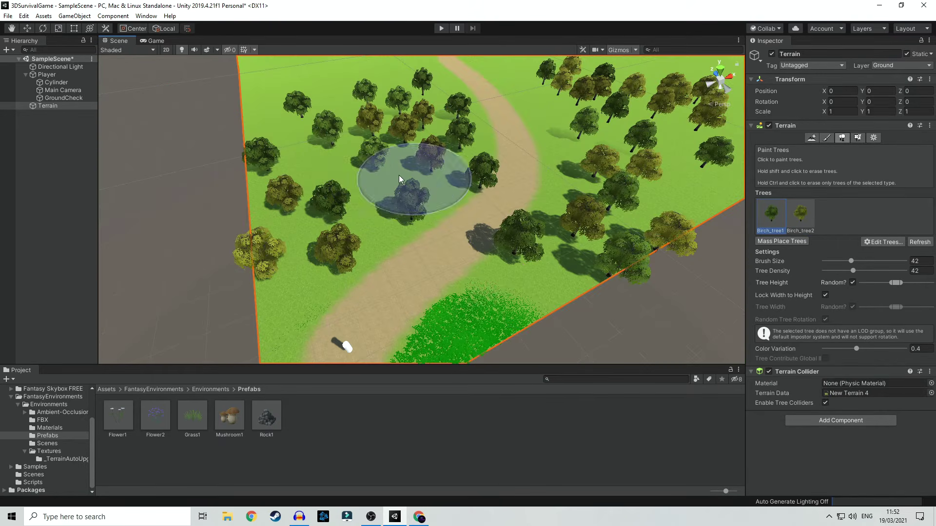
{"action": "middle_click_drag", "start_coordinate": [410, 178], "coordinate": [376, 188]}
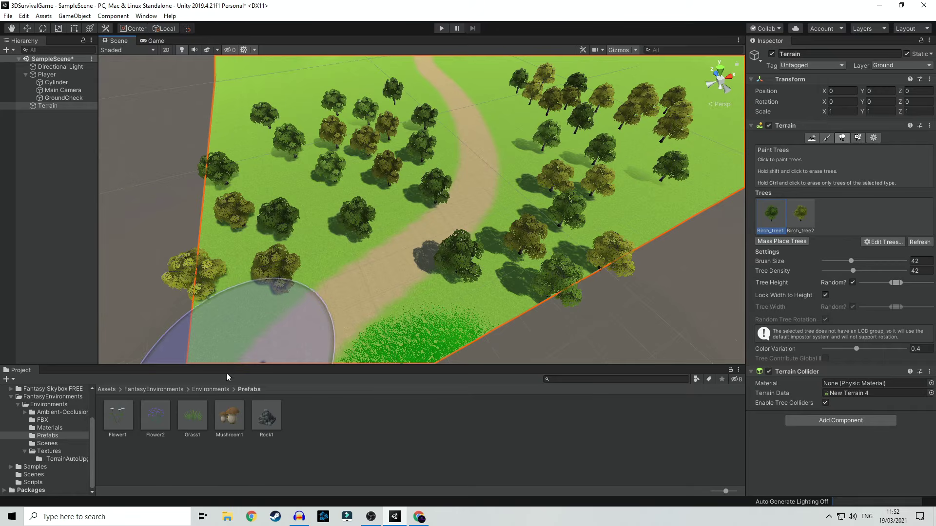
{"action": "mouse_move", "coordinate": [369, 218]}
{"action": "left_mouse_down", "text": "shift"}
{"action": "mouse_move", "coordinate": [361, 191]}
{"action": "mouse_move", "coordinate": [368, 115]}
{"action": "mouse_move", "coordinate": [297, 121]}
{"action": "mouse_move", "coordinate": [243, 276]}
{"action": "mouse_move", "coordinate": [492, 278]}
{"action": "mouse_move", "coordinate": [548, 259]}
{"action": "mouse_move", "coordinate": [562, 149]}
{"action": "mouse_move", "coordinate": [620, 109]}
{"action": "mouse_move", "coordinate": [639, 180]}
{"action": "left_mouse_up", "text": "shift"}
{"action": "mouse_move", "coordinate": [639, 180]}
{"action": "middle_mouse_down"}
{"action": "mouse_move", "coordinate": [560, 159]}
{"action": "mouse_move", "coordinate": [499, 264]}
{"action": "mouse_move", "coordinate": [530, 155]}
{"action": "mouse_move", "coordinate": [574, 138]}
{"action": "middle_mouse_up"}
{"action": "scroll", "coordinate": [425, 212], "scroll_direction": "up", "scroll_amount": 10}
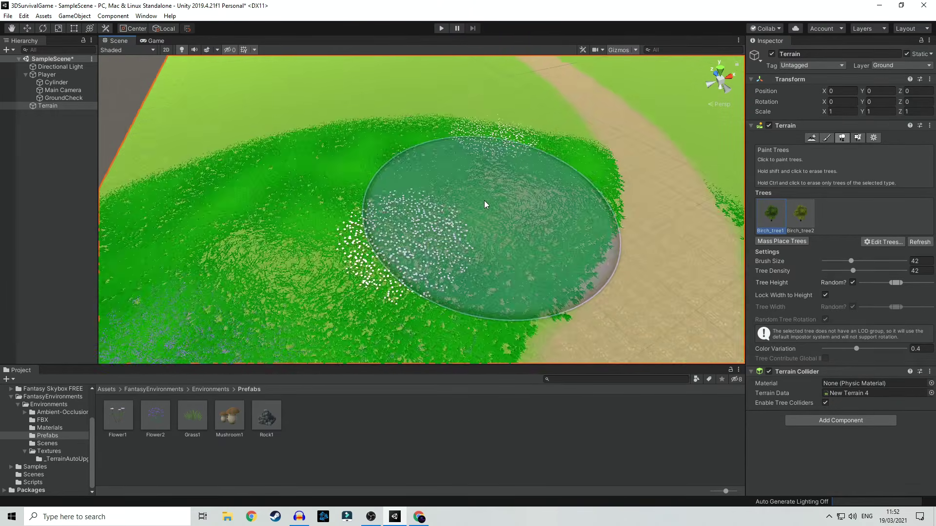
{"action": "middle_click_drag", "start_coordinate": [484, 200], "coordinate": [473, 205]}
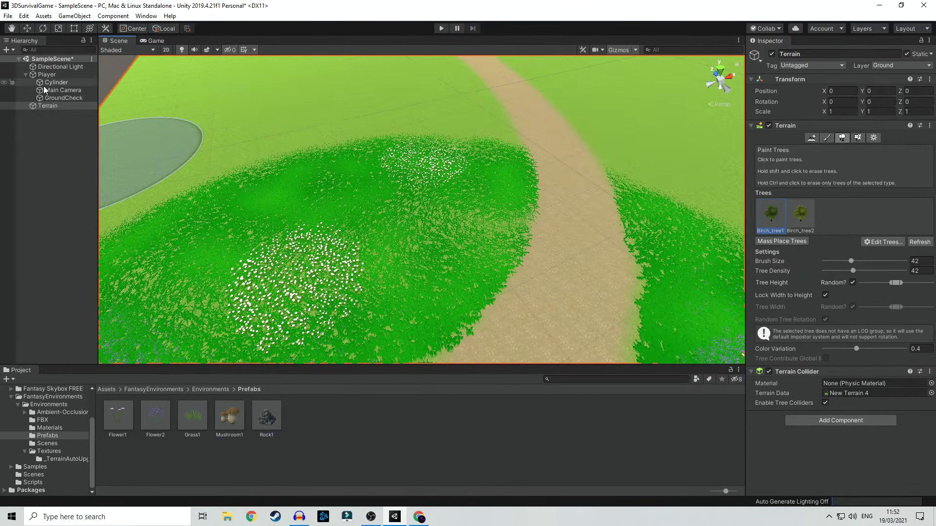
Step: Open the Prefabs folder of Ambient-Occlusion-Trees within the FantasyEnvironments assets
{"action": "scroll", "coordinate": [53, 431], "scroll_direction": "up", "scroll_amount": 3}
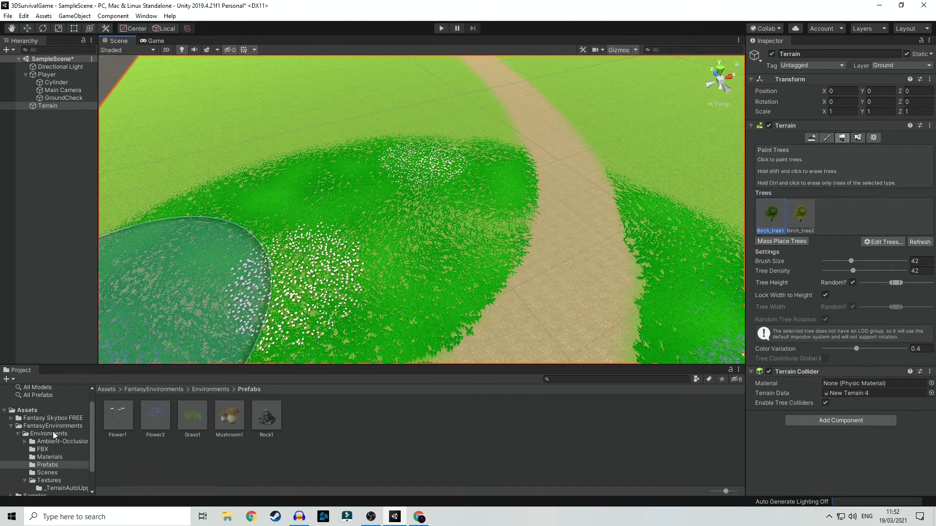
{"action": "left_click", "coordinate": [49, 426]}
{"action": "scroll", "coordinate": [47, 429], "scroll_direction": "down", "scroll_amount": 2}
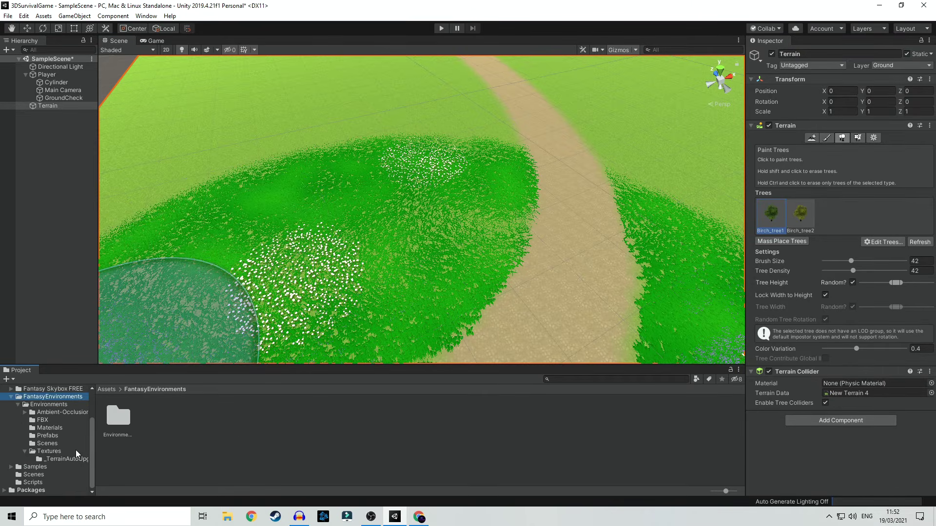
{"action": "left_click", "coordinate": [48, 413]}
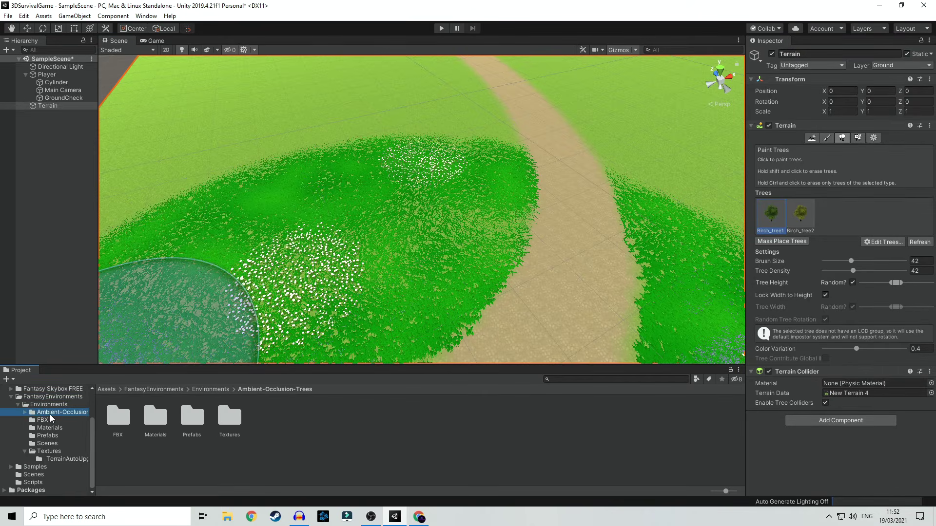
{"action": "left_click", "coordinate": [193, 418]}
{"action": "double_click", "coordinate": [193, 418]}
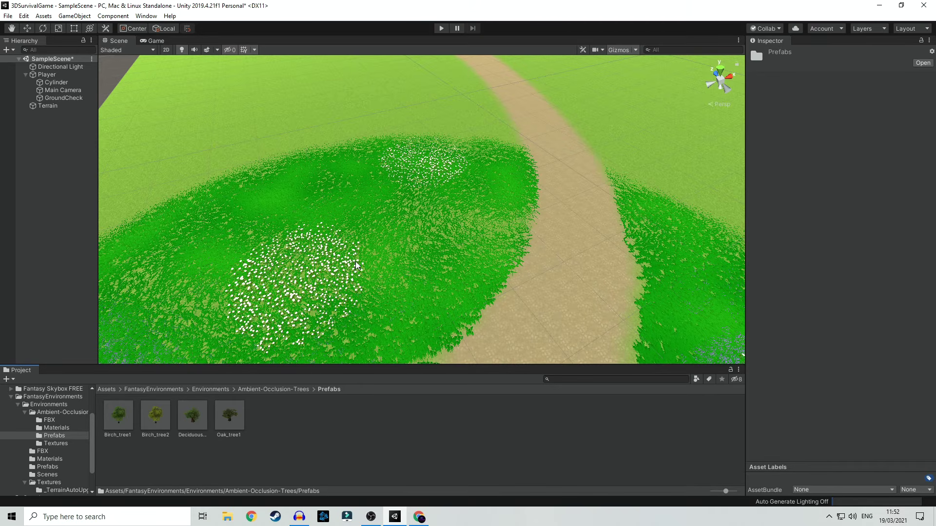
Step: Place individual Birch_tree1 and Birch_tree2 prefabs in the scene on the grass on both sides of the path
{"action": "left_click_drag", "start_coordinate": [129, 423], "coordinate": [408, 280]}
{"action": "middle_click_drag", "start_coordinate": [416, 304], "coordinate": [417, 292]}
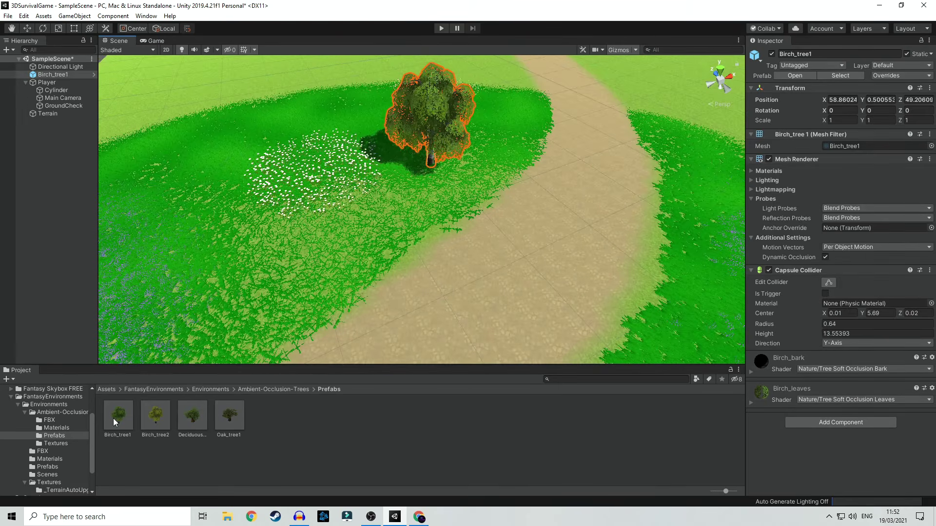
{"action": "left_click_drag", "start_coordinate": [130, 400], "coordinate": [292, 271]}
{"action": "left_click_drag", "start_coordinate": [155, 415], "coordinate": [697, 201]}
{"action": "middle_click_drag", "start_coordinate": [655, 332], "coordinate": [632, 328]}
{"action": "scroll", "coordinate": [575, 331], "scroll_direction": "down", "scroll_amount": 4}
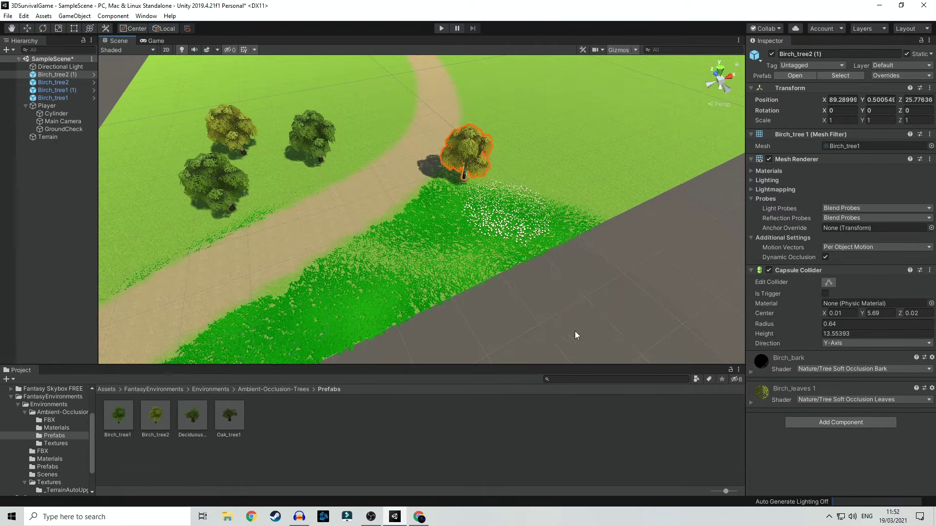
{"action": "left_click_drag", "start_coordinate": [119, 416], "coordinate": [505, 241]}
{"action": "left_click_drag", "start_coordinate": [171, 415], "coordinate": [405, 273]}
Step: Run the game and walk along the path past the placed birches, then stop play mode
{"action": "left_click", "coordinate": [442, 30]}
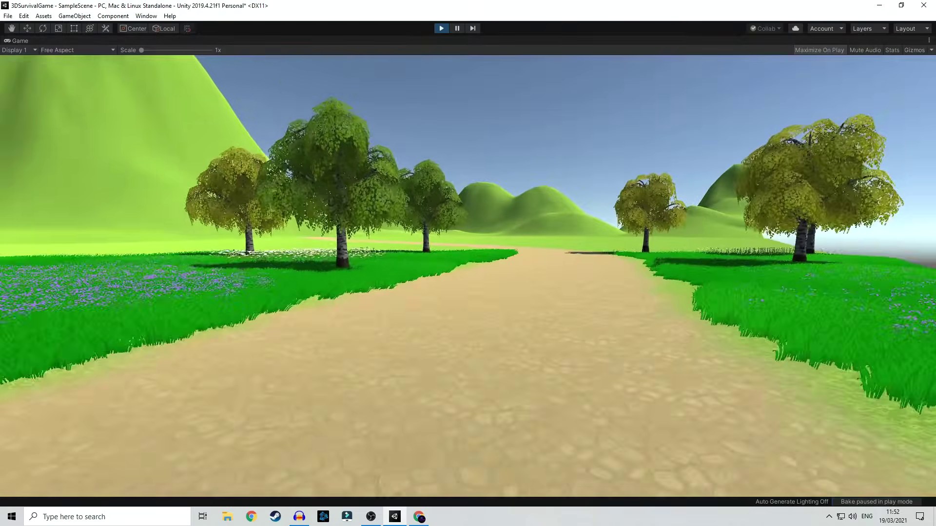
{"action": "key", "text": "w"}
{"action": "key", "text": "w"}
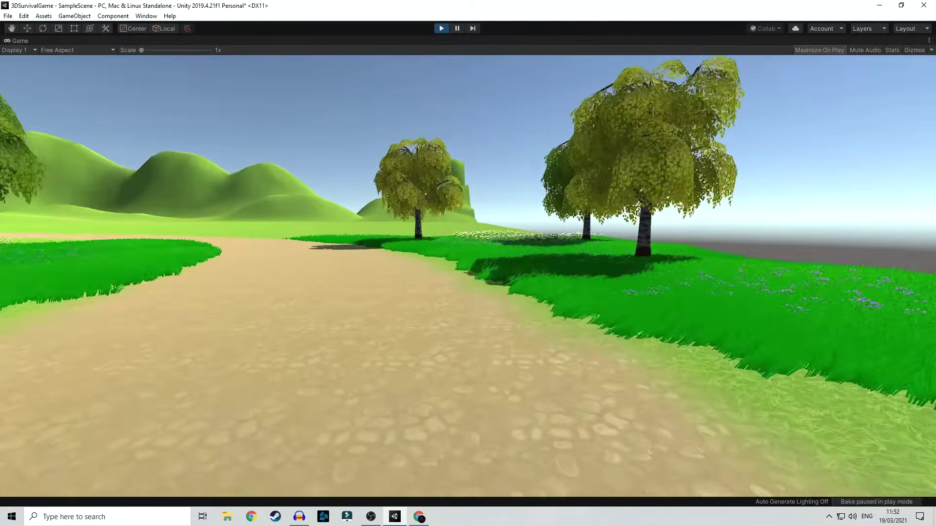
{"action": "key", "text": "w"}
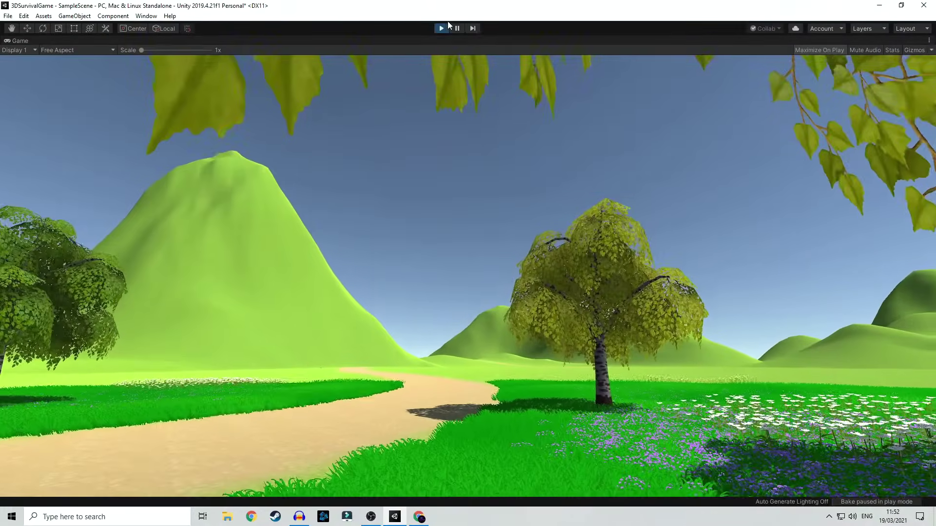
{"action": "left_click", "coordinate": [447, 27]}
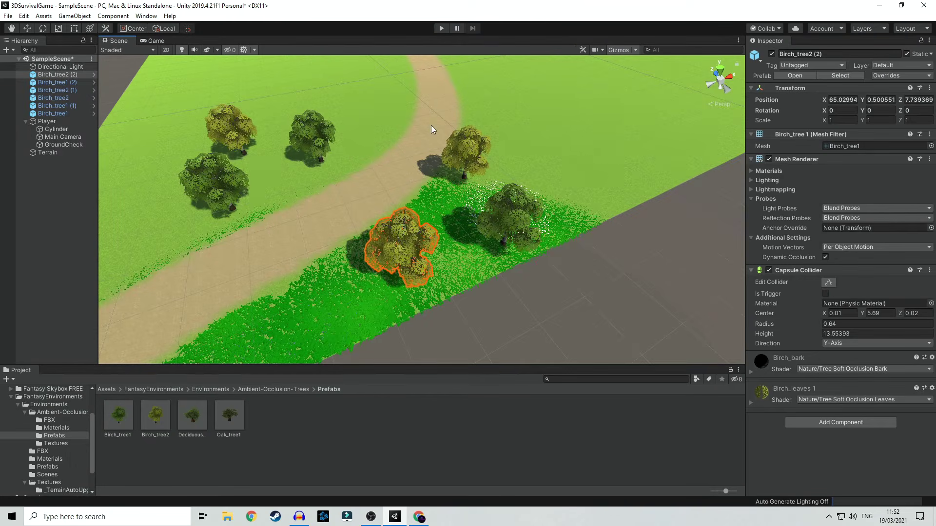
Step: Inspect the individually placed birch prefabs one by one, matching each tree to its object in the scene
{"action": "left_click", "coordinate": [468, 150]}
{"action": "left_click", "coordinate": [507, 231]}
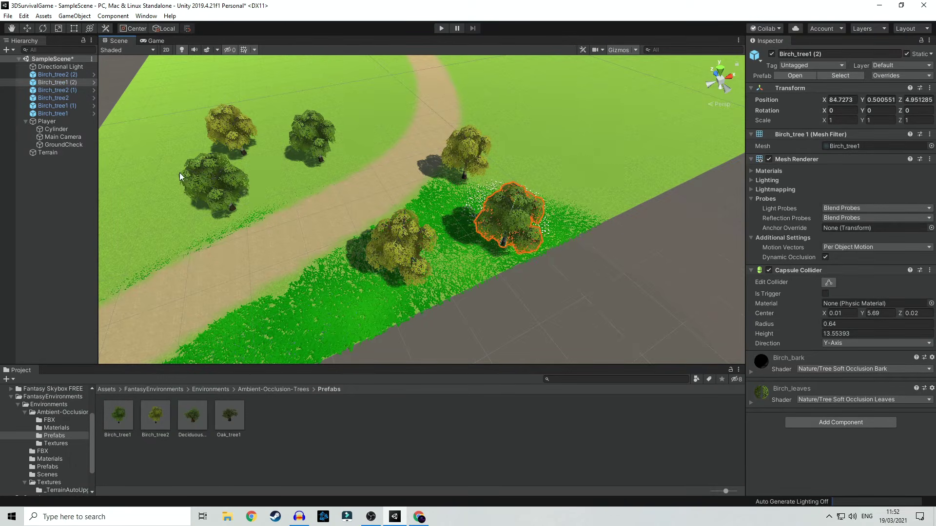
{"action": "left_click", "coordinate": [52, 111]}
{"action": "left_click", "coordinate": [52, 107]}
{"action": "left_click", "coordinate": [51, 98]}
{"action": "left_click", "coordinate": [52, 90]}
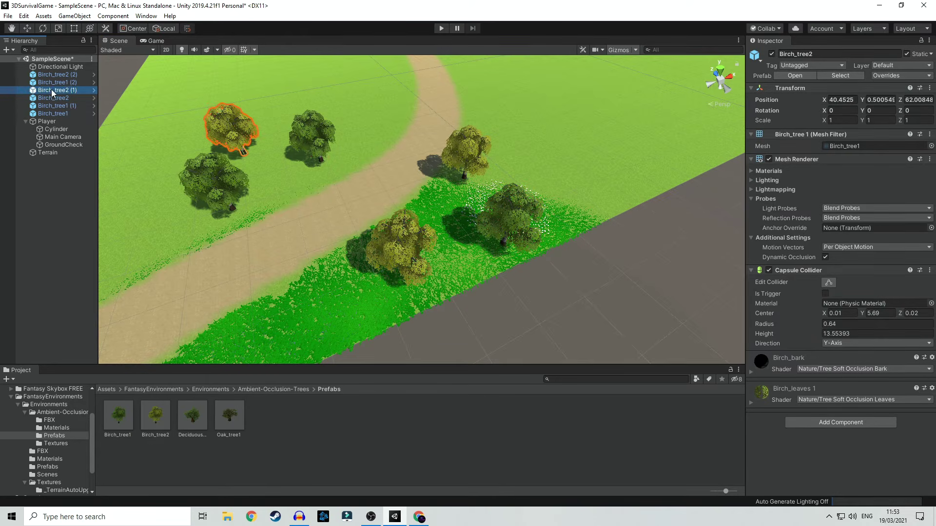
{"action": "left_click", "coordinate": [54, 83]}
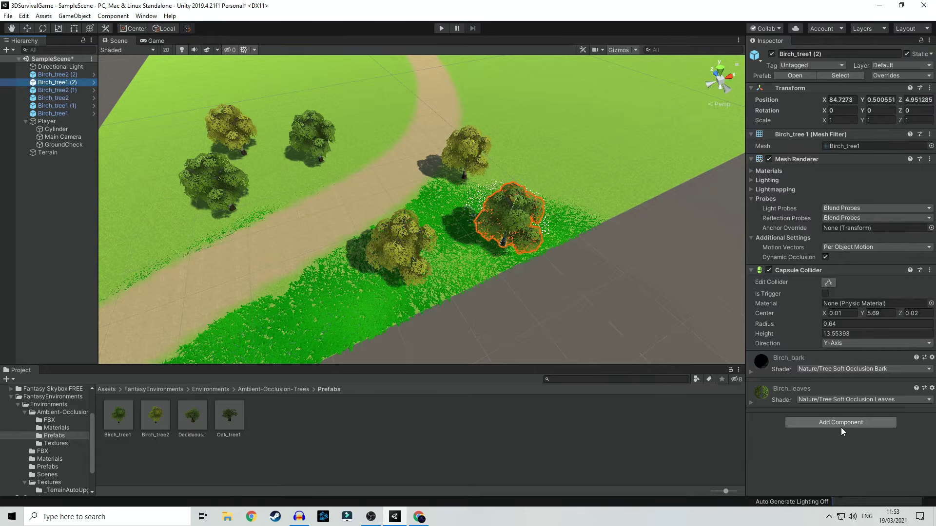
Step: Examine the placed birches up close and from above on both sides of the path
{"action": "scroll", "coordinate": [559, 253], "scroll_direction": "up", "scroll_amount": 5}
{"action": "key", "text": "f"}
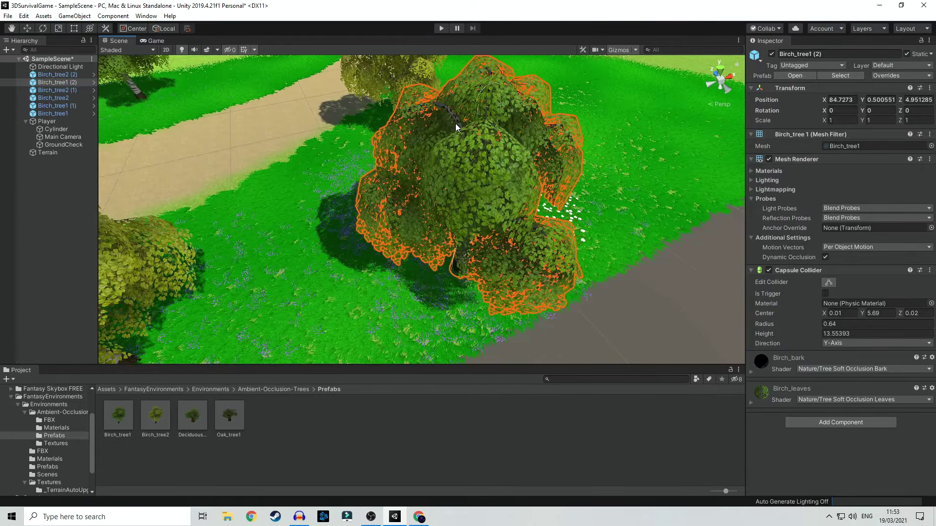
{"action": "scroll", "coordinate": [394, 283], "scroll_direction": "down", "scroll_amount": 10}
{"action": "middle_click_drag", "start_coordinate": [342, 251], "coordinate": [361, 268]}
{"action": "scroll", "coordinate": [361, 267], "scroll_direction": "up", "scroll_amount": 5}
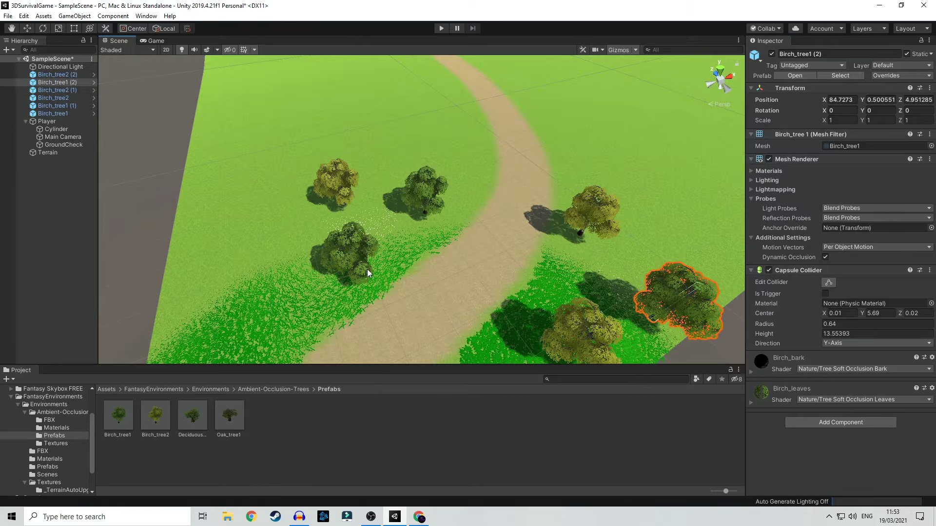
{"action": "scroll", "coordinate": [360, 271], "scroll_direction": "down", "scroll_amount": 3}
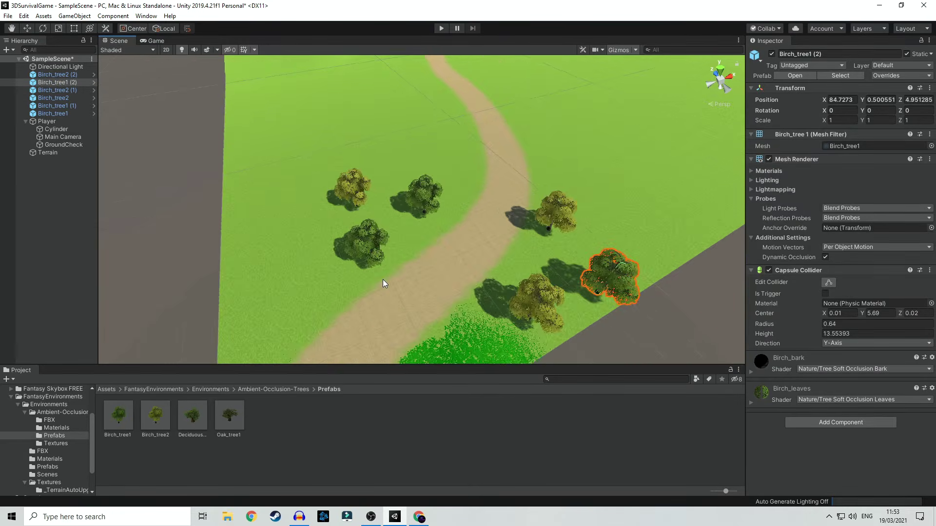
{"action": "scroll", "coordinate": [406, 256], "scroll_direction": "down", "scroll_amount": 3}
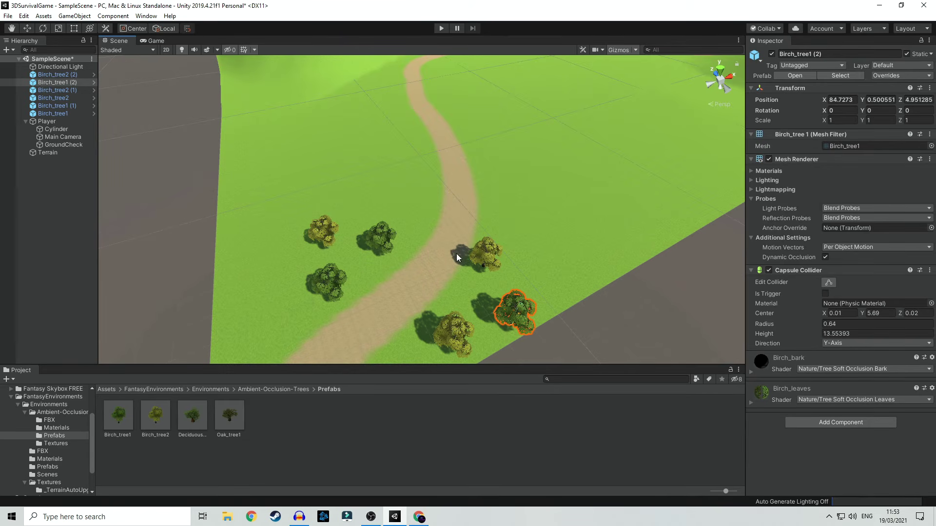
{"action": "scroll", "coordinate": [442, 260], "scroll_direction": "up", "scroll_amount": 5}
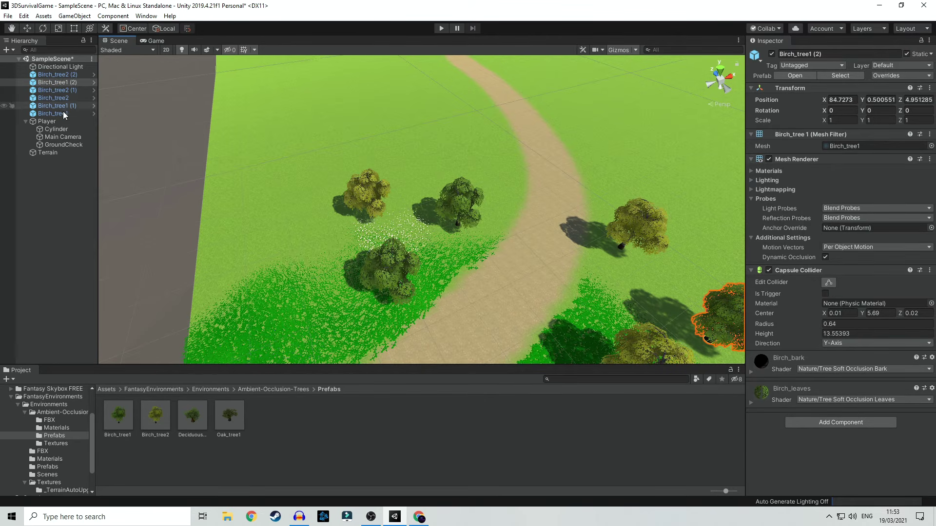
{"action": "left_click", "coordinate": [52, 152]}
{"action": "left_click", "coordinate": [636, 225]}
{"action": "middle_click_drag", "start_coordinate": [503, 311], "coordinate": [483, 238]}
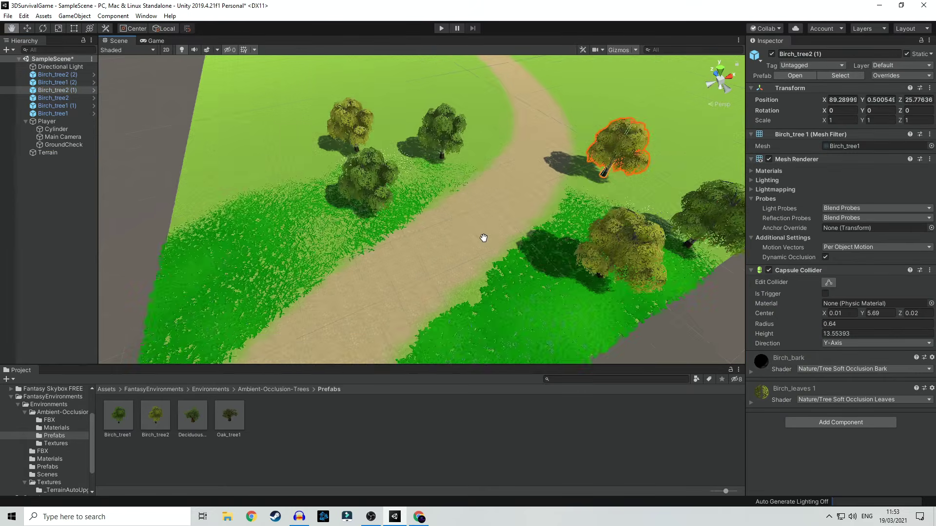
{"action": "right_click_drag", "start_coordinate": [484, 238], "coordinate": [519, 229]}
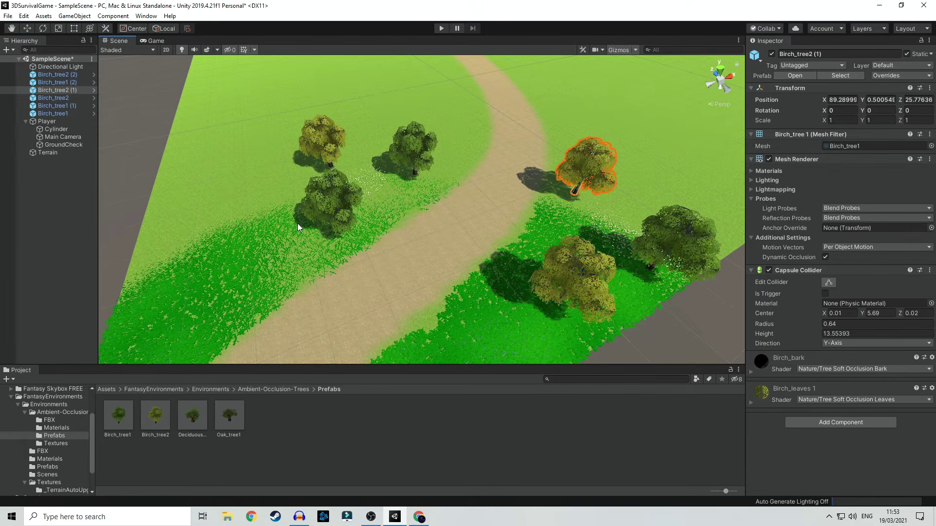
{"action": "scroll", "coordinate": [298, 224], "scroll_direction": "up", "scroll_amount": 3}
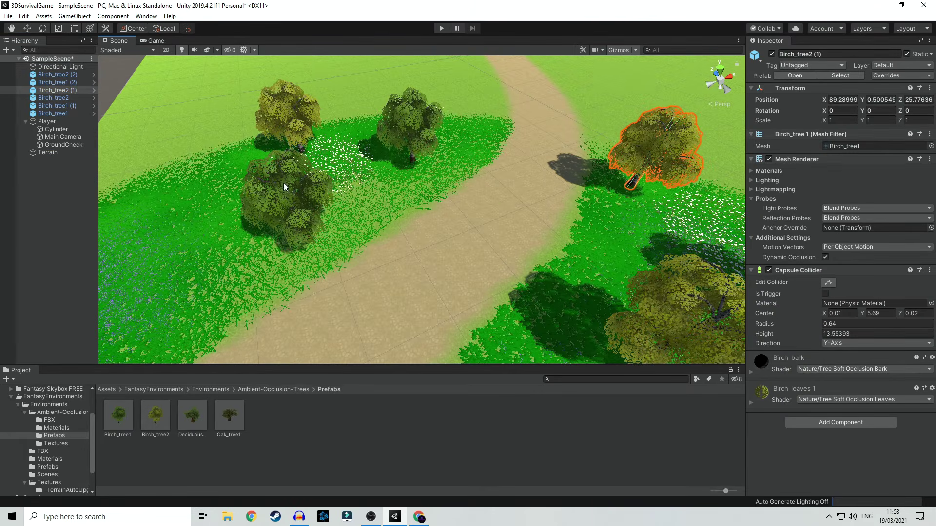
Step: Remove Birch_tree2 and Birch_tree1 from the terrain's list of paintable trees
{"action": "left_click", "coordinate": [46, 154]}
{"action": "left_click", "coordinate": [803, 215]}
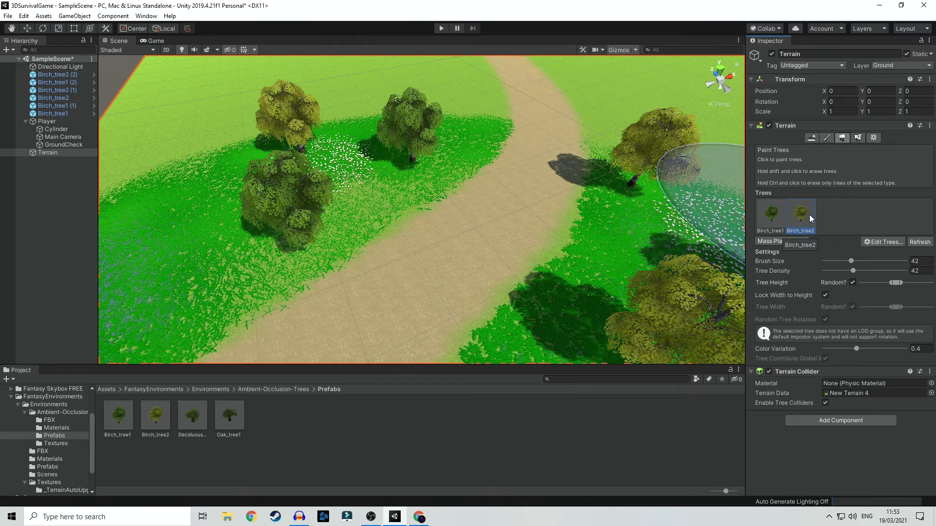
{"action": "left_click", "coordinate": [880, 241]}
{"action": "left_click", "coordinate": [891, 264]}
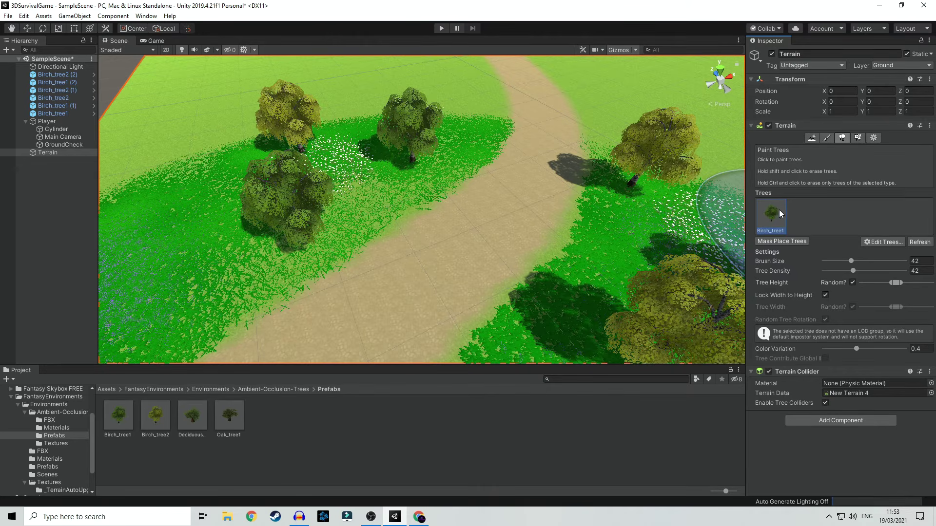
{"action": "left_click", "coordinate": [884, 241]}
{"action": "left_click", "coordinate": [891, 266]}
{"action": "left_click", "coordinate": [57, 90]}
Step: Place a Deciduous_tree1 prefab on the grass beside the path and view it up close
{"action": "middle_click_drag", "start_coordinate": [426, 188], "coordinate": [420, 186]}
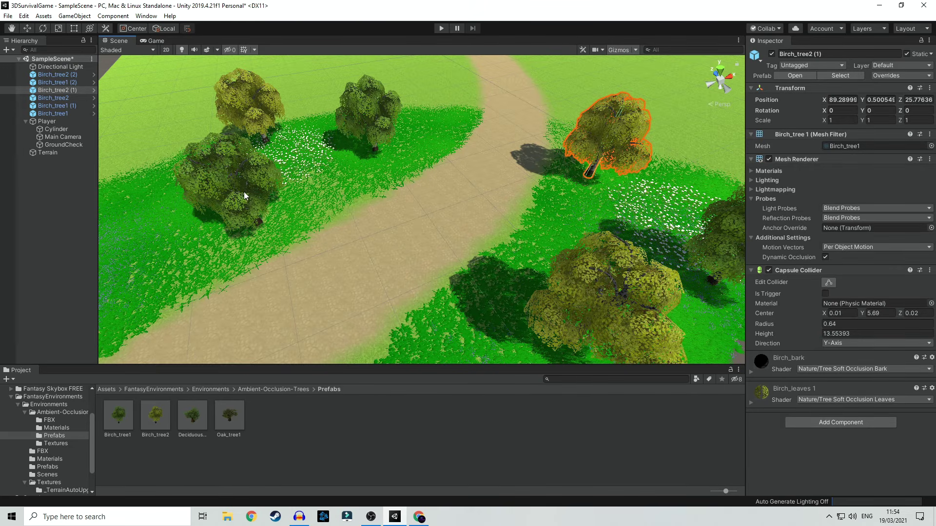
{"action": "scroll", "coordinate": [435, 194], "scroll_direction": "down", "scroll_amount": 5}
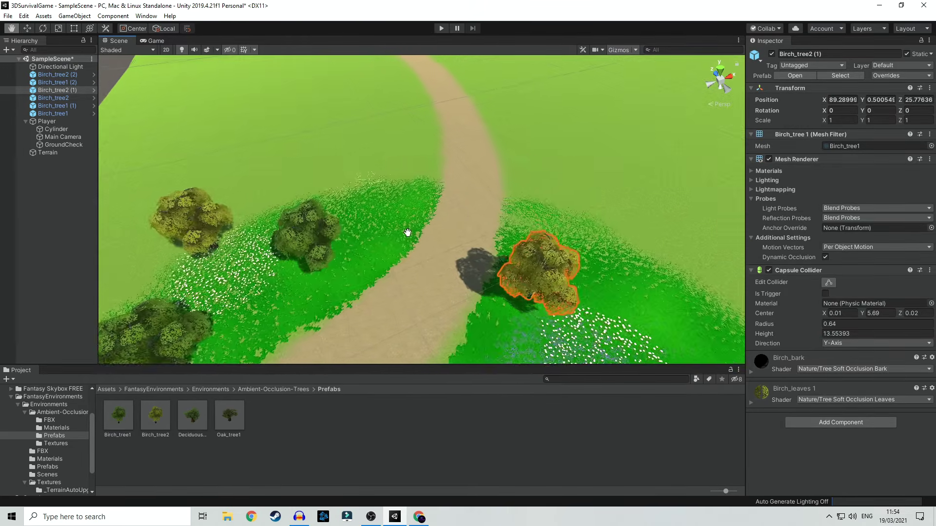
{"action": "left_click_drag", "start_coordinate": [195, 414], "coordinate": [434, 174]}
{"action": "key", "text": "f"}
{"action": "scroll", "coordinate": [432, 176], "scroll_direction": "down", "scroll_amount": 5}
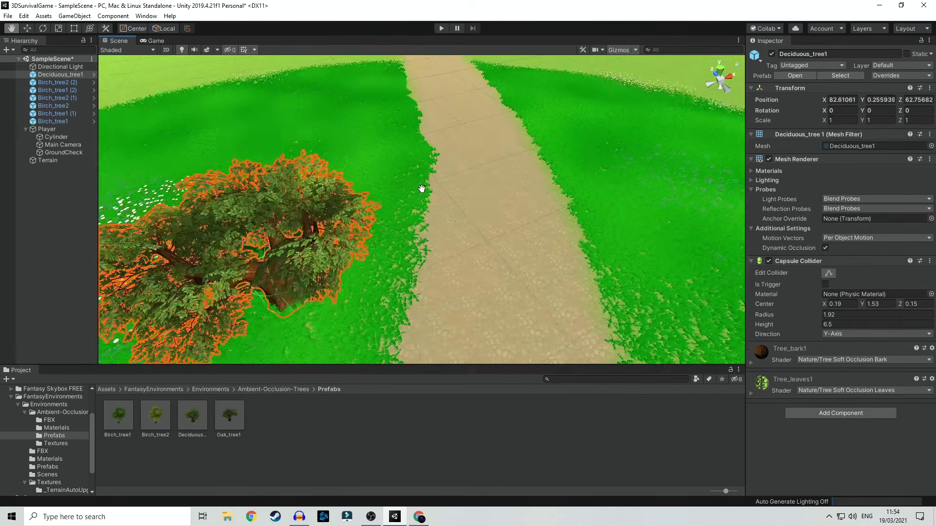
{"action": "middle_click_drag", "start_coordinate": [321, 299], "coordinate": [360, 271]}
{"action": "scroll", "coordinate": [425, 174], "scroll_direction": "up", "scroll_amount": 5}
{"action": "scroll", "coordinate": [449, 207], "scroll_direction": "down", "scroll_amount": 5}
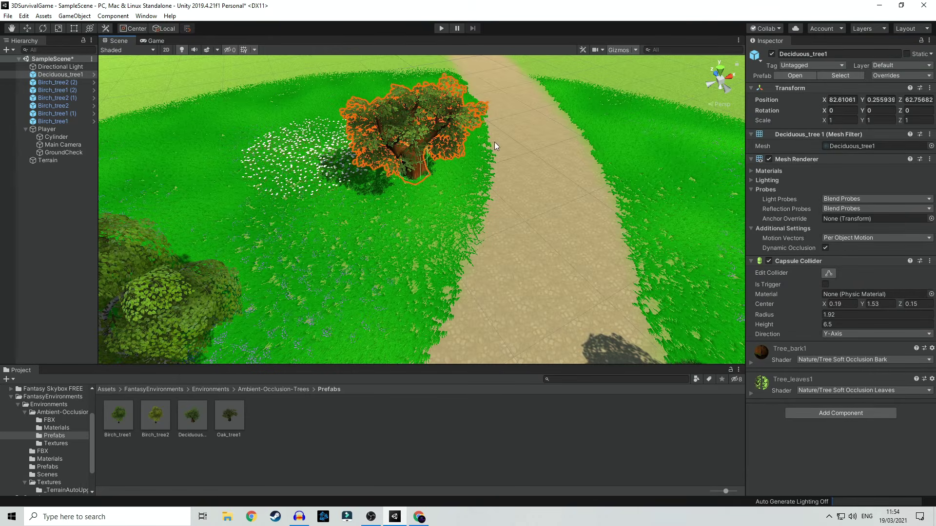
{"action": "scroll", "coordinate": [419, 222], "scroll_direction": "down", "scroll_amount": 3}
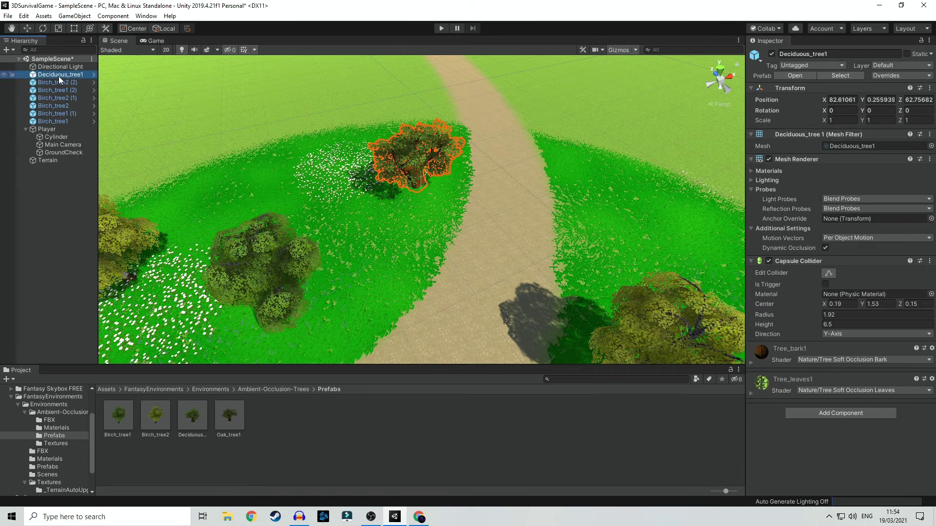
Step: Delete the Deciduous_tree1 tree from the scene and look over the remaining birches along the path
{"action": "key", "text": "Delete"}
{"action": "scroll", "coordinate": [324, 262], "scroll_direction": "down", "scroll_amount": 3}
{"action": "middle_click_drag", "start_coordinate": [335, 296], "coordinate": [348, 286]}
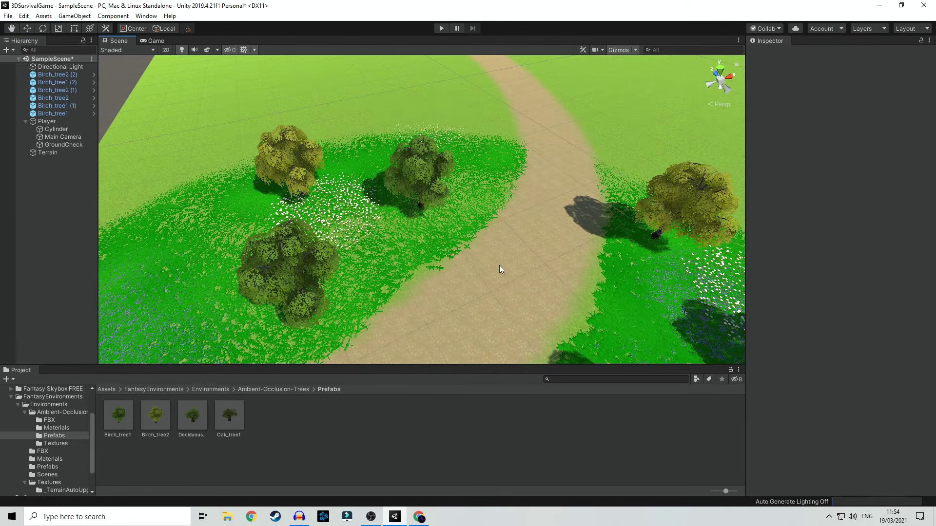
{"action": "middle_click_drag", "start_coordinate": [467, 287], "coordinate": [459, 279]}
{"action": "scroll", "coordinate": [460, 279], "scroll_direction": "down", "scroll_amount": 2}
{"action": "middle_click_drag", "start_coordinate": [385, 212], "coordinate": [386, 215]}
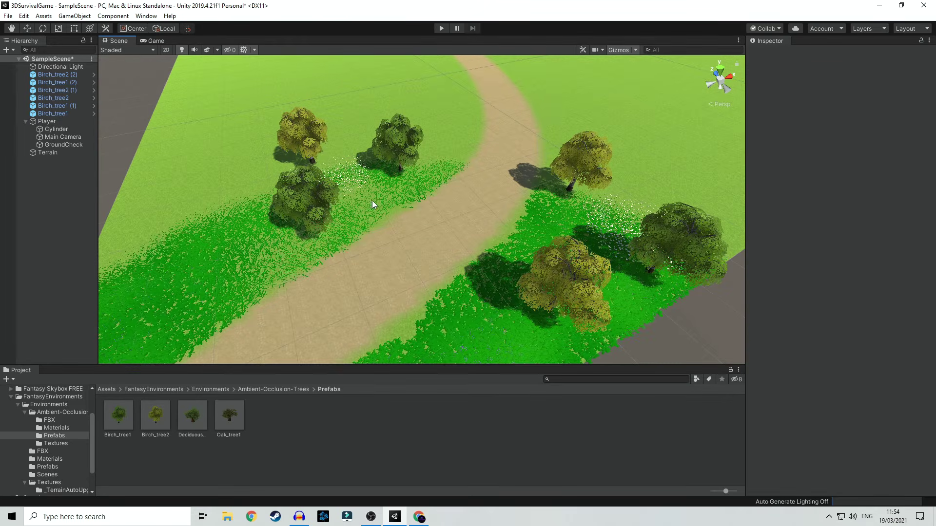
{"action": "scroll", "coordinate": [468, 266], "scroll_direction": "down", "scroll_amount": 5}
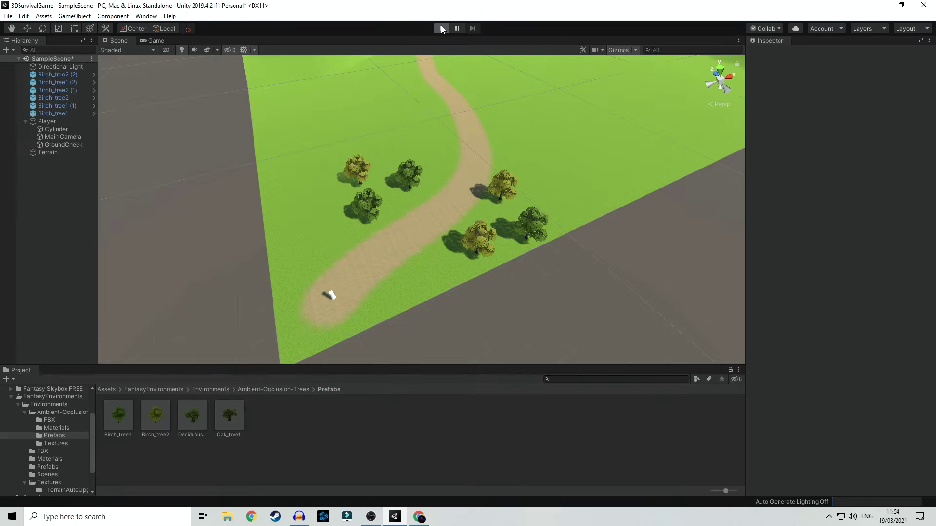
Step: Enter play mode and walk along the path past the birches to examine the trees and white flowers
{"action": "left_click", "coordinate": [442, 28]}
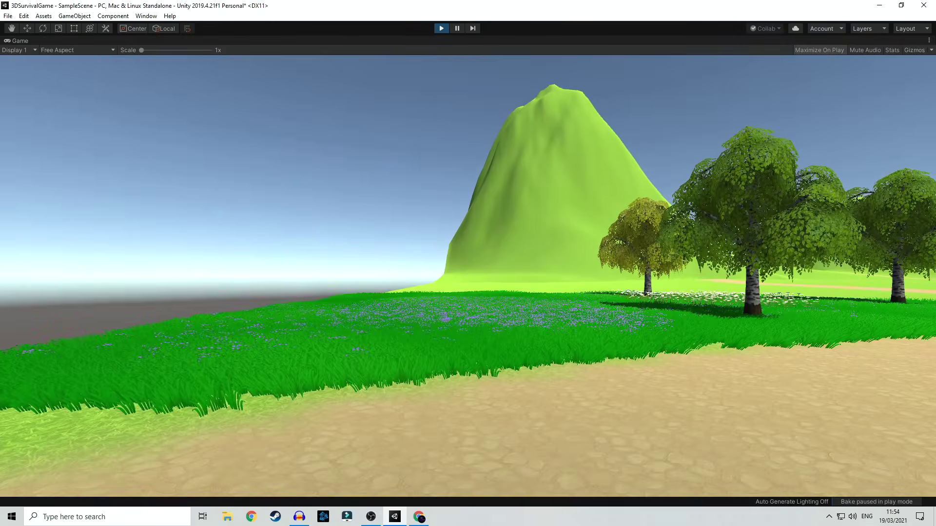
{"action": "key", "text": "w"}
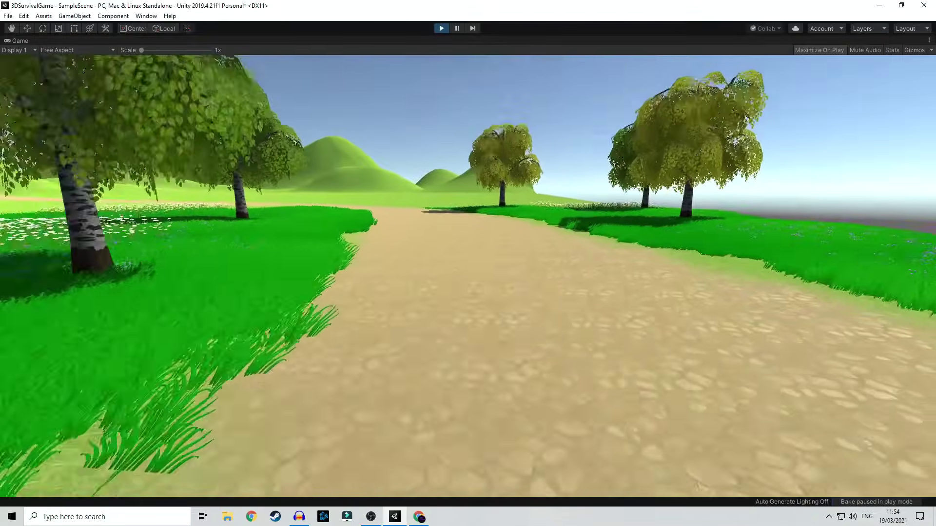
{"action": "key", "text": "w"}
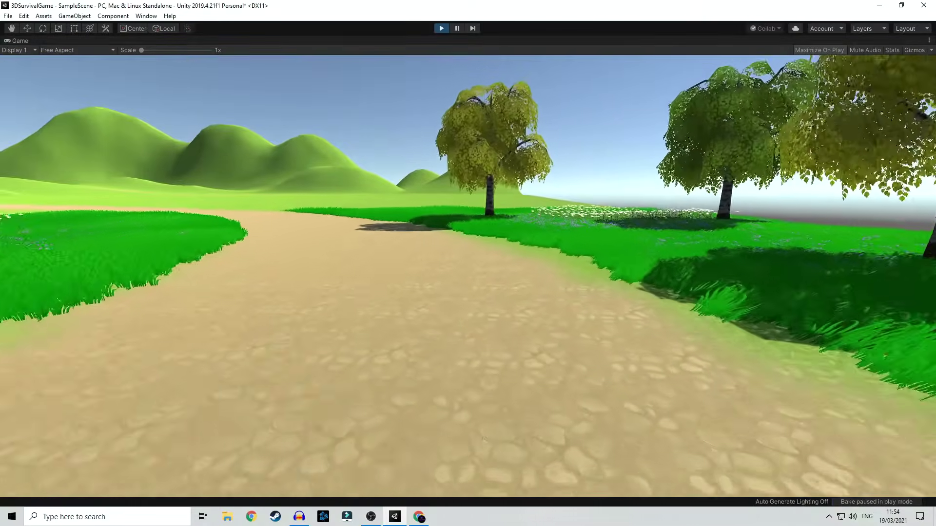
{"action": "key", "text": "w"}
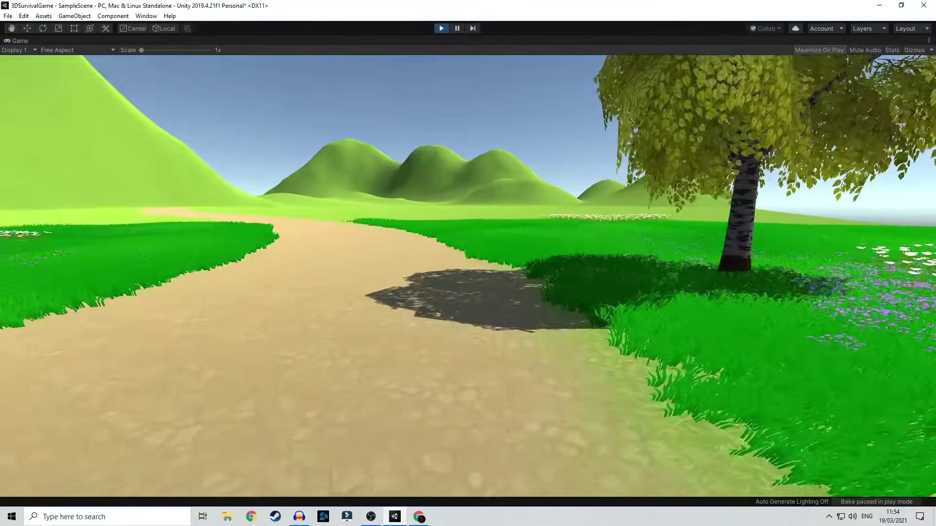
{"action": "key", "text": "w"}
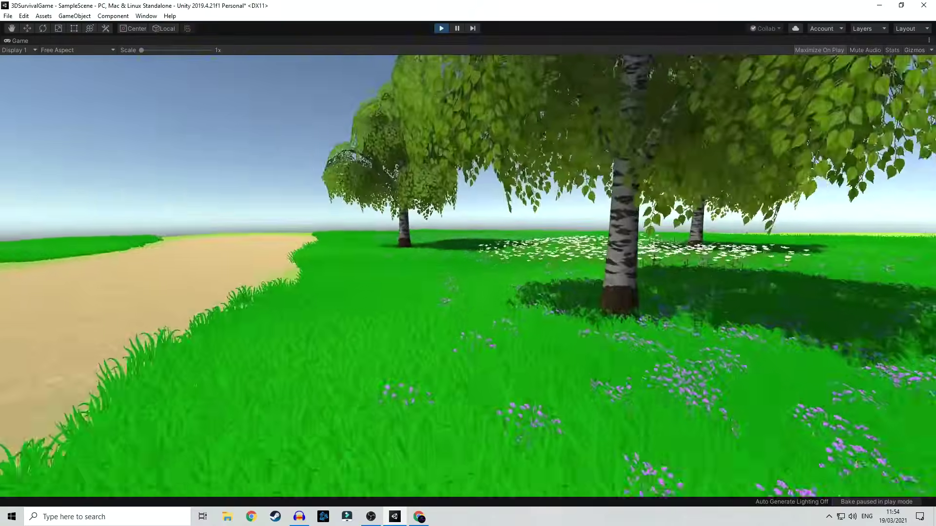
{"action": "key", "text": "w"}
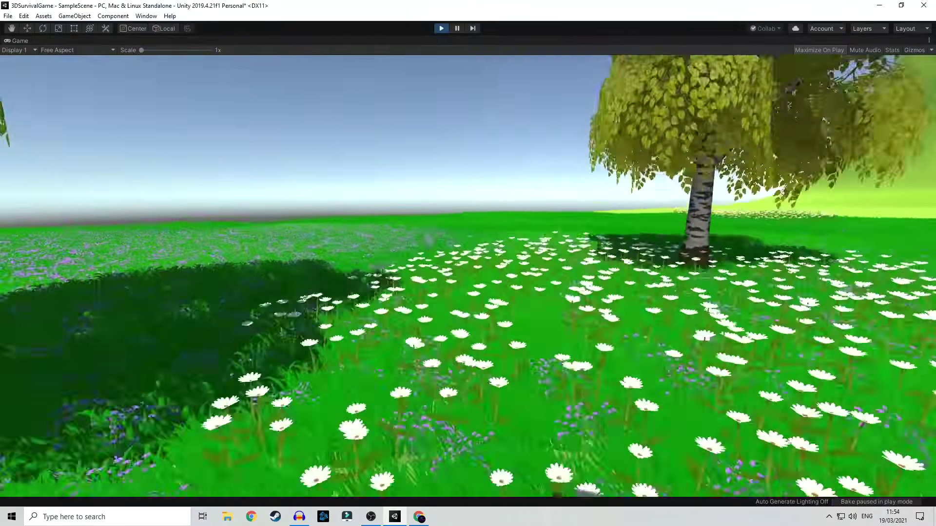
{"action": "key", "text": "w"}
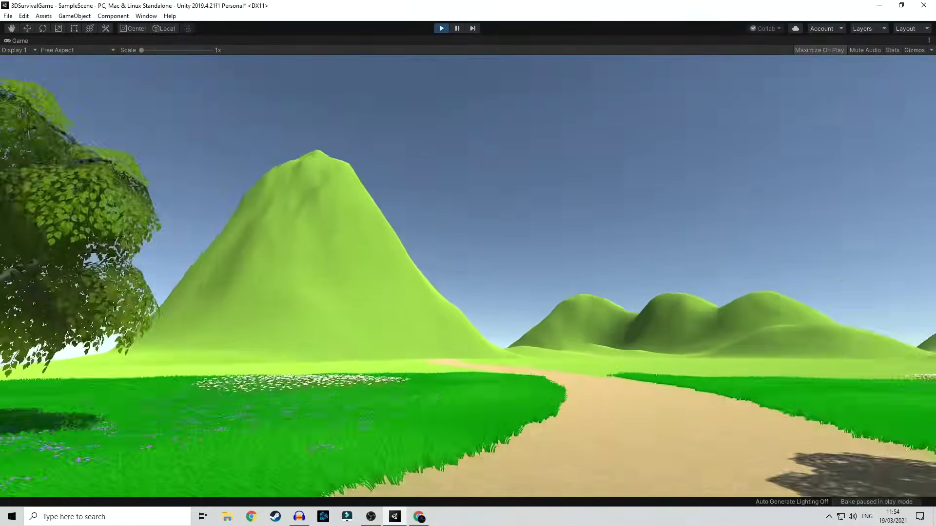
Step: Walk off the path among the birches to inspect the purple flower meadow and the tree shadows
{"action": "key", "text": "w"}
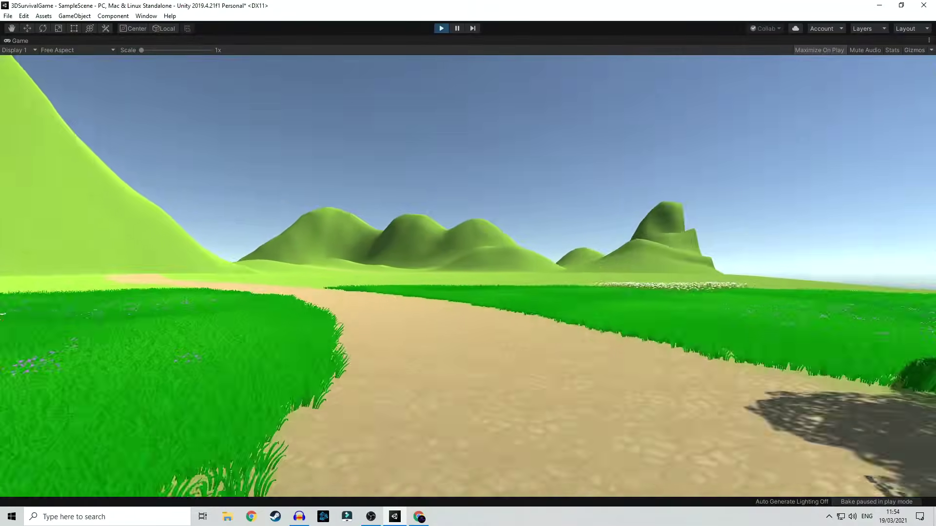
{"action": "key", "text": "a"}
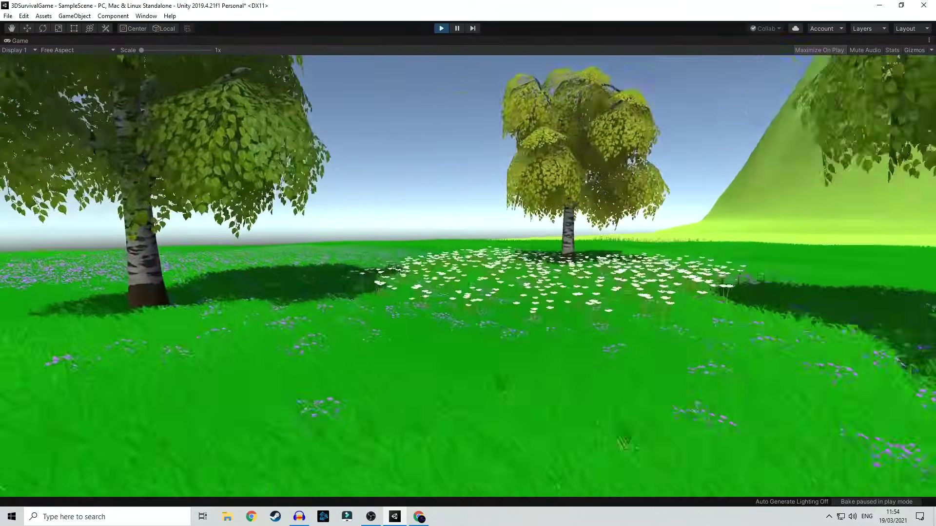
{"action": "key", "text": "w"}
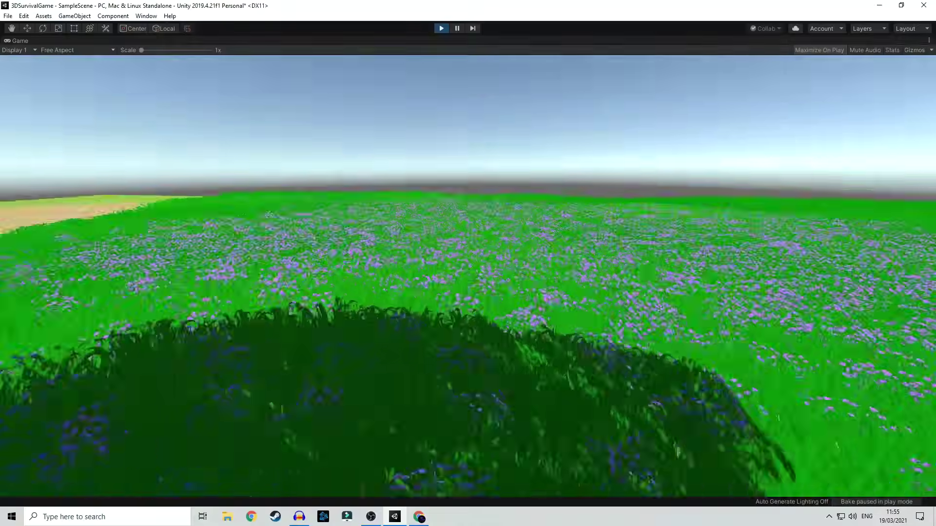
{"action": "key", "text": "w"}
{"action": "key", "text": "w"}
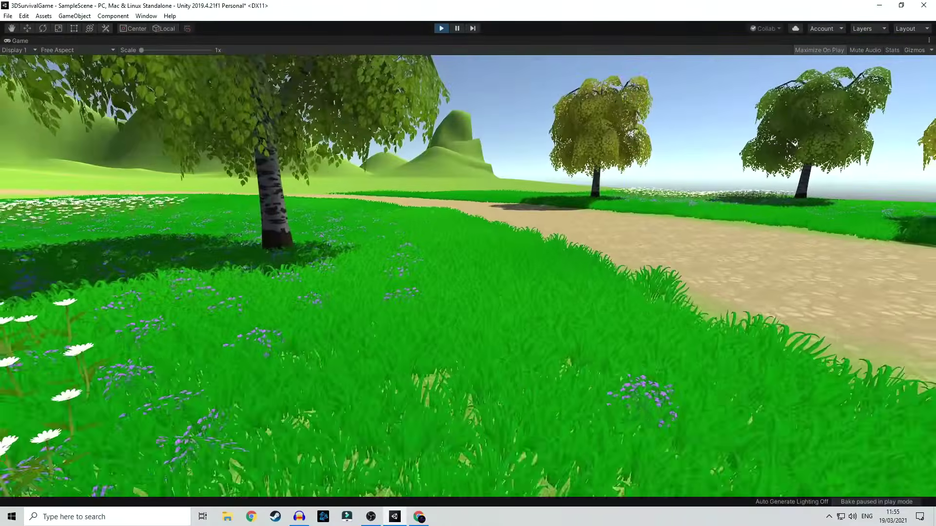
{"action": "key", "text": "w"}
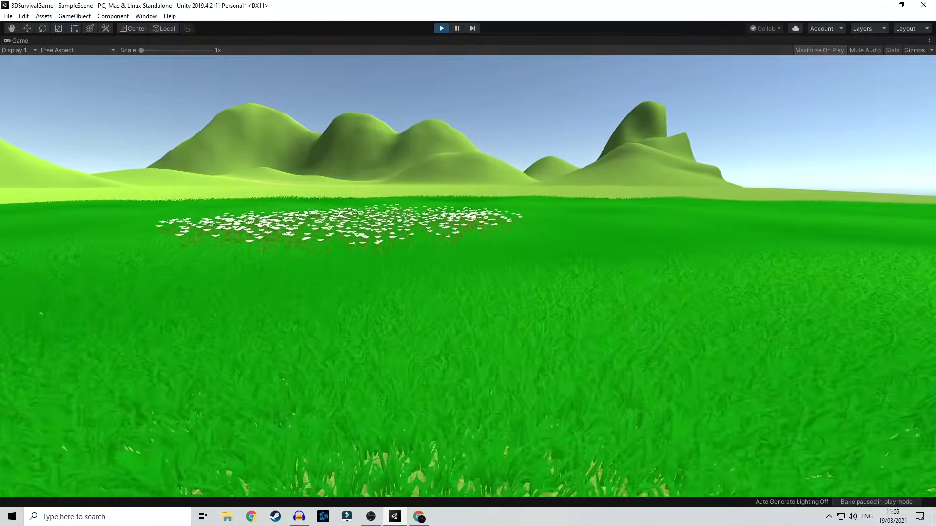
Step: Cross the open grass back through the flower patches under the birches, checking the planting on both sides of the path
{"action": "key", "text": "w"}
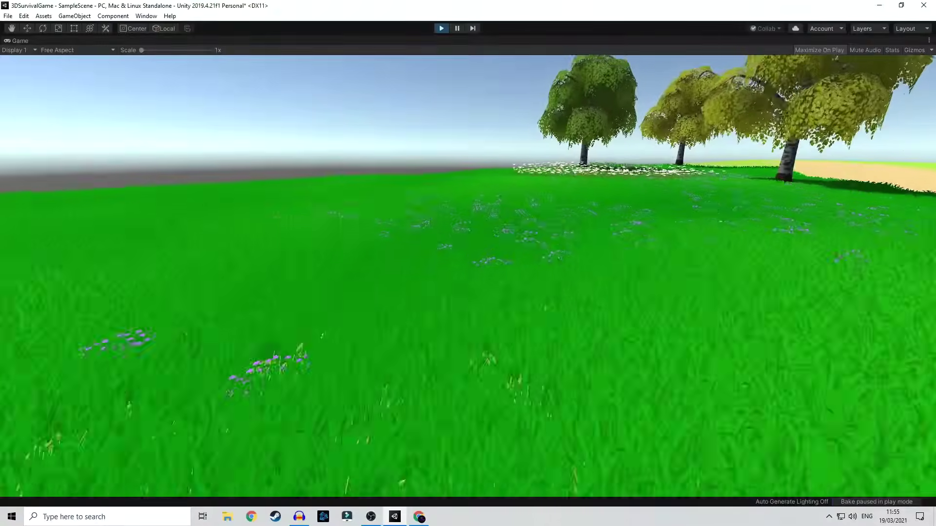
{"action": "key", "text": "w"}
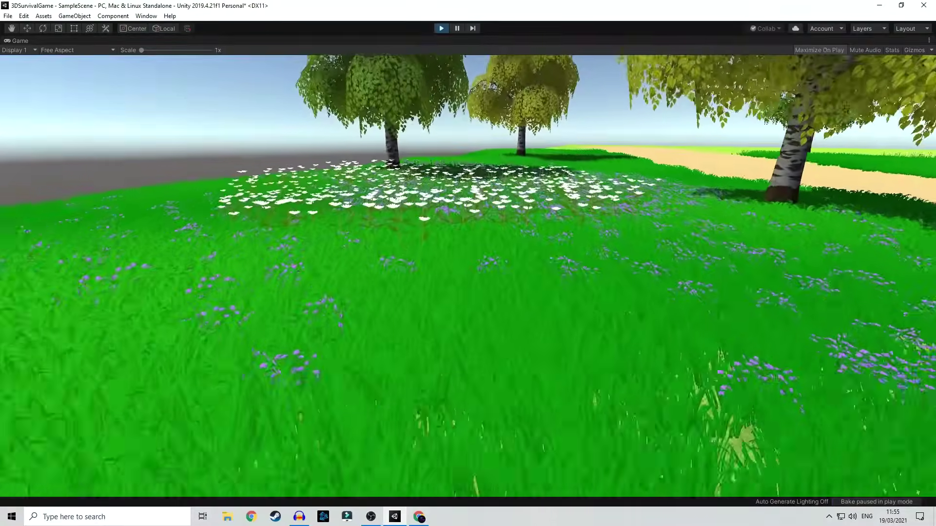
{"action": "key", "text": "w"}
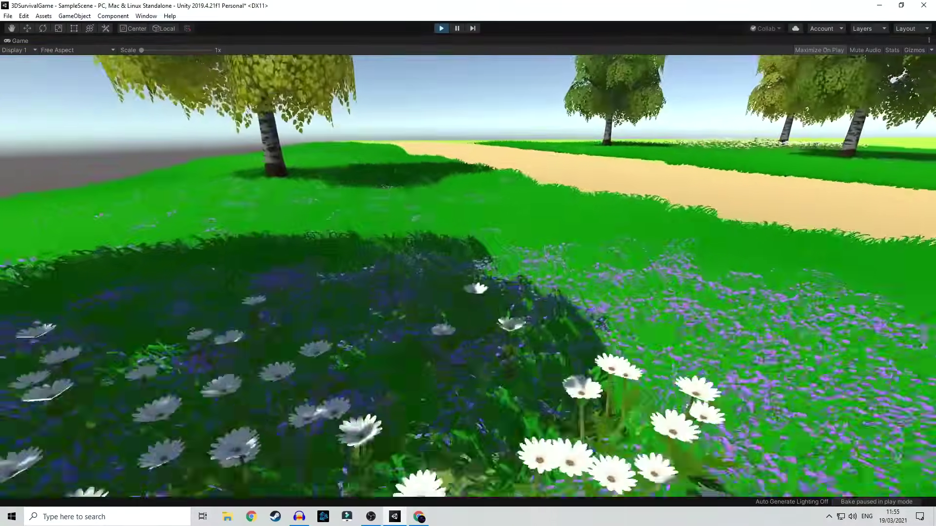
{"action": "key", "text": "w"}
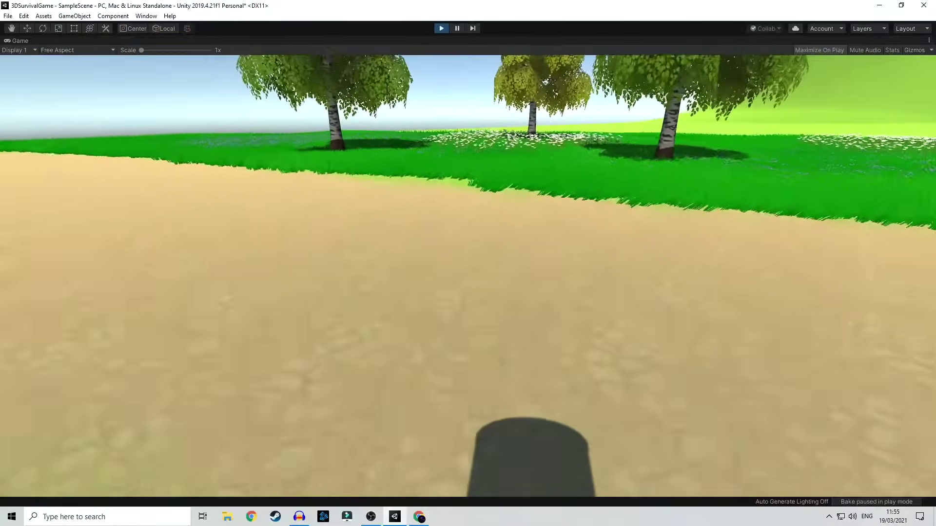
{"action": "key", "text": "w"}
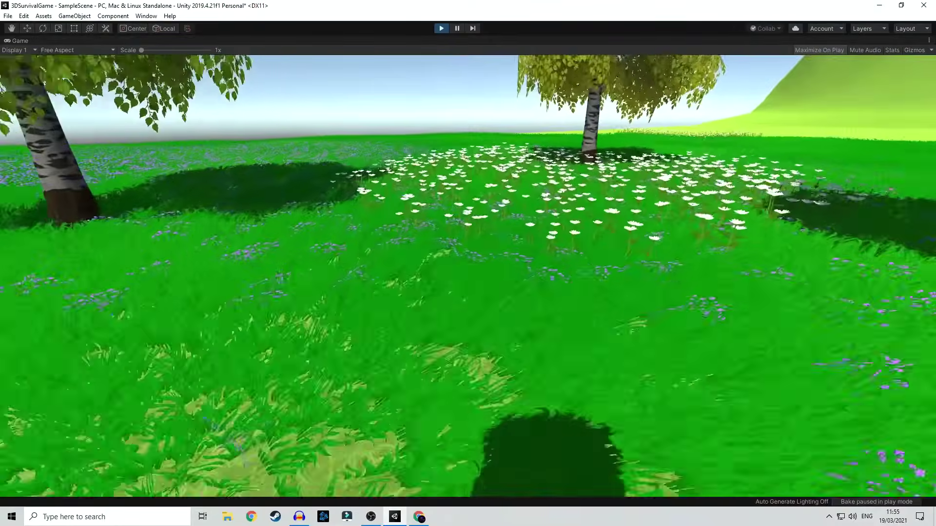
{"action": "key", "text": "w"}
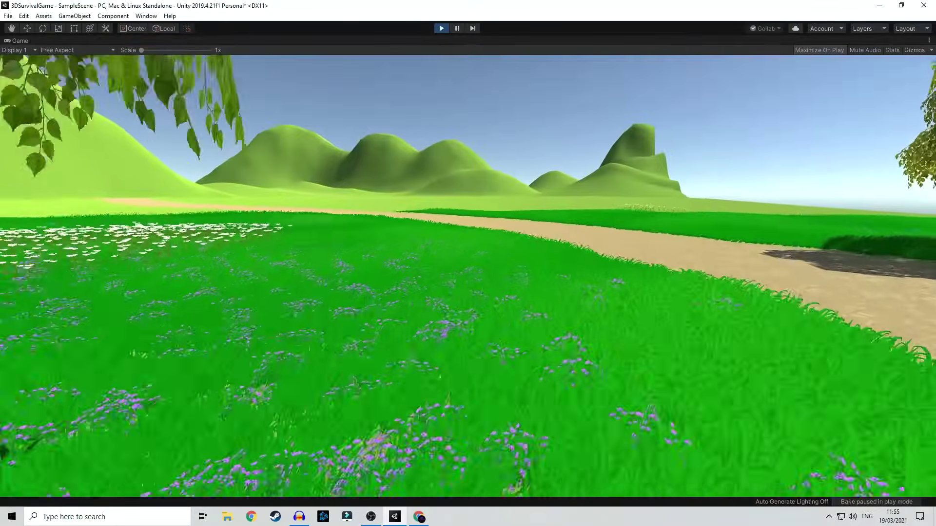
Step: Explore the treeless stretch of the meadow to check the grass, white flowers and path edges against the hills
{"action": "key", "text": "w"}
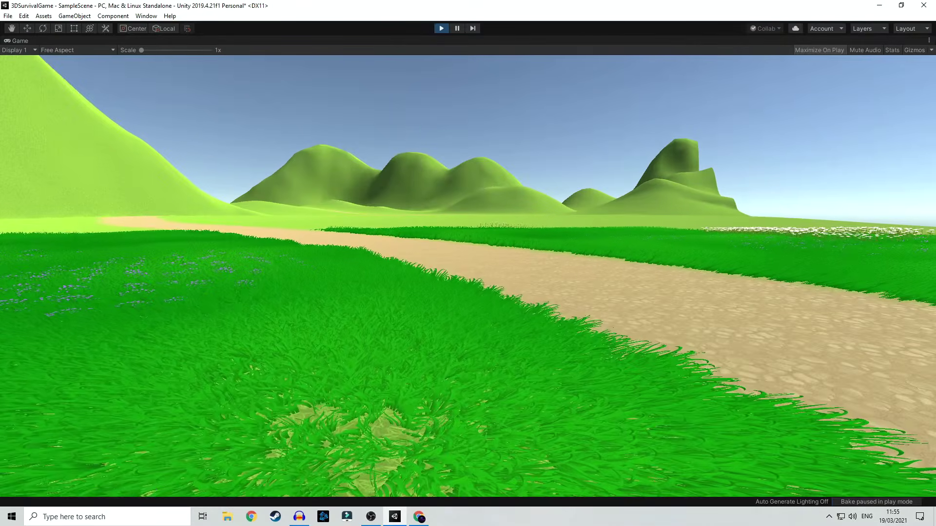
{"action": "key", "text": "w"}
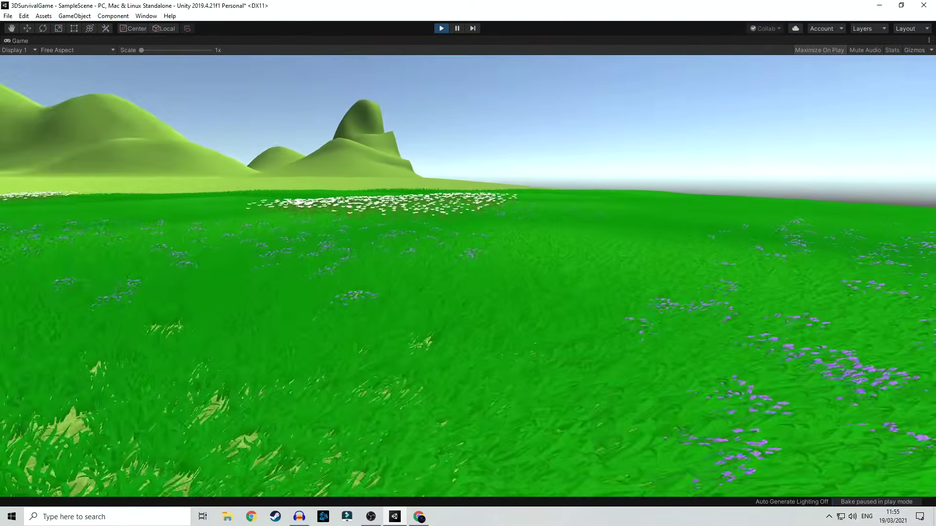
{"action": "key", "text": "w"}
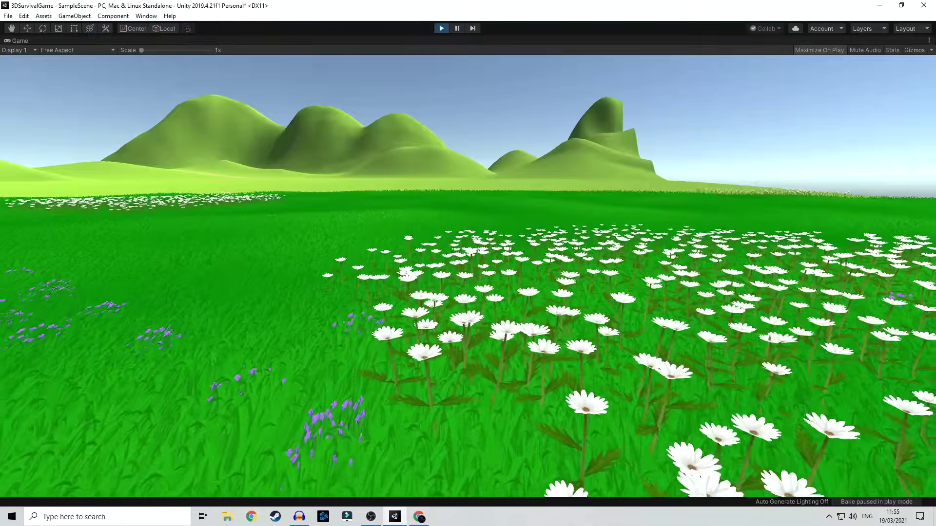
{"action": "key", "text": "w"}
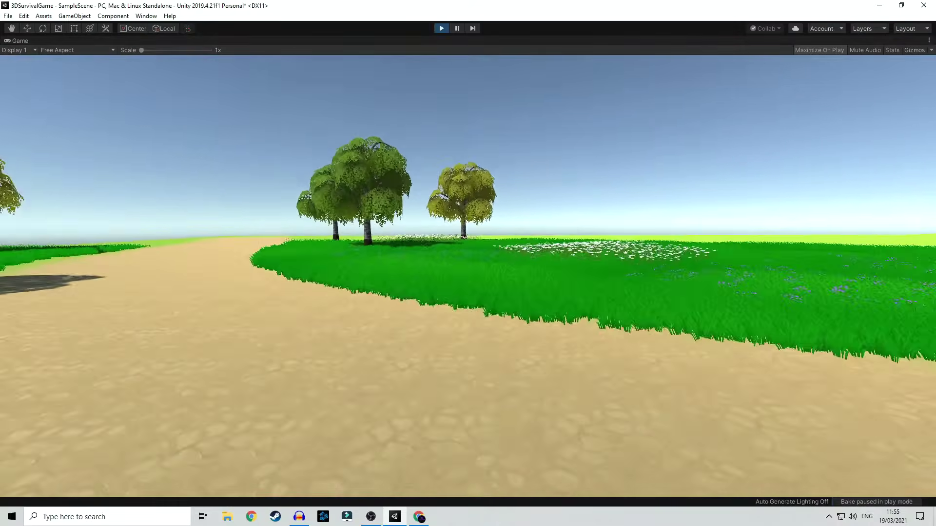
{"action": "key", "text": "w"}
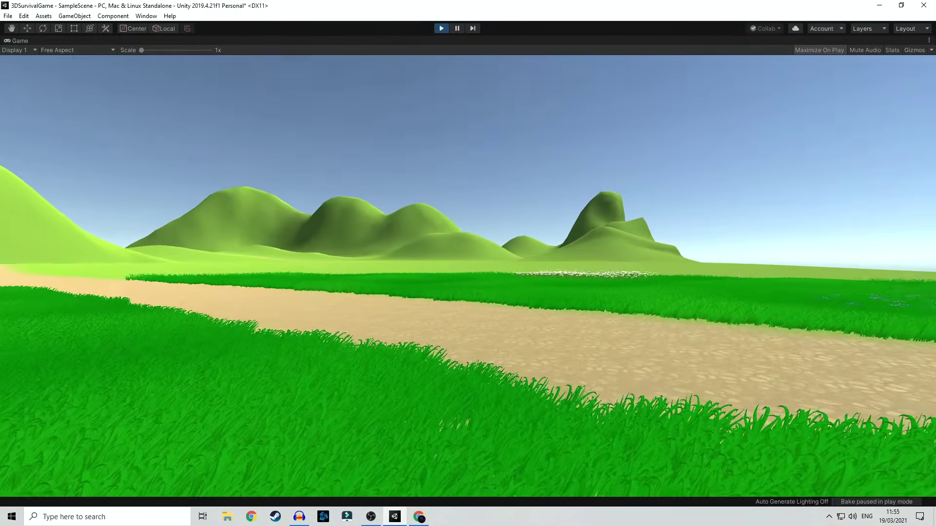
{"action": "key", "text": "w"}
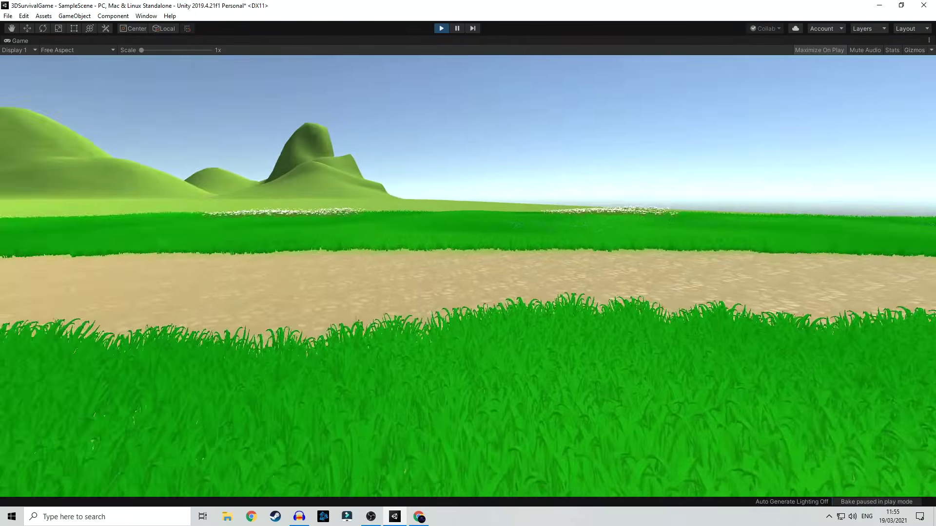
{"action": "key", "text": "w"}
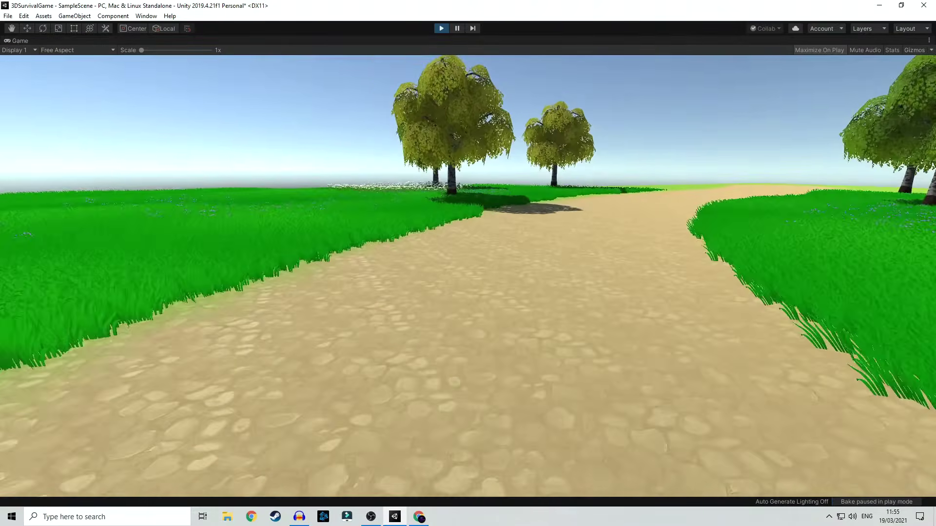
Step: Return along the path to the birches, inspect the mixed white and purple flowers up close, and exit play mode
{"action": "key", "text": "w"}
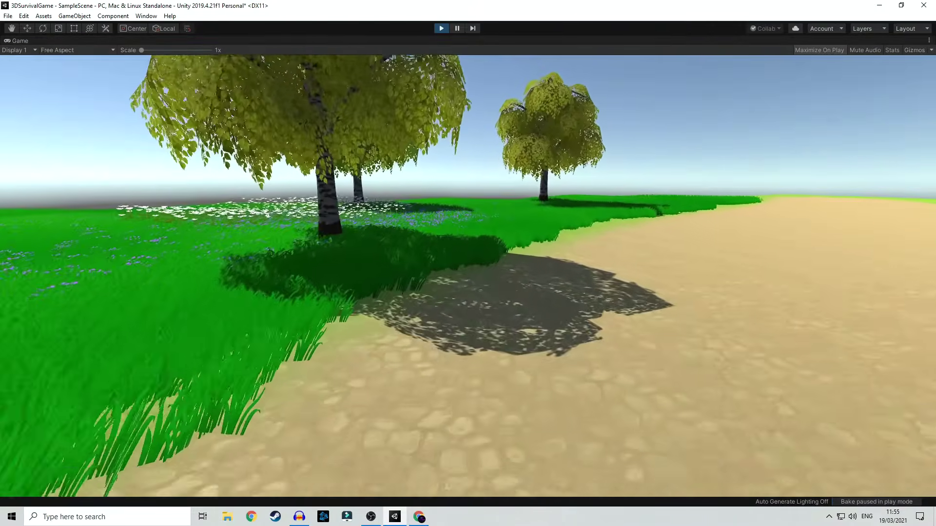
{"action": "key", "text": "w"}
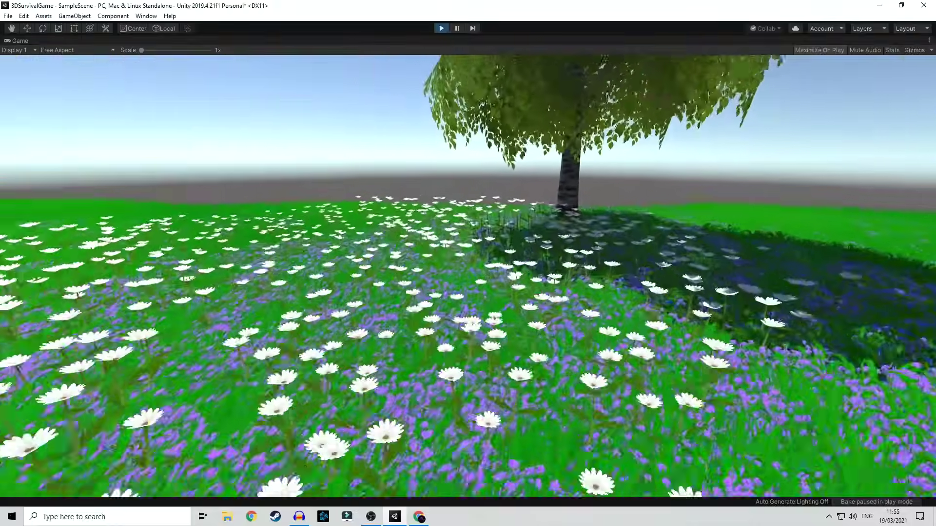
{"action": "key", "text": "s"}
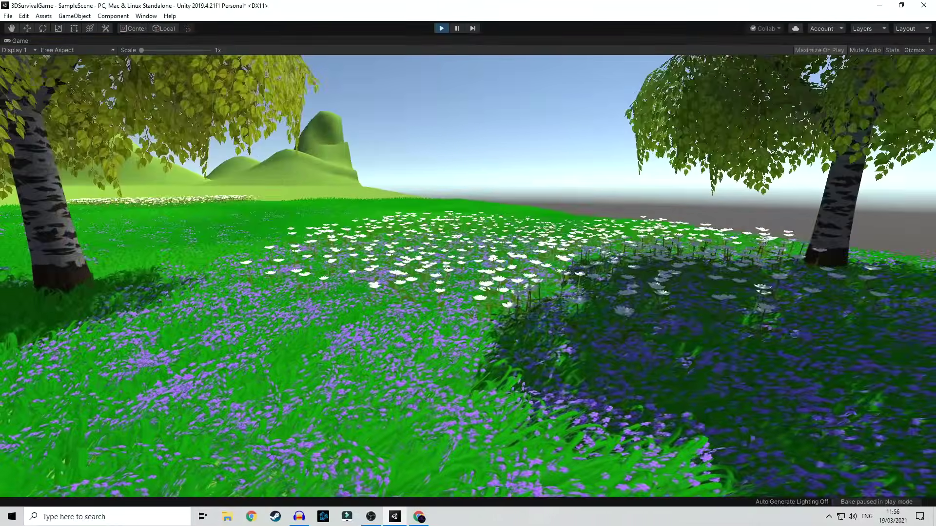
{"action": "key", "text": "w"}
{"action": "key", "text": "w"}
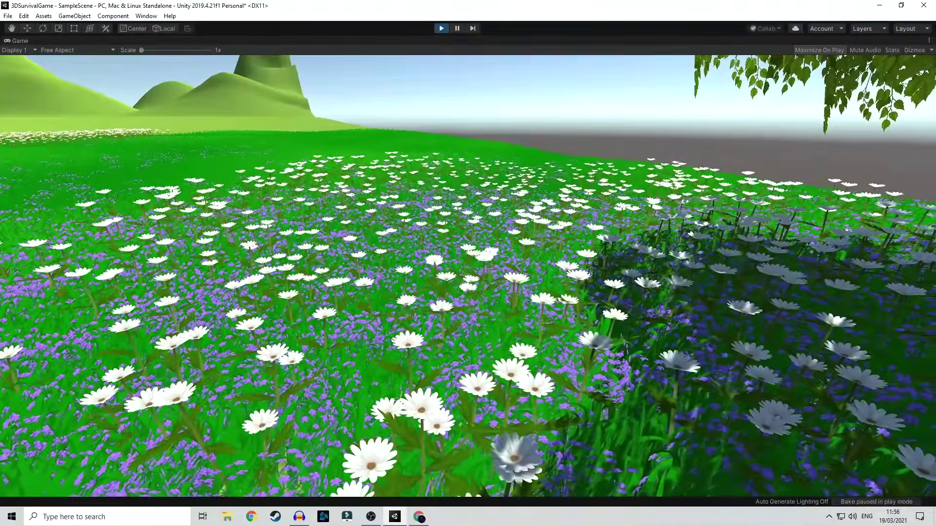
{"action": "key", "text": "w"}
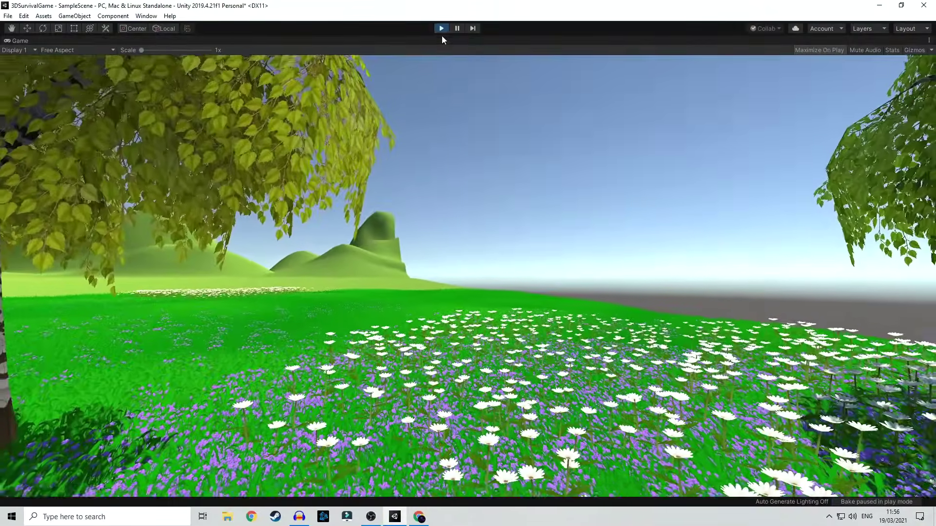
{"action": "left_click", "coordinate": [440, 28]}
Step: Lower the minimum height of the terrain's Flower1 detail mesh and apply the change
{"action": "left_click", "coordinate": [48, 154]}
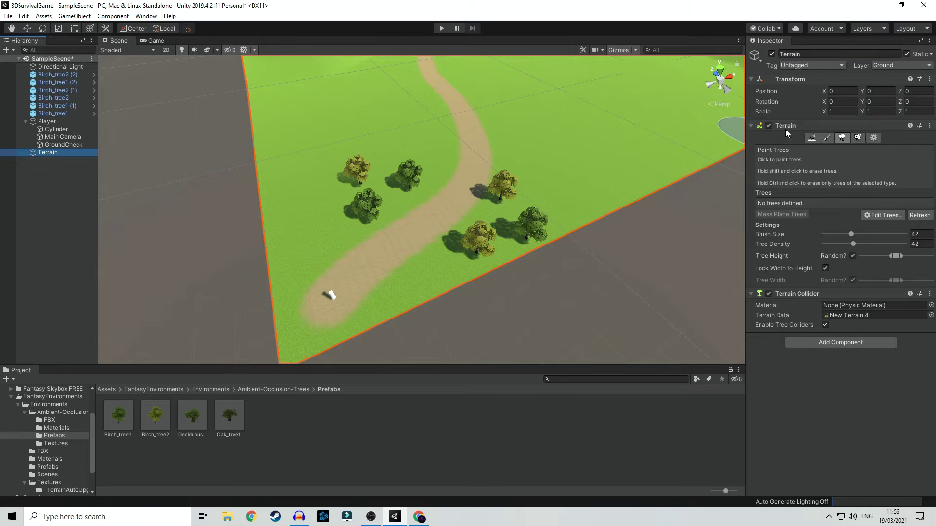
{"action": "left_click", "coordinate": [853, 140]}
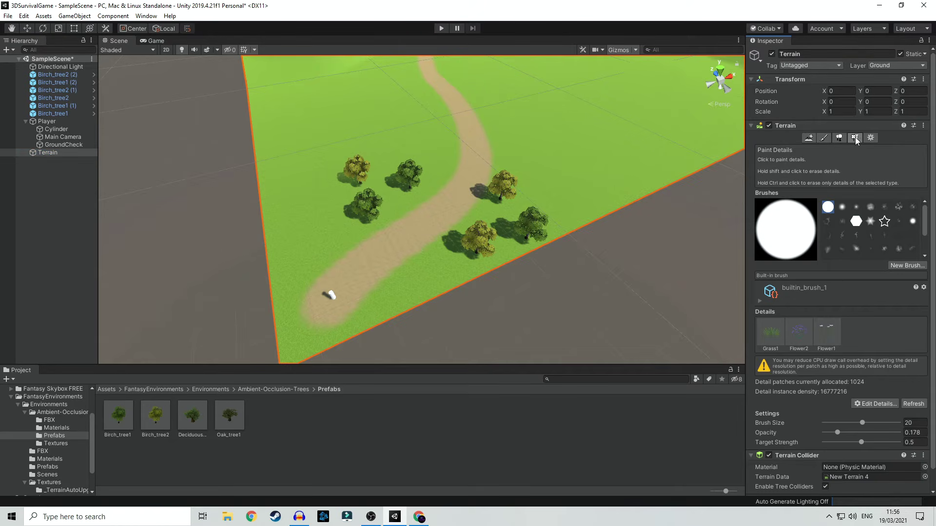
{"action": "double_click", "coordinate": [829, 331]}
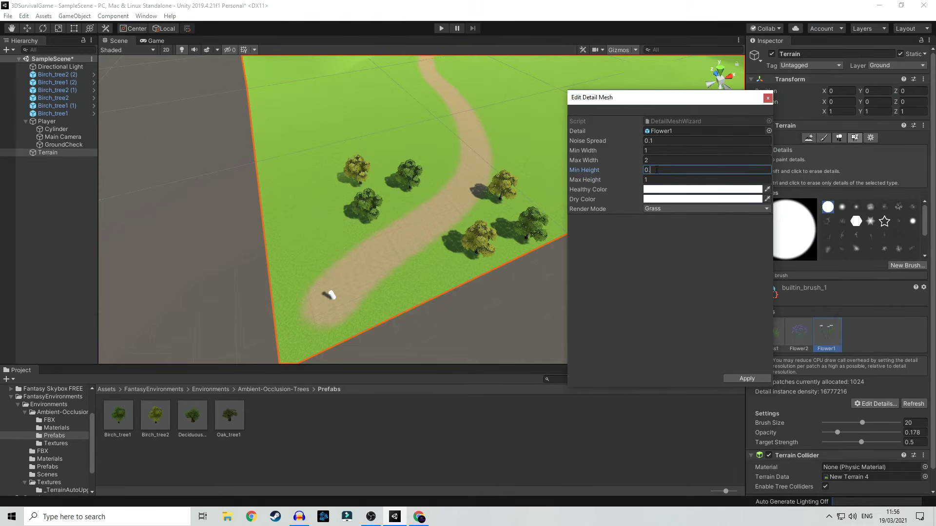
{"action": "left_click", "coordinate": [746, 378]}
Step: Test the scene in play mode, walking through the flower patches under the birches to check the adjusted flower height, and exit play mode
{"action": "left_click", "coordinate": [438, 29]}
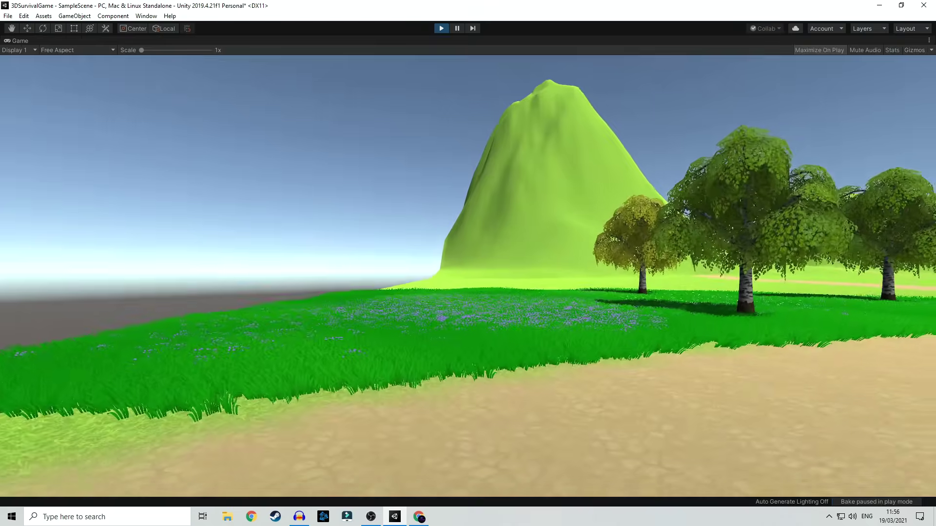
{"action": "key", "text": "w"}
{"action": "key", "text": "w"}
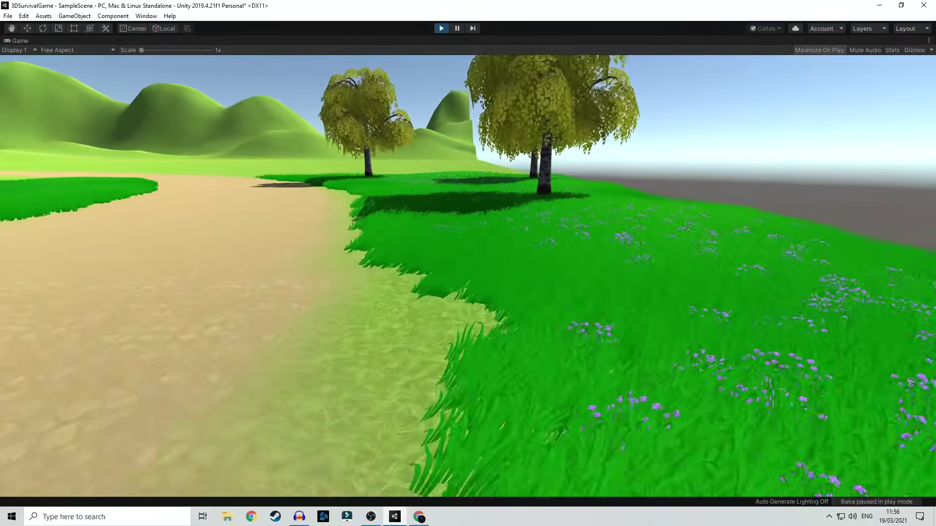
{"action": "key", "text": "w"}
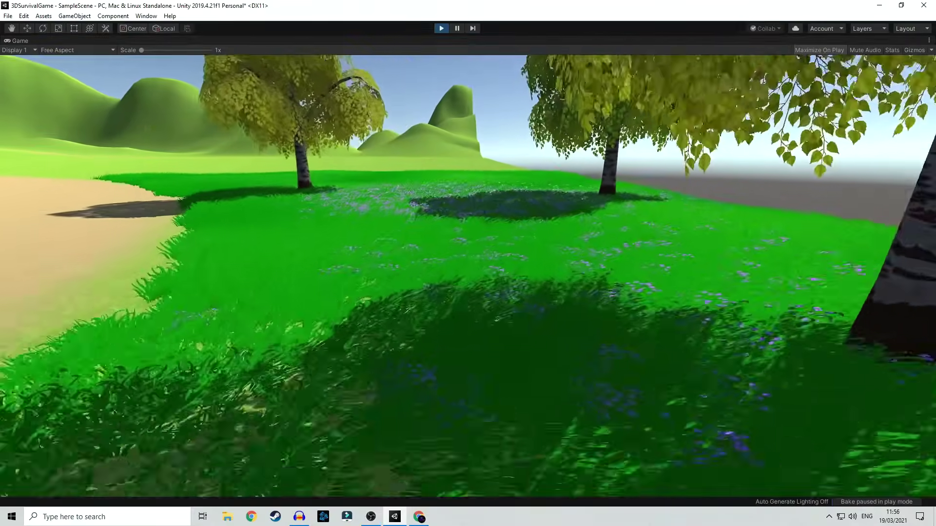
{"action": "key", "text": "w"}
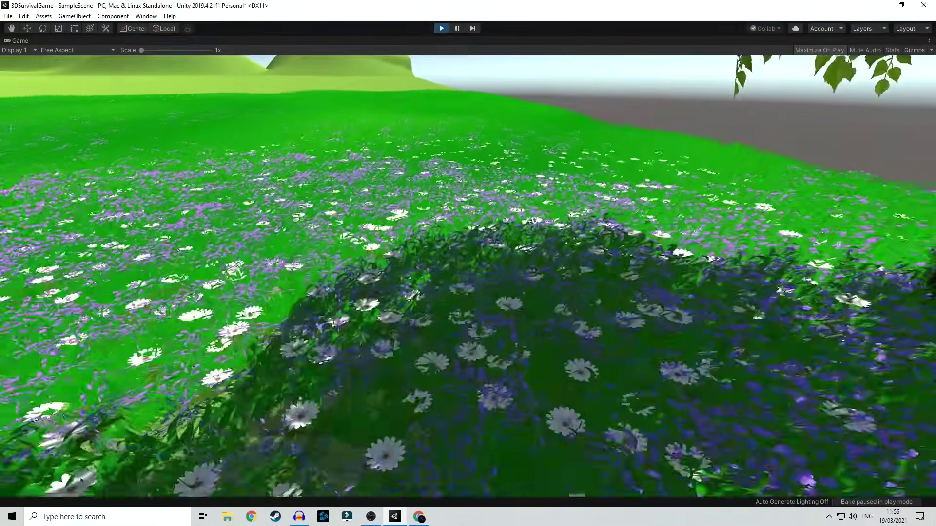
{"action": "key", "text": "w"}
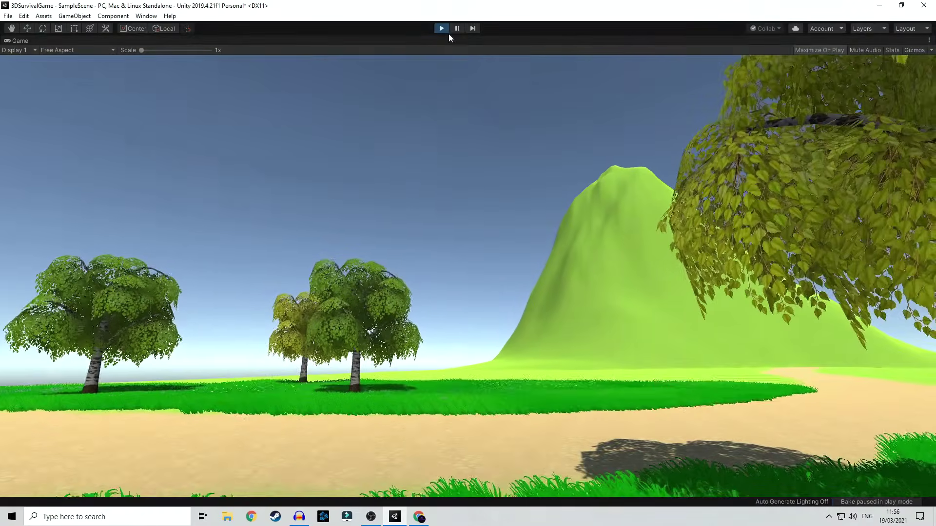
{"action": "left_click", "coordinate": [442, 29]}
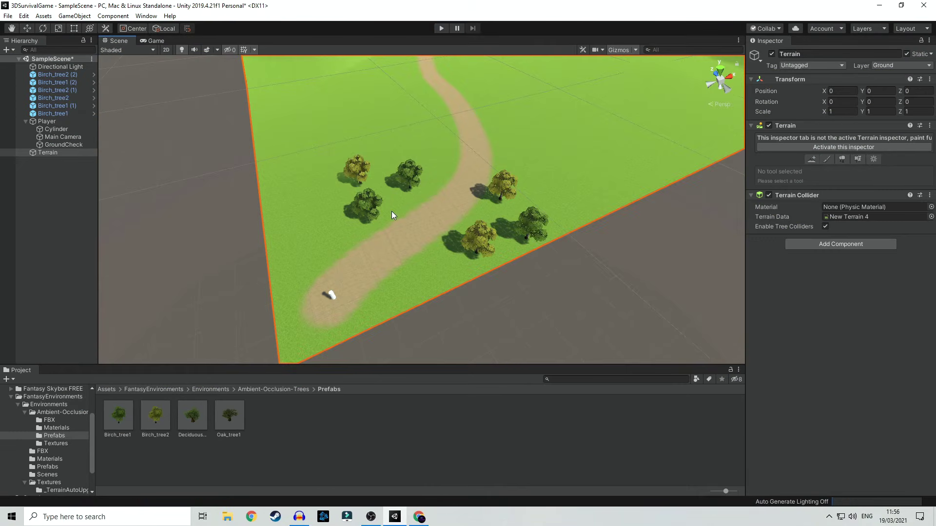
{"action": "scroll", "coordinate": [392, 215], "scroll_direction": "up", "scroll_amount": 4}
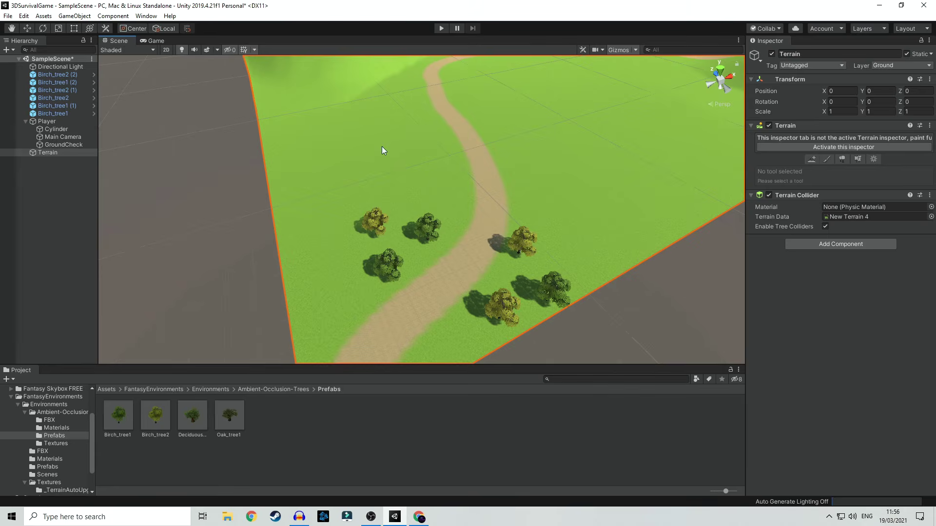
{"action": "mouse_move", "coordinate": [484, 172]}
{"action": "middle_mouse_down"}
{"action": "mouse_move", "coordinate": [476, 186]}
{"action": "mouse_move", "coordinate": [481, 170]}
{"action": "middle_mouse_up"}
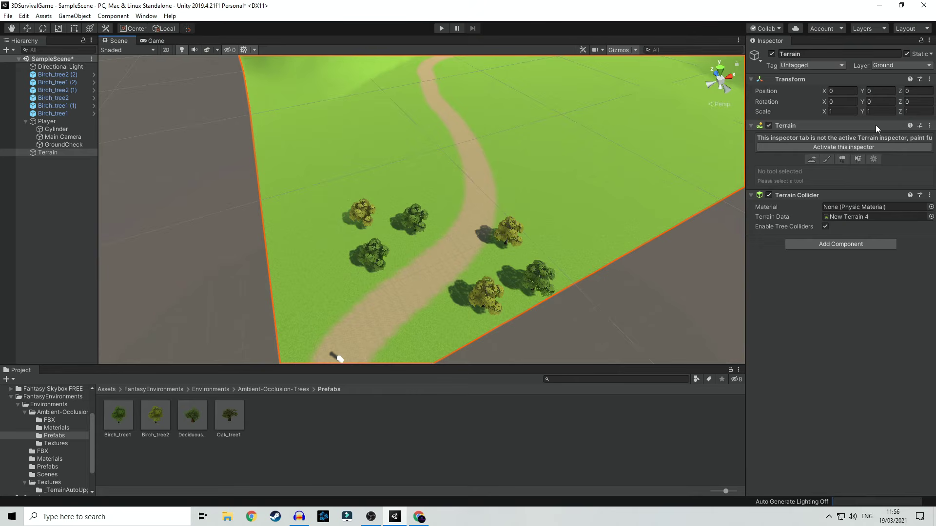
{"action": "scroll", "coordinate": [499, 237], "scroll_direction": "up", "scroll_amount": 3}
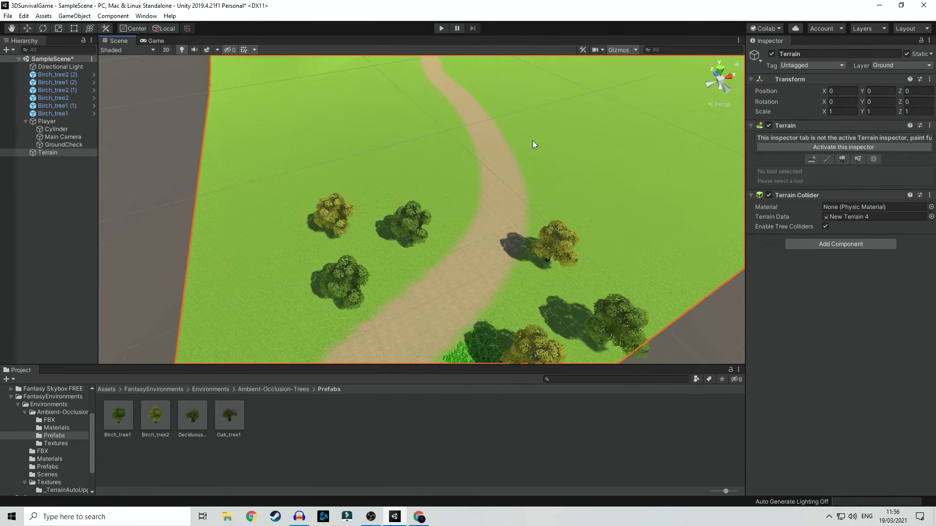
{"action": "scroll", "coordinate": [533, 145], "scroll_direction": "down", "scroll_amount": 3}
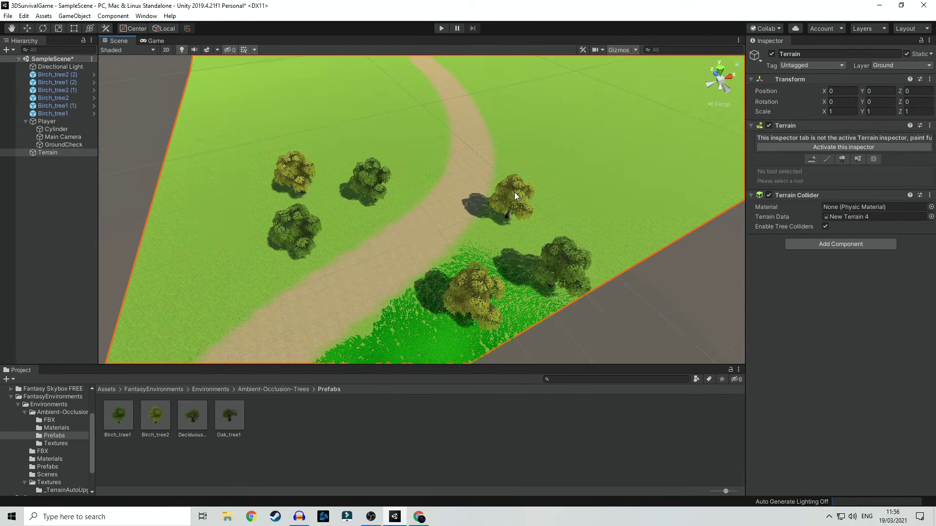
{"action": "right_click_drag", "start_coordinate": [600, 162], "coordinate": [574, 126]}
{"action": "right_click_drag", "start_coordinate": [416, 146], "coordinate": [307, 204]}
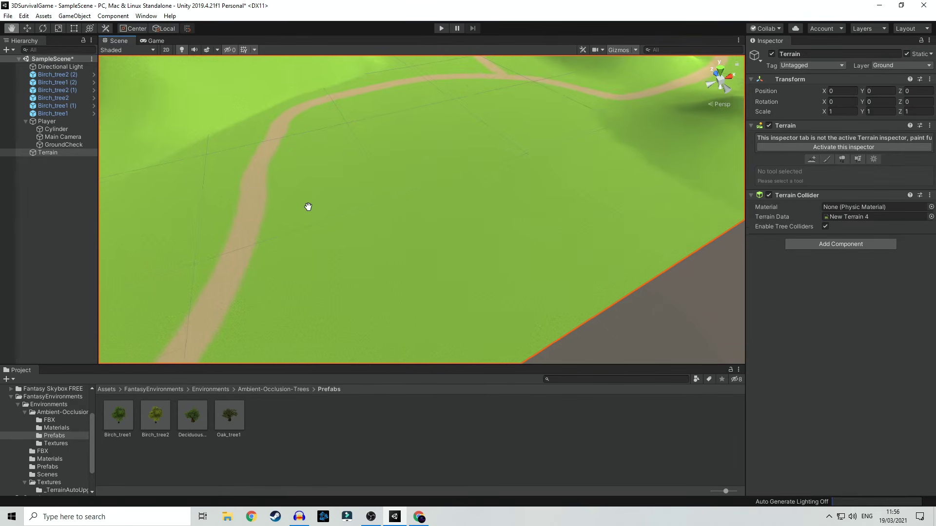
Step: Run the game again, walk past the birches towards the mountain to inspect the meadow and plain sky, and stop playing
{"action": "left_click", "coordinate": [441, 28]}
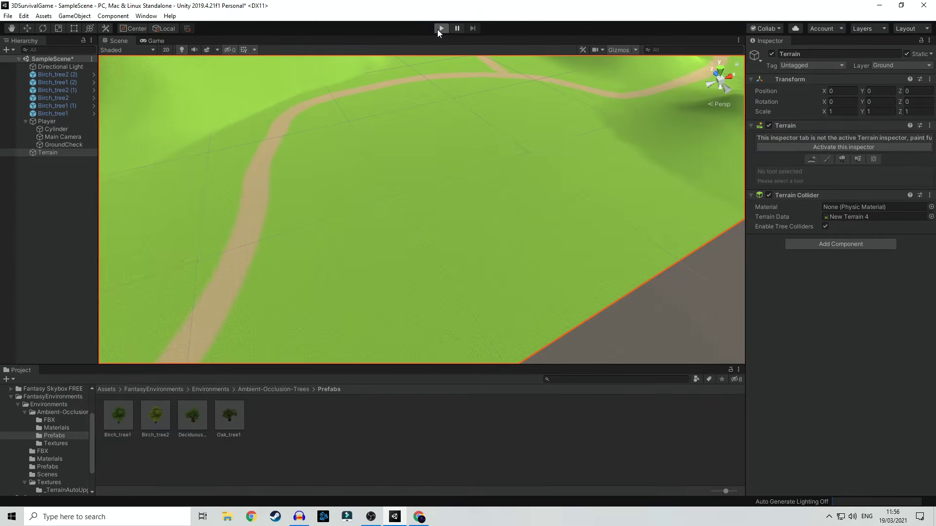
{"action": "key", "text": "w"}
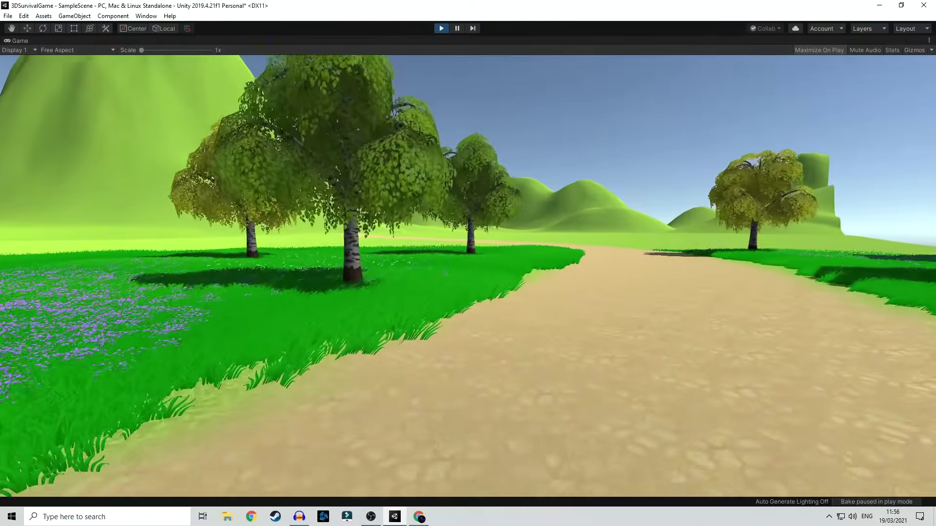
{"action": "key", "text": "w"}
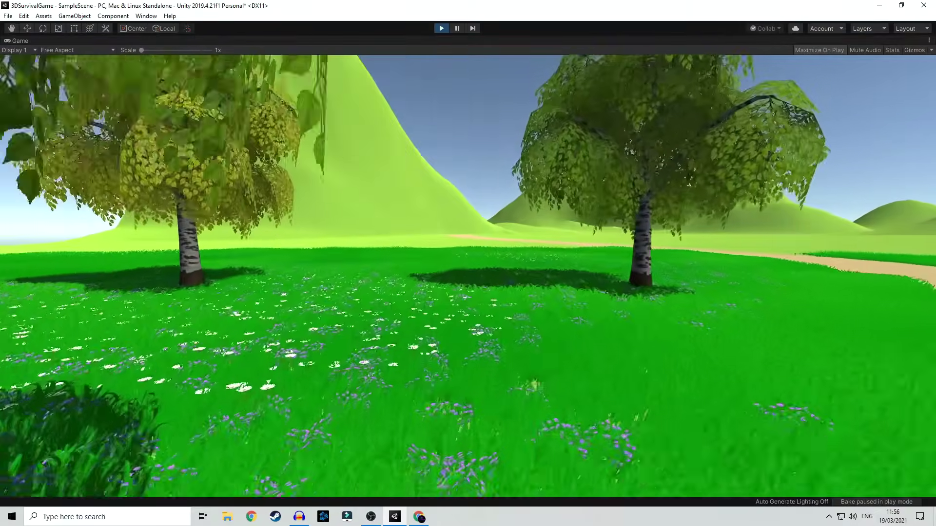
{"action": "key", "text": "w"}
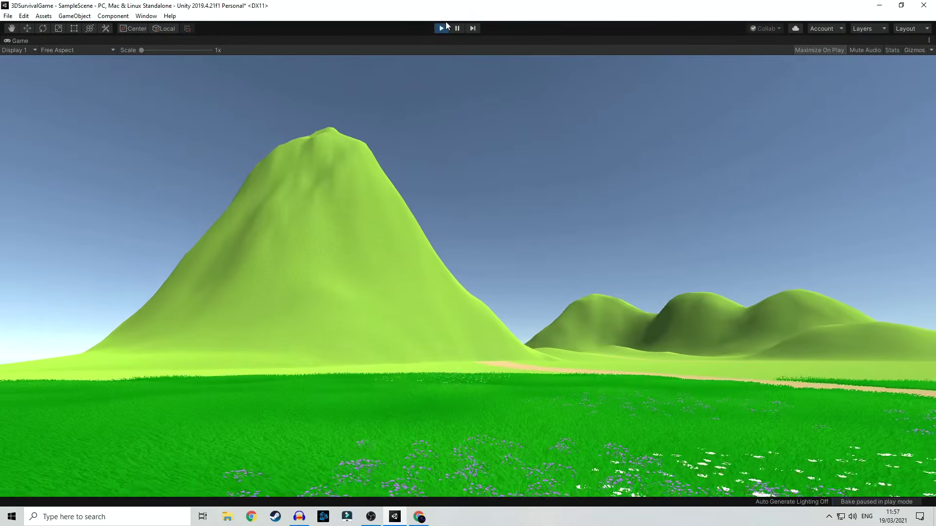
{"action": "left_click", "coordinate": [441, 28]}
Step: Bring the horizon into view, show the Fantasy Skybox FREE folder, and open the Lighting settings' skybox material selection
{"action": "right_click_drag", "start_coordinate": [470, 294], "coordinate": [498, 249]}
{"action": "key", "text": "w"}
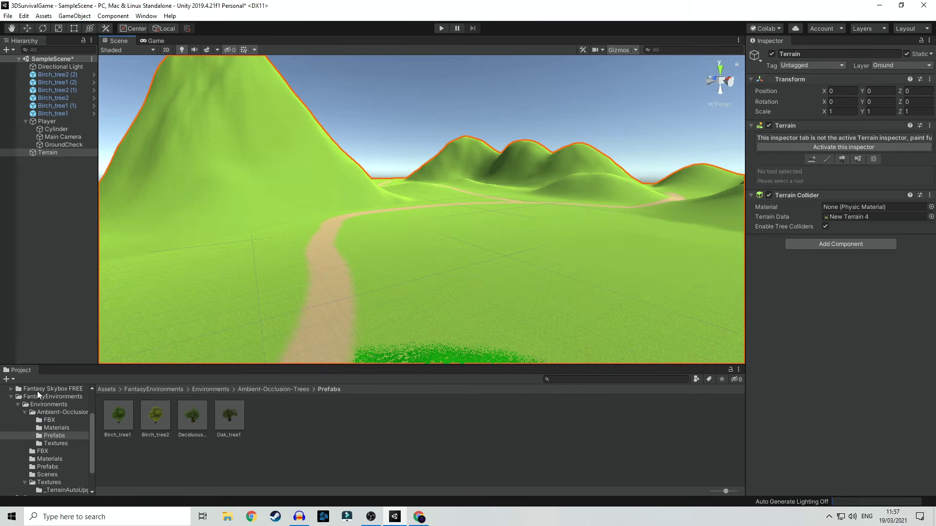
{"action": "left_click", "coordinate": [55, 389]}
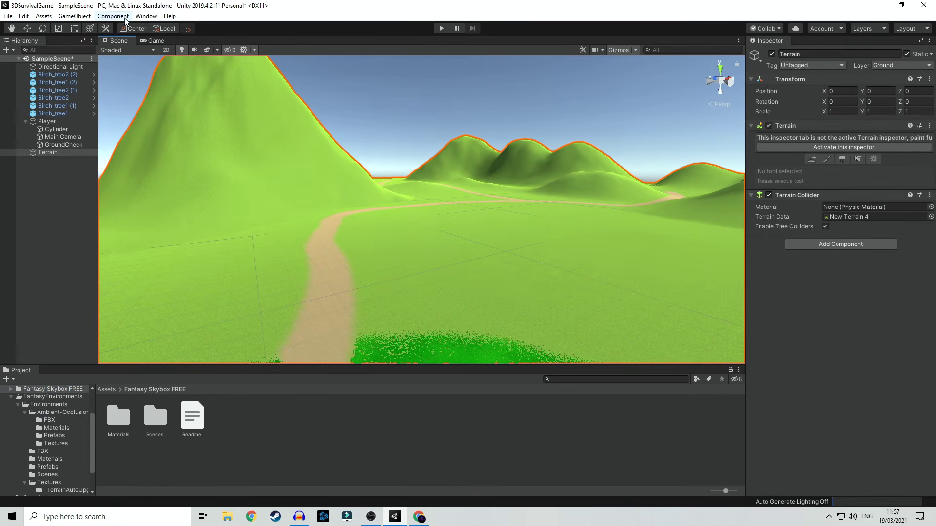
{"action": "left_click", "coordinate": [148, 16]}
{"action": "mouse_move", "coordinate": [111, 144]}
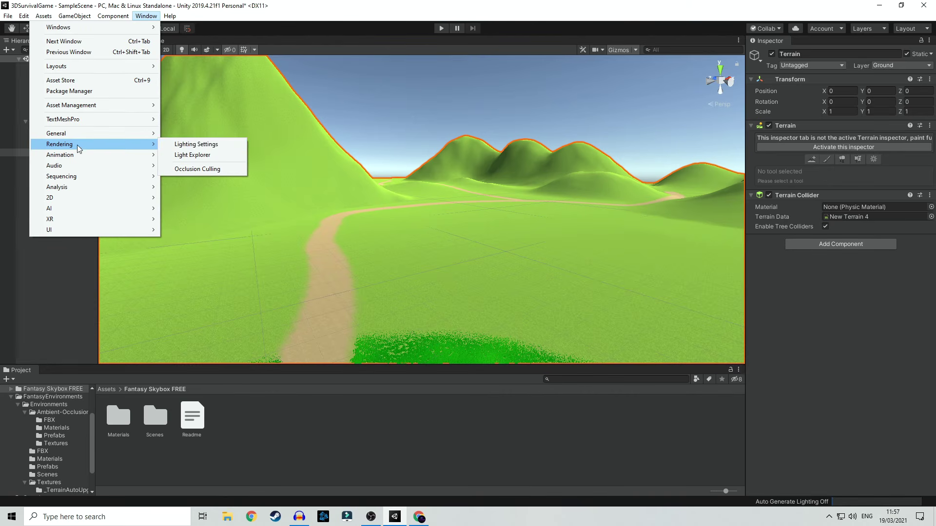
{"action": "left_click", "coordinate": [195, 144]}
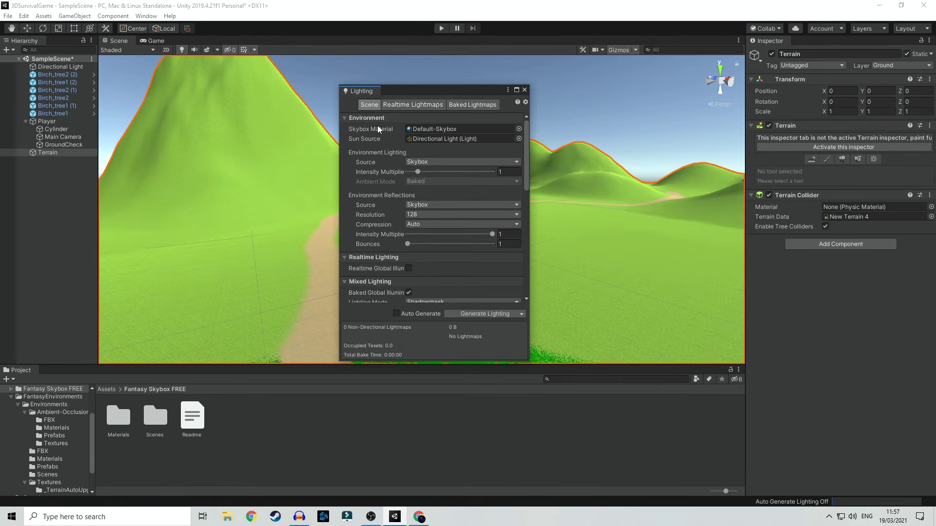
{"action": "left_click", "coordinate": [519, 129]}
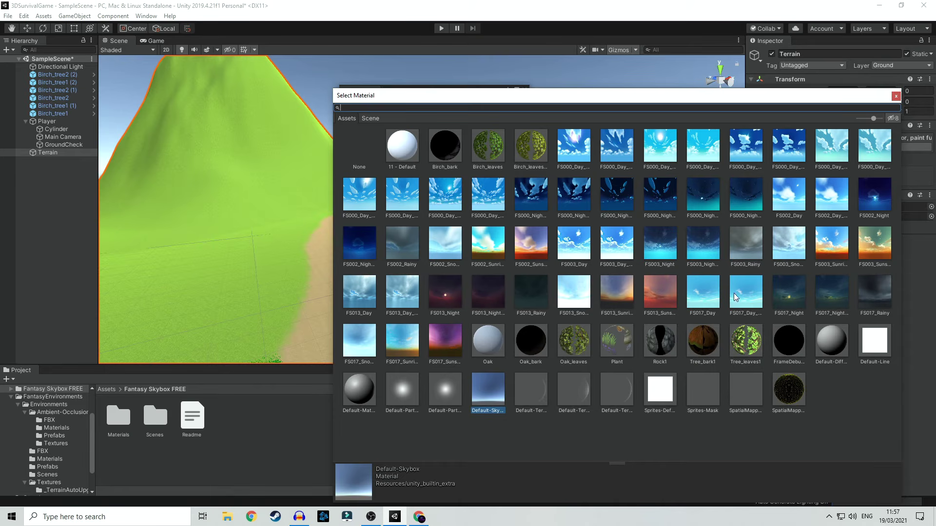
Step: Preview FS000_Day_06 and the FS003 day skies as the skybox material, and assign FS003_Day_Sunless
{"action": "left_click_drag", "start_coordinate": [595, 106], "coordinate": [785, 134]}
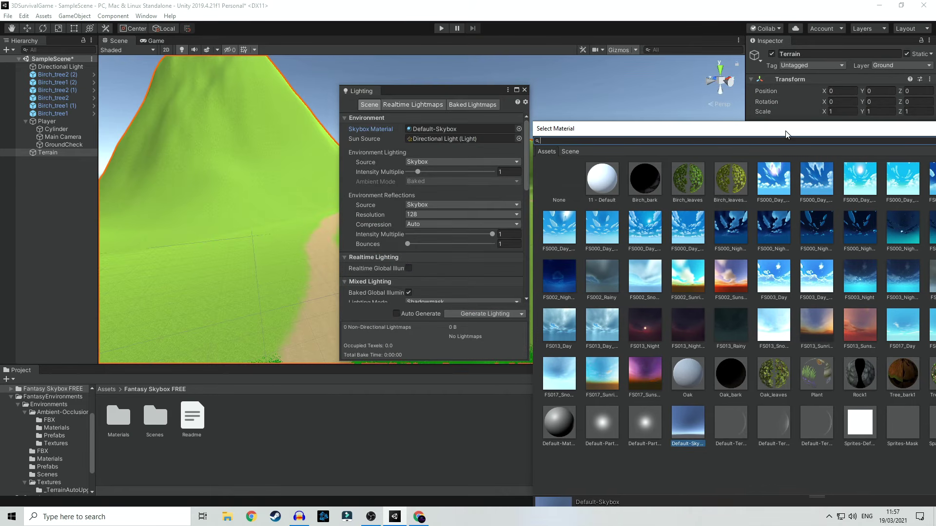
{"action": "left_click", "coordinate": [688, 233]}
{"action": "left_click", "coordinate": [656, 231]}
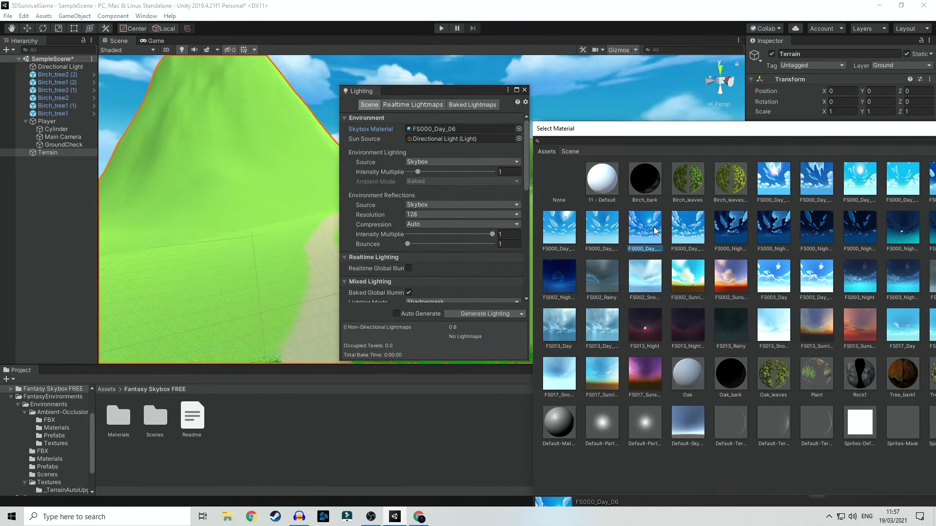
{"action": "left_click", "coordinate": [782, 283]}
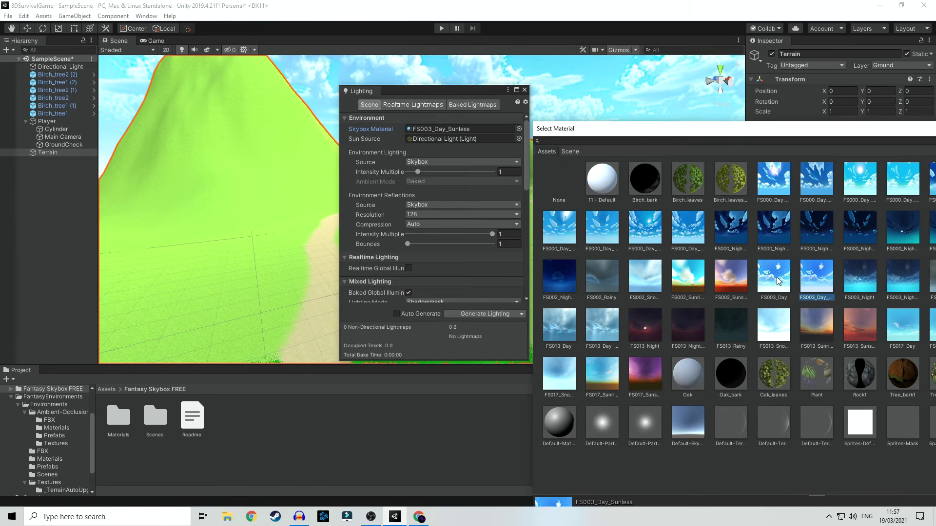
{"action": "left_click", "coordinate": [820, 279]}
{"action": "left_click", "coordinate": [785, 289]}
{"action": "left_click", "coordinate": [823, 291]}
{"action": "double_click", "coordinate": [818, 282]}
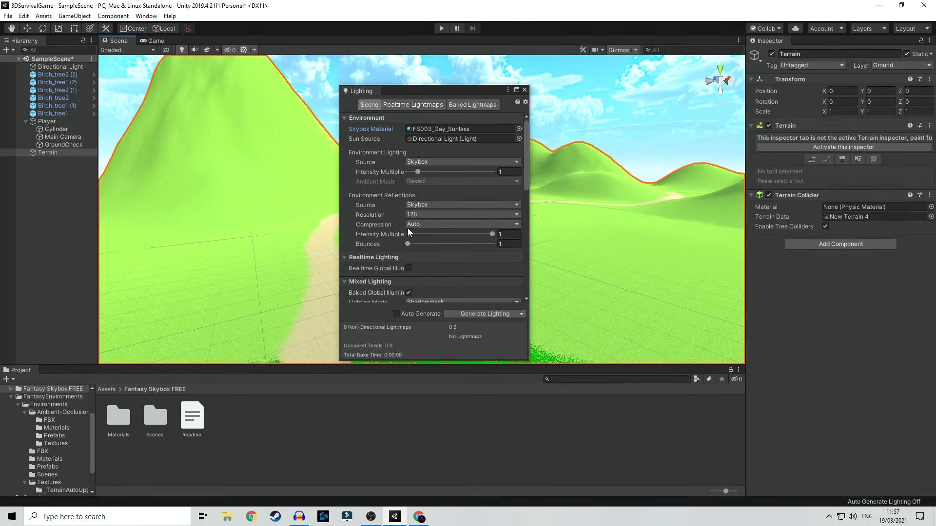
Step: Review the remaining Lighting settings, try the Fog option and switch it back off, and close the Lighting window
{"action": "scroll", "coordinate": [430, 257], "scroll_direction": "down", "scroll_amount": 3}
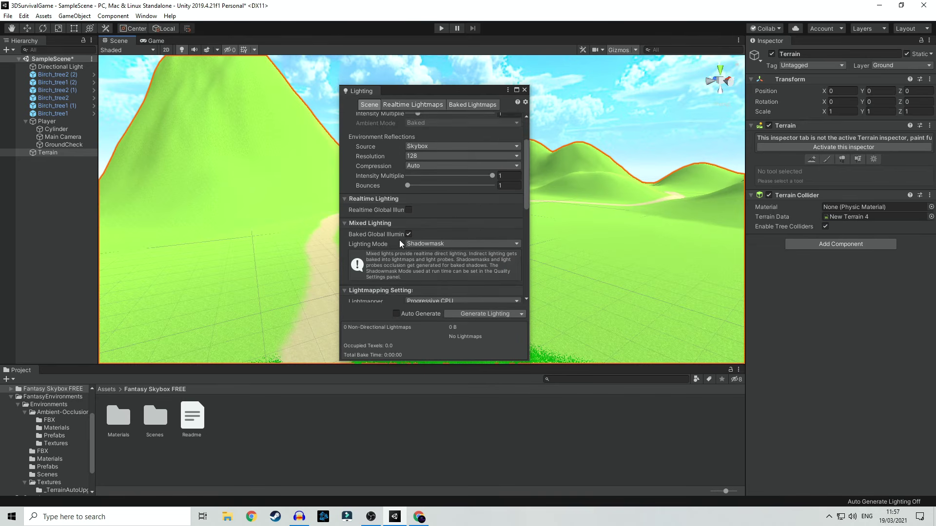
{"action": "scroll", "coordinate": [397, 195], "scroll_direction": "up", "scroll_amount": 3}
{"action": "scroll", "coordinate": [427, 261], "scroll_direction": "down", "scroll_amount": 10}
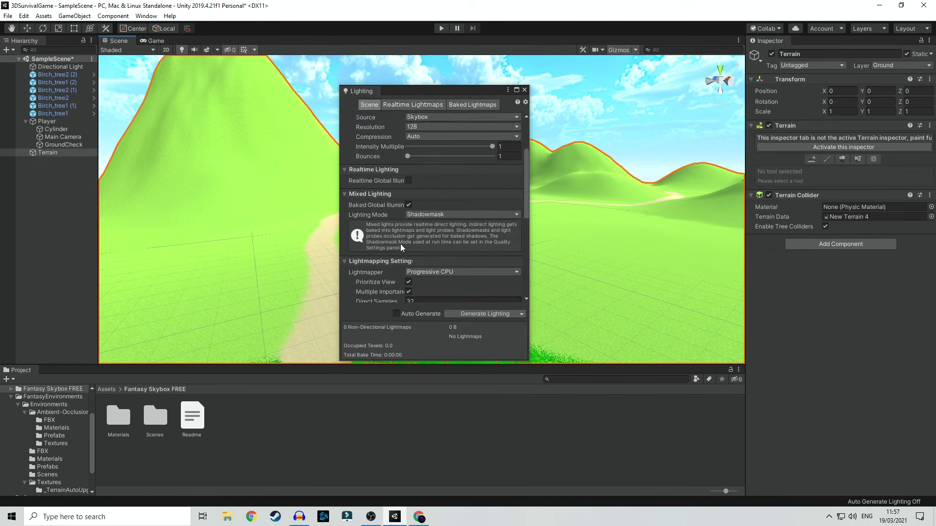
{"action": "scroll", "coordinate": [493, 247], "scroll_direction": "down", "scroll_amount": 3}
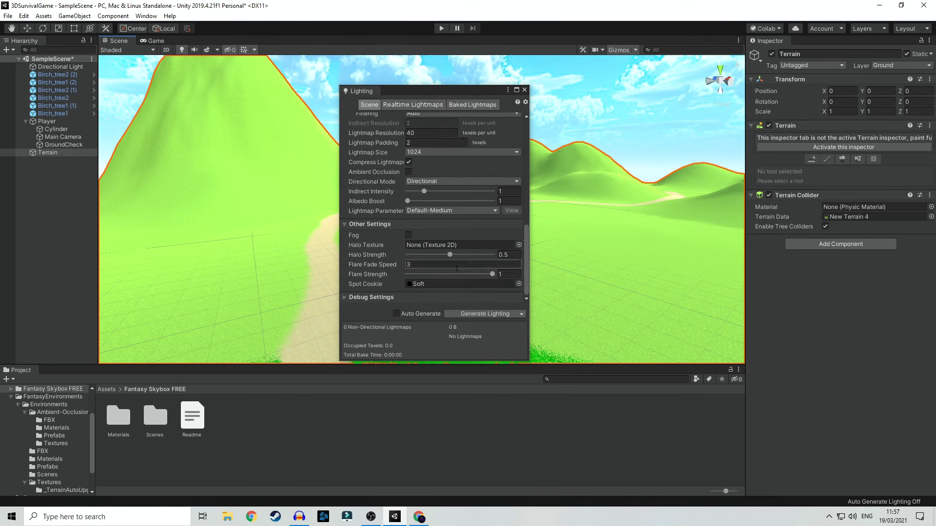
{"action": "left_click", "coordinate": [408, 235]}
{"action": "left_click", "coordinate": [409, 235]}
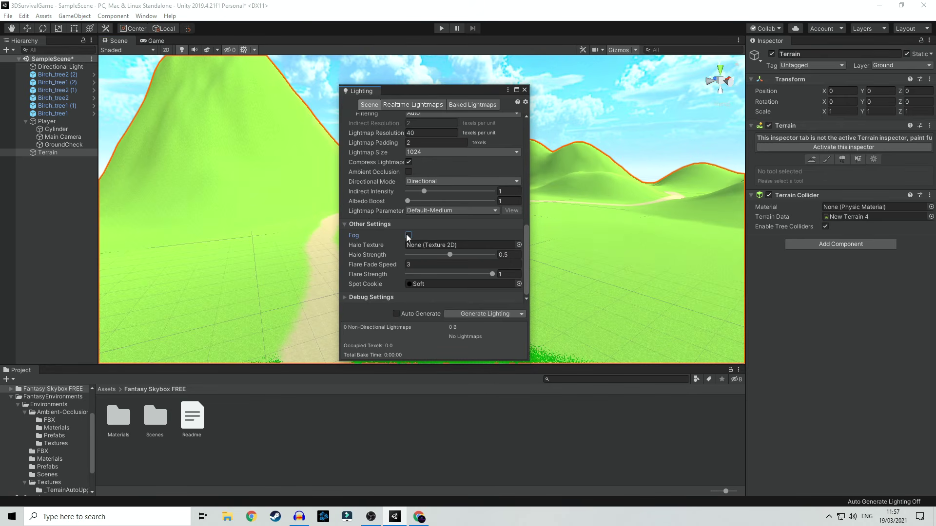
{"action": "left_click", "coordinate": [525, 89]}
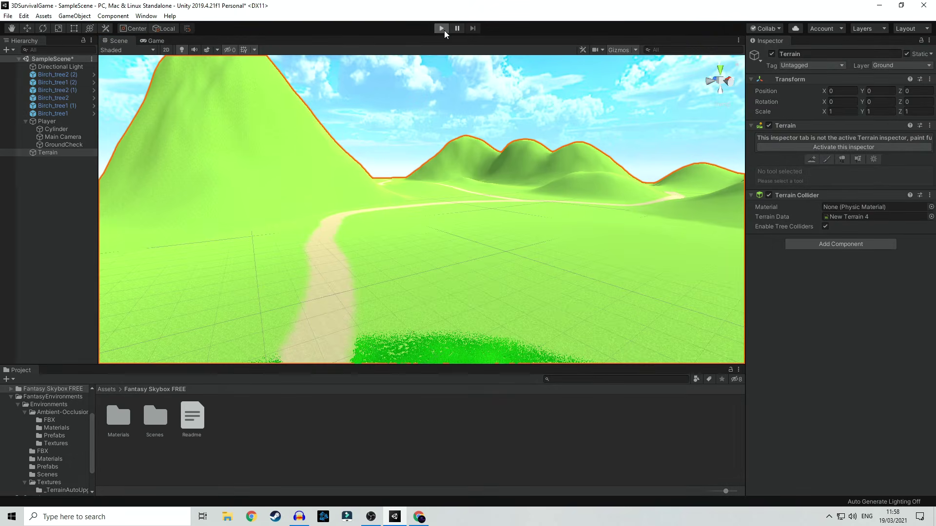
Step: Enter play mode and walk past the birches to the terrain edge, checking the new cloudy skybox over the meadow and hills
{"action": "left_click", "coordinate": [443, 30]}
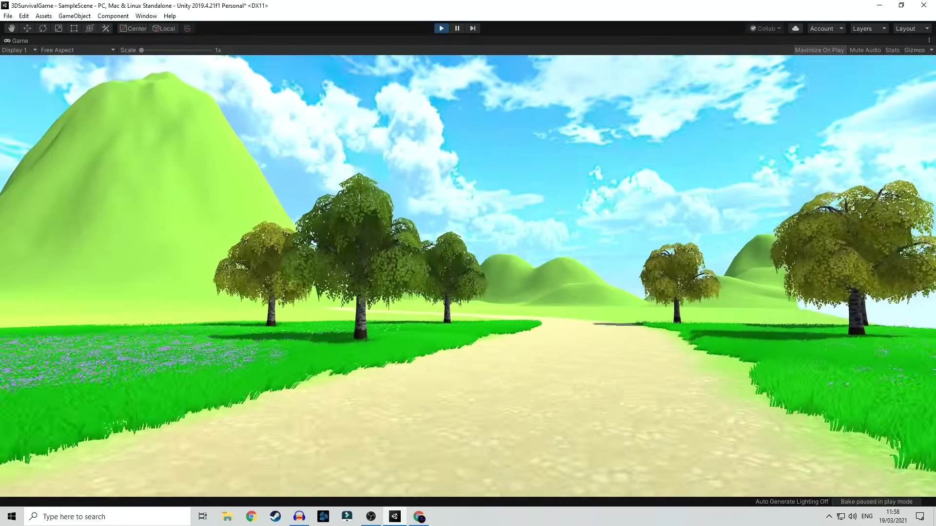
{"action": "key", "text": "w"}
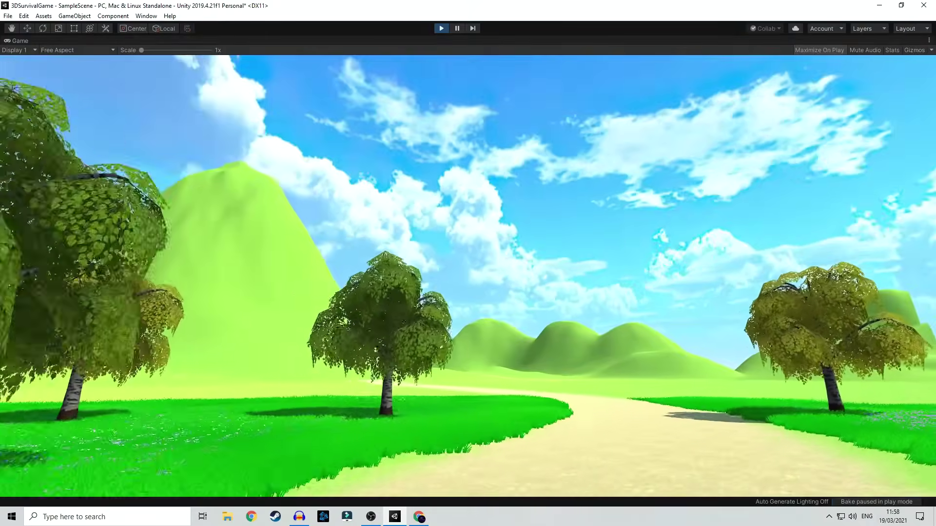
{"action": "key", "text": "w"}
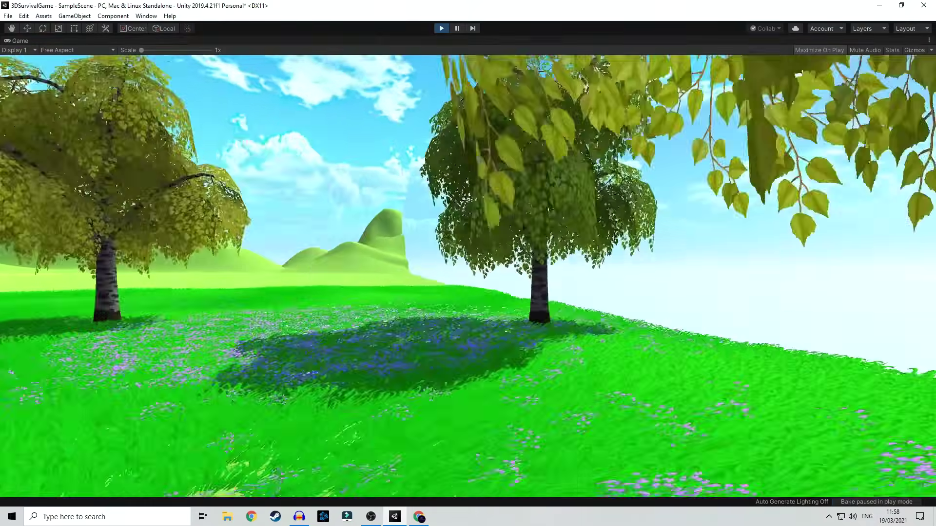
{"action": "key", "text": "w"}
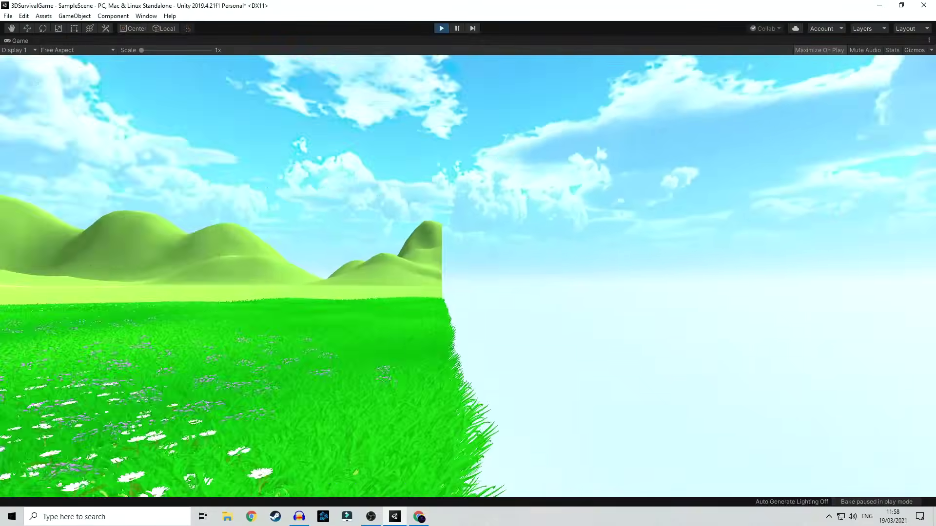
{"action": "key", "text": "w"}
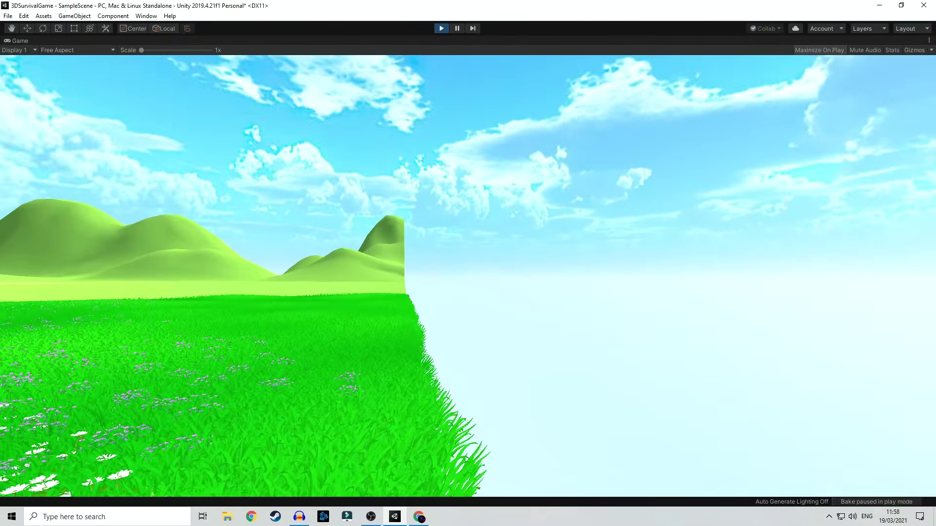
{"action": "key", "text": "w"}
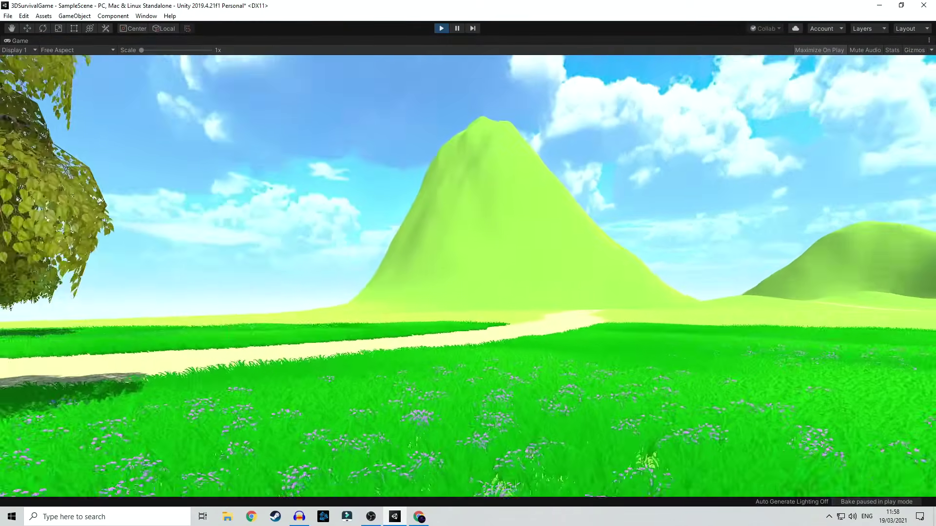
Step: Walk along the path and back among the birches and flower patches under the new sky, and exit play mode
{"action": "key", "text": "w"}
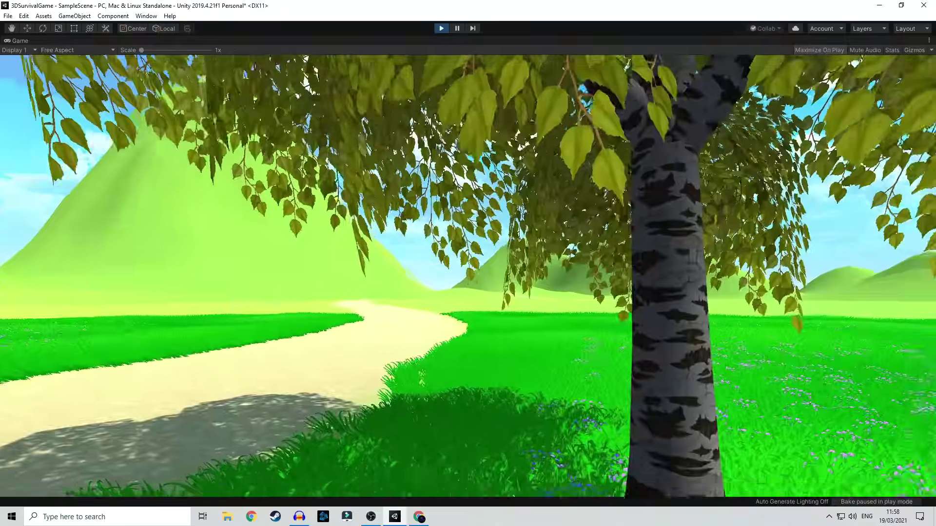
{"action": "key", "text": "w"}
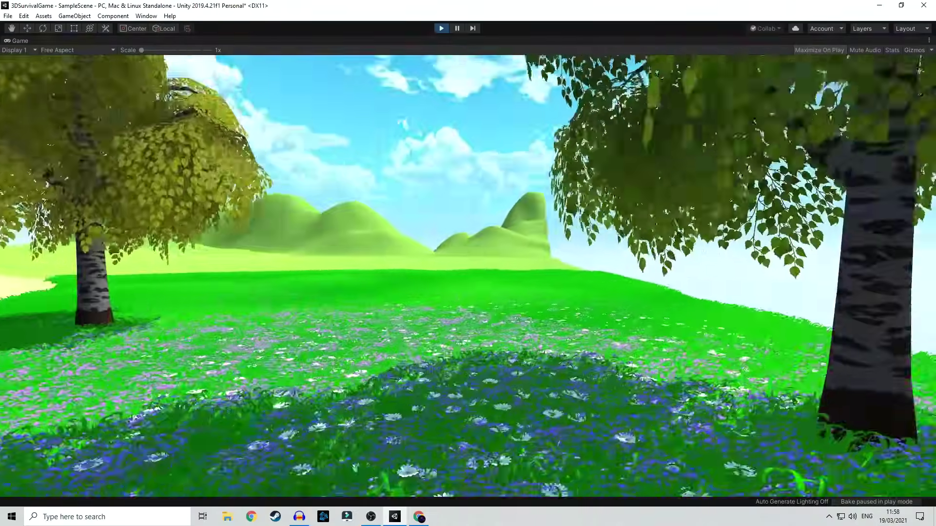
{"action": "key", "text": "w"}
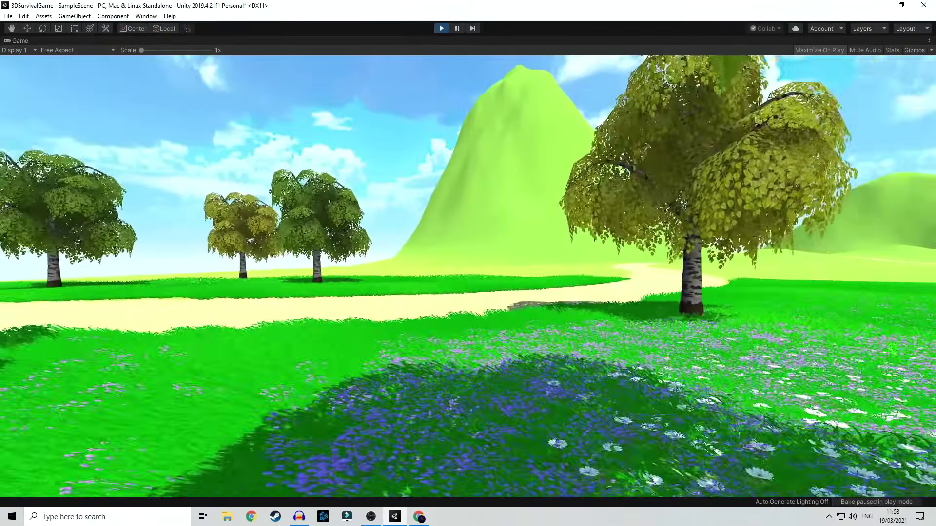
{"action": "key", "text": "w"}
{"action": "left_click", "coordinate": [441, 29]}
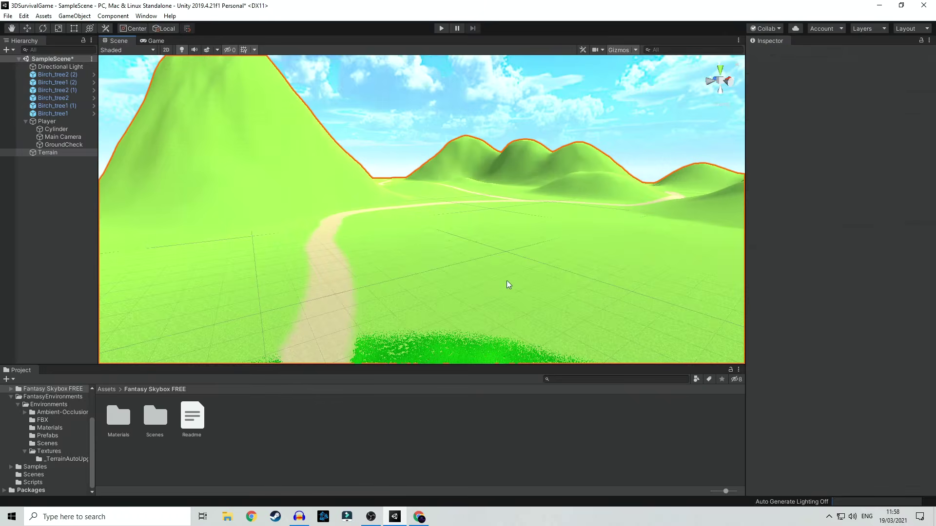
Step: Examine the dressed terrain in the scene, from close to the birches, grass and path out to the distant mountains
{"action": "scroll", "coordinate": [433, 279], "scroll_direction": "down", "scroll_amount": 5}
{"action": "middle_click_drag", "start_coordinate": [353, 277], "coordinate": [387, 266]}
{"action": "scroll", "coordinate": [407, 281], "scroll_direction": "up", "scroll_amount": 6}
{"action": "middle_click_drag", "start_coordinate": [410, 312], "coordinate": [433, 286]}
{"action": "scroll", "coordinate": [444, 282], "scroll_direction": "up", "scroll_amount": 5}
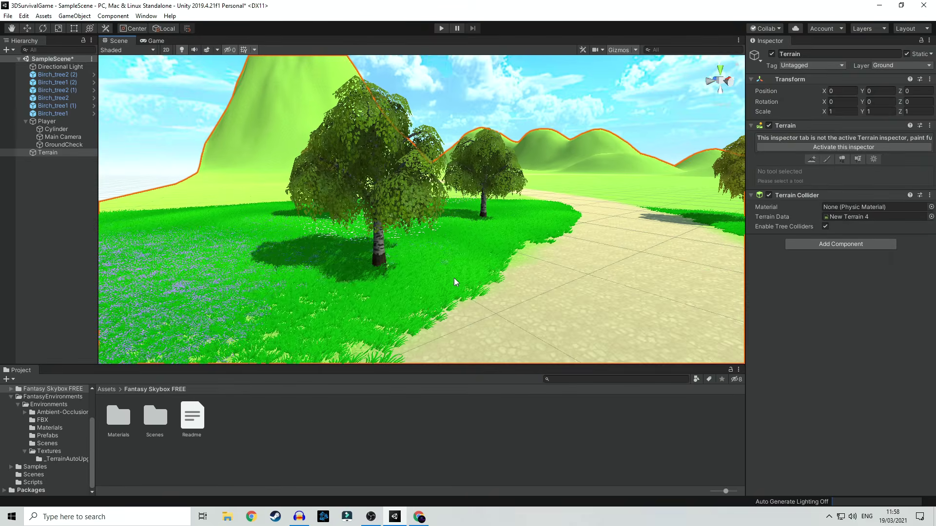
{"action": "scroll", "coordinate": [454, 278], "scroll_direction": "up", "scroll_amount": 1}
{"action": "scroll", "coordinate": [455, 282], "scroll_direction": "down", "scroll_amount": 4}
{"action": "scroll", "coordinate": [451, 224], "scroll_direction": "up", "scroll_amount": 3}
{"action": "middle_click_drag", "start_coordinate": [450, 225], "coordinate": [505, 261]}
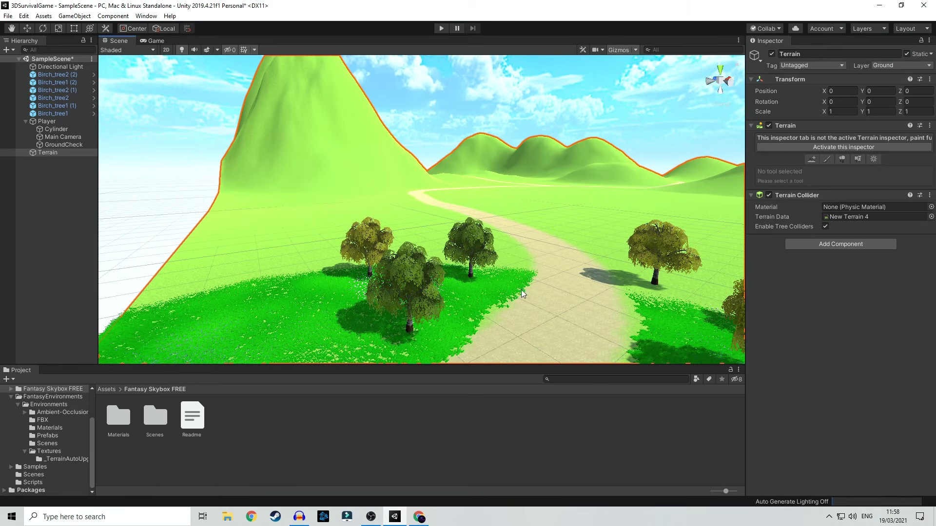
{"action": "right_click_drag", "start_coordinate": [508, 308], "coordinate": [463, 286], "text": "alt"}
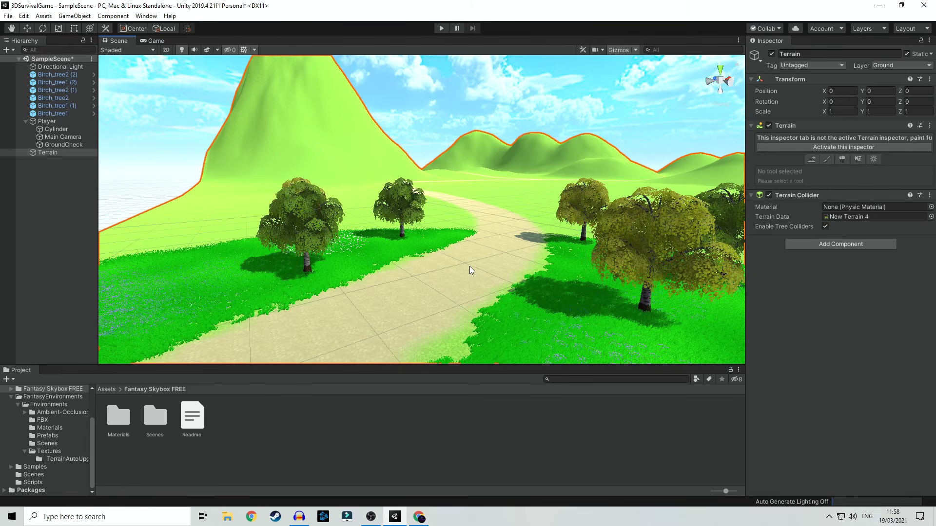
{"action": "middle_click_drag", "start_coordinate": [425, 294], "coordinate": [431, 292]}
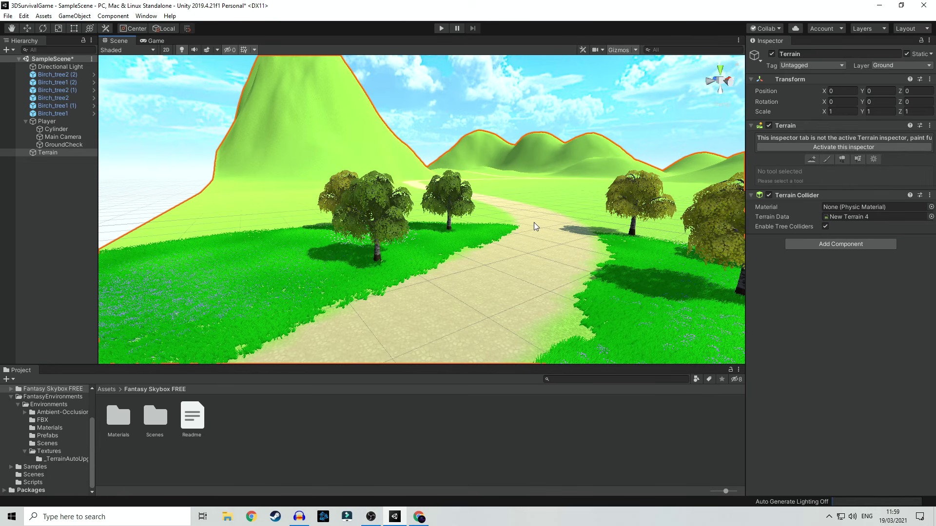
{"action": "scroll", "coordinate": [533, 222], "scroll_direction": "down", "scroll_amount": 10}
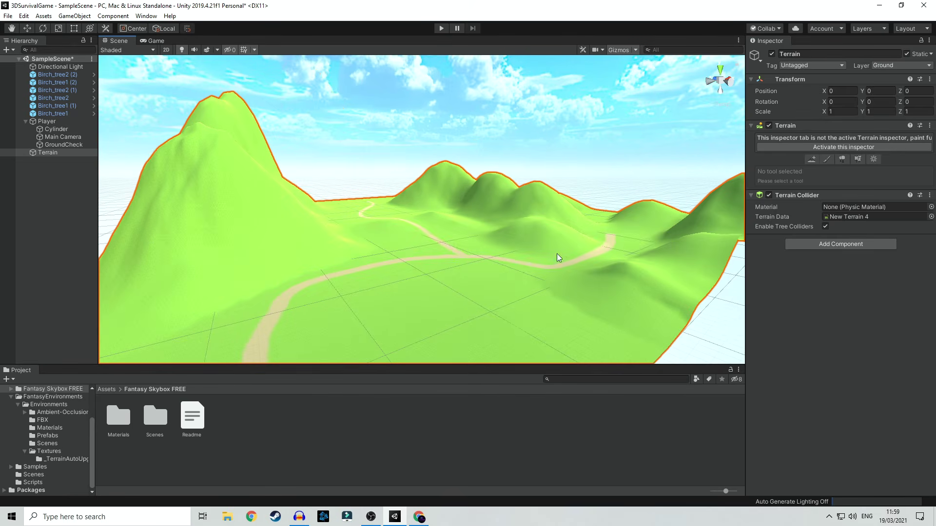
{"action": "middle_click_drag", "start_coordinate": [356, 293], "coordinate": [425, 229]}
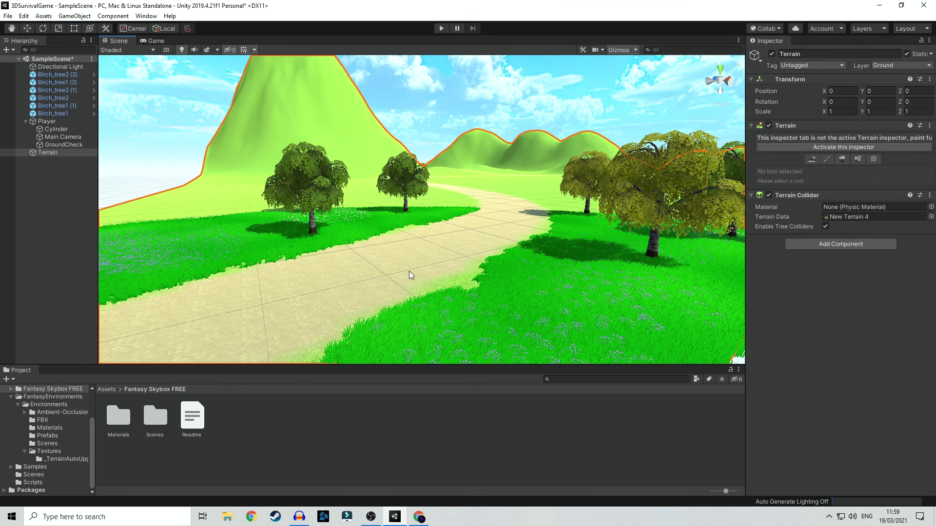
{"action": "mouse_move", "coordinate": [429, 271]}
{"action": "middle_mouse_down"}
{"action": "mouse_move", "coordinate": [449, 271]}
{"action": "mouse_move", "coordinate": [424, 268]}
{"action": "mouse_move", "coordinate": [434, 272]}
{"action": "middle_mouse_up"}
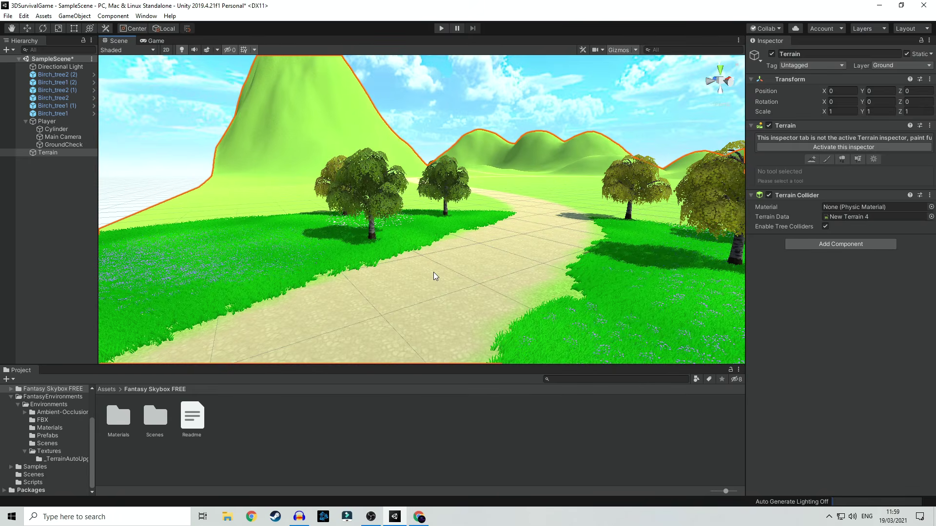